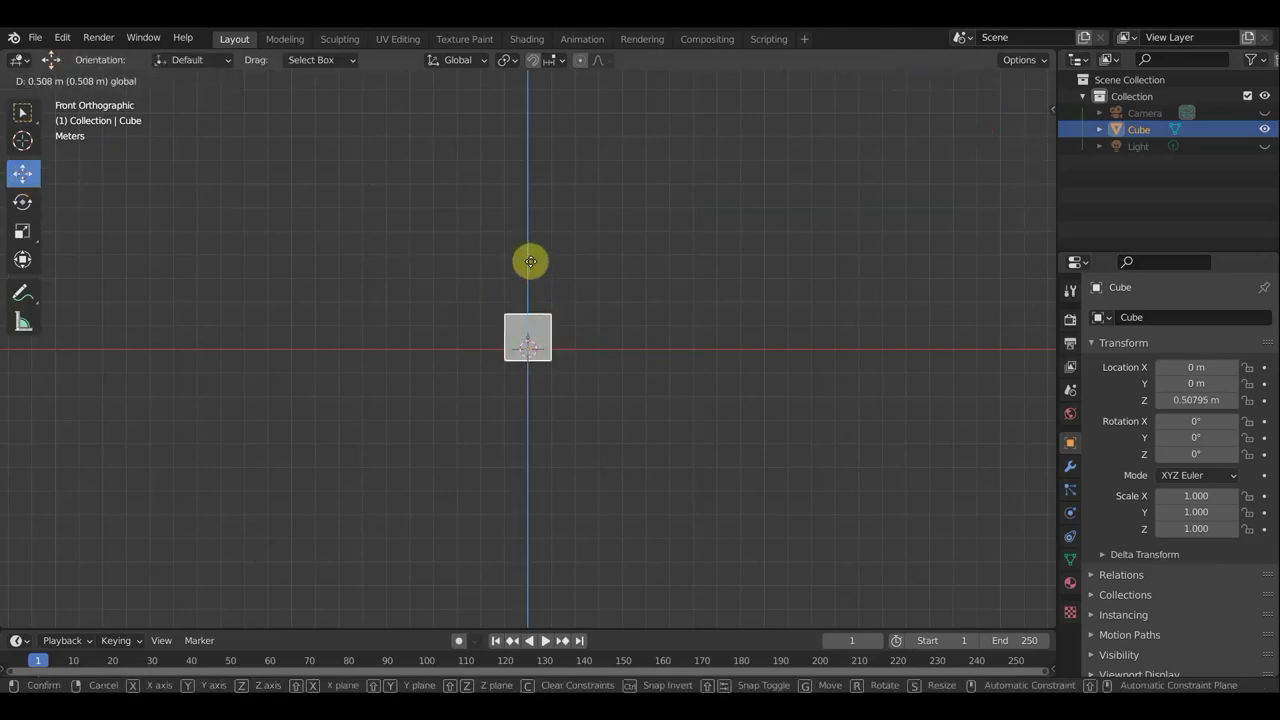
# Scale the cube to 0.325 × 0.208 × 8.294 and raise it so its base rests at the origin.
pyautogui.moveTo(529, 260); pyautogui.dragTo(529, 238)
pyautogui.click(22, 259)
pyautogui.moveTo(585, 325); pyautogui.dragTo(557, 323)
pyautogui.moveTo(557, 323); pyautogui.dragTo(583, 335, button='middle')
pyautogui.press('KP_3')
pyautogui.moveTo(583, 335); pyautogui.dragTo(560, 340)
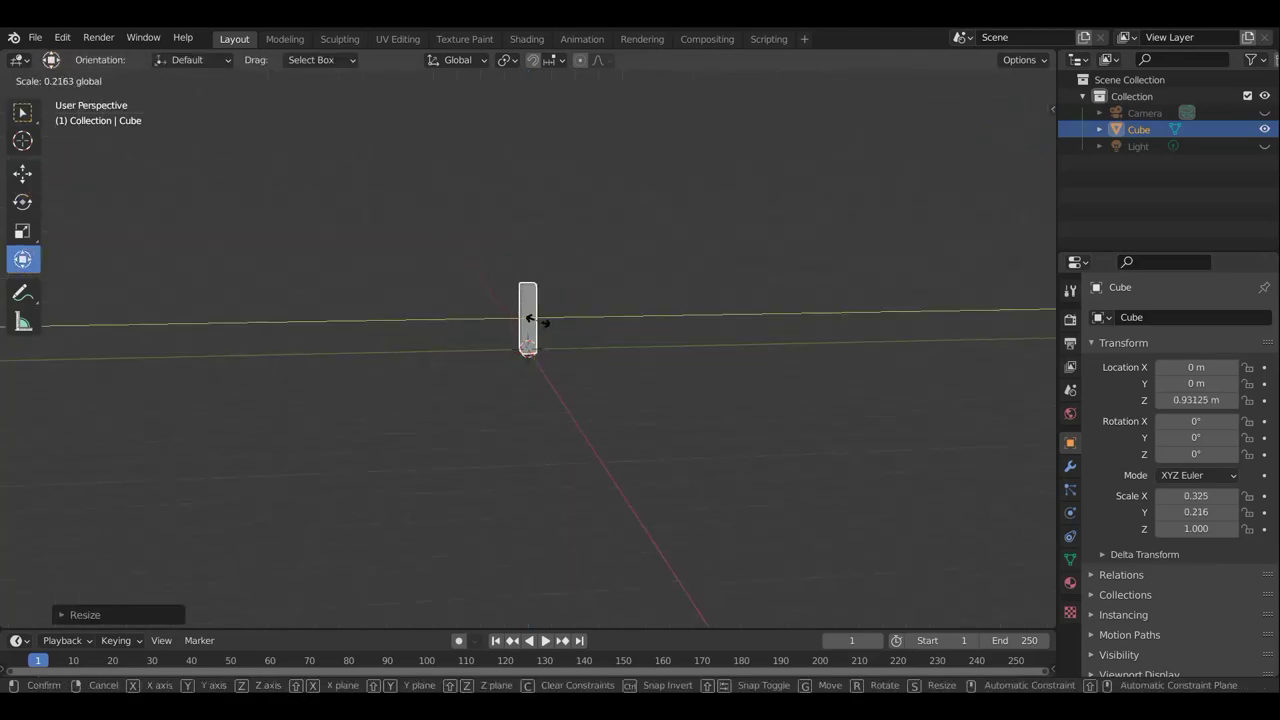
pyautogui.moveTo(560, 340); pyautogui.dragTo(736, 343, button='middle')
pyautogui.press('KP_1')
pyautogui.moveTo(528, 240)
pyautogui.mouseDown()
pyautogui.moveTo(607, 352)
pyautogui.moveTo(557, 117)
pyautogui.mouseUp()
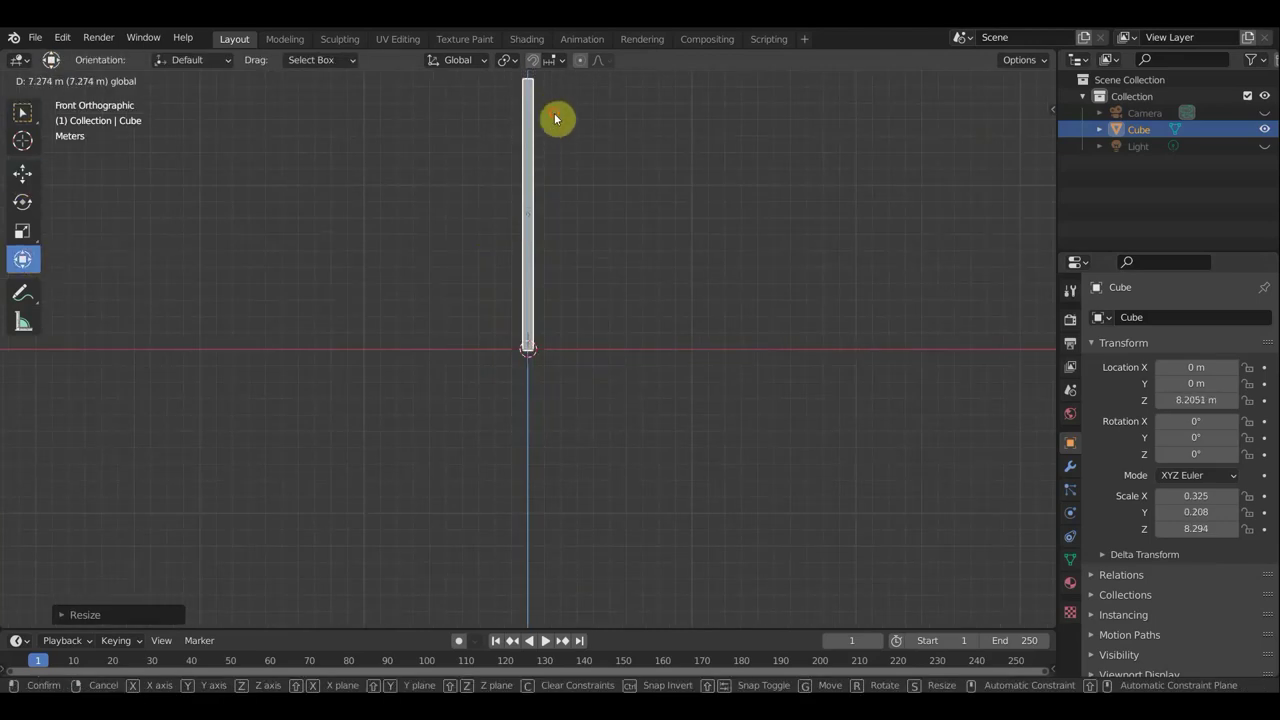
pyautogui.scroll(-1, 600, 300)
pyautogui.keyDown('shift'); pyautogui.moveTo(667, 296); pyautogui.dragTo(683, 380, button='middle'); pyautogui.keyUp('shift')
pyautogui.press('Tab')
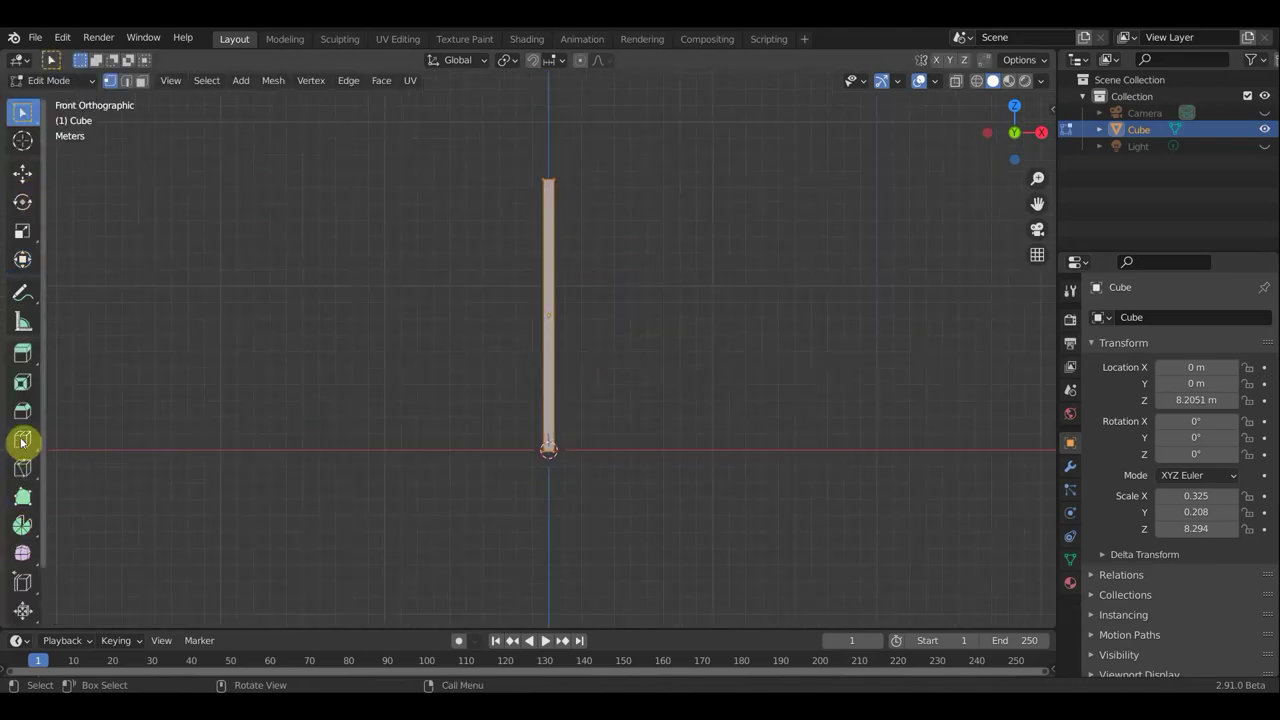
# Add a loop cut near the top of the post and slide it into place.
pyautogui.click(22, 439)
pyautogui.scroll(5, 700, 489)
pyautogui.moveTo(566, 450); pyautogui.dragTo(576, 215)
pyautogui.scroll(-4, 676, 292)
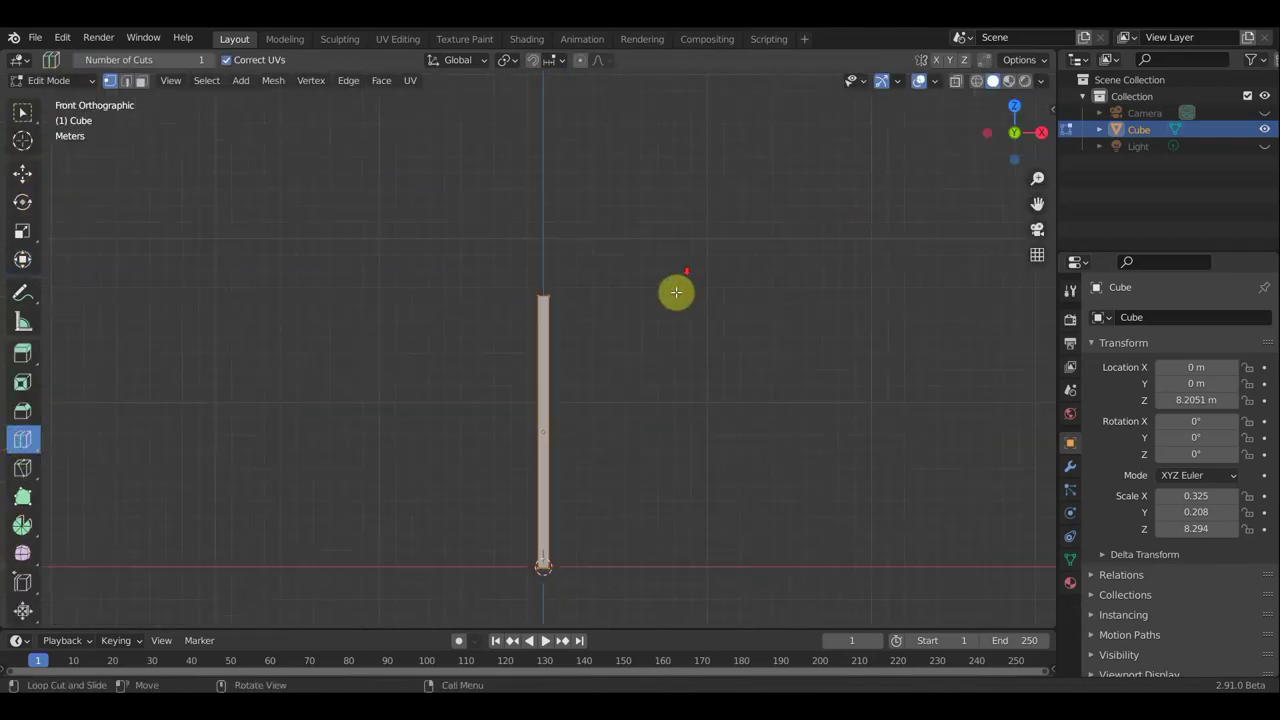
pyautogui.click(22, 112)
pyautogui.press('KP_1')
pyautogui.click(549, 262)
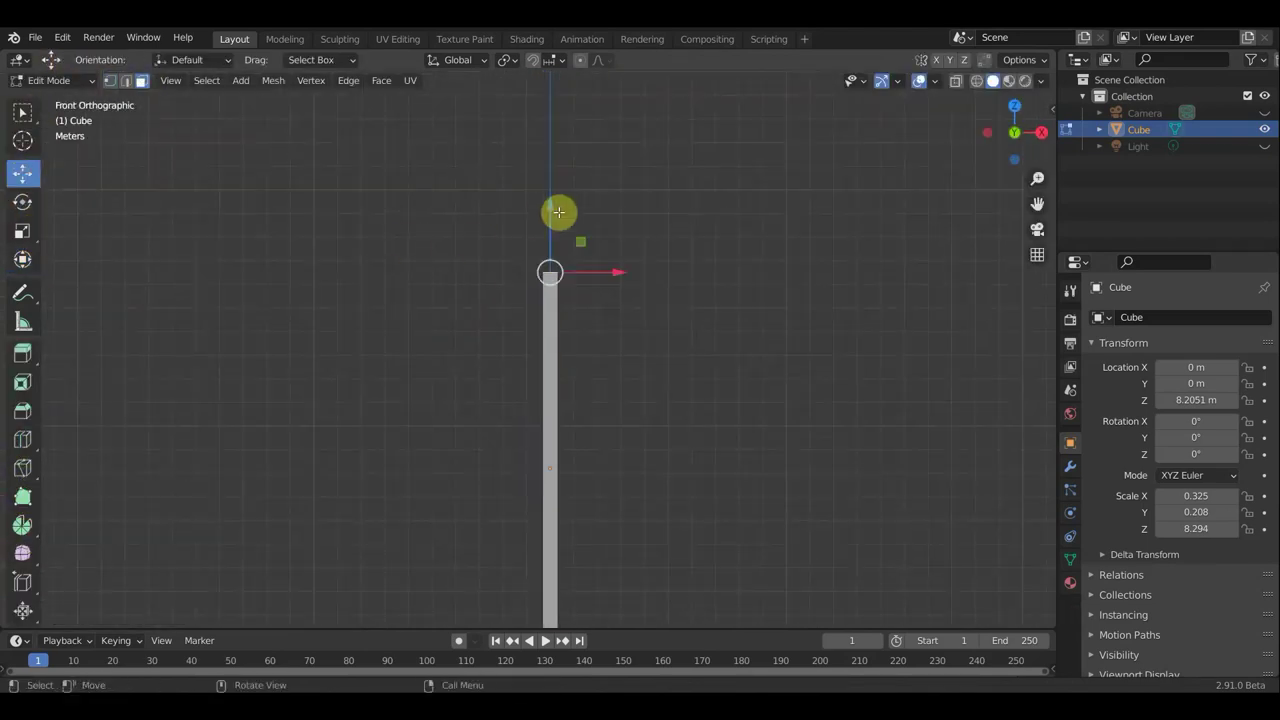
pyautogui.moveTo(557, 209); pyautogui.dragTo(580, 247)
pyautogui.scroll(2, 580, 247)
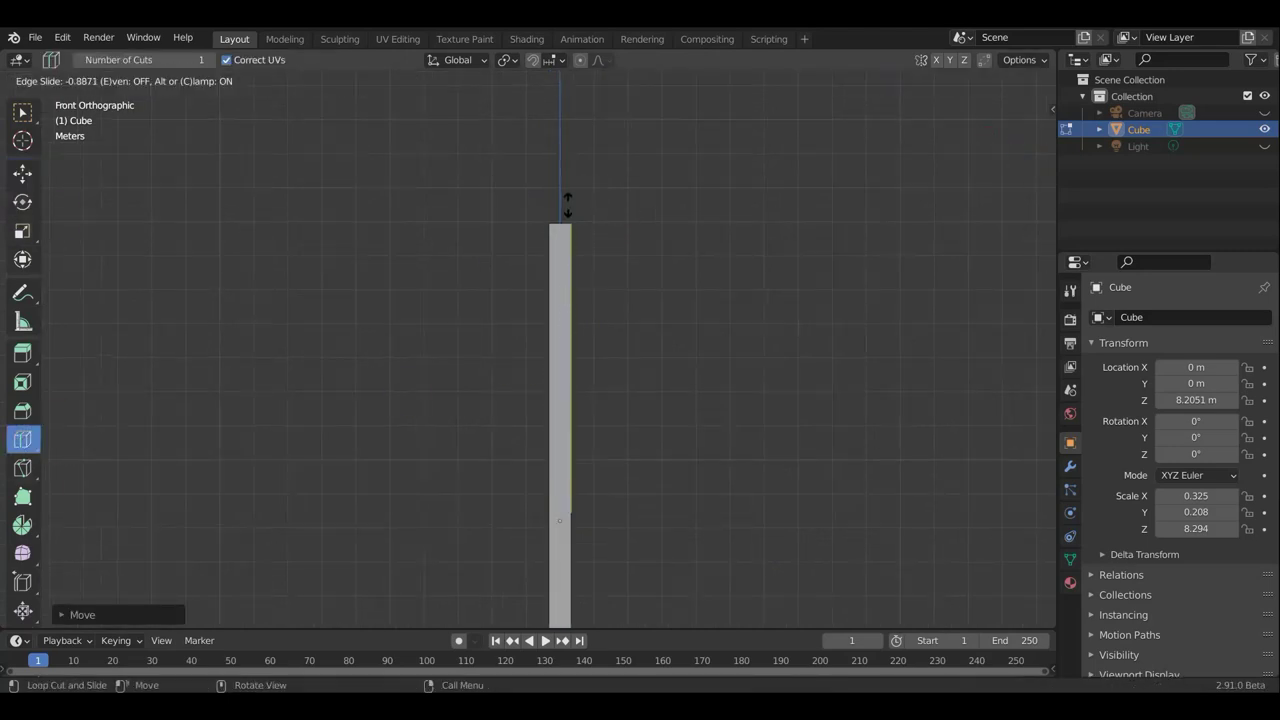
pyautogui.click(568, 205)
# Add more horizontal loop cuts lower down the post and confirm their positions.
pyautogui.keyDown('shift'); pyautogui.scroll(-3, 558, 387); pyautogui.keyUp('shift')
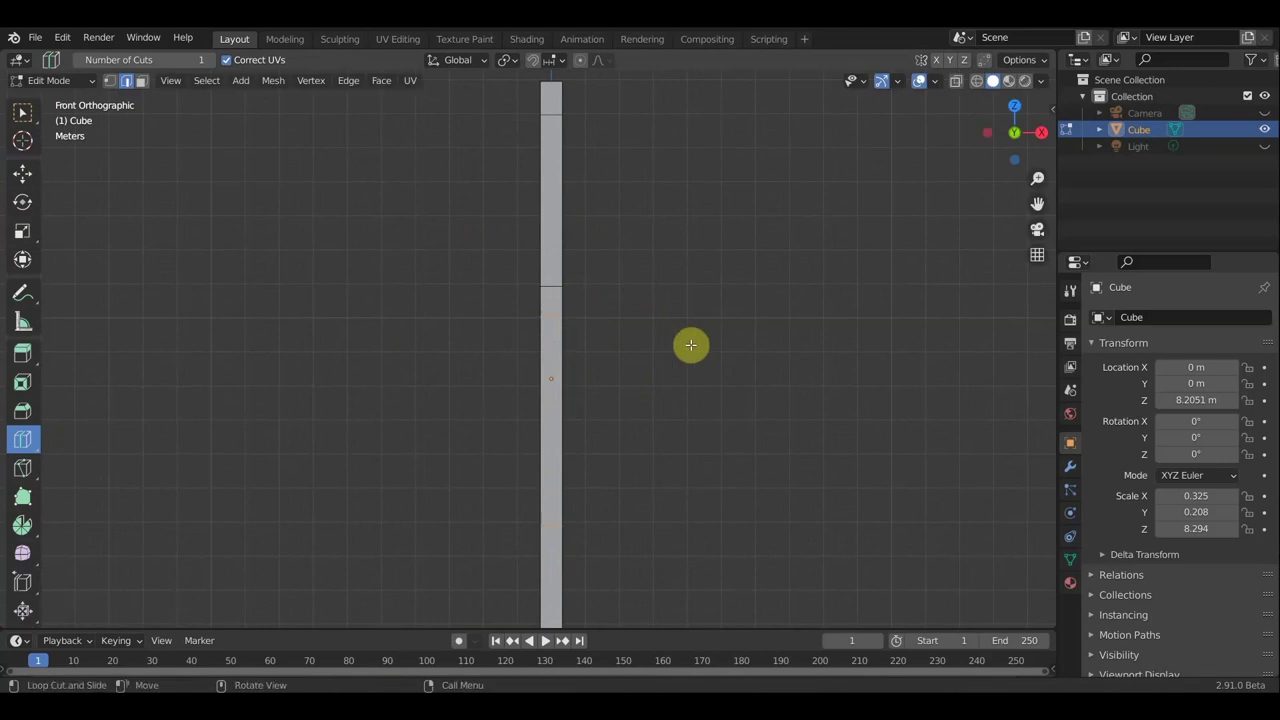
pyautogui.click(565, 310)
pyautogui.scroll(-2, 565, 310)
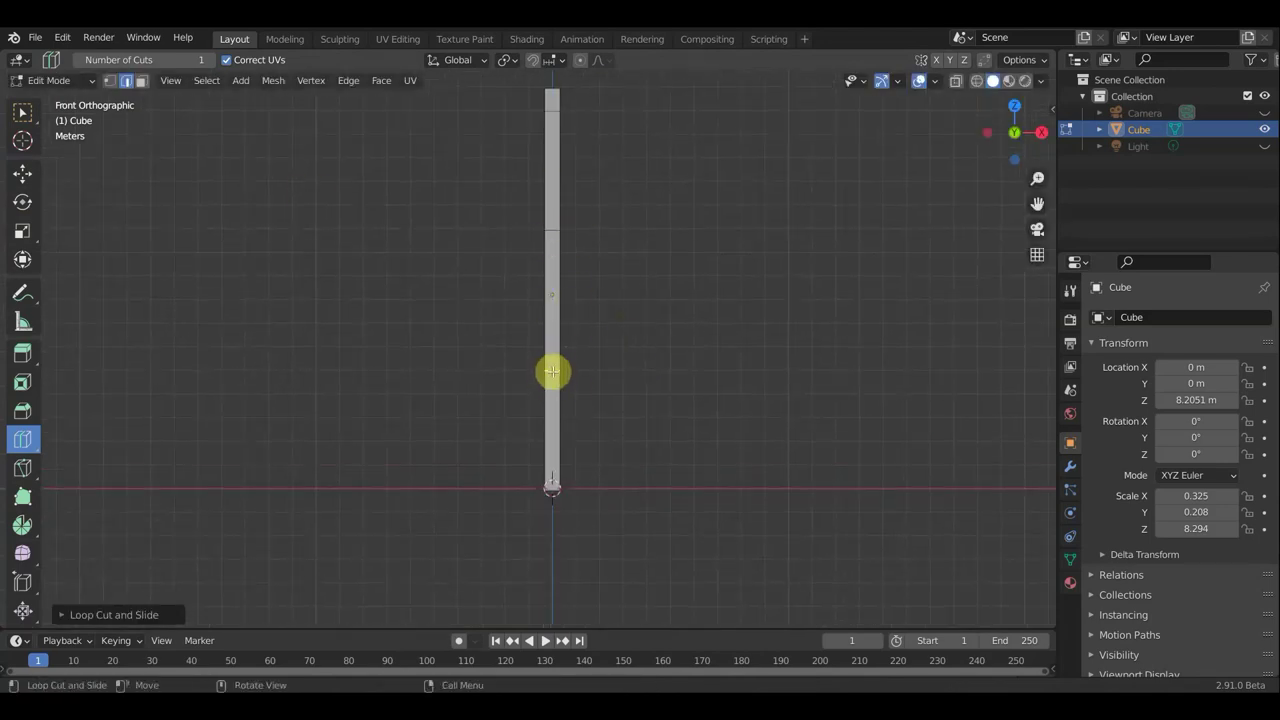
pyautogui.scroll(3, 552, 372)
pyautogui.click(654, 347)
pyautogui.scroll(-1, 654, 347)
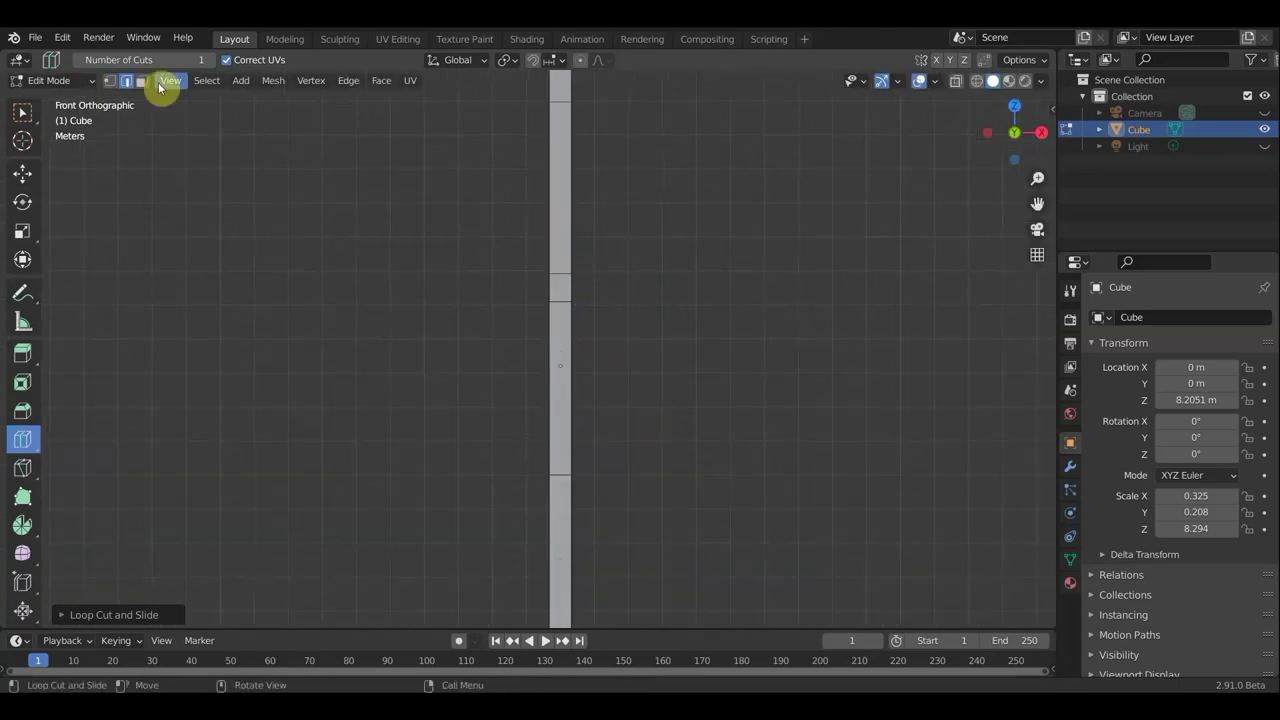
pyautogui.moveTo(561, 298)
pyautogui.mouseDown(button='middle')
pyautogui.moveTo(529, 297)
pyautogui.moveTo(694, 309)
pyautogui.mouseUp(button='middle')
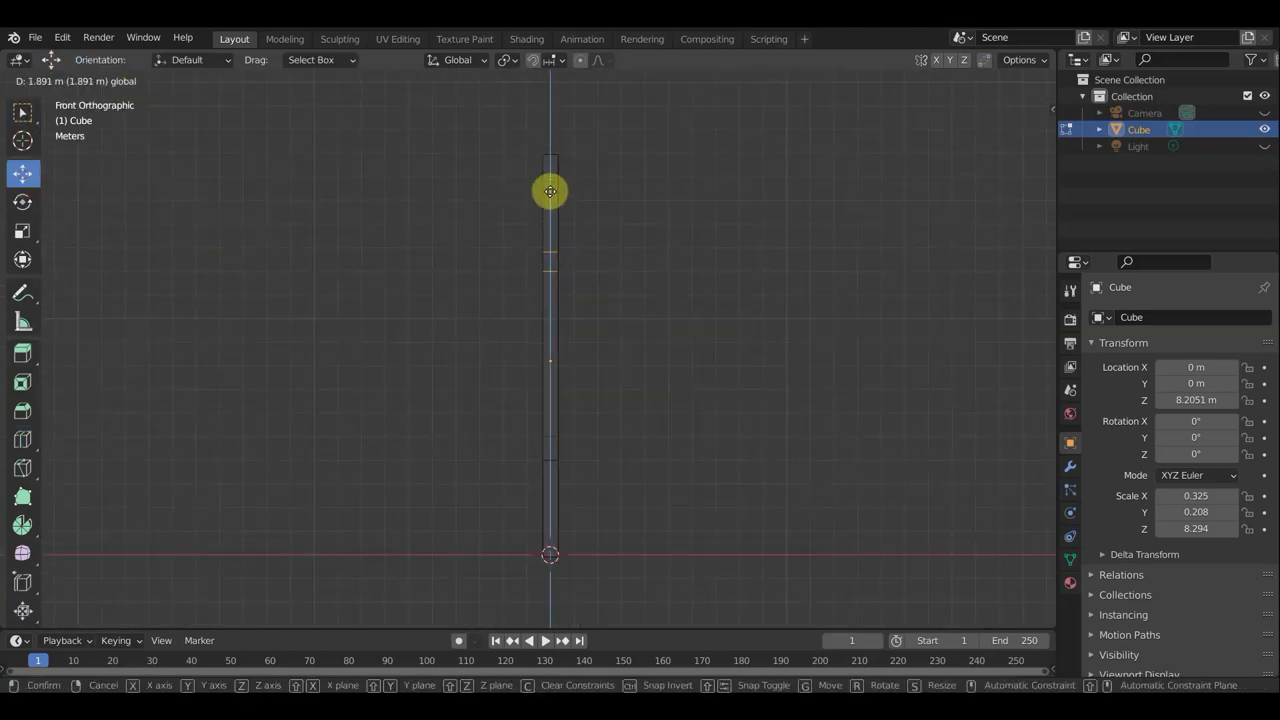
# Box-select part of the post and shift it sideways along X.
pyautogui.click(23, 112)
pyautogui.moveTo(530, 256); pyautogui.dragTo(545, 258, button='middle')
pyautogui.moveTo(545, 450)
pyautogui.mouseDown(button='middle')
pyautogui.moveTo(671, 500)
pyautogui.moveTo(546, 394)
pyautogui.moveTo(546, 243)
pyautogui.moveTo(518, 264)
pyautogui.moveTo(566, 234)
pyautogui.moveTo(531, 183)
pyautogui.moveTo(423, 320)
pyautogui.mouseUp(button='middle')
pyautogui.click(22, 173)
pyautogui.moveTo(590, 315); pyautogui.dragTo(645, 301)
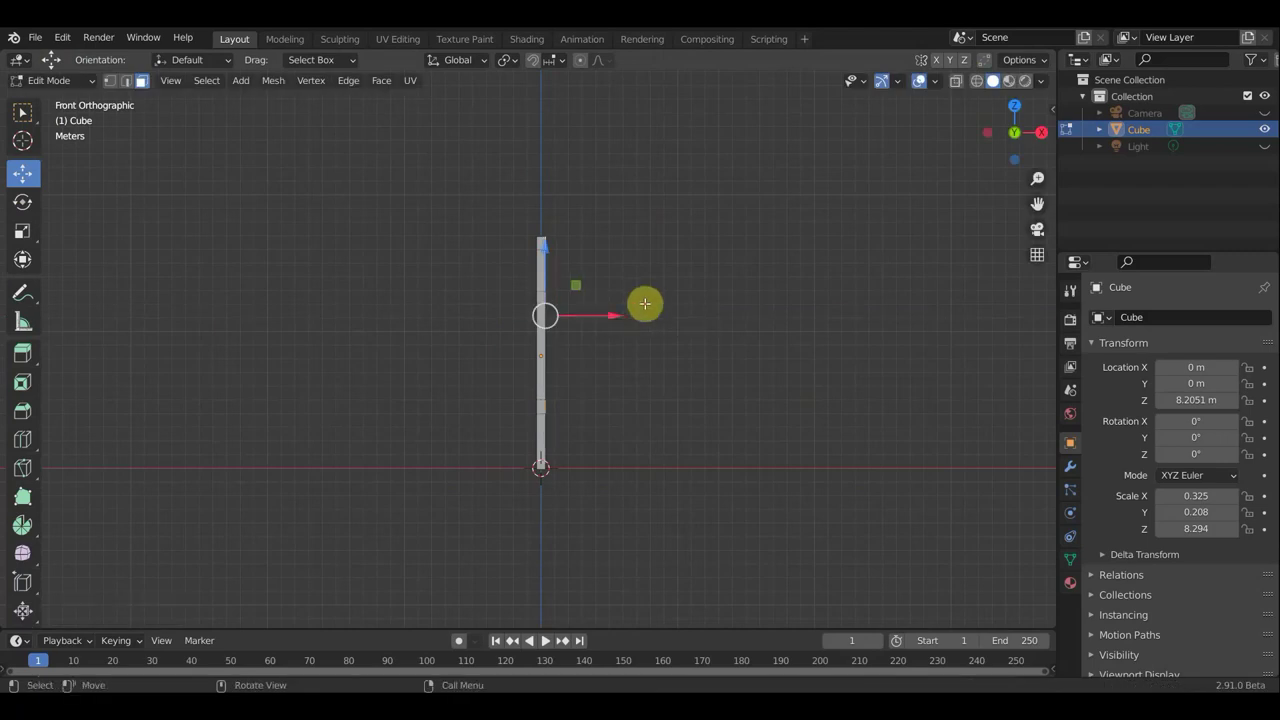
pyautogui.moveTo(645, 301)
pyautogui.mouseDown(button='middle')
pyautogui.moveTo(586, 331)
pyautogui.moveTo(661, 350)
pyautogui.moveTo(697, 417)
pyautogui.mouseUp(button='middle')
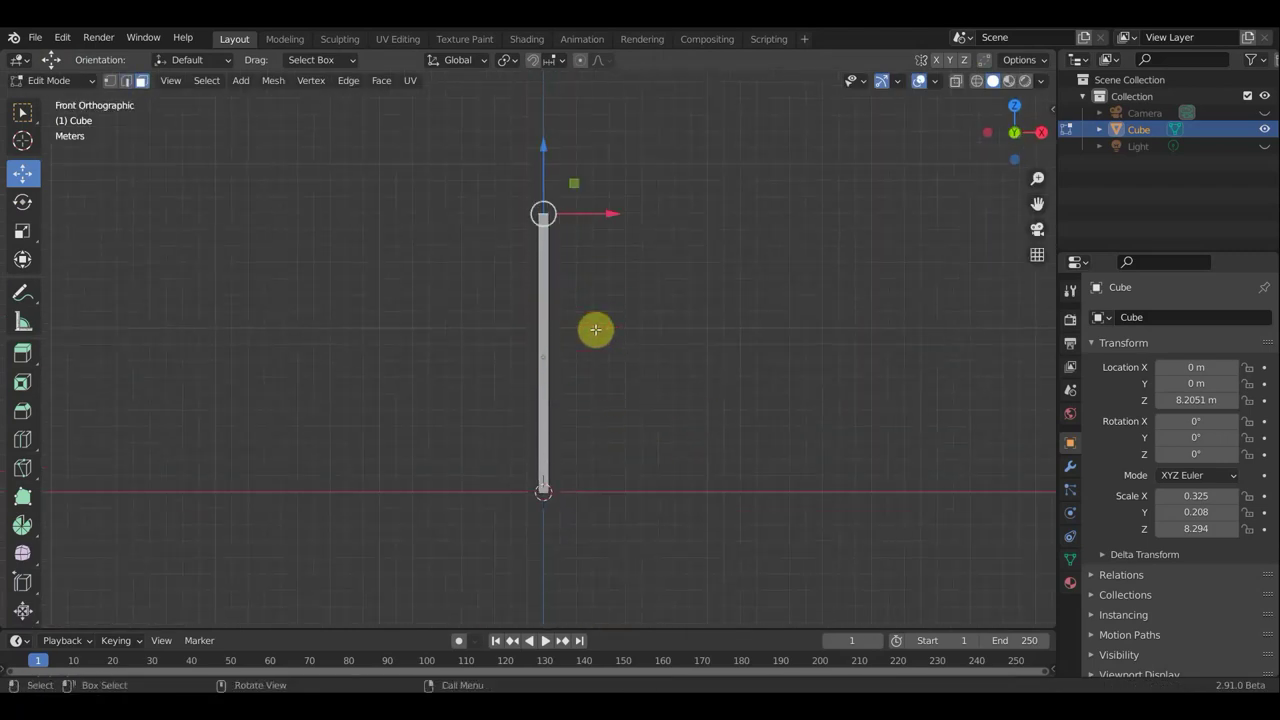
# Back in Object Mode, duplicate the post along X to the right and to the left.
pyautogui.press('Tab')
pyautogui.hotkey('shift', 'd')
pyautogui.press('x')
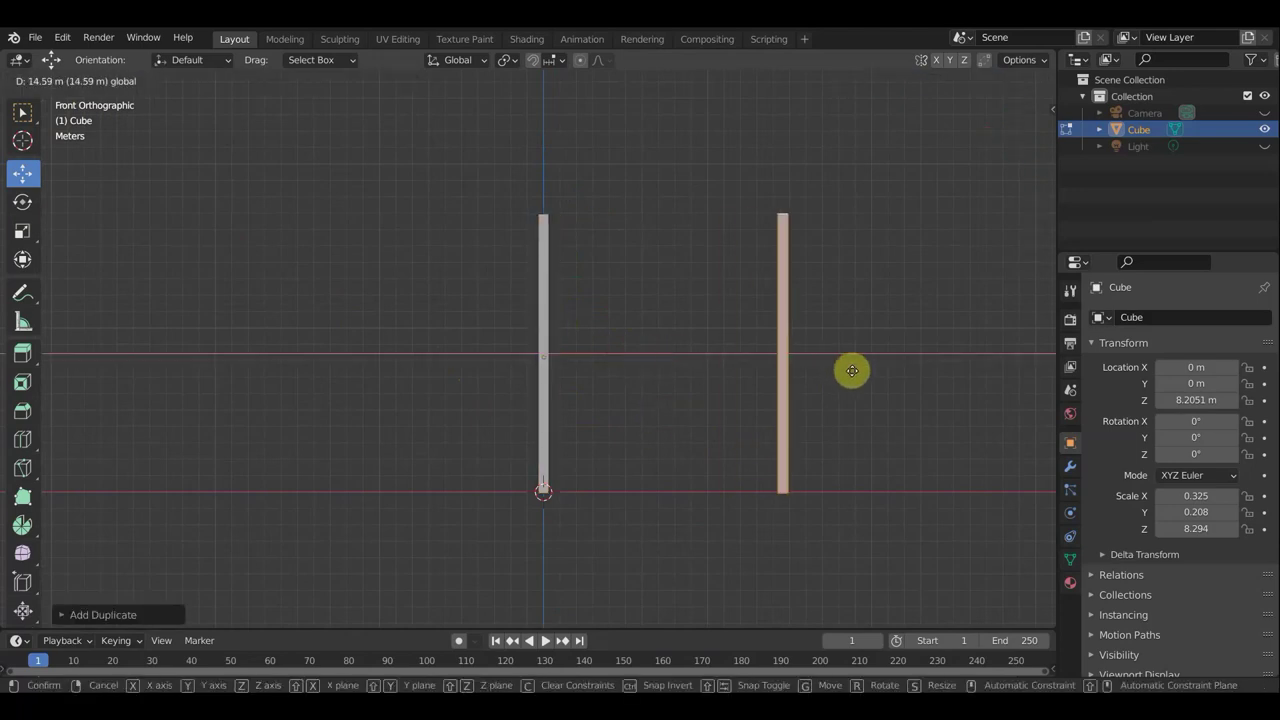
pyautogui.click(871, 383)
pyautogui.hotkey('shift', 'd')
pyautogui.press('x')
pyautogui.click(352, 352)
# Rotate one copy 90° into a horizontal rail and stretch it between the outer posts.
pyautogui.press('Tab')
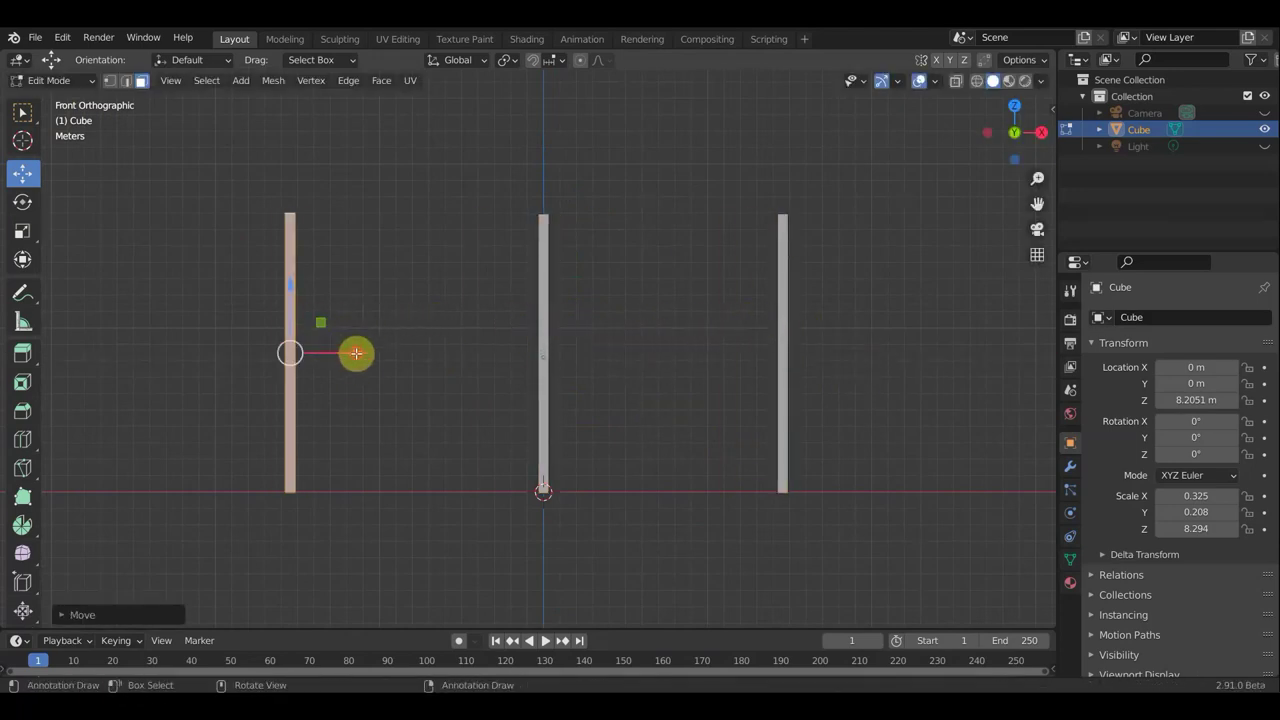
pyautogui.moveTo(356, 352); pyautogui.dragTo(370, 357)
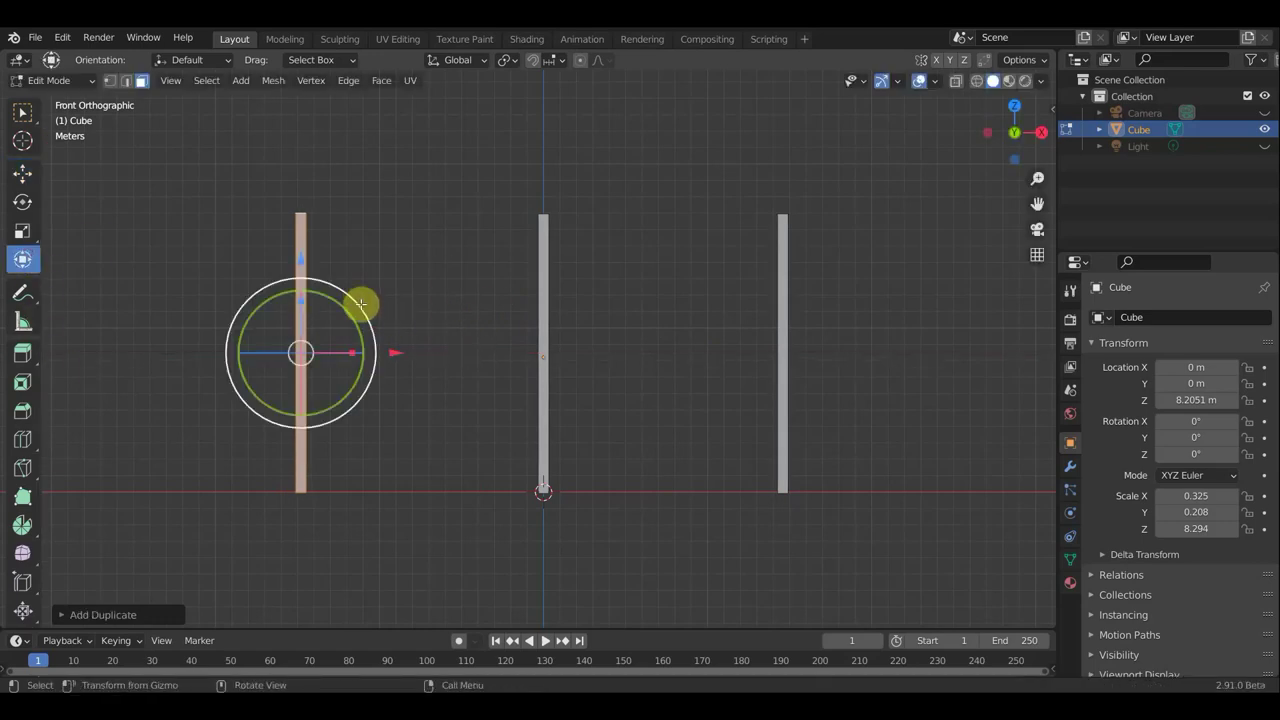
pyautogui.moveTo(360, 304); pyautogui.dragTo(357, 440)
pyautogui.press('s')
pyautogui.click(392, 356)
pyautogui.press('g')
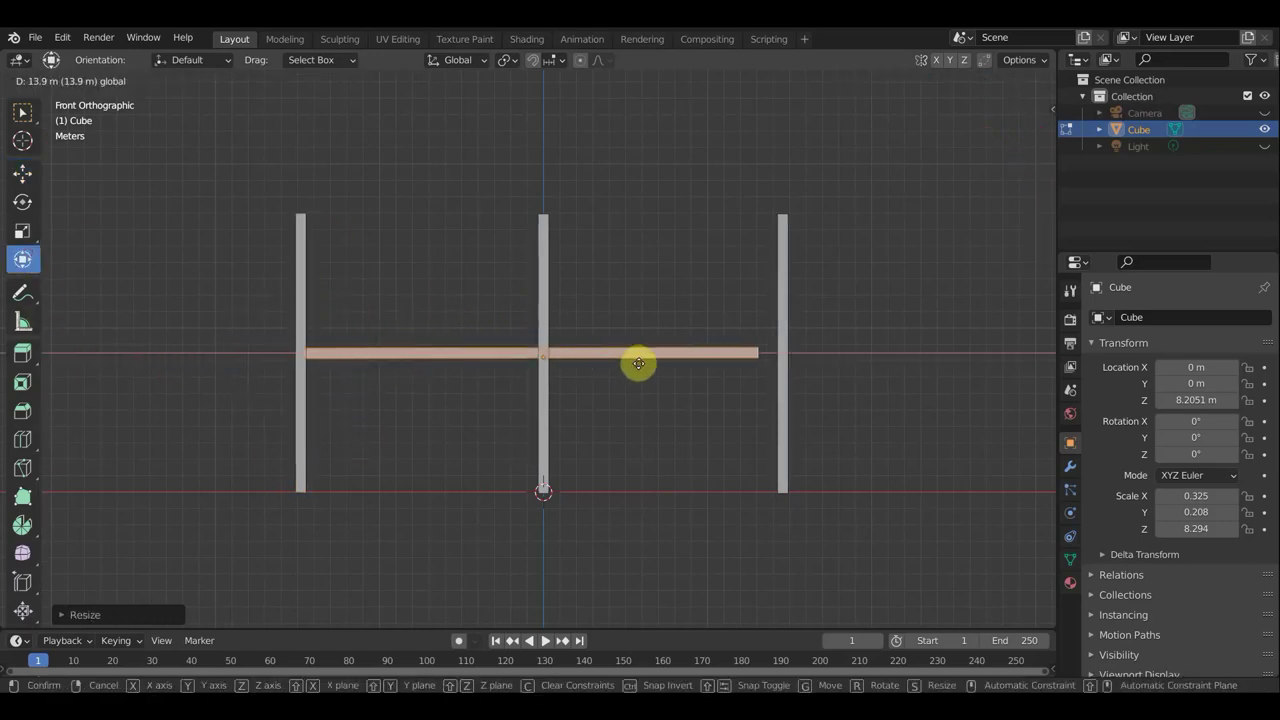
pyautogui.press('s')
pyautogui.click(591, 349)
pyautogui.press('Tab')
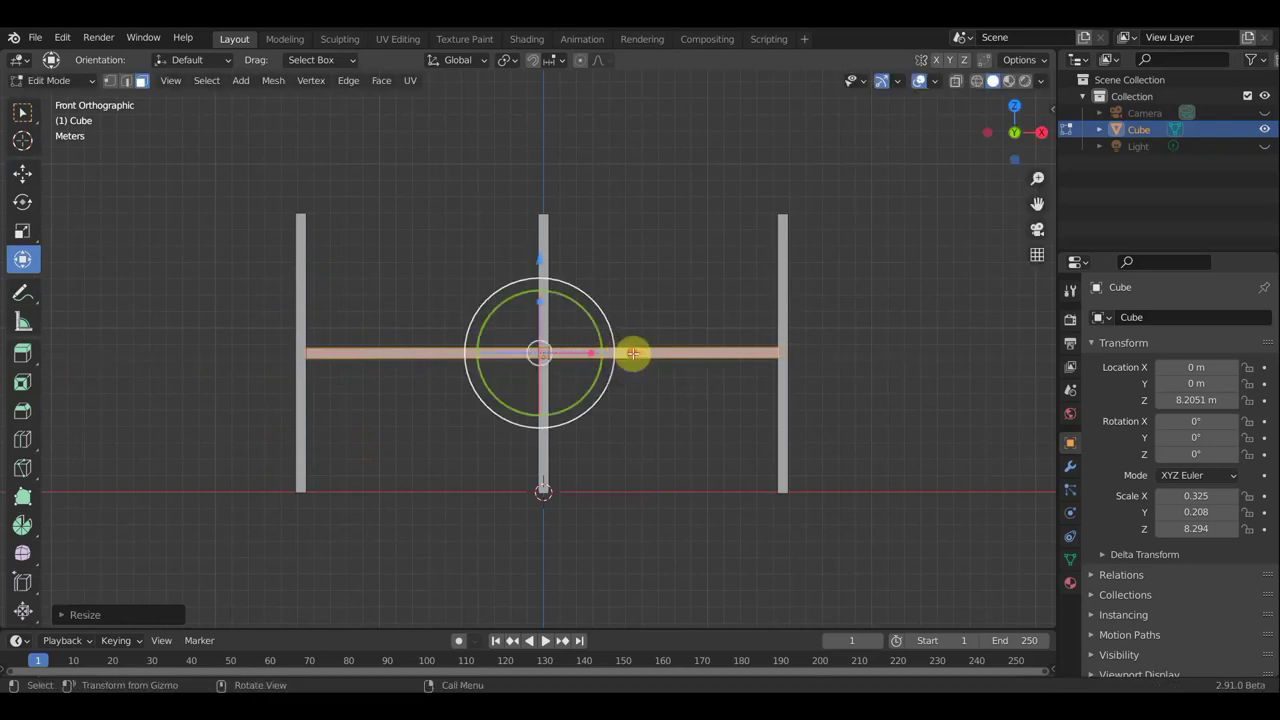
# Lower the rail, then duplicate it higher, at the top, and near the bottom.
pyautogui.press('g')
pyautogui.click(543, 322)
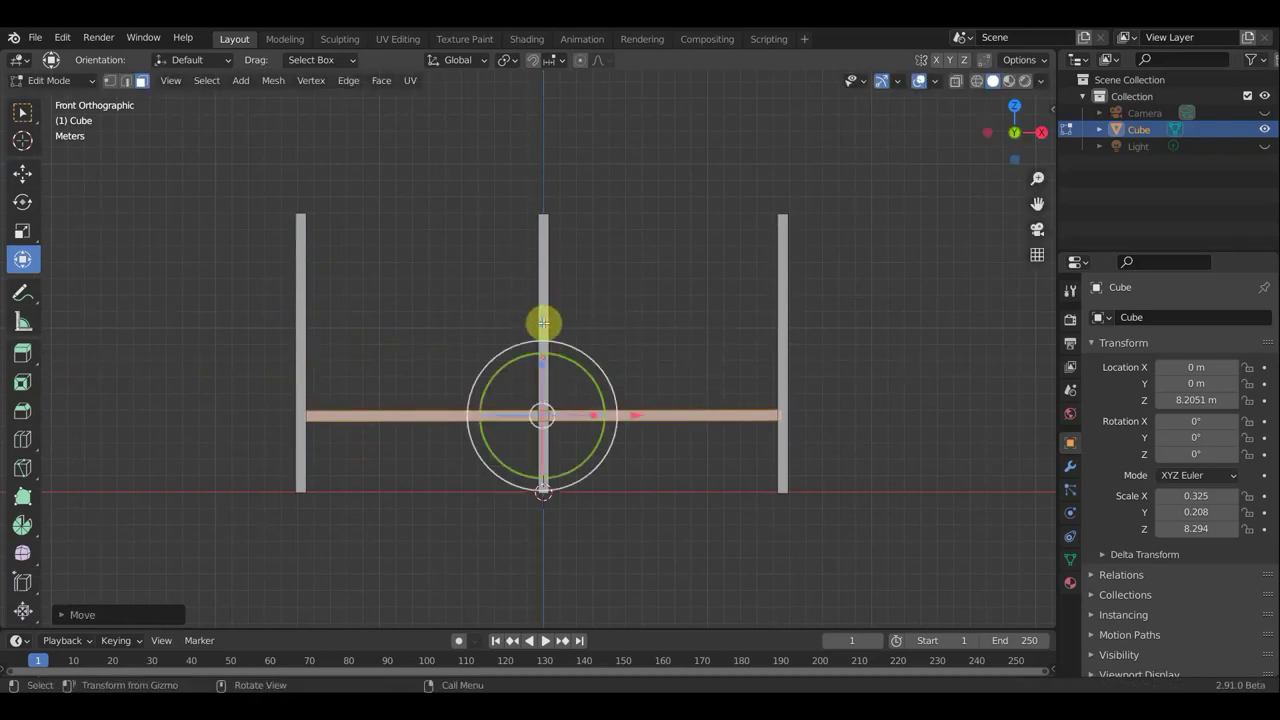
pyautogui.hotkey('shift', 'd')
pyautogui.click(543, 172)
pyautogui.hotkey('shift', 'd')
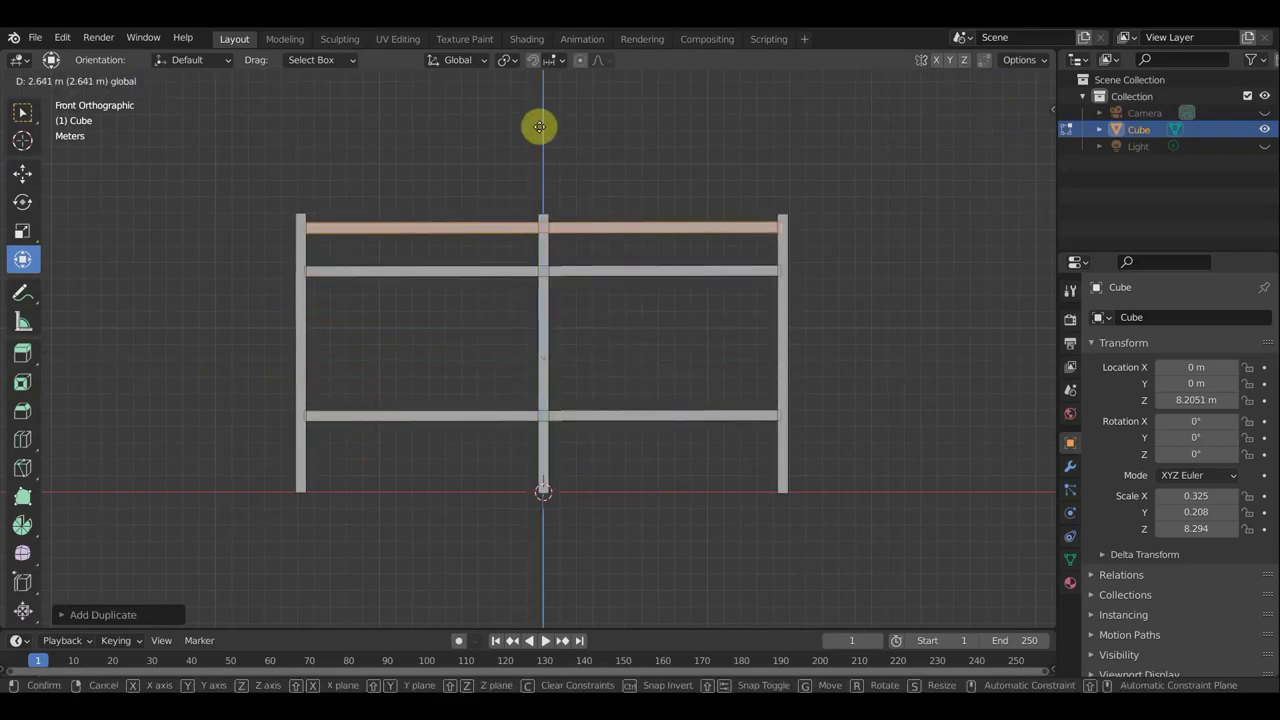
pyautogui.click(539, 127)
pyautogui.hotkey('shift', 'd')
pyautogui.click(543, 395)
pyautogui.scroll(-2, 894, 360)
pyautogui.scroll(2, 894, 360)
pyautogui.keyDown('shift'); pyautogui.moveTo(894, 360); pyautogui.dragTo(486, 446, button='middle'); pyautogui.keyUp('shift')
# Duplicate the right-hand post twice, placing two new posts further right.
pyautogui.press('KP_1')
pyautogui.hotkey('shift', 'd')
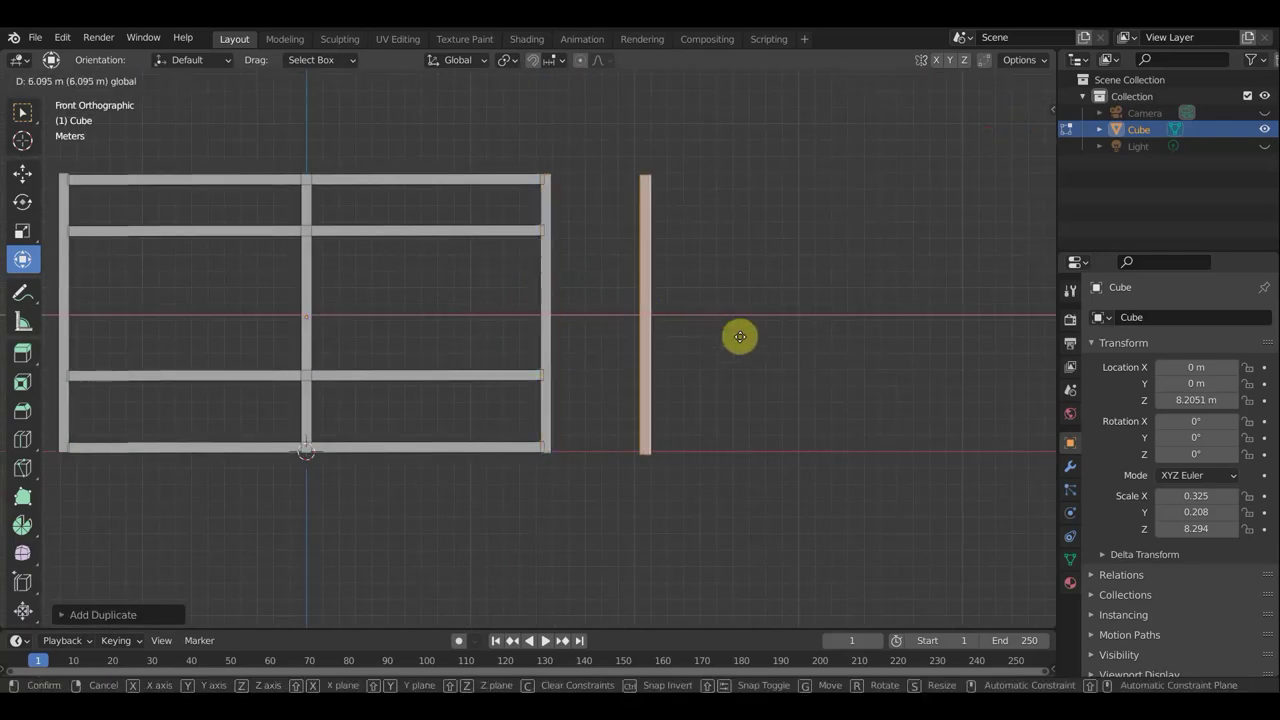
pyautogui.click(746, 337)
pyautogui.hotkey('shift', 'd')
pyautogui.click(864, 337)
# Stretch the second rail along X so it spans the new posts.
pyautogui.click(517, 231)
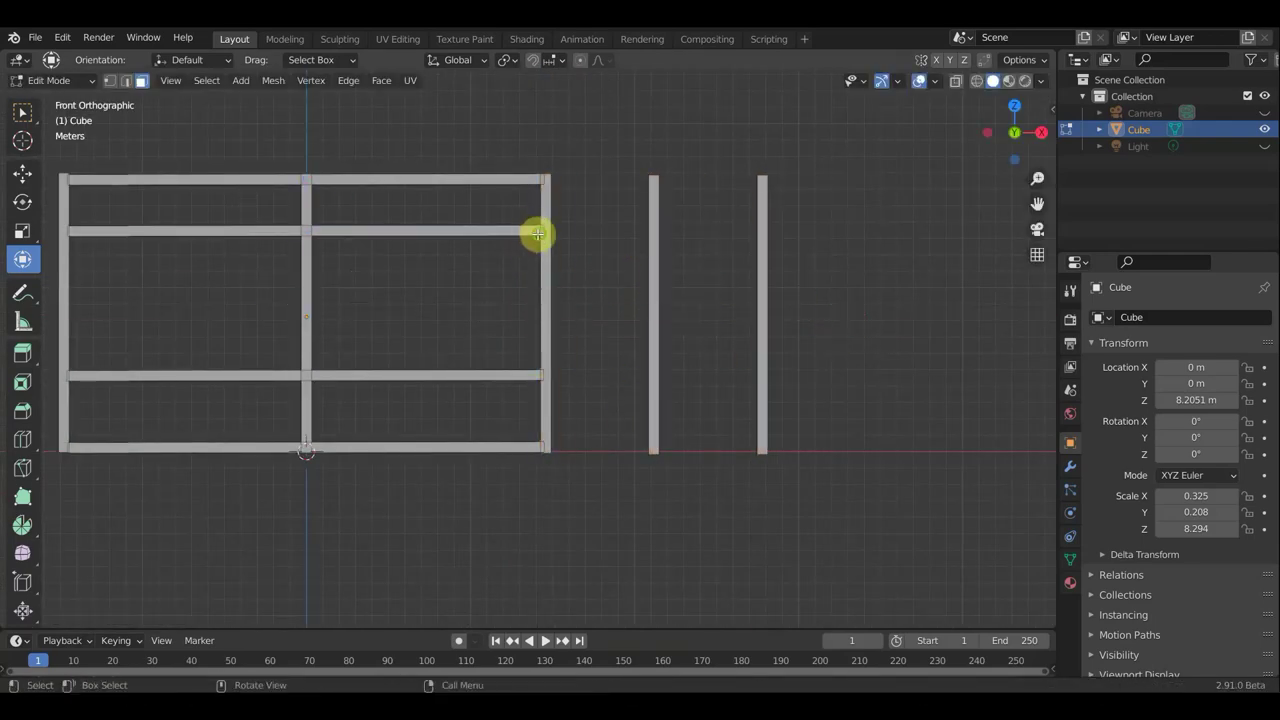
pyautogui.moveTo(538, 234); pyautogui.dragTo(457, 237, button='middle')
pyautogui.press('KP_1')
pyautogui.moveTo(357, 229)
pyautogui.mouseDown()
pyautogui.moveTo(514, 234)
pyautogui.moveTo(488, 229)
pyautogui.moveTo(500, 229)
pyautogui.mouseUp()
pyautogui.click(522, 179)
# Delete the middle and bottom rails.
pyautogui.keyDown('shift'); pyautogui.click(491, 375); pyautogui.keyUp('shift')
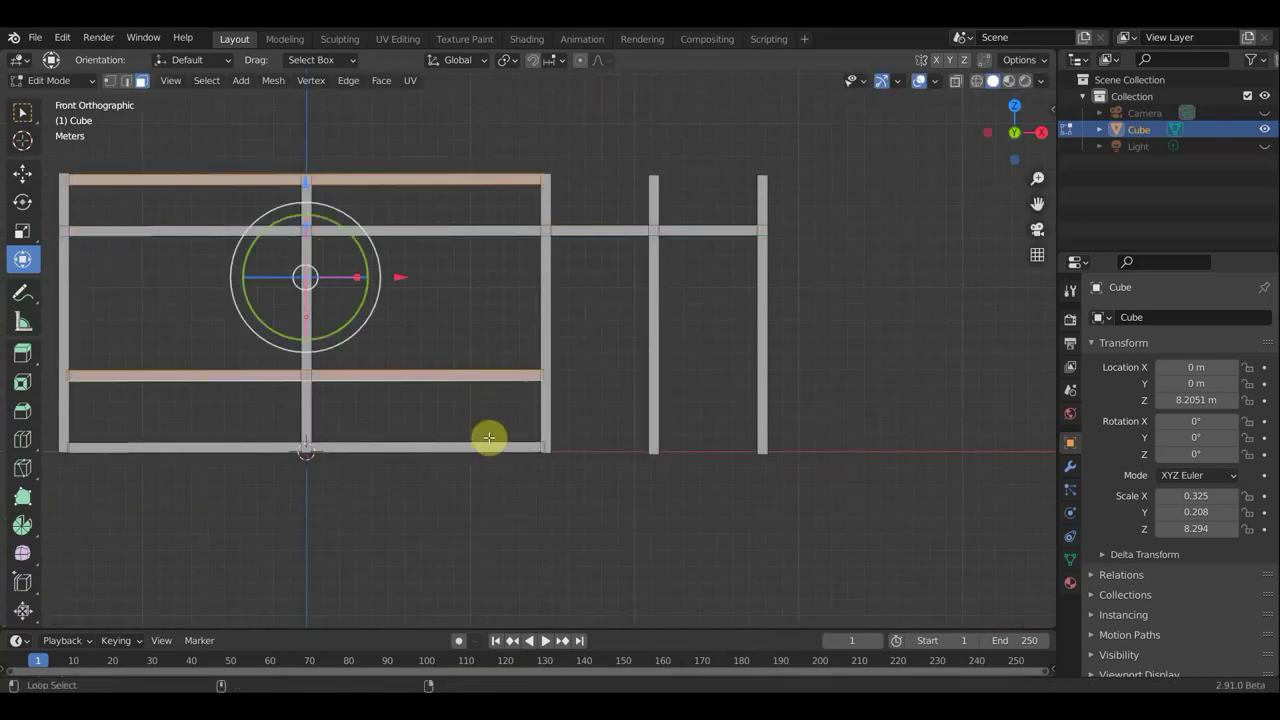
pyautogui.keyDown('shift'); pyautogui.click(491, 446); pyautogui.keyUp('shift')
pyautogui.press('x')
pyautogui.click(491, 449)
# Move the long rail to the top and duplicate it three times down the frame.
pyautogui.click(486, 229)
pyautogui.press('g')
pyautogui.click(412, 79)
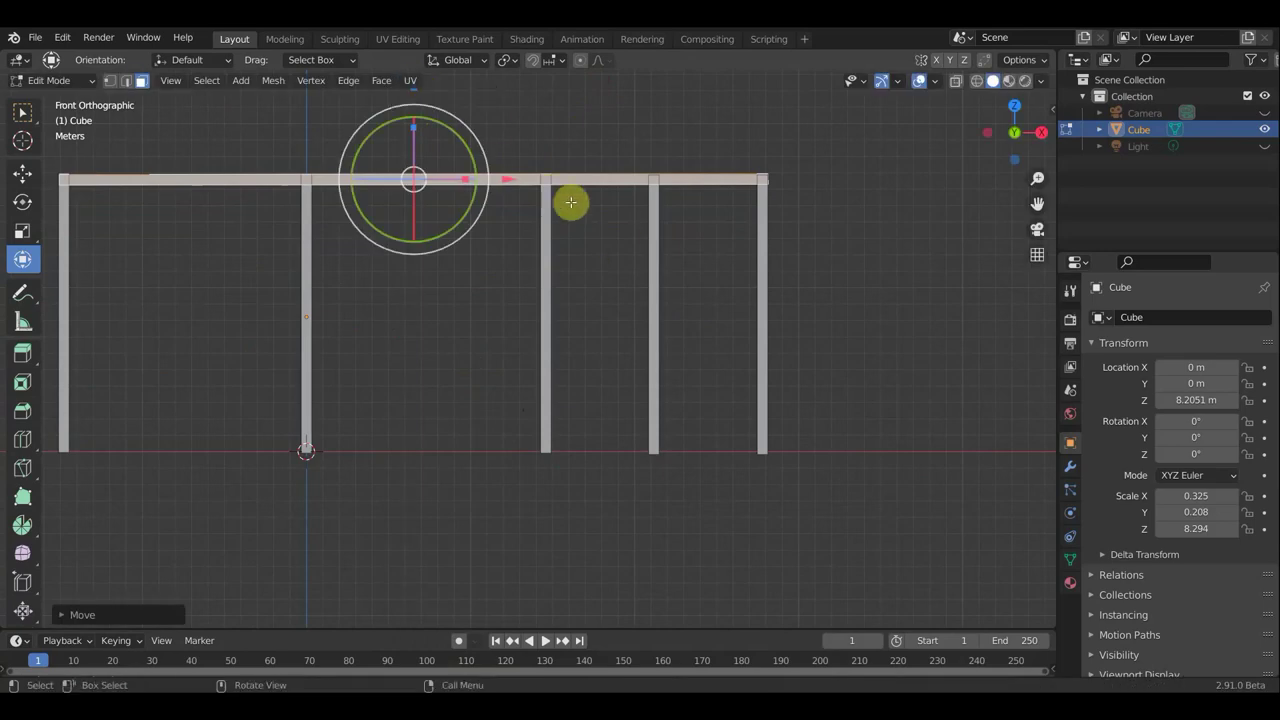
pyautogui.scroll(-1, 434, 114)
pyautogui.hotkey('shift', 'd')
pyautogui.click(440, 152)
pyautogui.hotkey('shift', 'd')
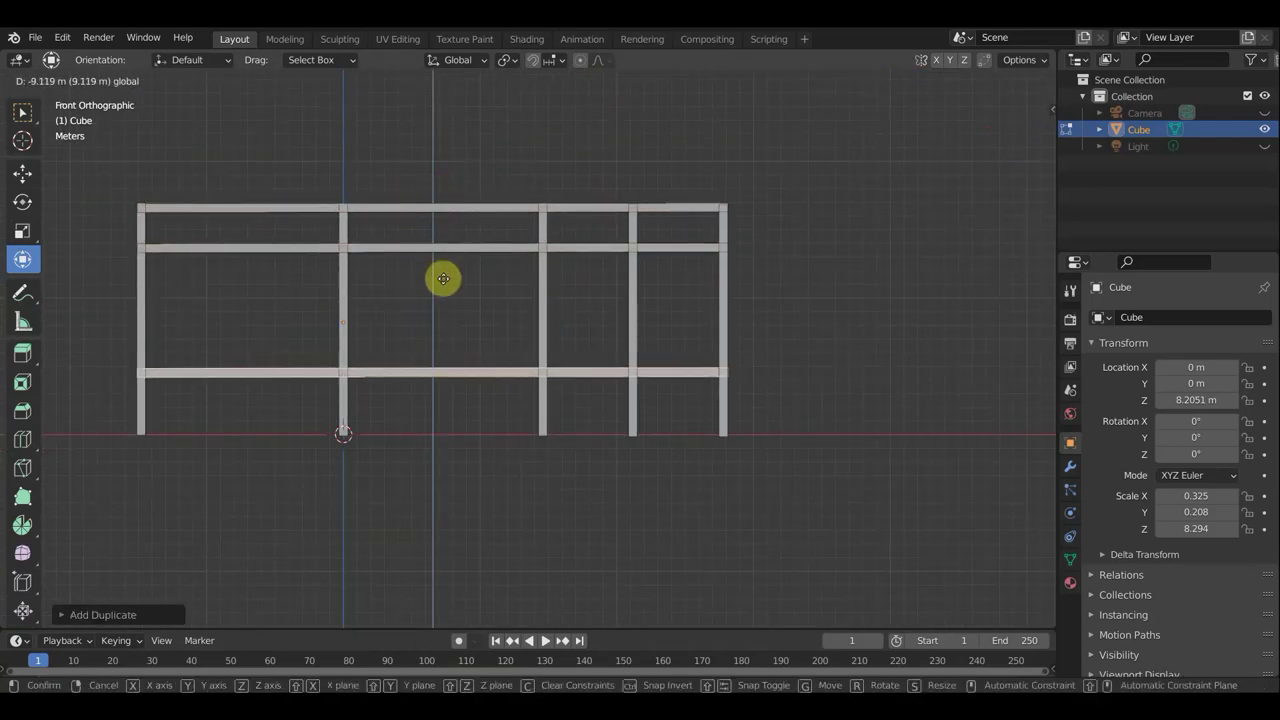
pyautogui.click(445, 312)
pyautogui.hotkey('shift', 'd')
pyautogui.click(439, 338)
pyautogui.moveTo(439, 338); pyautogui.dragTo(771, 349, button='middle')
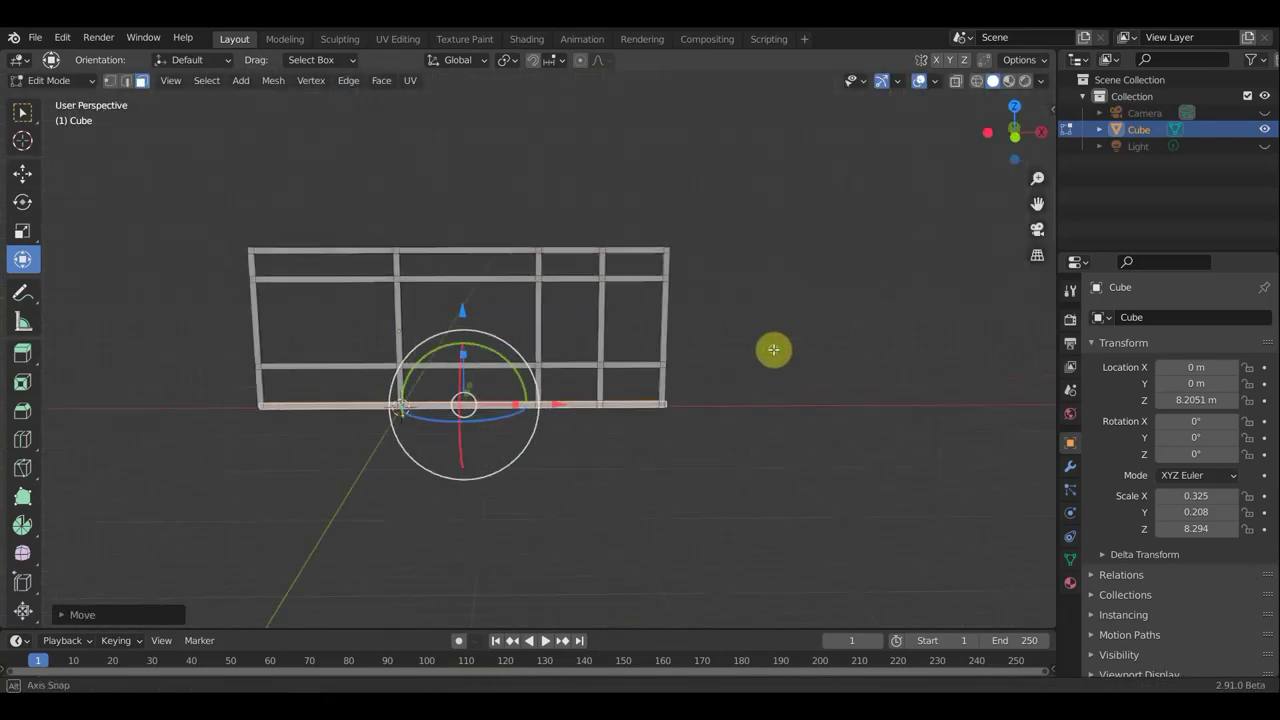
pyautogui.press('a')
pyautogui.press('KP_1')
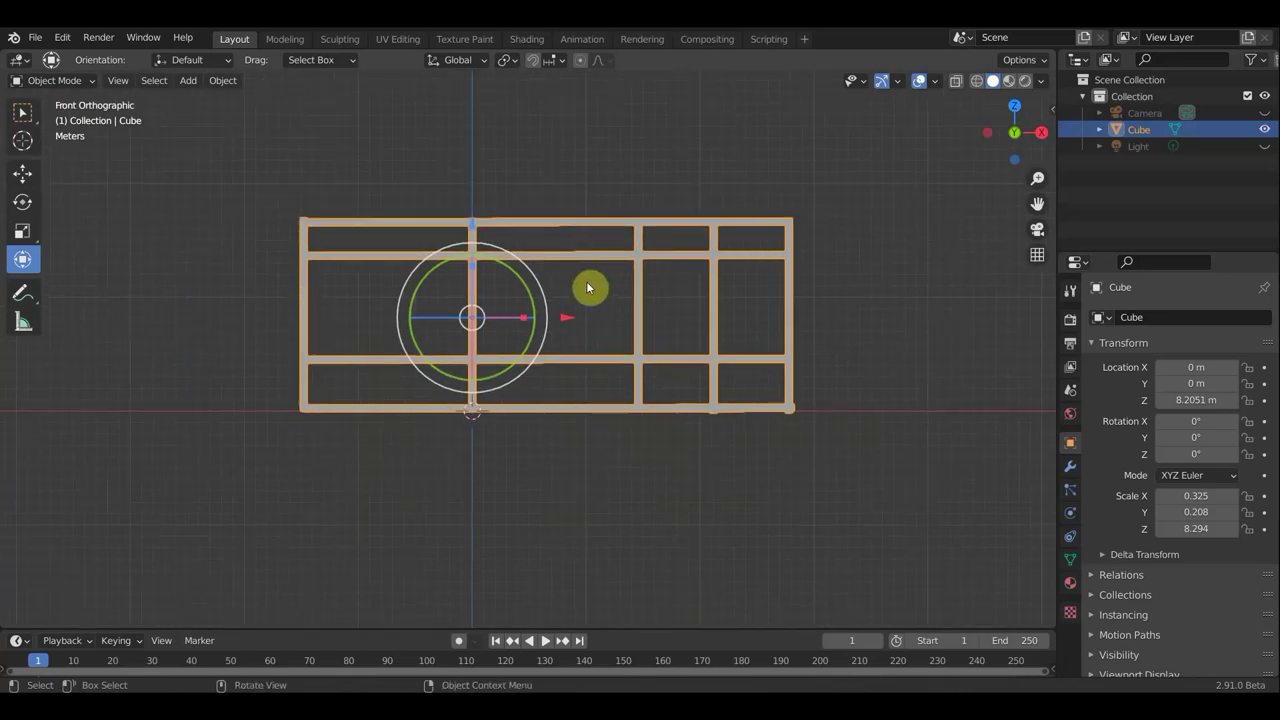
# Add a new cube and scale it narrow in X and tall in Z.
pyautogui.click(188, 80)
pyautogui.click(429, 114)
pyautogui.scroll(2, 526, 397)
pyautogui.press('s')
pyautogui.press('x')
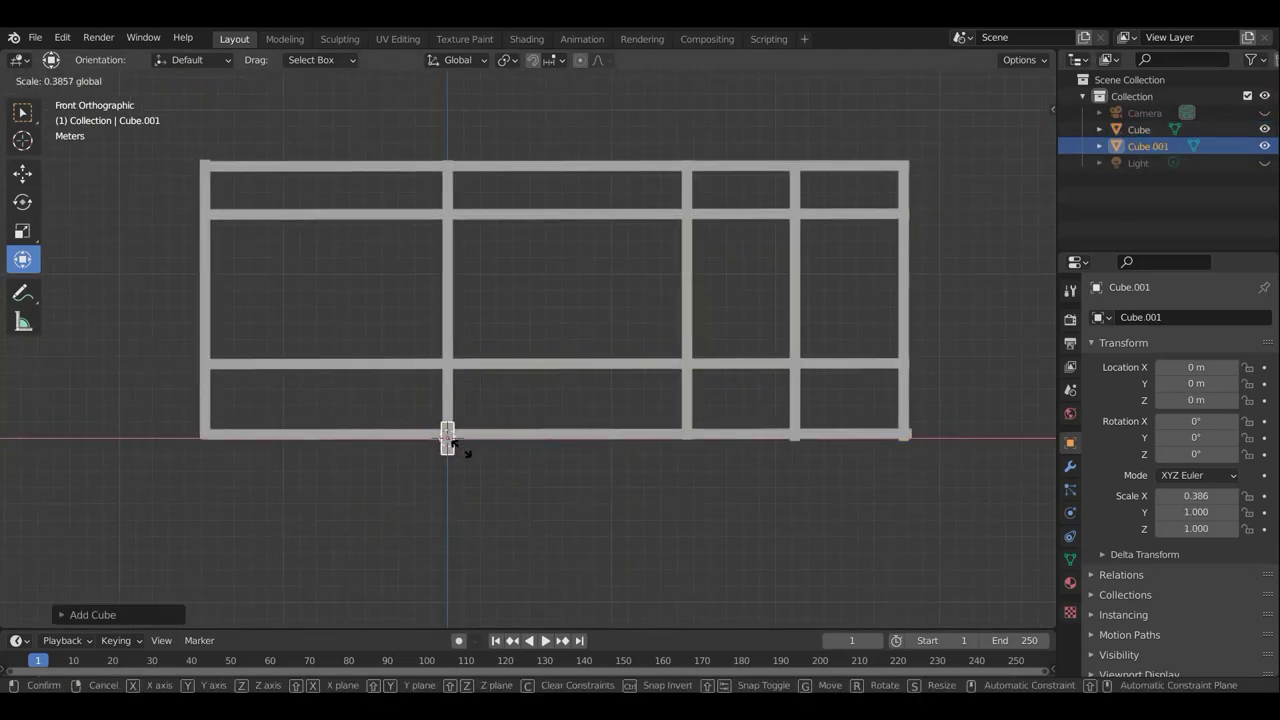
pyautogui.click(447, 437)
pyautogui.press('s')
pyautogui.press('z')
pyautogui.click(443, 343)
# Raise the new piece and make it thinner in depth.
pyautogui.press('g')
pyautogui.press('z')
pyautogui.click(448, 266)
pyautogui.press('s')
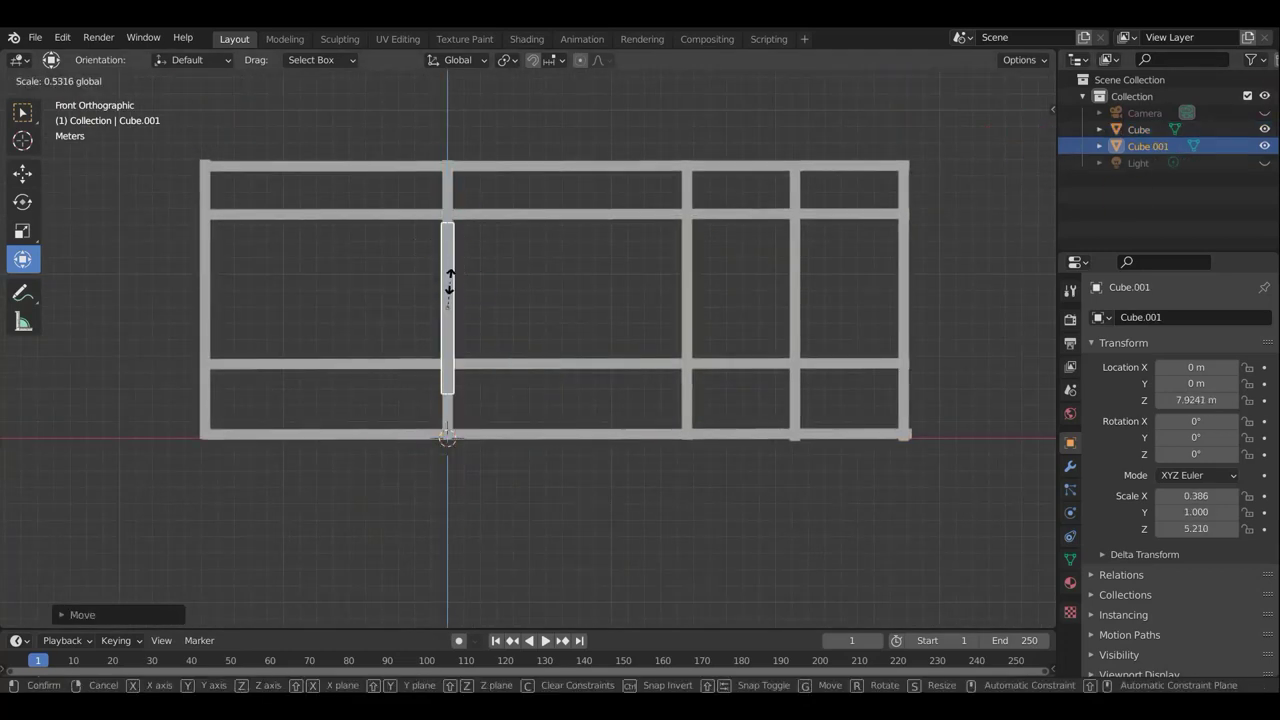
pyautogui.click(451, 196)
pyautogui.click(491, 296)
pyautogui.press('s')
pyautogui.click(549, 357)
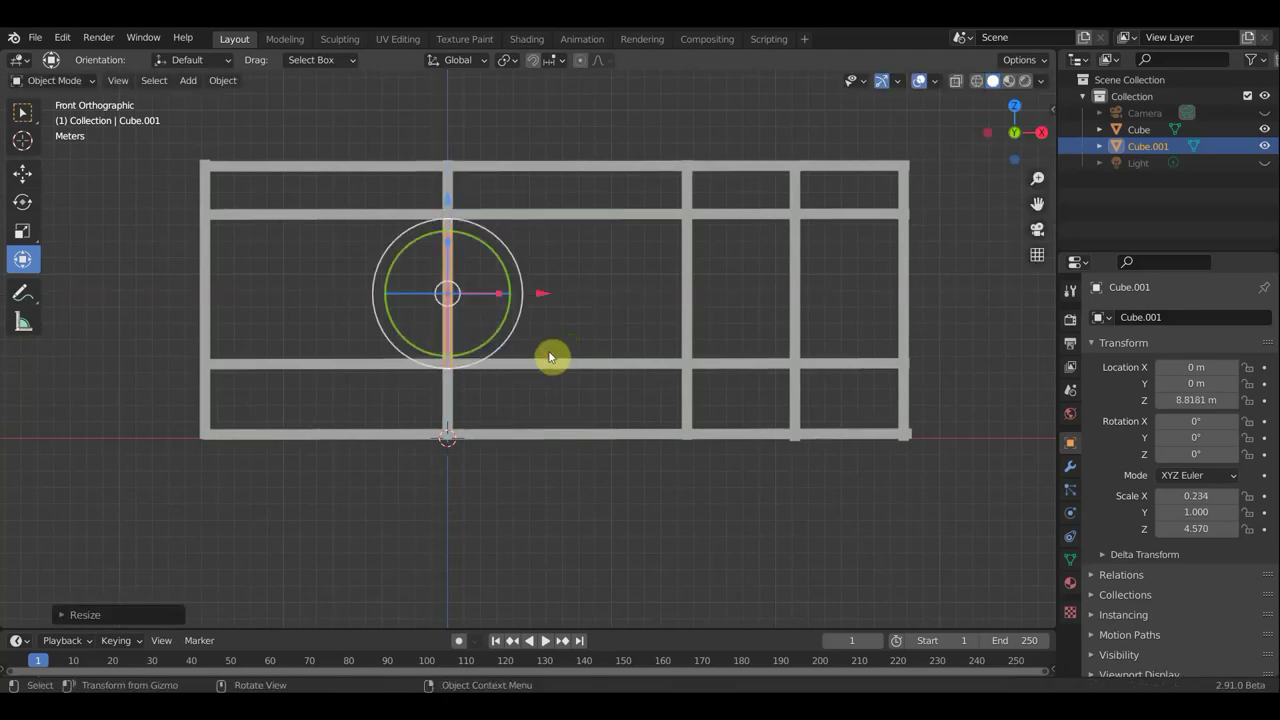
# Position the new slat inside the left panel of the frame.
pyautogui.moveTo(549, 357)
pyautogui.mouseDown(button='middle')
pyautogui.moveTo(600, 300)
pyautogui.moveTo(634, 366)
pyautogui.mouseUp(button='middle')
pyautogui.press('KP_1')
pyautogui.scroll(2, 647, 282)
pyautogui.moveTo(647, 282); pyautogui.dragTo(400, 306)
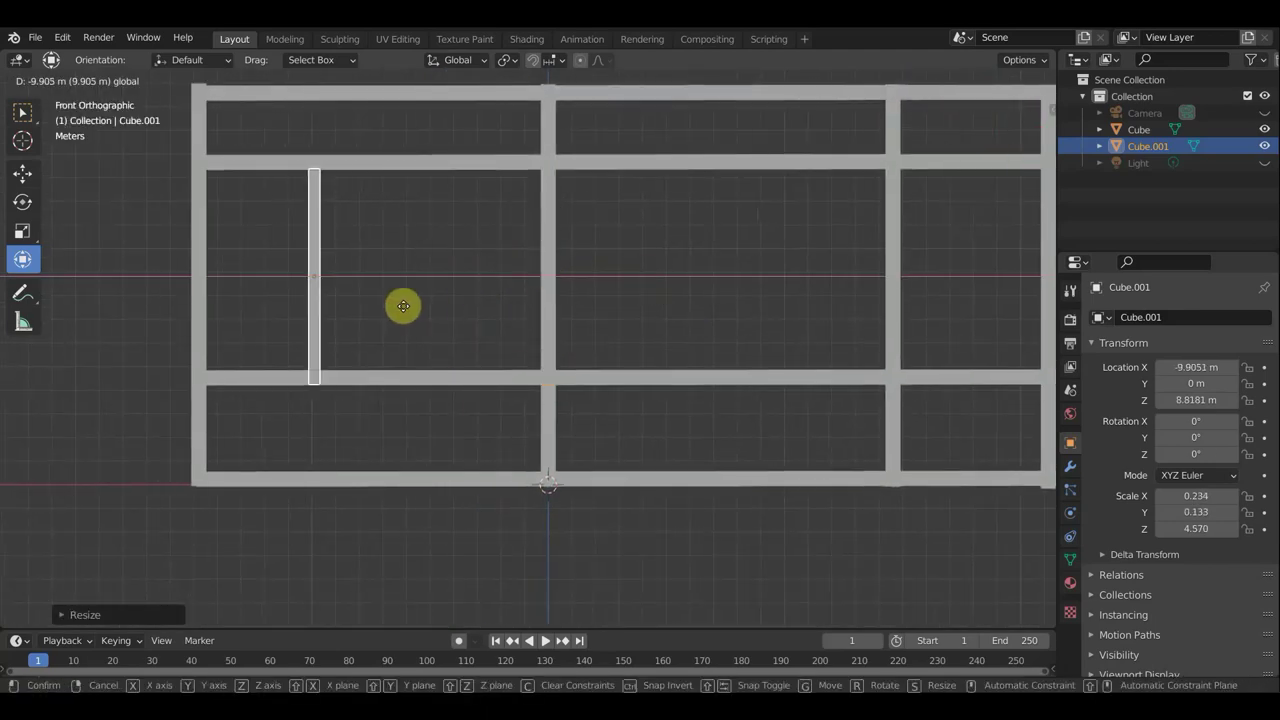
pyautogui.moveTo(320, 194); pyautogui.dragTo(314, 170)
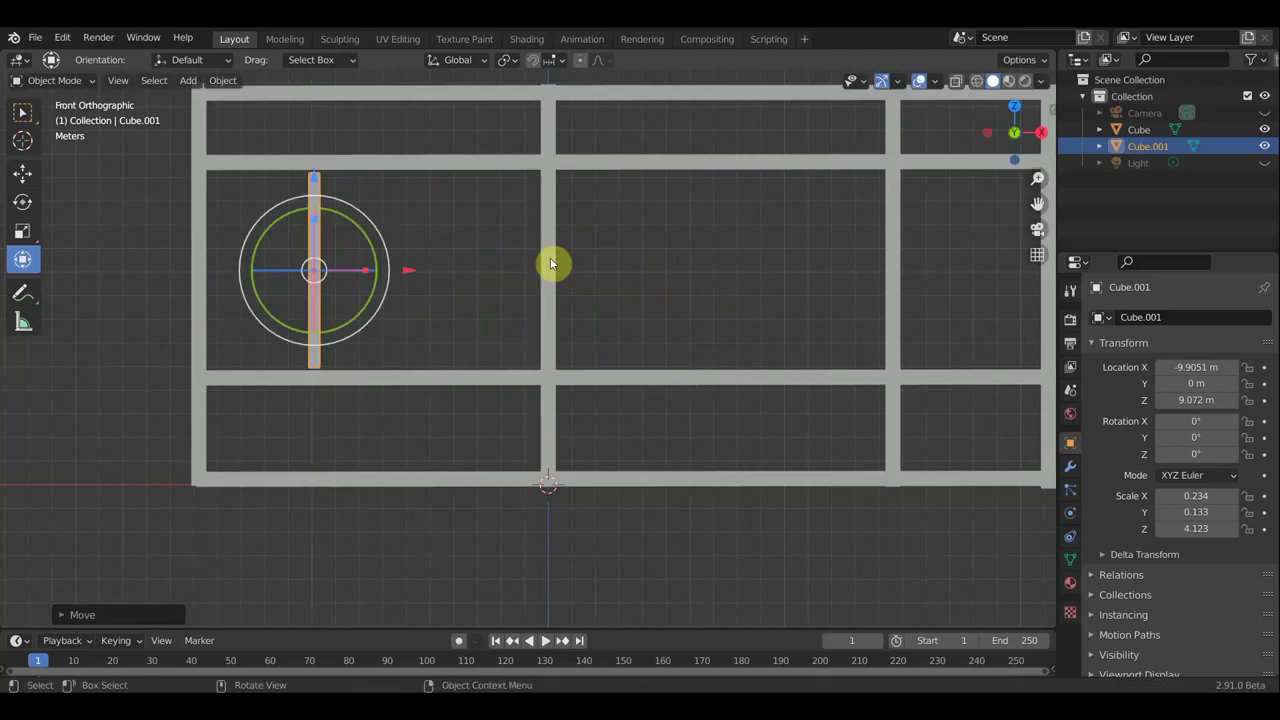
pyautogui.press('KP_Decimal')
pyautogui.click(50, 80)
pyautogui.click(50, 110)
# Duplicate the slat, turn the copy horizontal, and move it into place in the panel.
pyautogui.hotkey('shift', 'd')
pyautogui.rightClick(614, 334)
pyautogui.moveTo(579, 308)
pyautogui.mouseDown()
pyautogui.moveTo(486, 229)
pyautogui.moveTo(497, 100)
pyautogui.mouseUp()
pyautogui.moveTo(598, 190)
pyautogui.mouseDown()
pyautogui.moveTo(570, 191)
pyautogui.moveTo(686, 189)
pyautogui.mouseUp()
pyautogui.moveTo(592, 91); pyautogui.dragTo(619, 387)
# Copy the inner vertical bar to both sides of the frame and duplicate the top rail.
pyautogui.keyDown('alt'); pyautogui.click(517, 347); pyautogui.keyUp('alt')
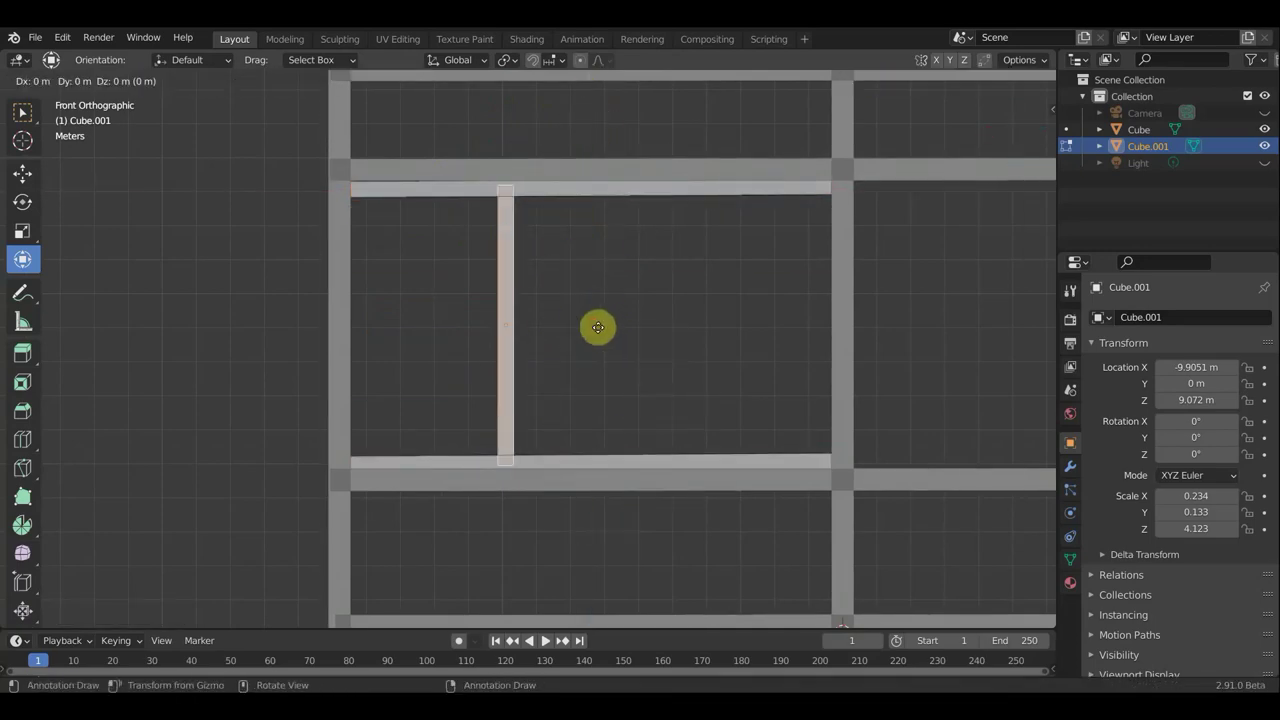
pyautogui.hotkey('shift', 'd')
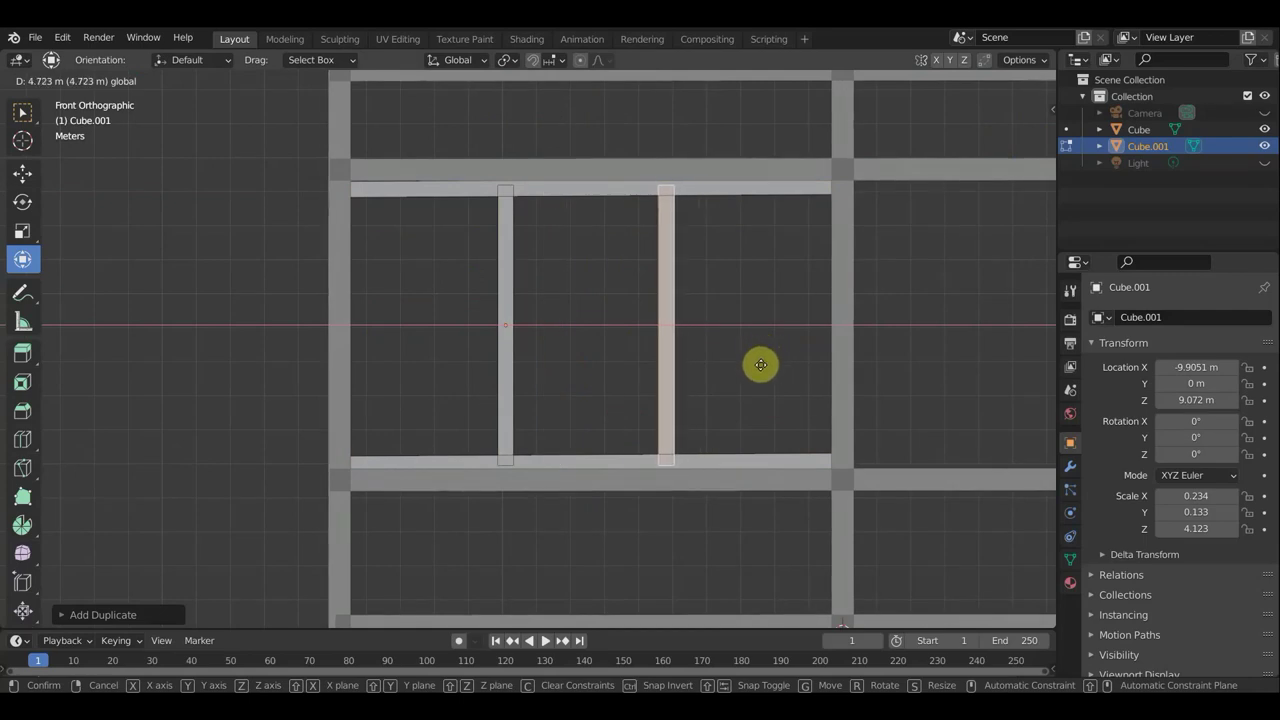
pyautogui.click(765, 367)
pyautogui.hotkey('shift', 'd')
pyautogui.click(918, 325)
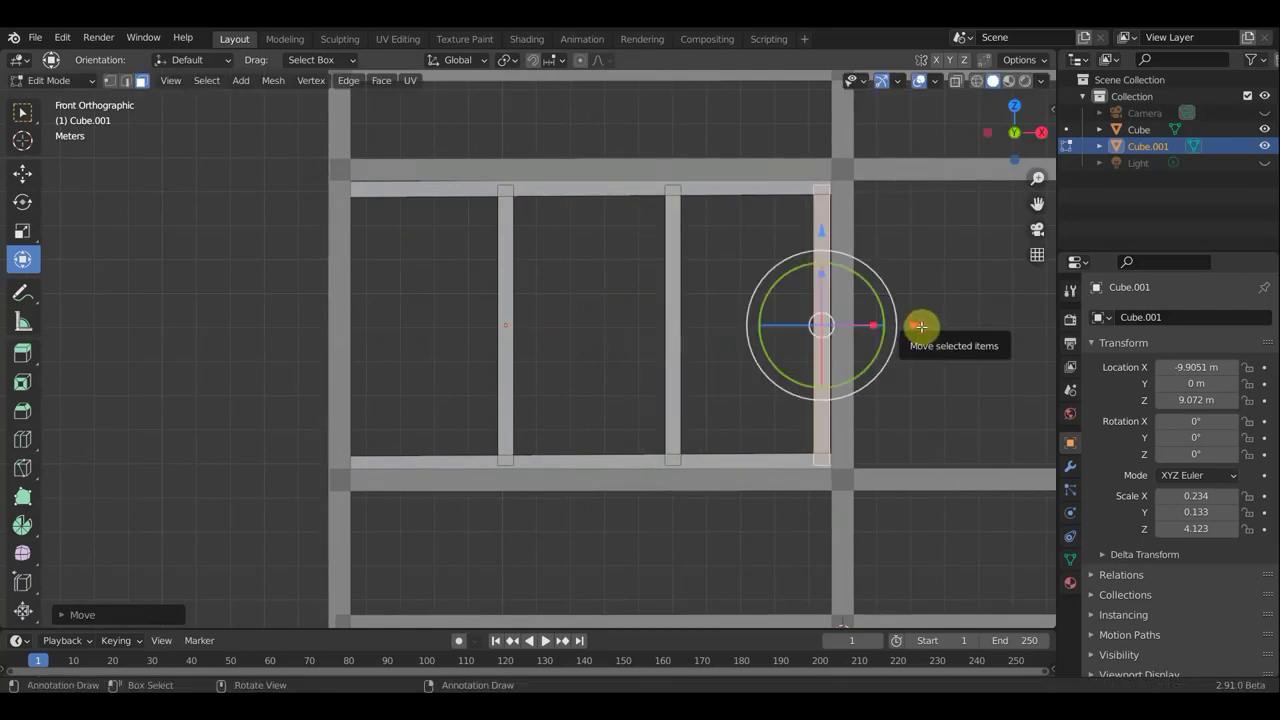
pyautogui.moveTo(918, 325); pyautogui.dragTo(452, 357)
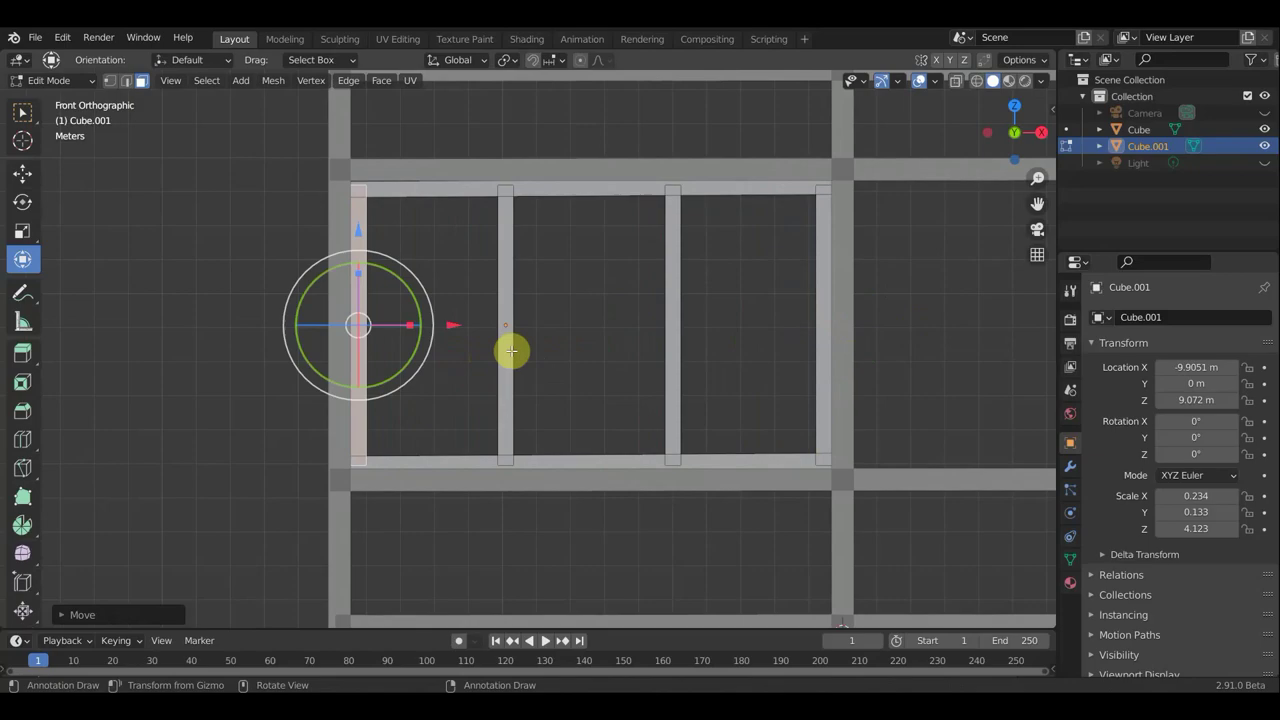
pyautogui.keyDown('alt'); pyautogui.click(632, 177); pyautogui.keyUp('alt')
pyautogui.hotkey('shift', 'd')
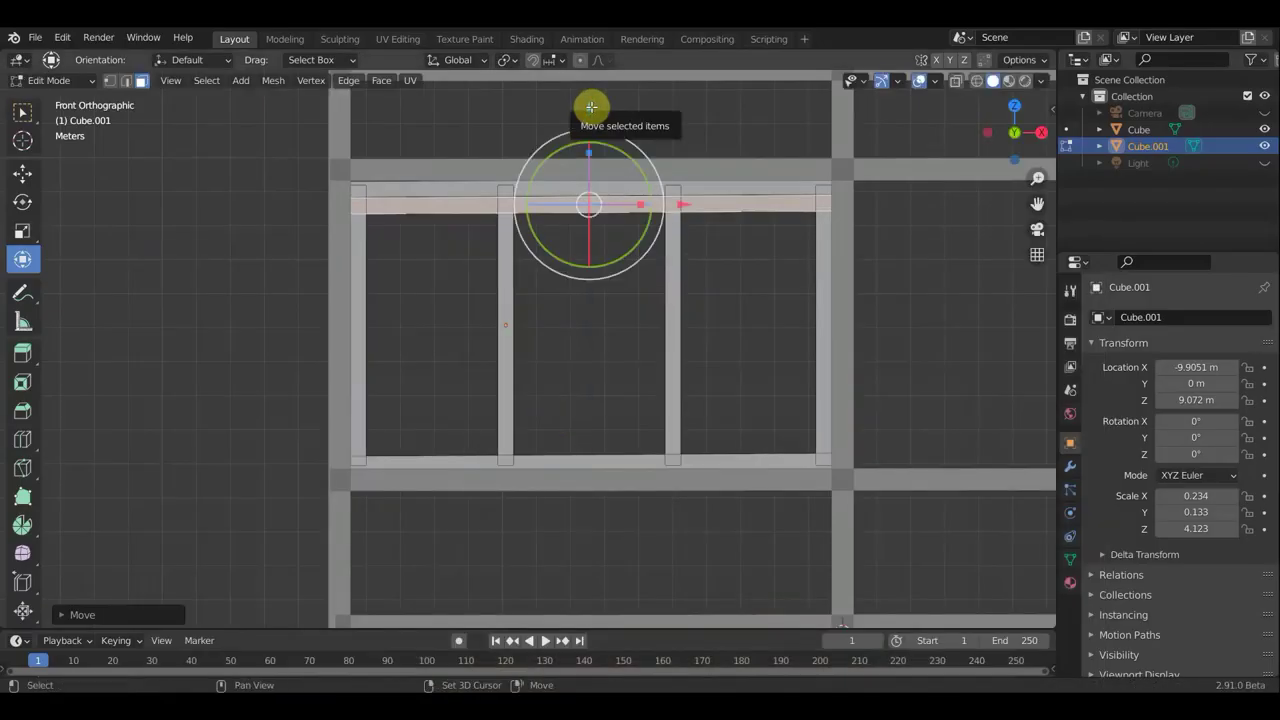
# Stack vertical-only copies of the slat one below another down the upper part of the frame.
pyautogui.click(640, 180)
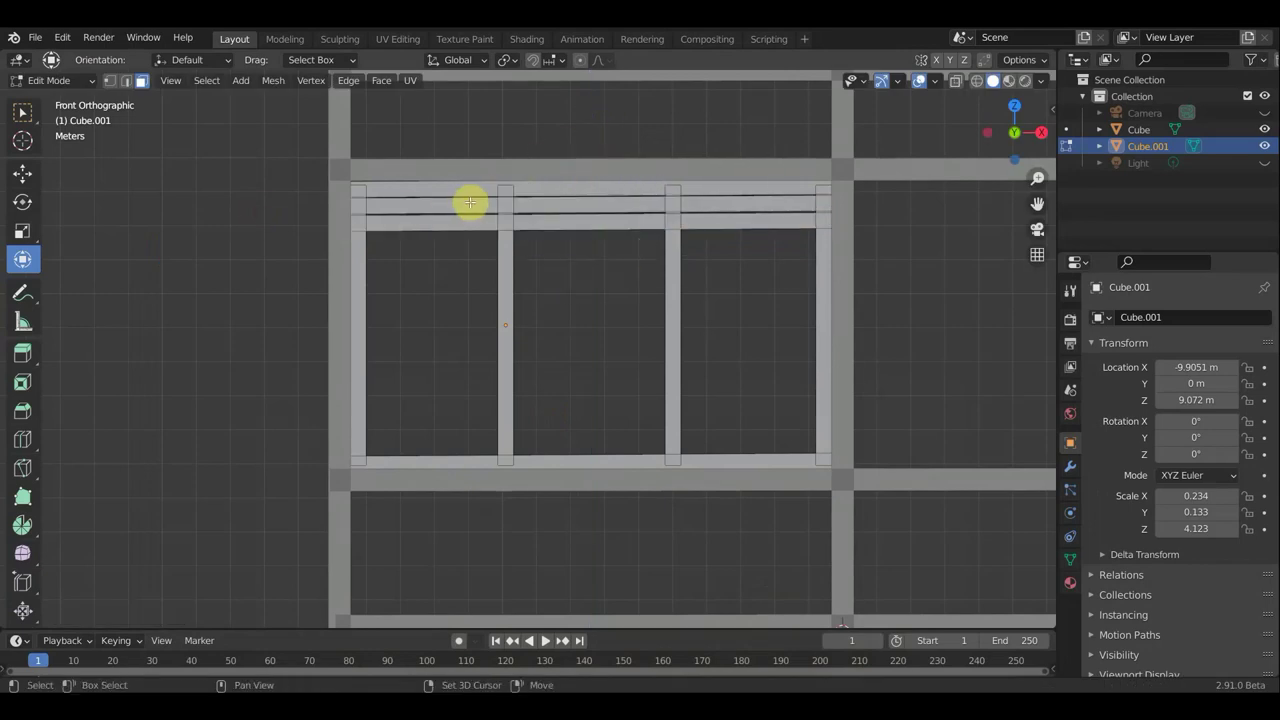
pyautogui.moveTo(588, 111); pyautogui.dragTo(594, 146)
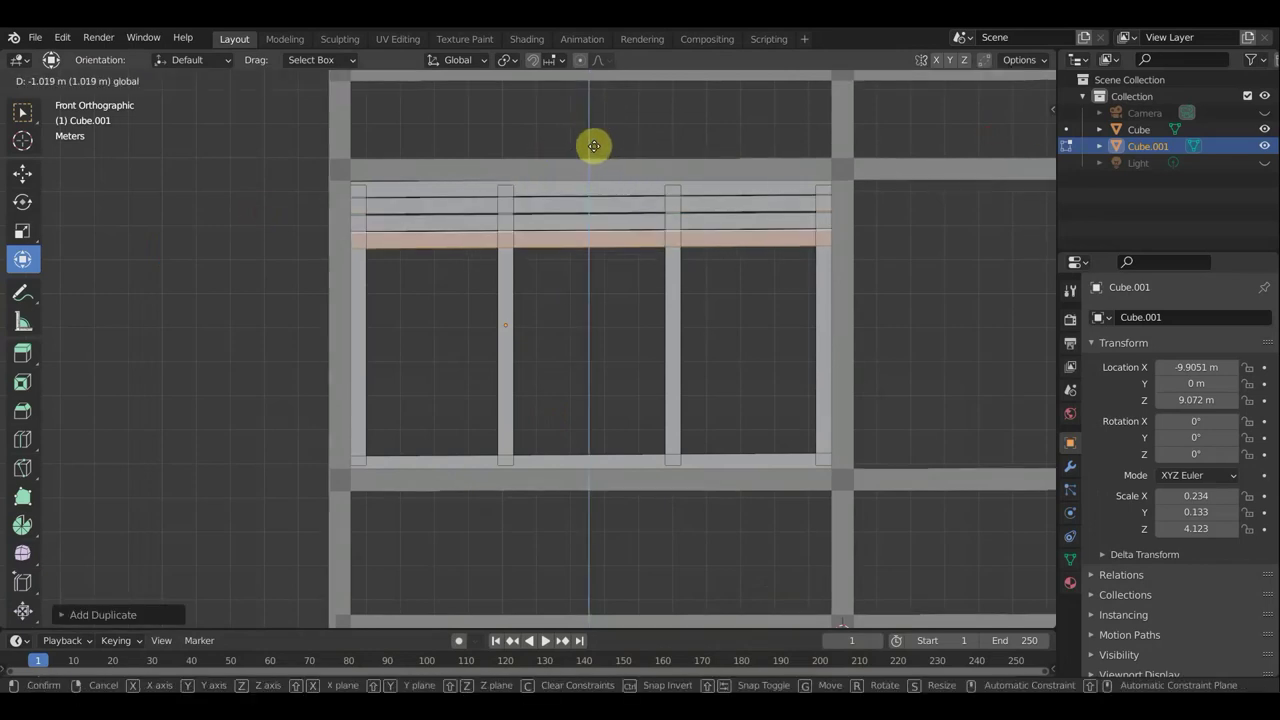
pyautogui.click(595, 147)
pyautogui.hotkey('shift', 'd')
pyautogui.press('z')
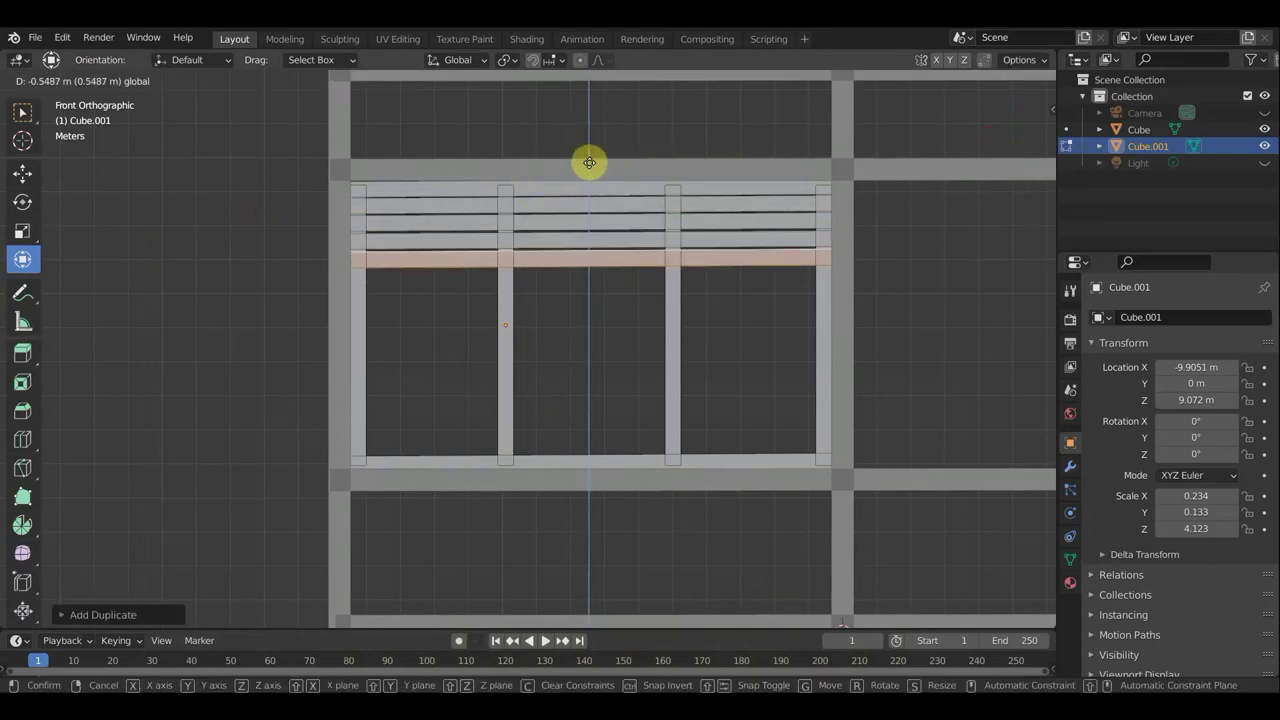
pyautogui.click(590, 162)
pyautogui.hotkey('shift', 'd')
pyautogui.press('z')
pyautogui.click(589, 180)
pyautogui.press('g')
pyautogui.press('z')
pyautogui.click(596, 199)
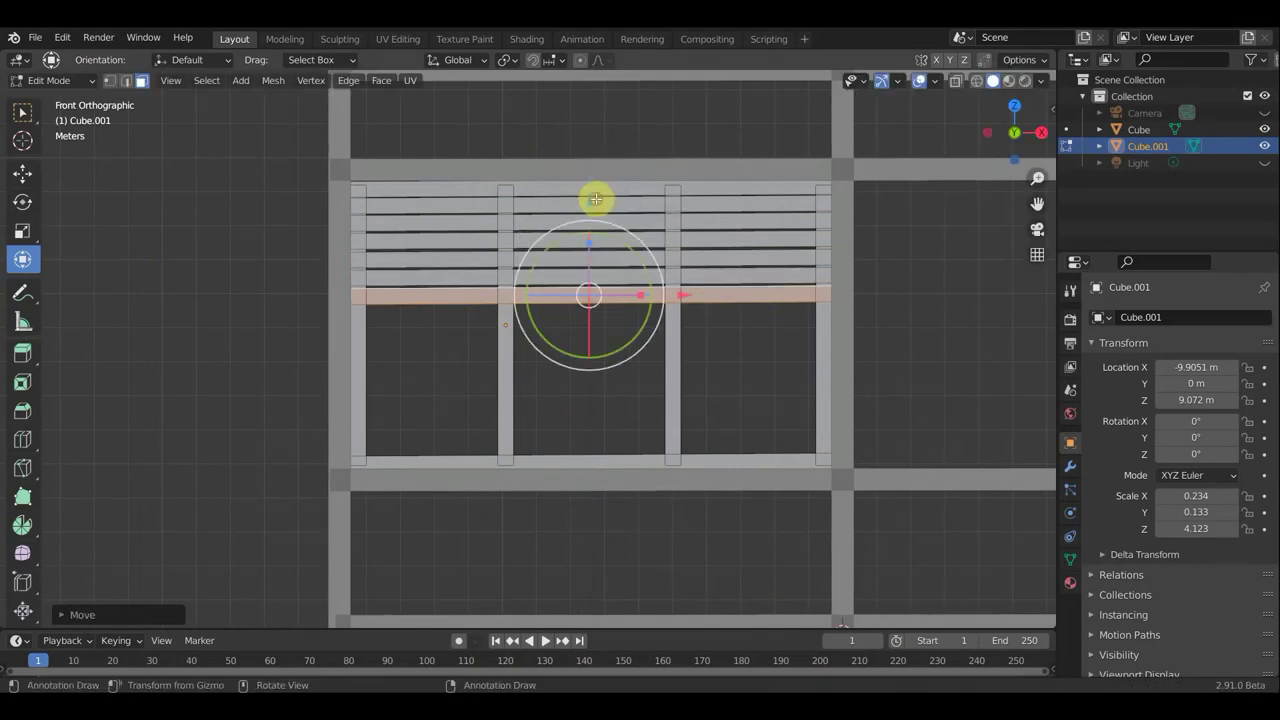
# Duplicate the group of slats straight down to fill the lower half of the frame.
pyautogui.hotkey('shift', 'd')
pyautogui.press('z')
pyautogui.click(591, 220)
pyautogui.keyDown('alt'); pyautogui.keyDown('shift'); pyautogui.click(473, 238); pyautogui.keyUp('shift'); pyautogui.keyUp('alt')
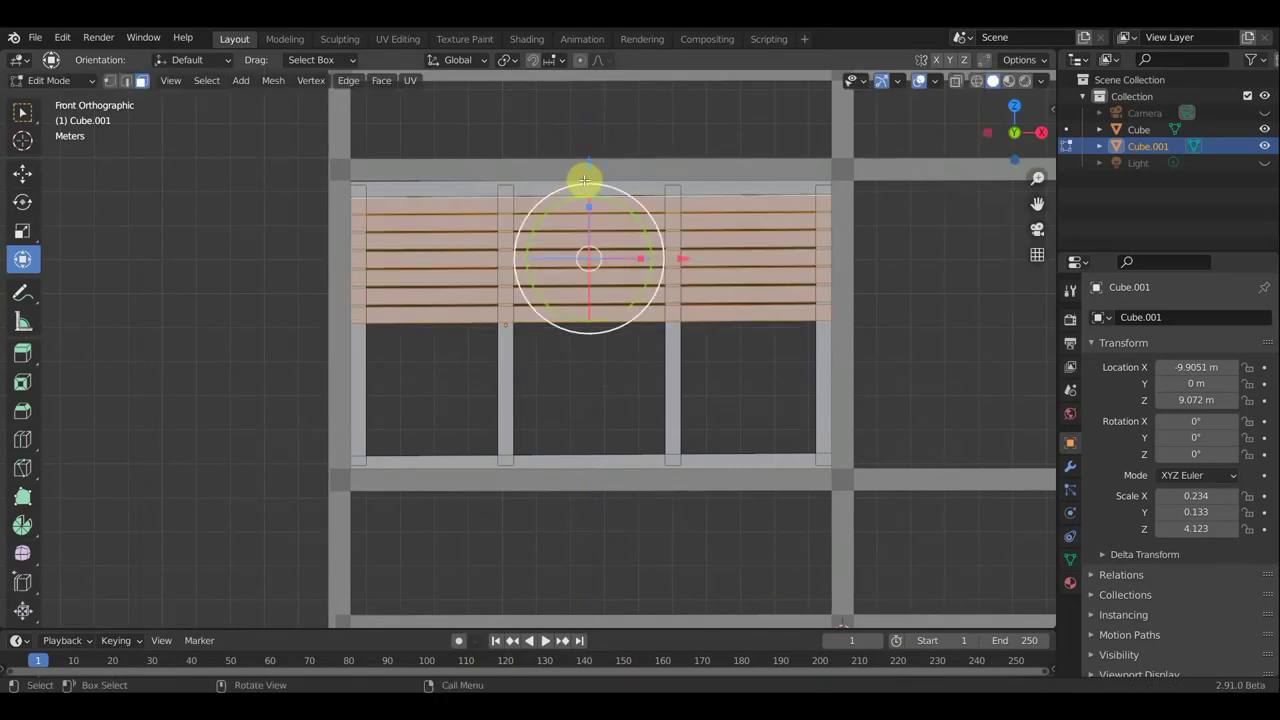
pyautogui.hotkey('shift', 'd')
pyautogui.press('z')
pyautogui.click(600, 291)
pyautogui.scroll(1, 279, 264)
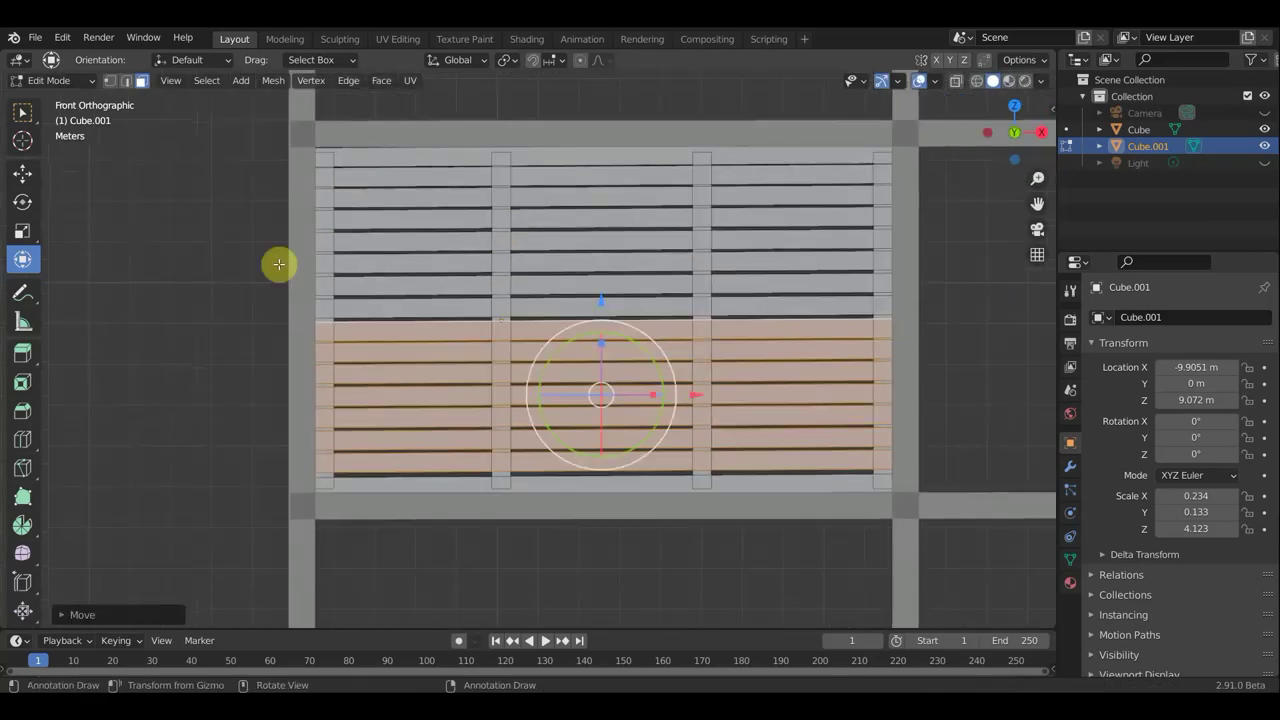
# Select every other slat and scale them in depth so they sit back, then return to front view.
pyautogui.hotkey('alt', 'a')
pyautogui.keyDown('alt'); pyautogui.keyDown('shift'); pyautogui.click(421, 176); pyautogui.keyUp('shift'); pyautogui.keyUp('alt')
pyautogui.keyDown('alt'); pyautogui.keyDown('shift'); pyautogui.click(425, 218); pyautogui.keyUp('shift'); pyautogui.keyUp('alt')
pyautogui.keyDown('alt'); pyautogui.keyDown('shift'); pyautogui.click(440, 303); pyautogui.keyUp('shift'); pyautogui.keyUp('alt')
pyautogui.keyDown('alt'); pyautogui.keyDown('shift'); pyautogui.click(462, 346); pyautogui.keyUp('shift'); pyautogui.keyUp('alt')
pyautogui.keyDown('alt'); pyautogui.keyDown('shift'); pyautogui.click(470, 389); pyautogui.keyUp('shift'); pyautogui.keyUp('alt')
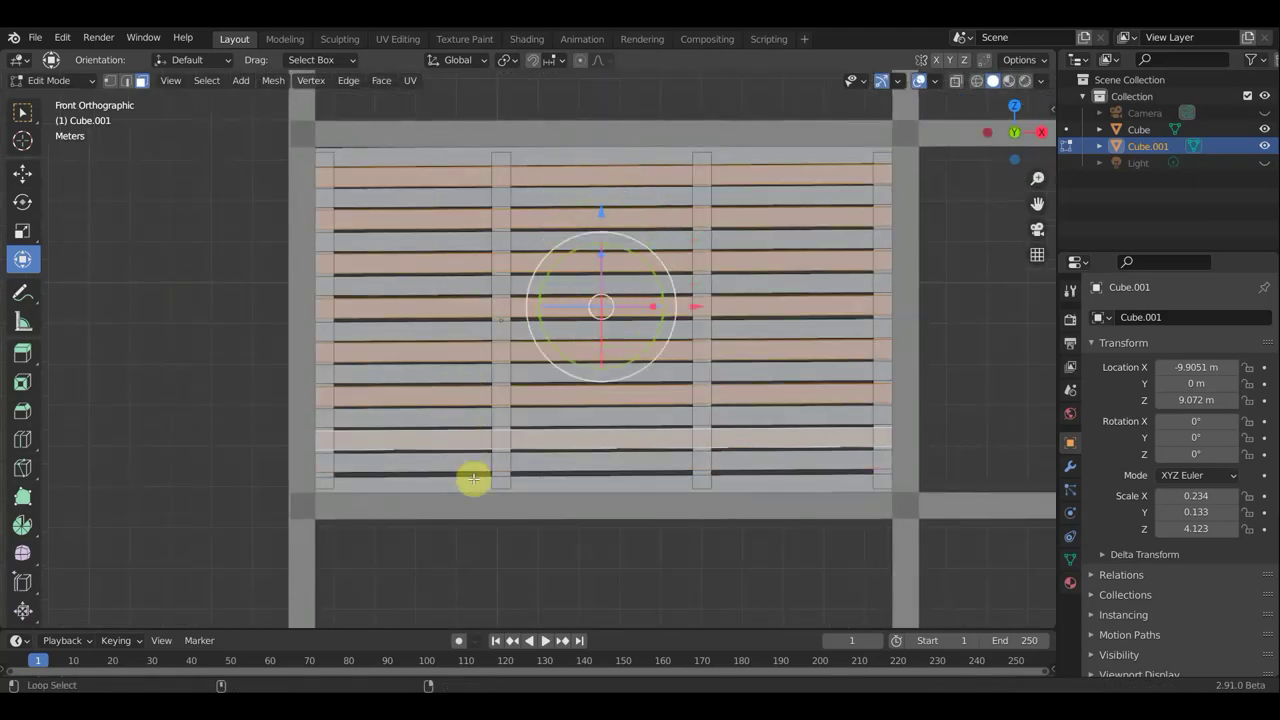
pyautogui.moveTo(473, 479); pyautogui.dragTo(331, 460, button='middle')
pyautogui.moveTo(594, 314); pyautogui.dragTo(629, 309)
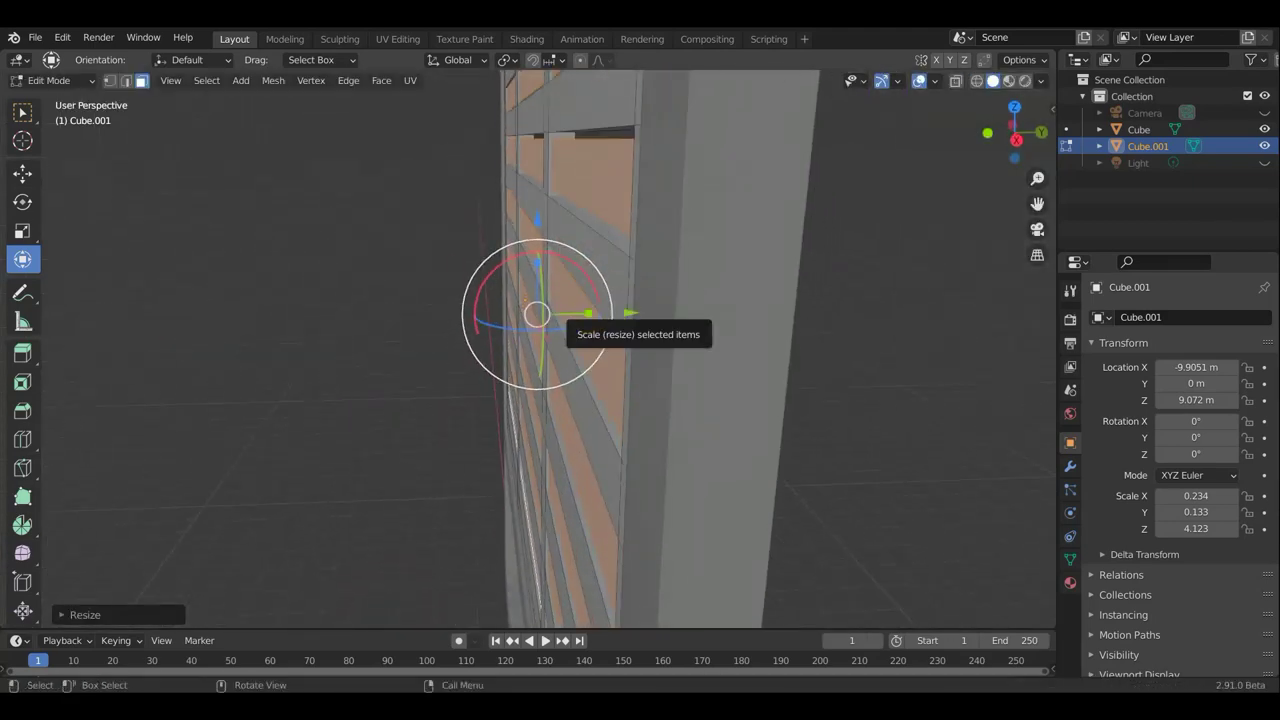
pyautogui.press('KP_1')
# Shift the alternate slats down slightly and resize the height of an upper slat row.
pyautogui.moveTo(590, 213); pyautogui.dragTo(590, 226)
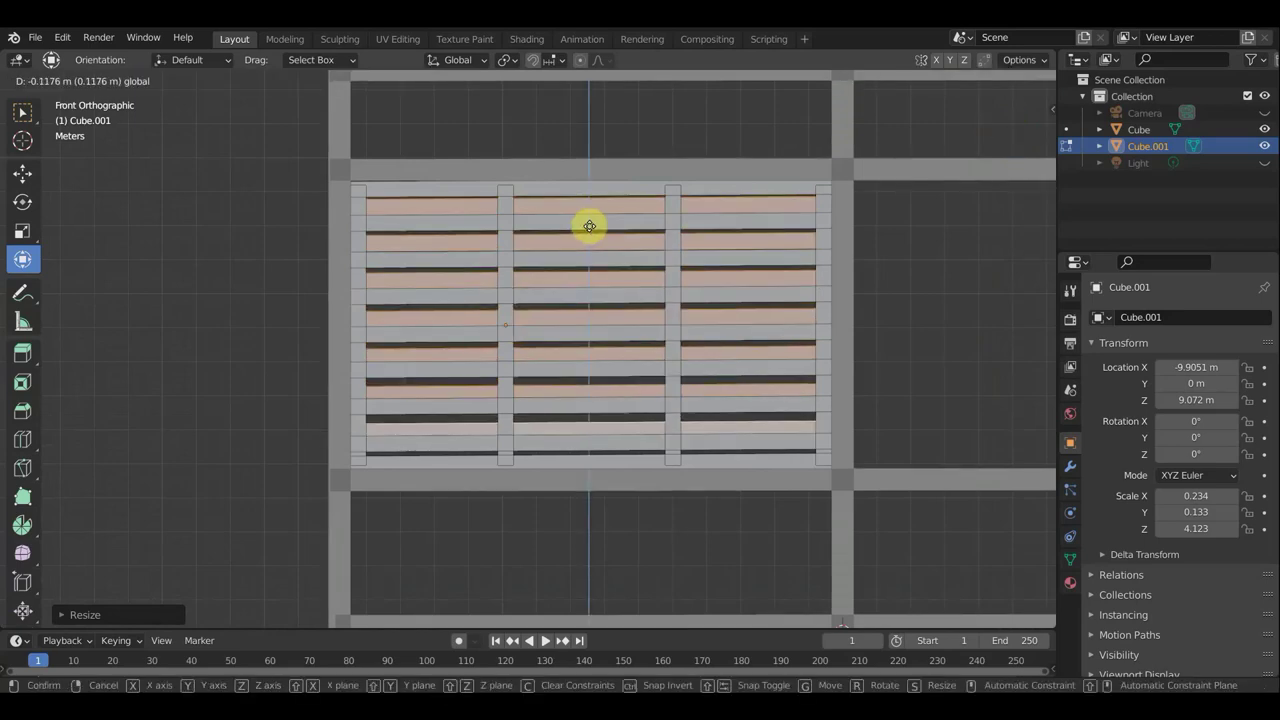
pyautogui.scroll(1, 480, 214)
pyautogui.keyDown('alt'); pyautogui.click(466, 214); pyautogui.keyUp('alt')
pyautogui.press('s')
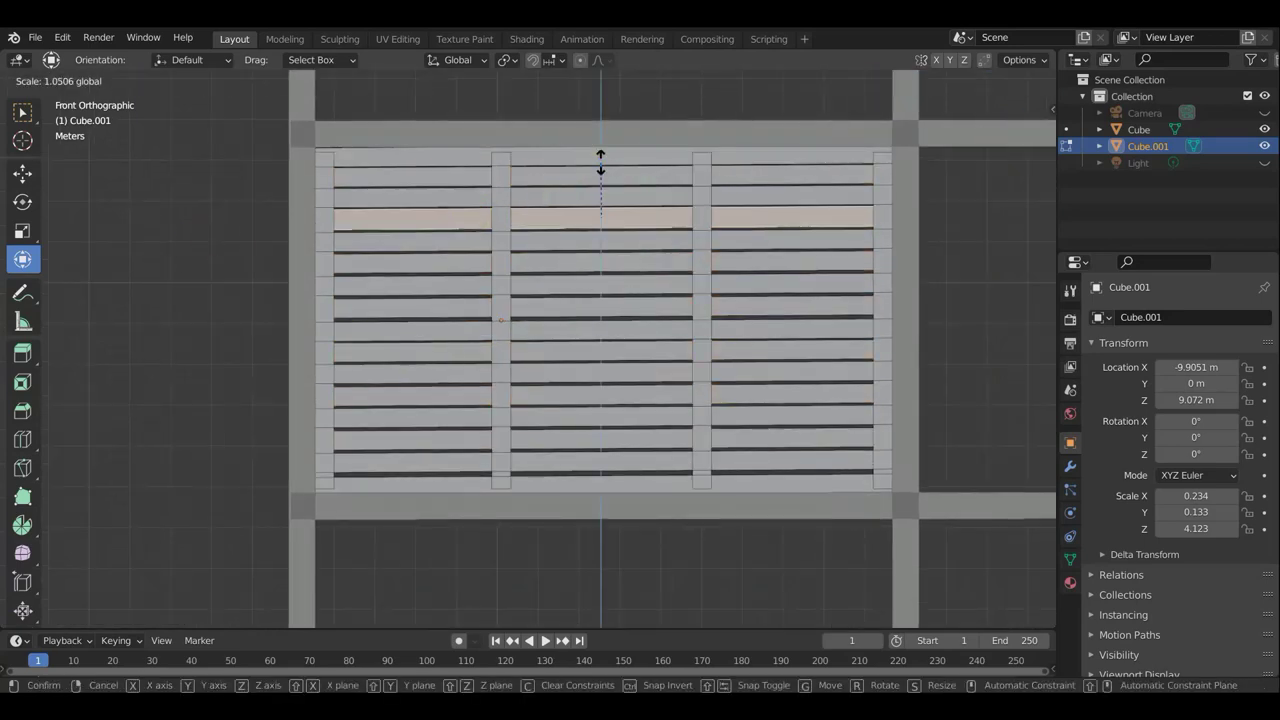
pyautogui.rightClick(600, 160)
pyautogui.keyDown('alt'); pyautogui.click(460, 194); pyautogui.keyUp('alt')
pyautogui.keyDown('alt'); pyautogui.click(430, 222); pyautogui.keyUp('alt')
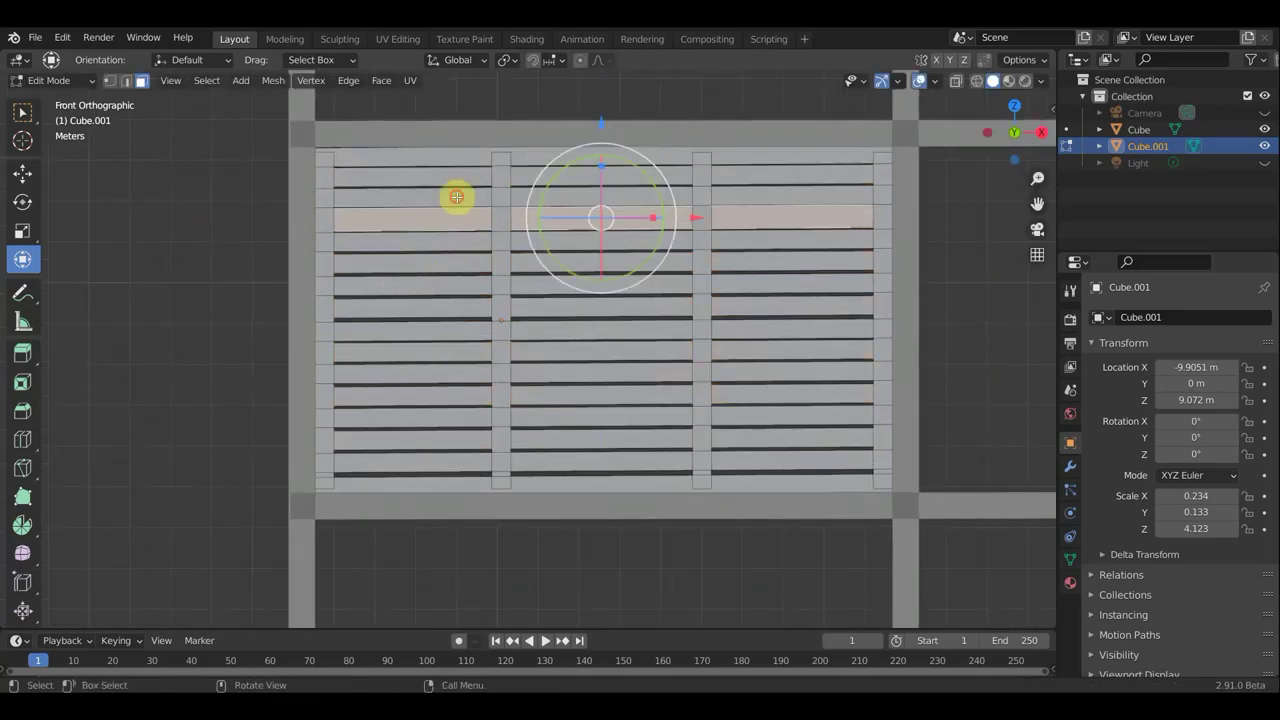
pyautogui.click(286, 214)
pyautogui.keyDown('alt'); pyautogui.click(600, 145); pyautogui.keyUp('alt')
pyautogui.press('s')
pyautogui.click(600, 134)
pyautogui.moveTo(600, 134)
pyautogui.mouseDown(button='middle')
pyautogui.moveTo(577, 232)
pyautogui.moveTo(757, 277)
pyautogui.mouseUp(button='middle')
pyautogui.press('KP_1')
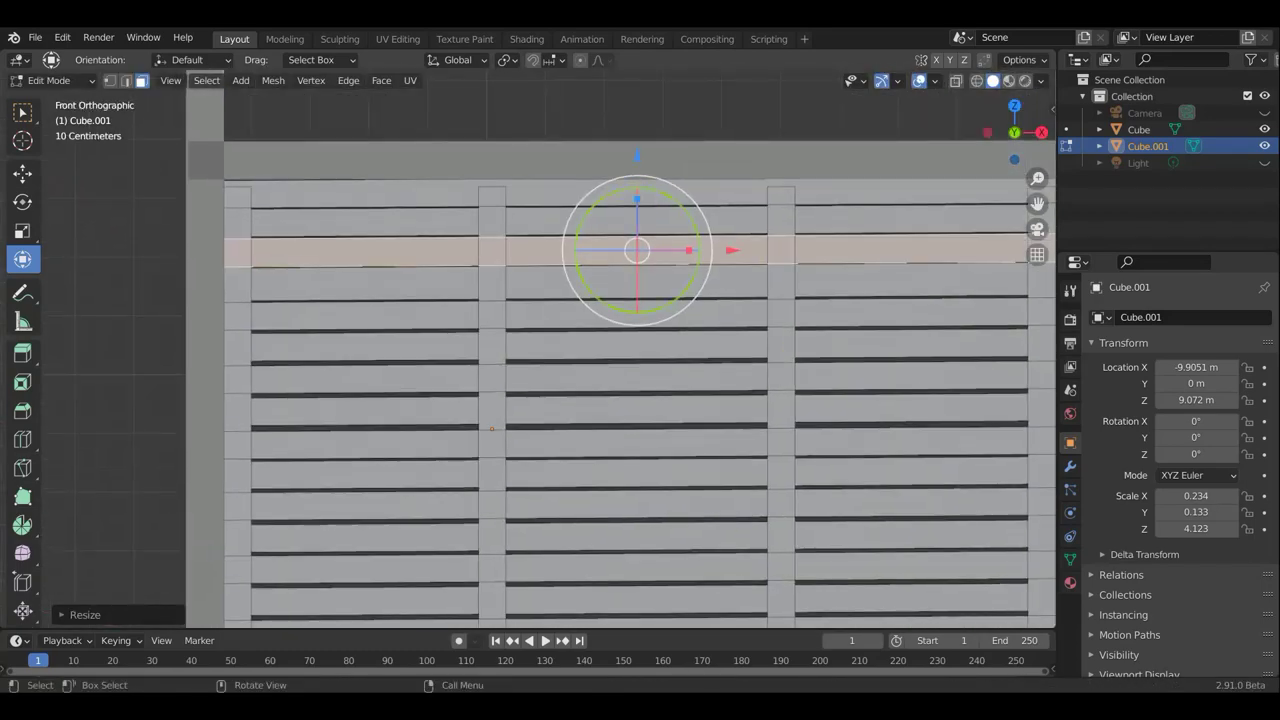
# Resize and move middle slat rows vertically to even out their gaps.
pyautogui.hotkey('alt', 'a')
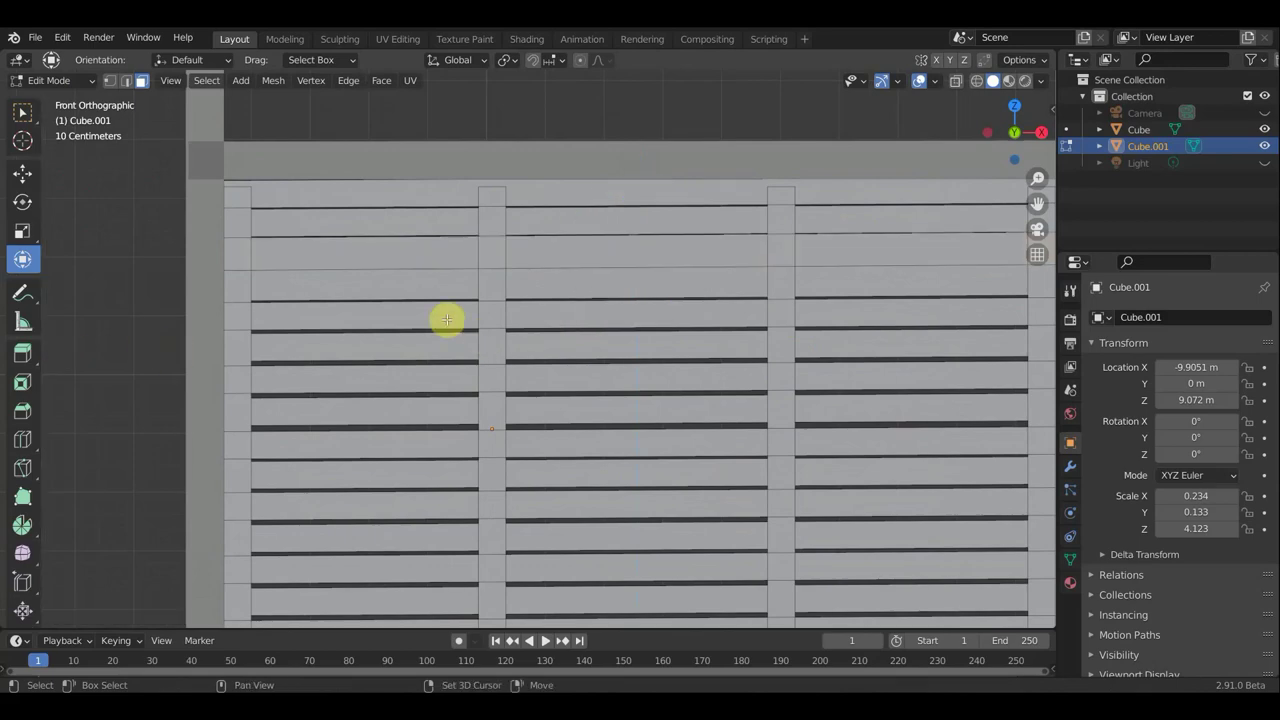
pyautogui.keyDown('alt'); pyautogui.click(447, 319); pyautogui.keyUp('alt')
pyautogui.press('s')
pyautogui.click(637, 257)
pyautogui.press('g')
pyautogui.press('z')
pyautogui.click(635, 257)
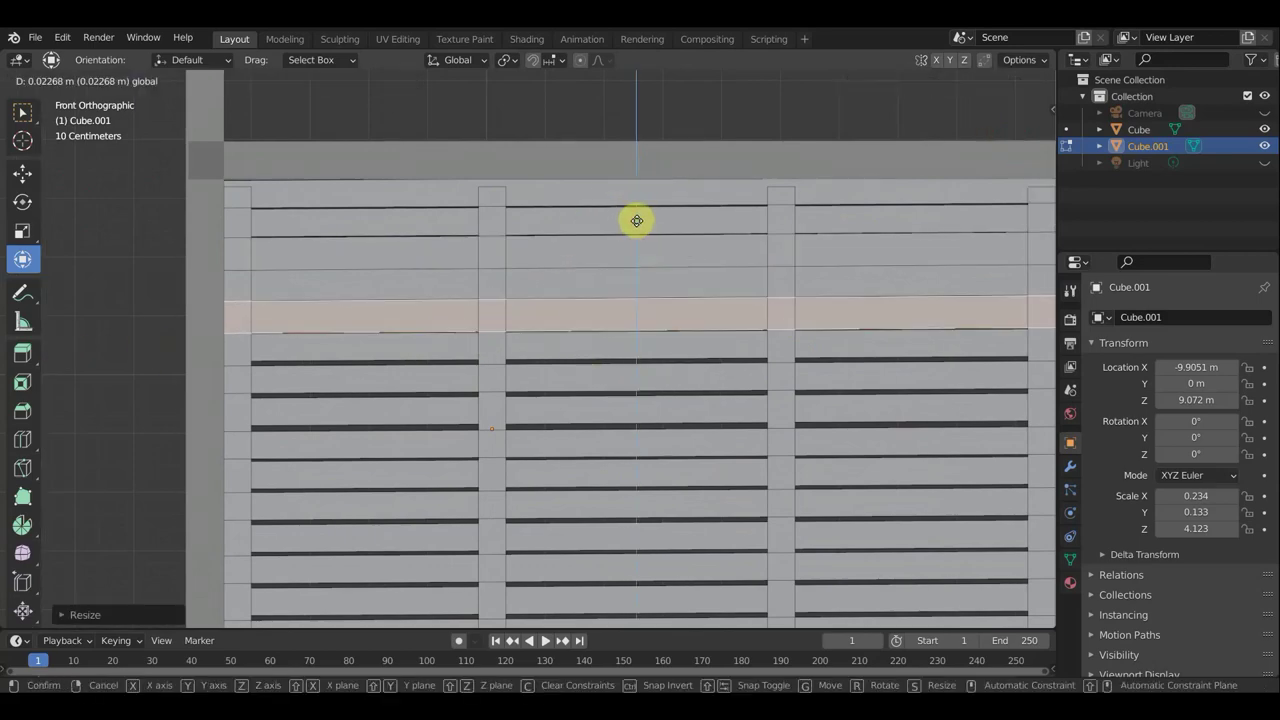
pyautogui.hotkey('alt', 'a')
pyautogui.moveTo(316, 225); pyautogui.dragTo(350, 347, button='middle')
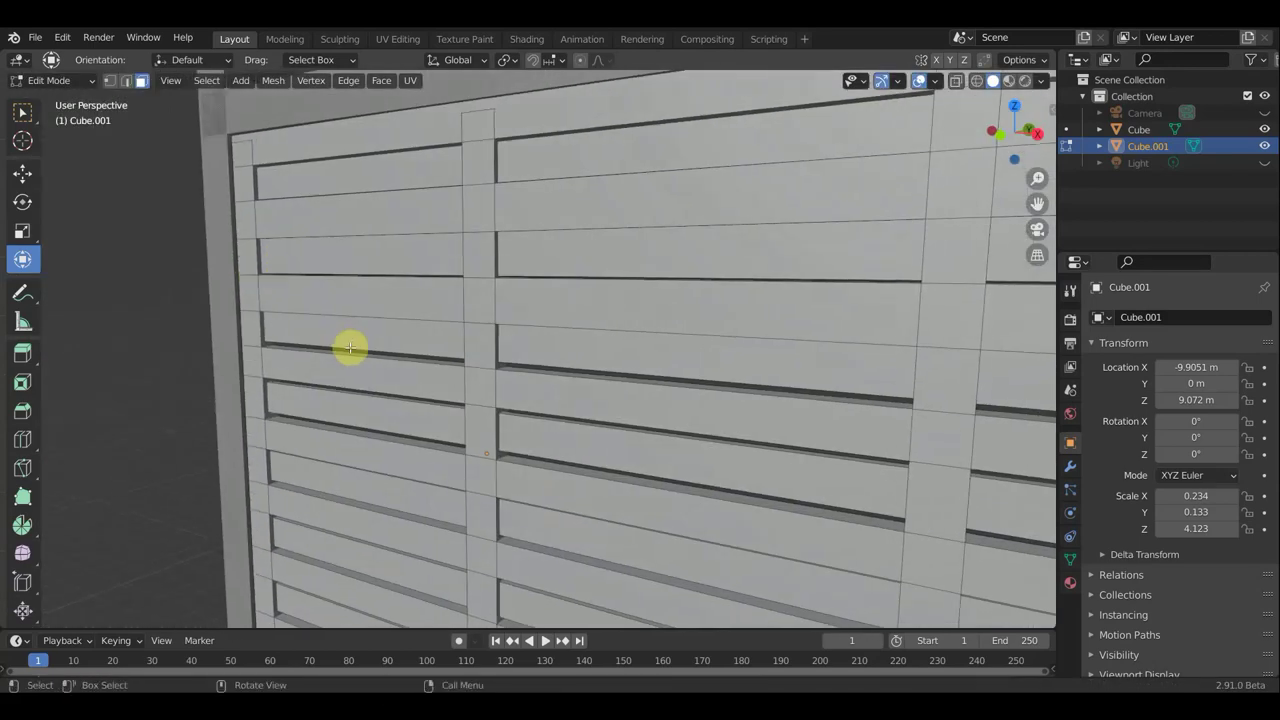
pyautogui.keyDown('alt'); pyautogui.click(383, 340); pyautogui.keyUp('alt')
pyautogui.press('KP_1')
pyautogui.press('g')
pyautogui.press('z')
pyautogui.click(380, 394)
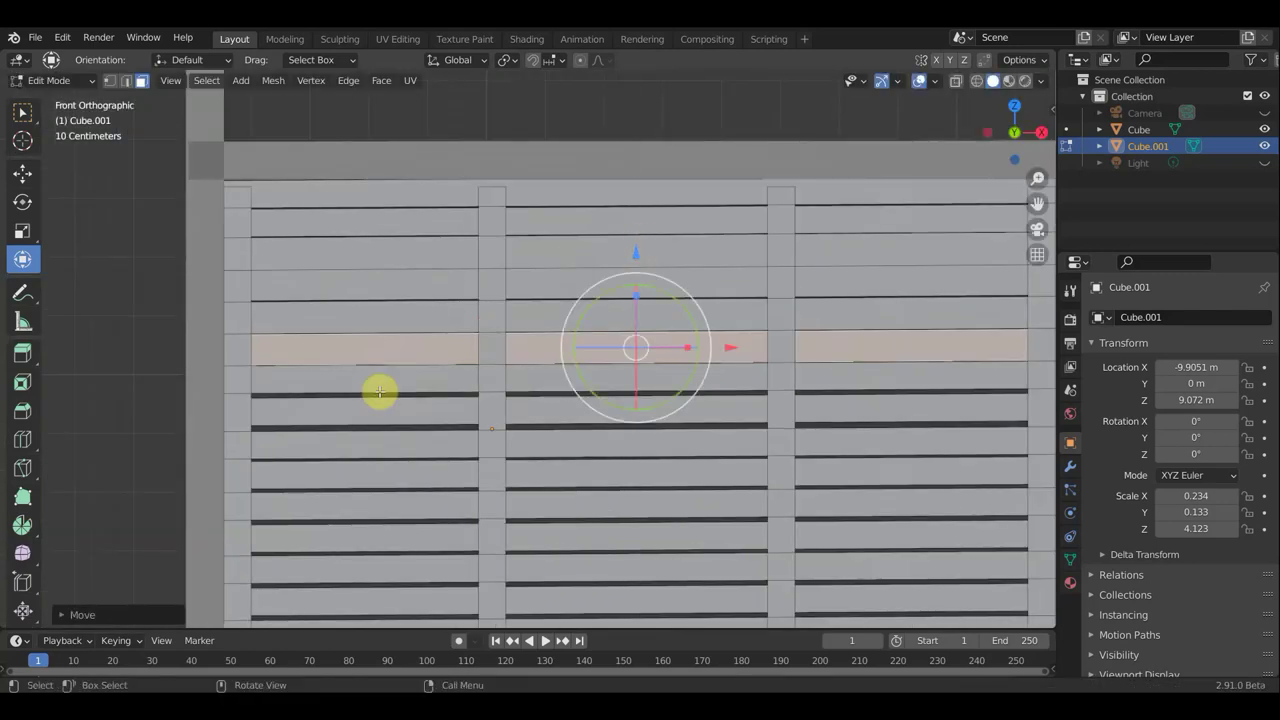
pyautogui.hotkey('alt', 'a')
# Adjust the thickness and height of the lower slat rows down to the bottom rail.
pyautogui.moveTo(637, 362); pyautogui.dragTo(640, 317)
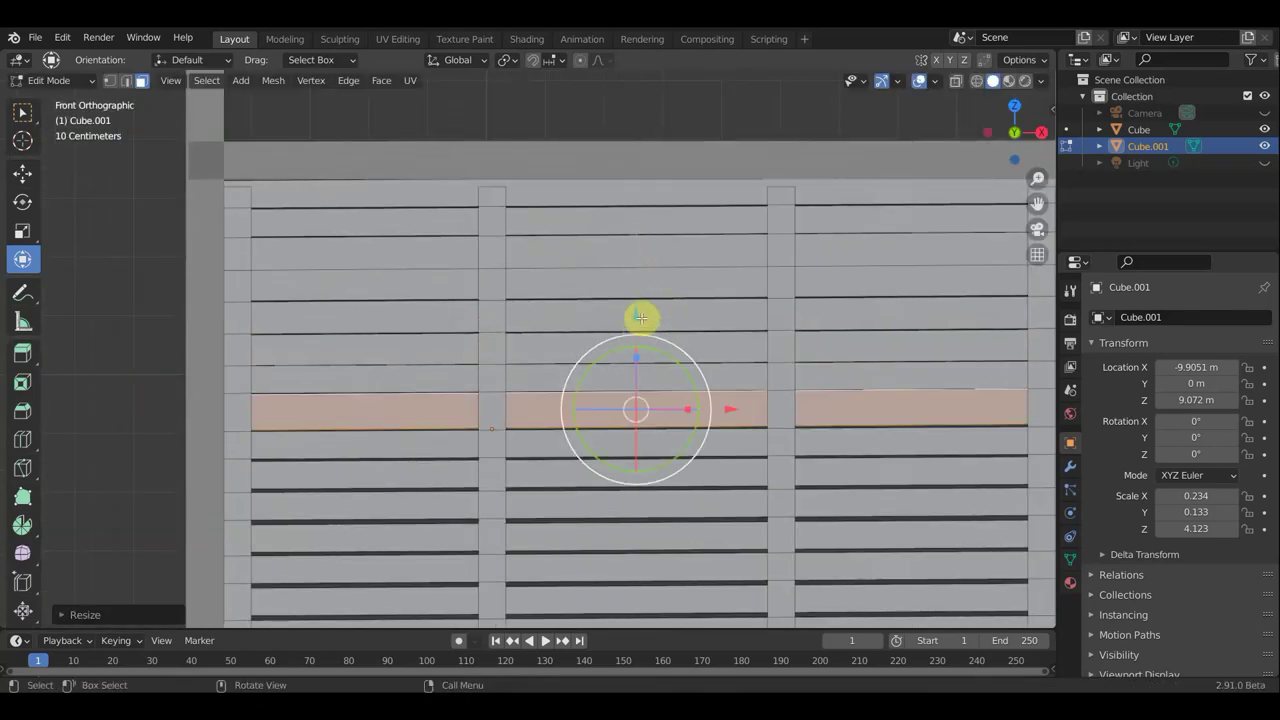
pyautogui.keyDown('alt'); pyautogui.click(325, 470); pyautogui.keyUp('alt')
pyautogui.press('s')
pyautogui.press('z')
pyautogui.click(639, 387)
pyautogui.scroll(-1, 820, 523)
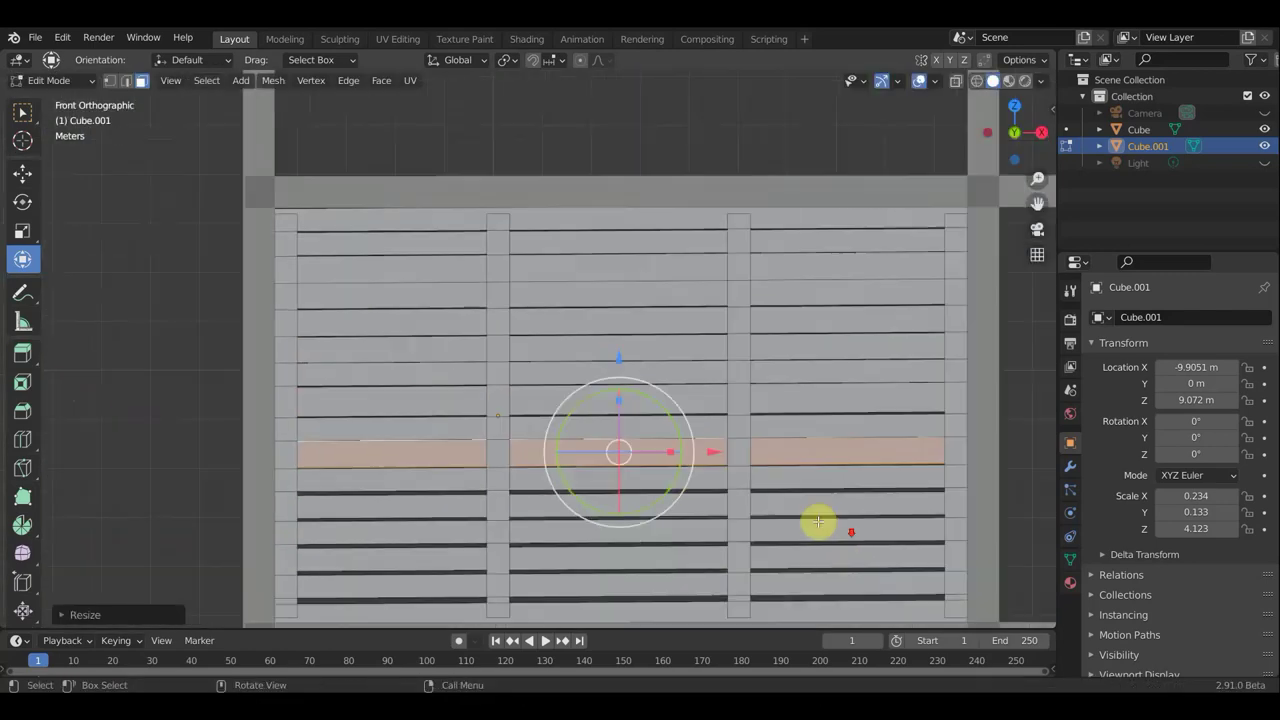
pyautogui.keyDown('shift'); pyautogui.moveTo(820, 523); pyautogui.dragTo(913, 315, button='middle'); pyautogui.keyUp('shift')
pyautogui.scroll(1, 913, 315)
pyautogui.hotkey('ctrl', 'z')
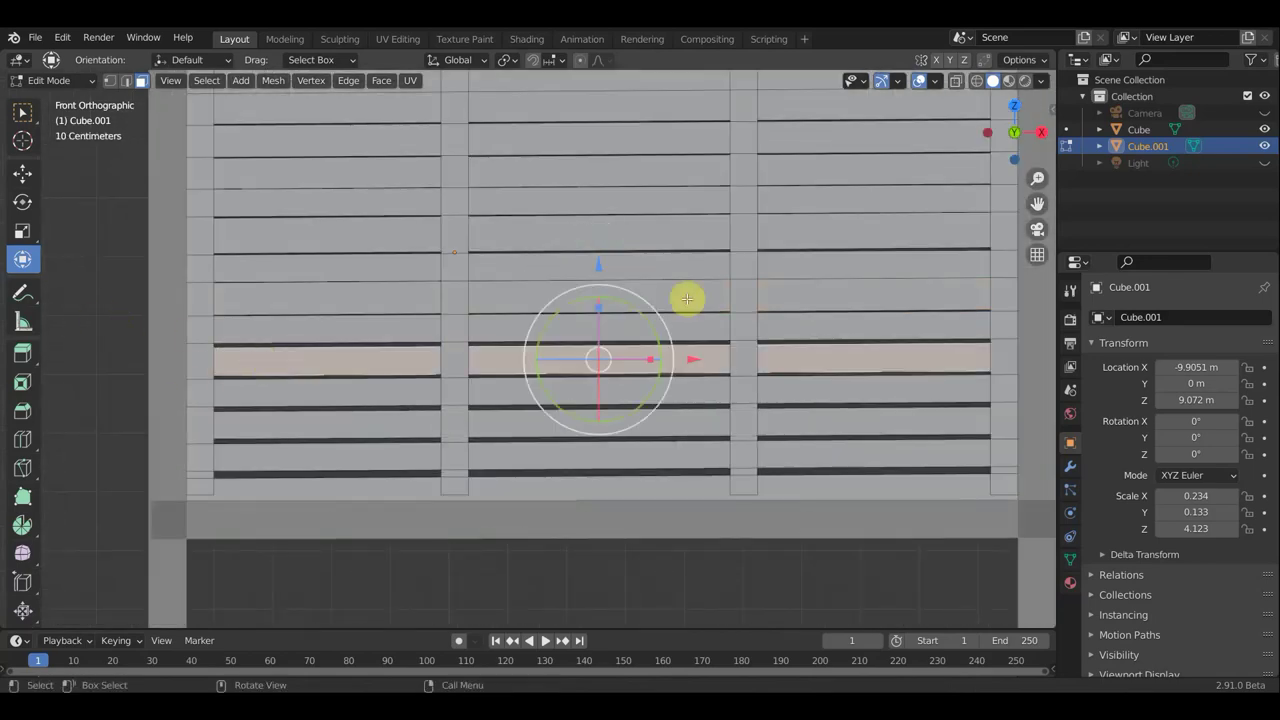
pyautogui.hotkey('ctrl', 'z')
pyautogui.press('s')
pyautogui.click(600, 357)
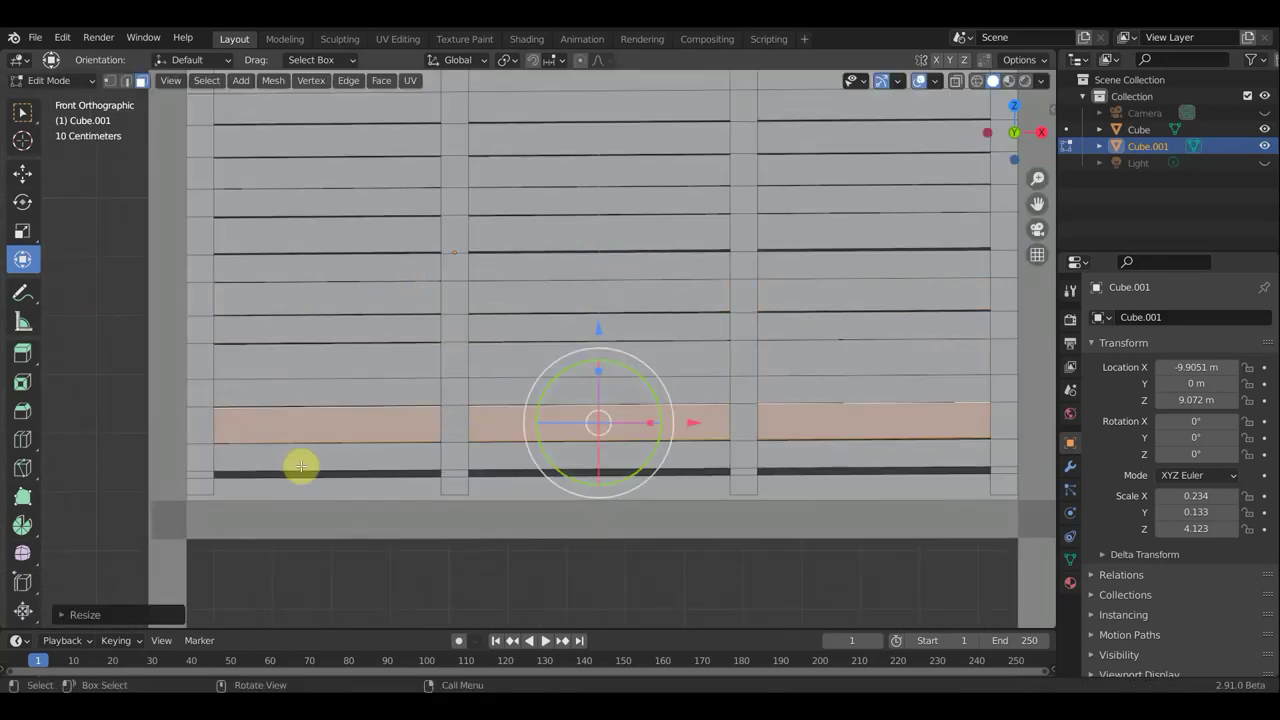
pyautogui.hotkey('ctrl', 'z')
pyautogui.hotkey('ctrl', 'z')
pyautogui.press('g')
pyautogui.click(605, 393)
# Zoom out and select the whole slatted panel for material assignment.
pyautogui.scroll(-1, 605, 393)
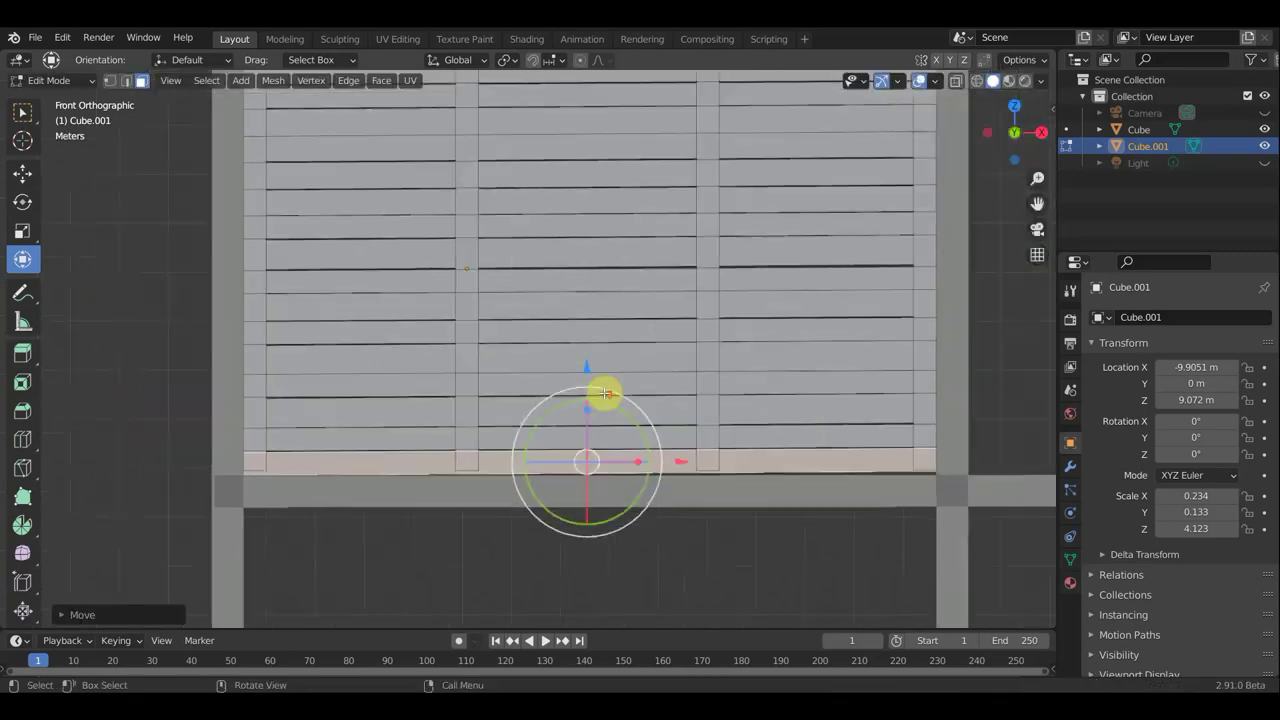
pyautogui.scroll(-5, 680, 480)
pyautogui.scroll(-2, 863, 580)
pyautogui.keyDown('ctrl'); pyautogui.scroll(-2, 463, 297); pyautogui.keyUp('ctrl')
pyautogui.scroll(4, 740, 384)
pyautogui.press('a')
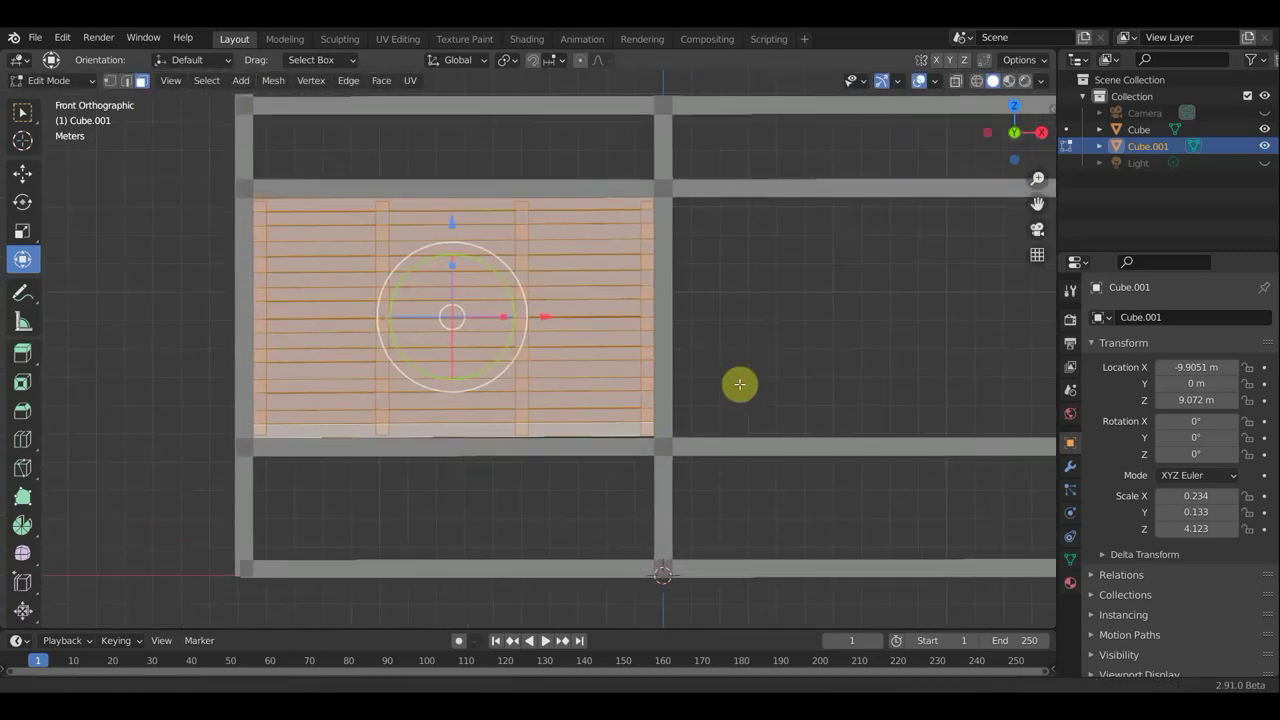
pyautogui.click(1070, 582)
# Create Material.001 for the panel with a warm tan base colour (H 0.047, S 0.420, V 0.754).
pyautogui.click(1193, 390)
pyautogui.click(1213, 578)
pyautogui.moveTo(1208, 451); pyautogui.dragTo(1161, 425)
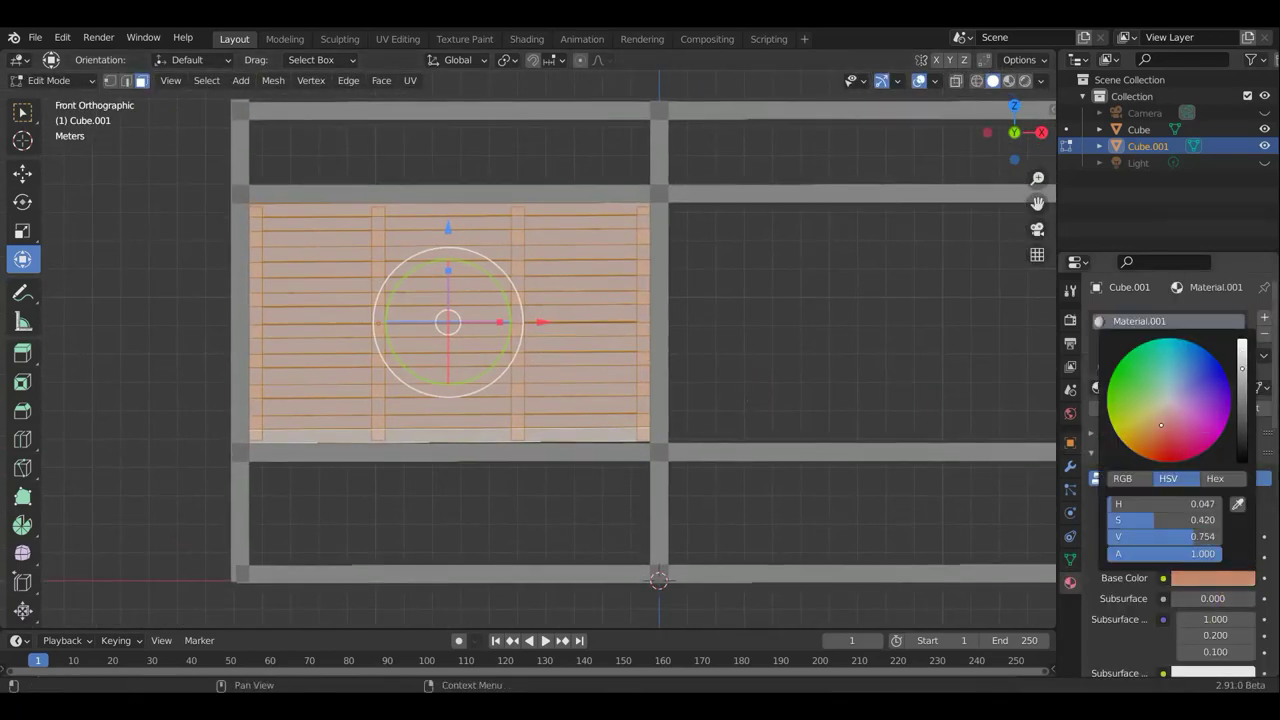
pyautogui.hotkey('alt', 'a')
# Assign the alternate slats a second material, Material.002, in a different brown shade.
pyautogui.moveTo(314, 234)
pyautogui.mouseDown(button='middle')
pyautogui.moveTo(586, 171)
pyautogui.moveTo(643, 188)
pyautogui.mouseUp(button='middle')
pyautogui.keyDown('alt'); pyautogui.click(586, 171); pyautogui.keyUp('alt')
pyautogui.keyDown('alt'); pyautogui.keyDown('shift'); pyautogui.click(643, 188); pyautogui.keyUp('shift'); pyautogui.keyUp('alt')
pyautogui.keyDown('alt'); pyautogui.keyDown('shift'); pyautogui.click(643, 153); pyautogui.keyUp('shift'); pyautogui.keyUp('alt')
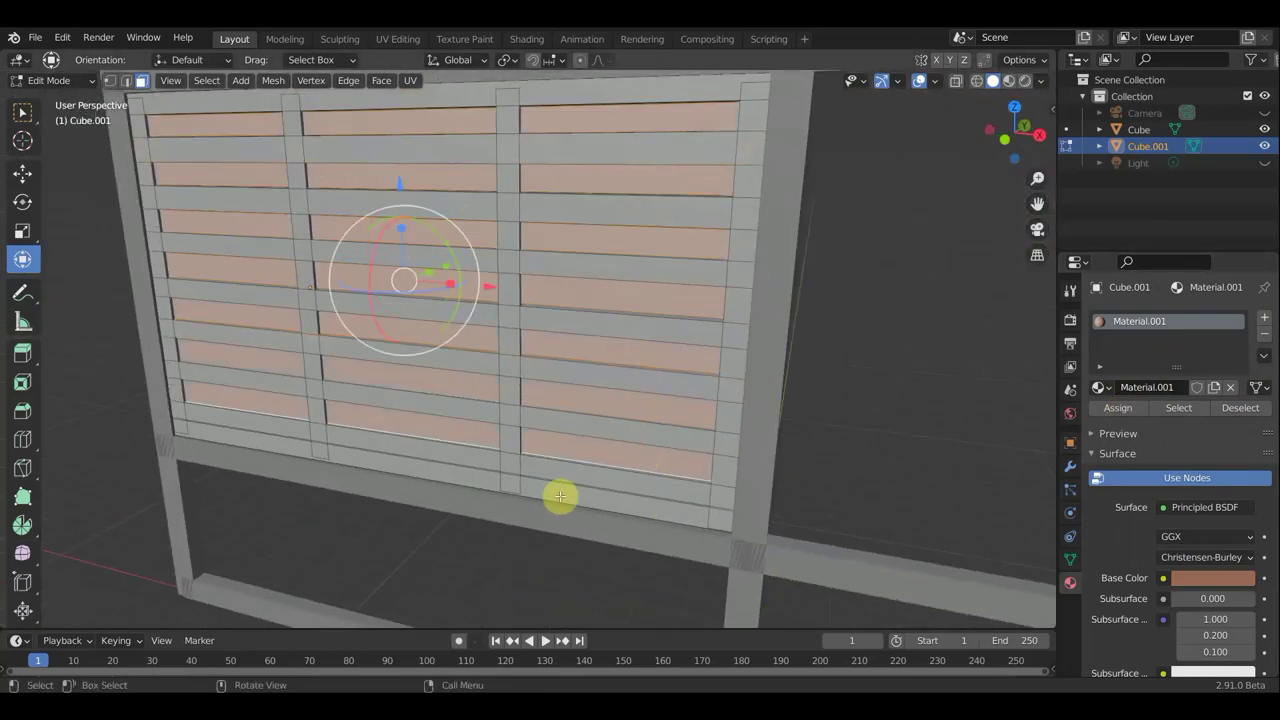
pyautogui.moveTo(560, 497); pyautogui.dragTo(700, 470, button='middle')
pyautogui.click(1264, 317)
pyautogui.click(1215, 420)
pyautogui.click(1213, 611)
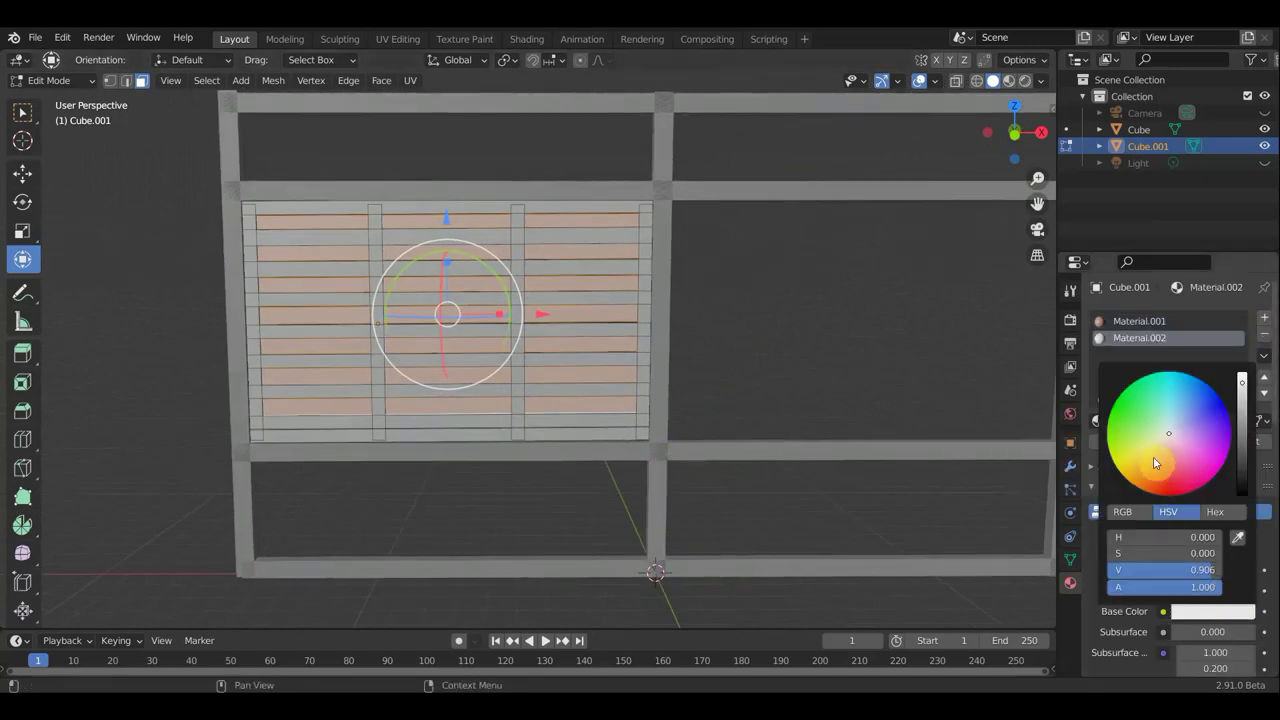
pyautogui.click(1155, 462)
pyautogui.press('z')
pyautogui.click(837, 191)
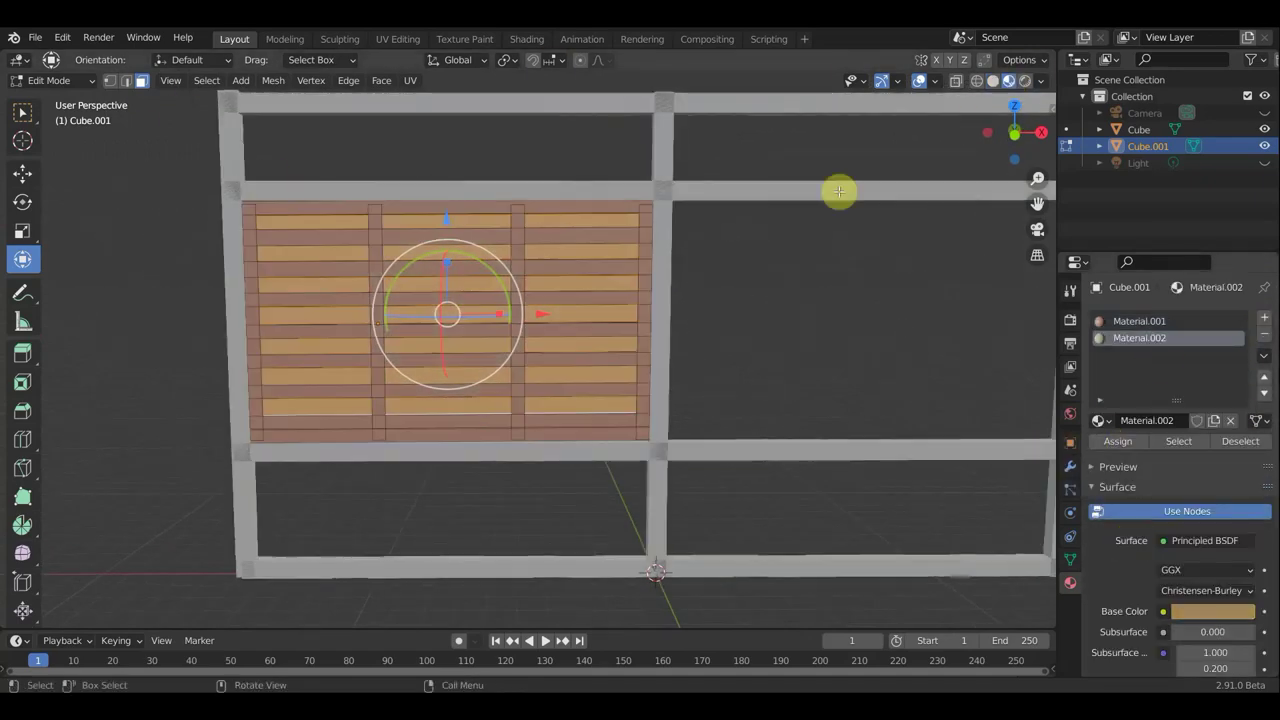
pyautogui.click(1213, 611)
pyautogui.click(1163, 458)
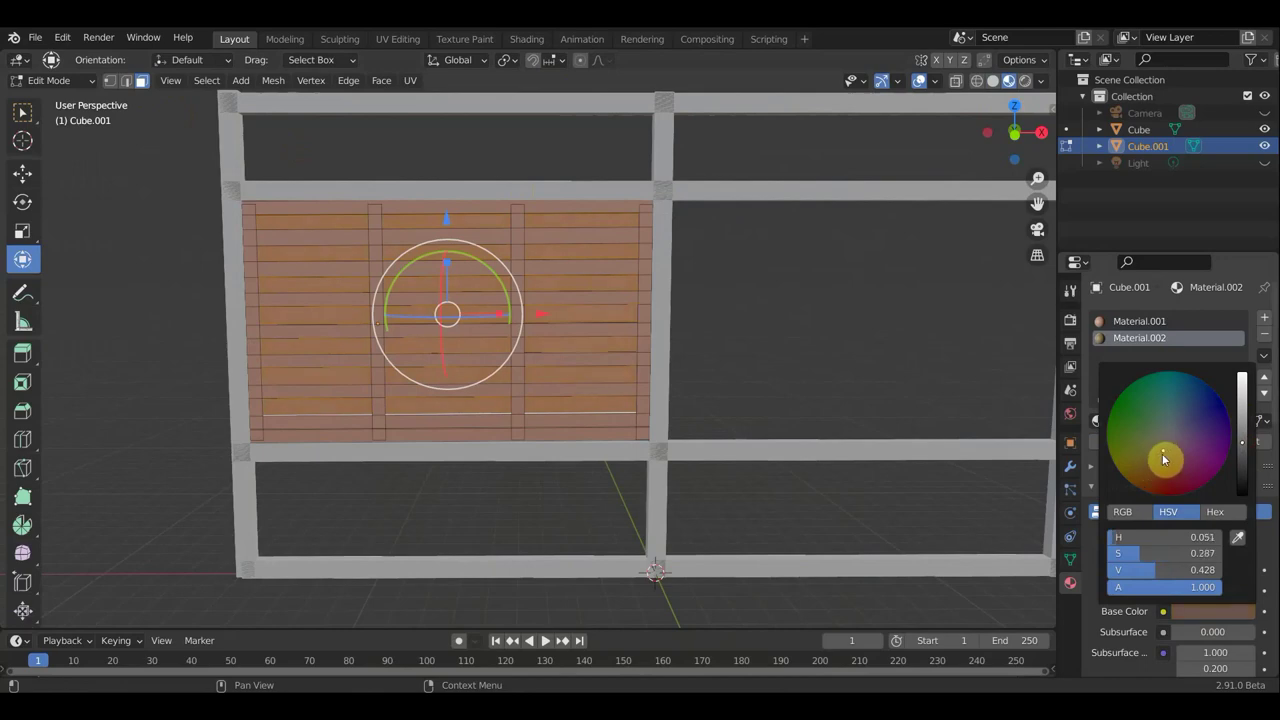
pyautogui.click(1213, 611)
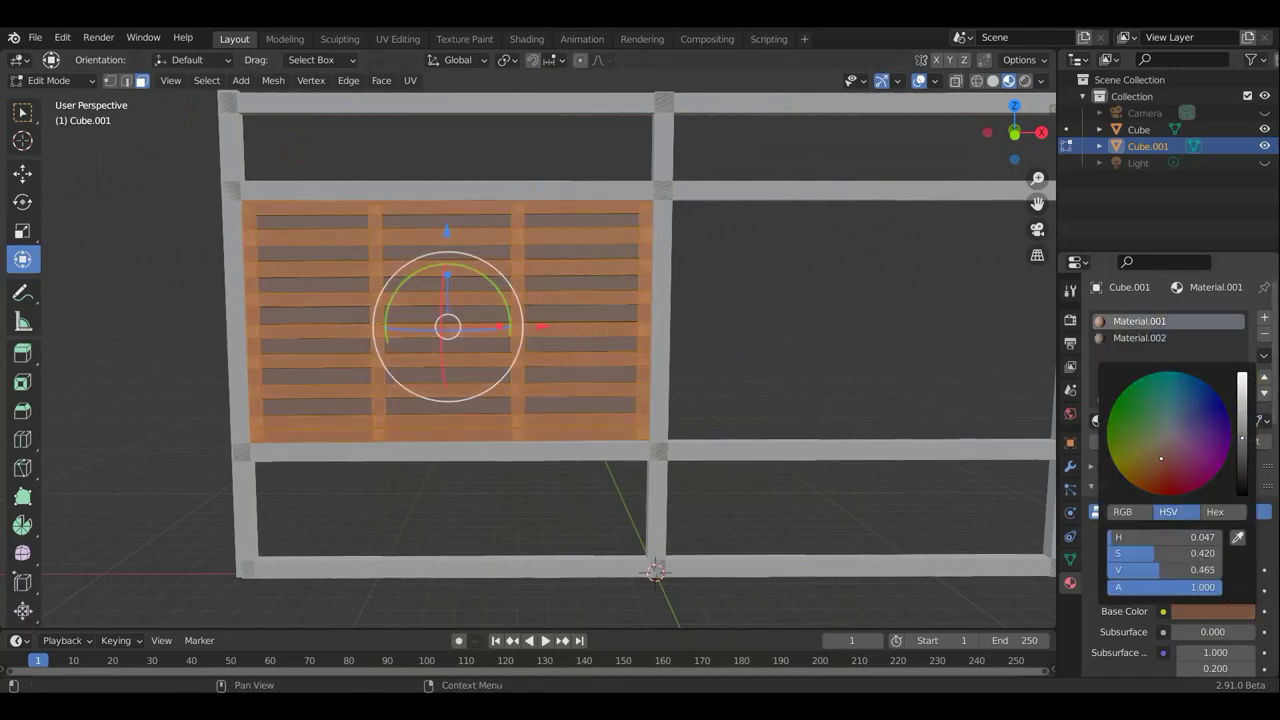
# In Object Mode, give the window frame Cube the brown Material.001.
pyautogui.press('Tab')
pyautogui.scroll(-2, 726, 330)
pyautogui.click(671, 241)
pyautogui.click(1100, 387)
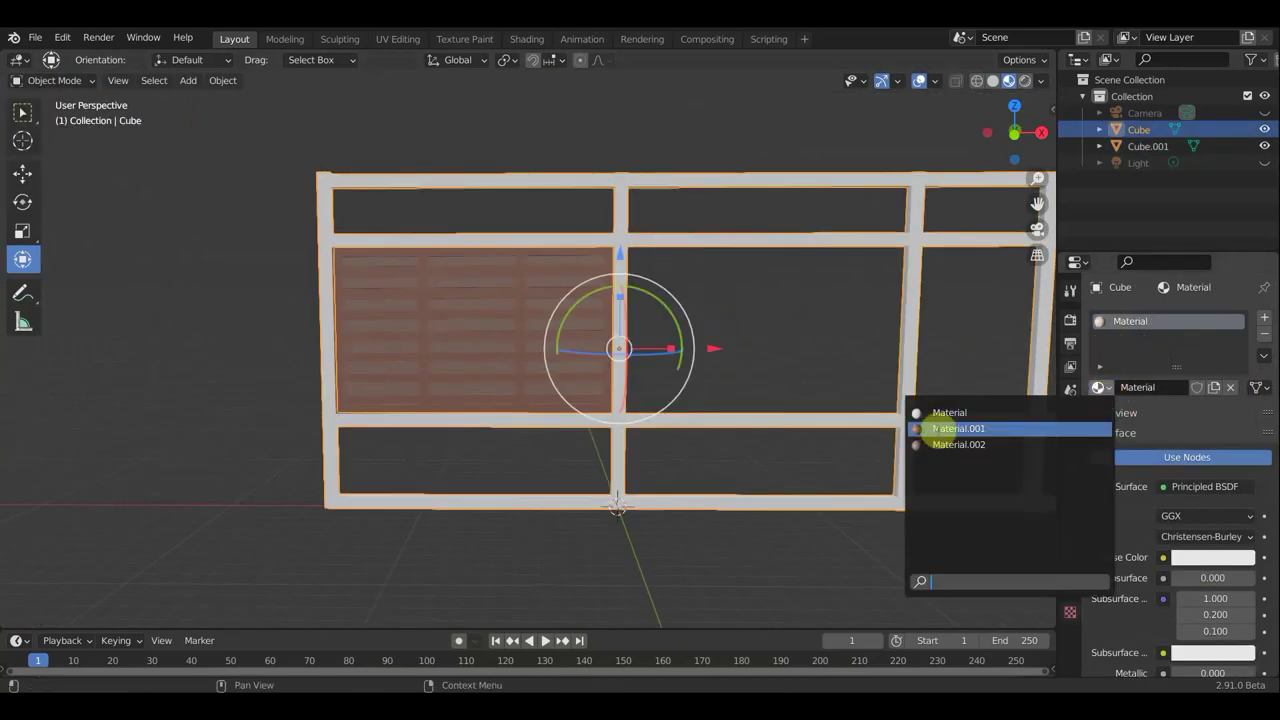
# From the front view, duplicate the louver panel Cube.001.
pyautogui.press('KP_1')
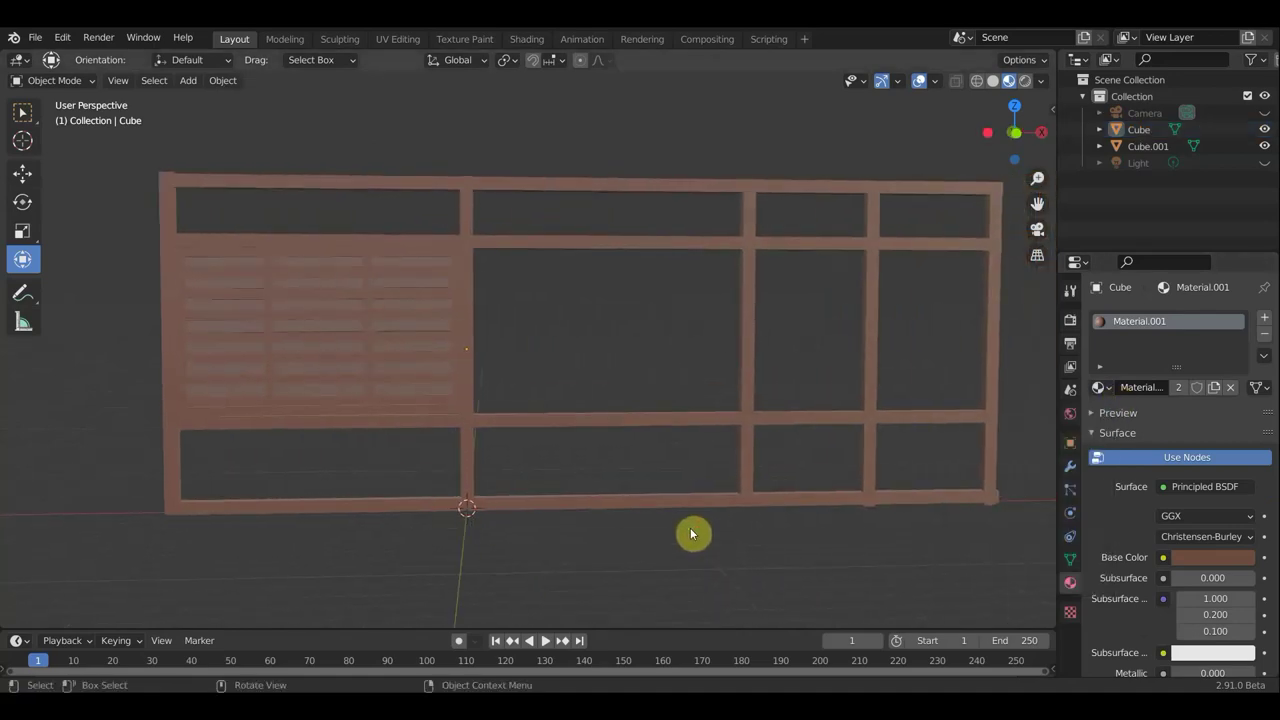
pyautogui.hotkey('shift', 'd')
pyautogui.click(564, 388)
# Move the panel copy into the middle cell and scale it to fit.
pyautogui.press('g')
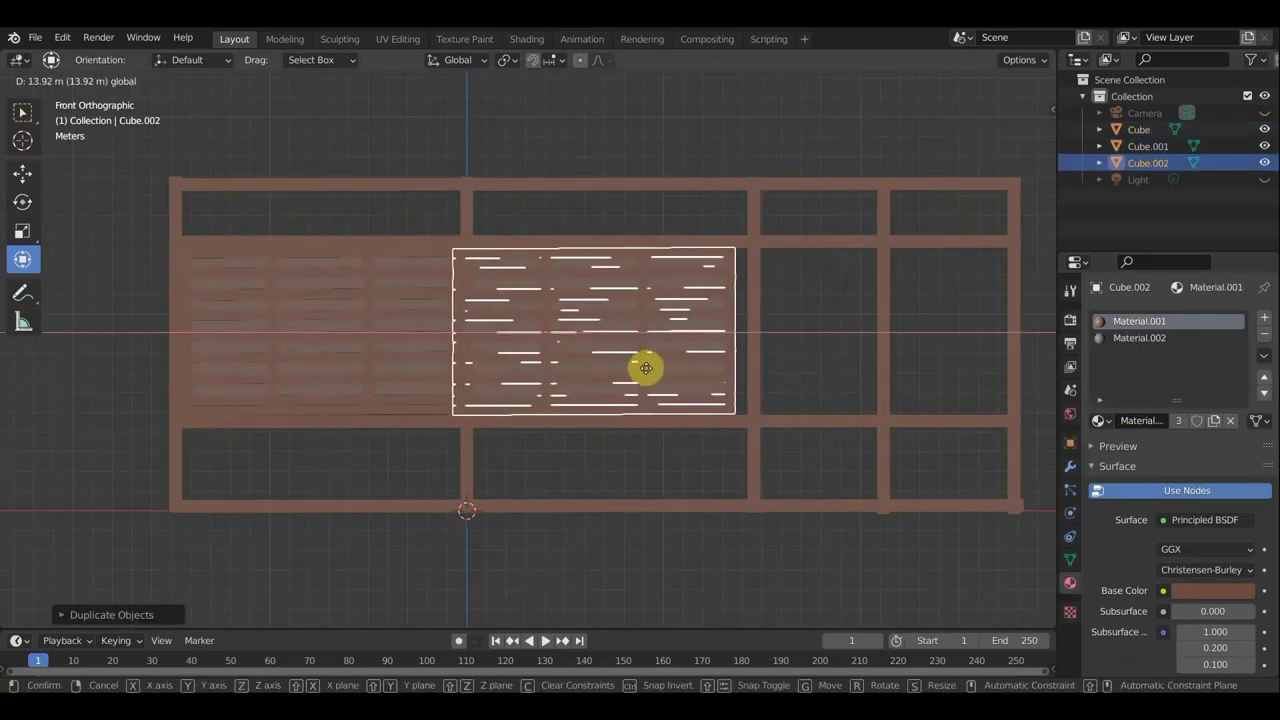
pyautogui.click(700, 337)
pyautogui.press('s')
pyautogui.click(654, 340)
# Duplicate the panel again as Cube.003, move it over the right-hand cells, and enter Edit Mode.
pyautogui.hotkey('shift', 'd')
pyautogui.rightClick(657, 331)
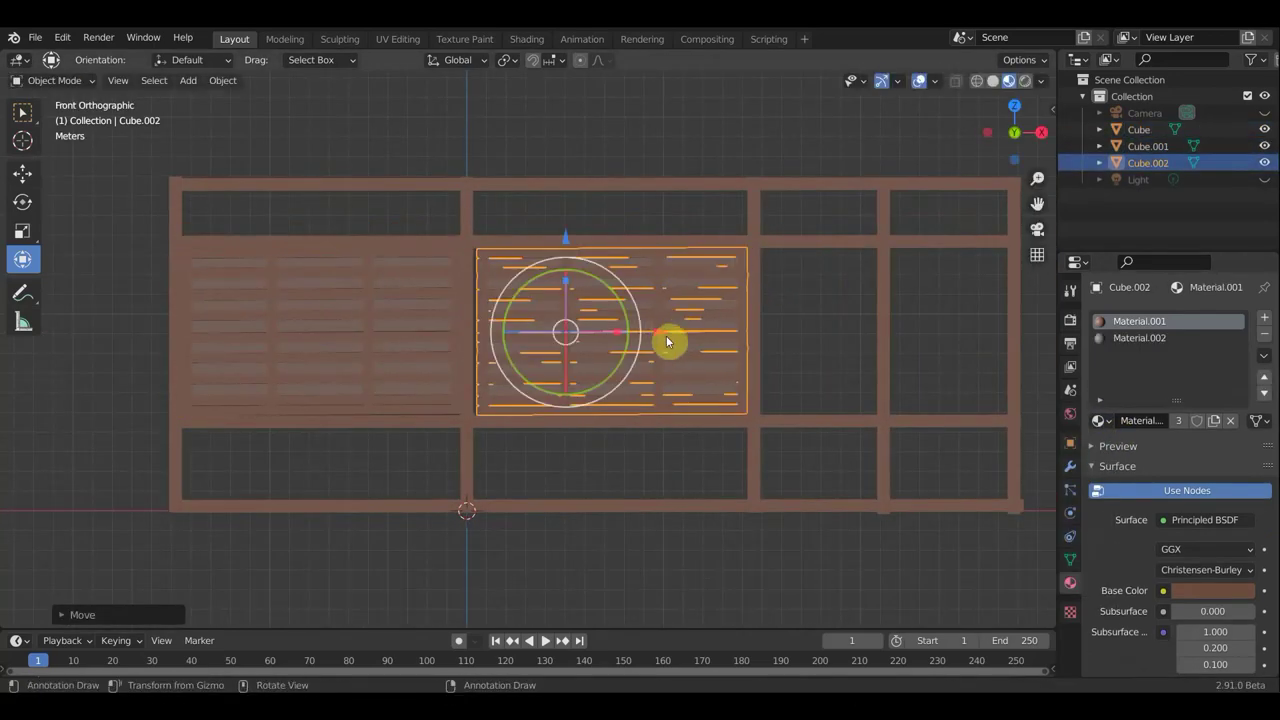
pyautogui.press('g')
pyautogui.click(18, 354)
pyautogui.scroll(3, 866, 383)
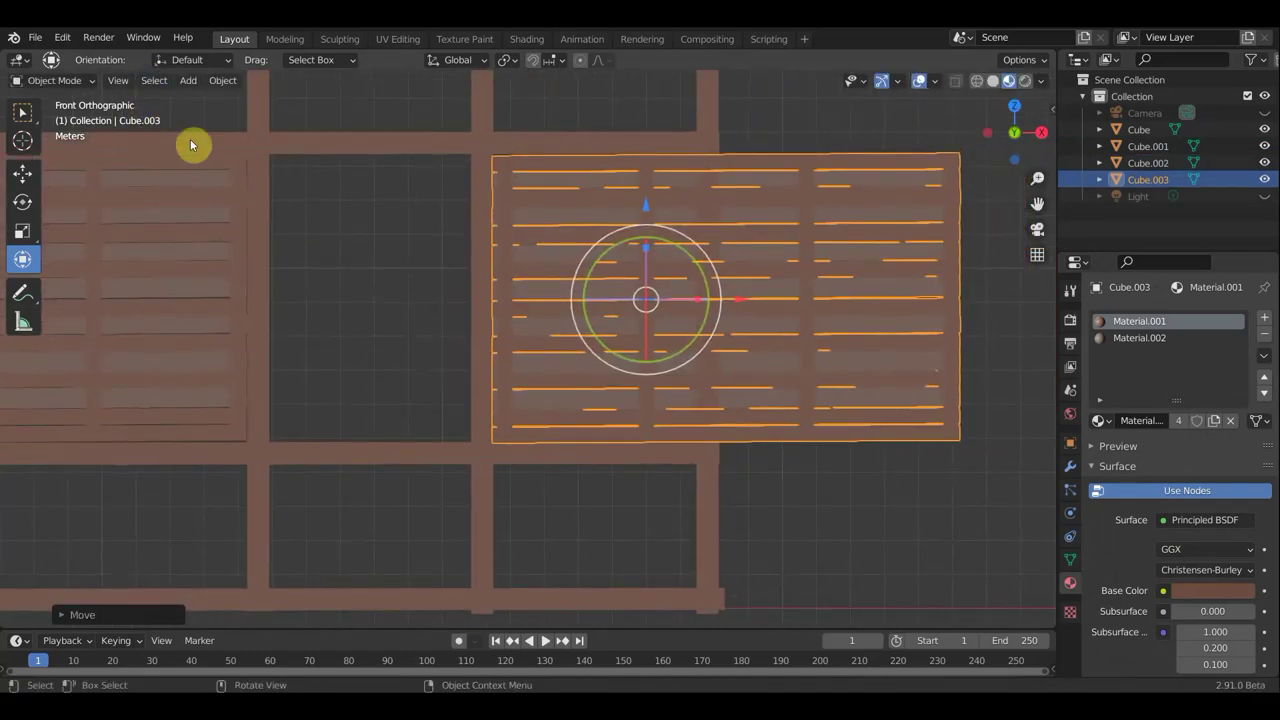
pyautogui.click(55, 80)
pyautogui.click(50, 110)
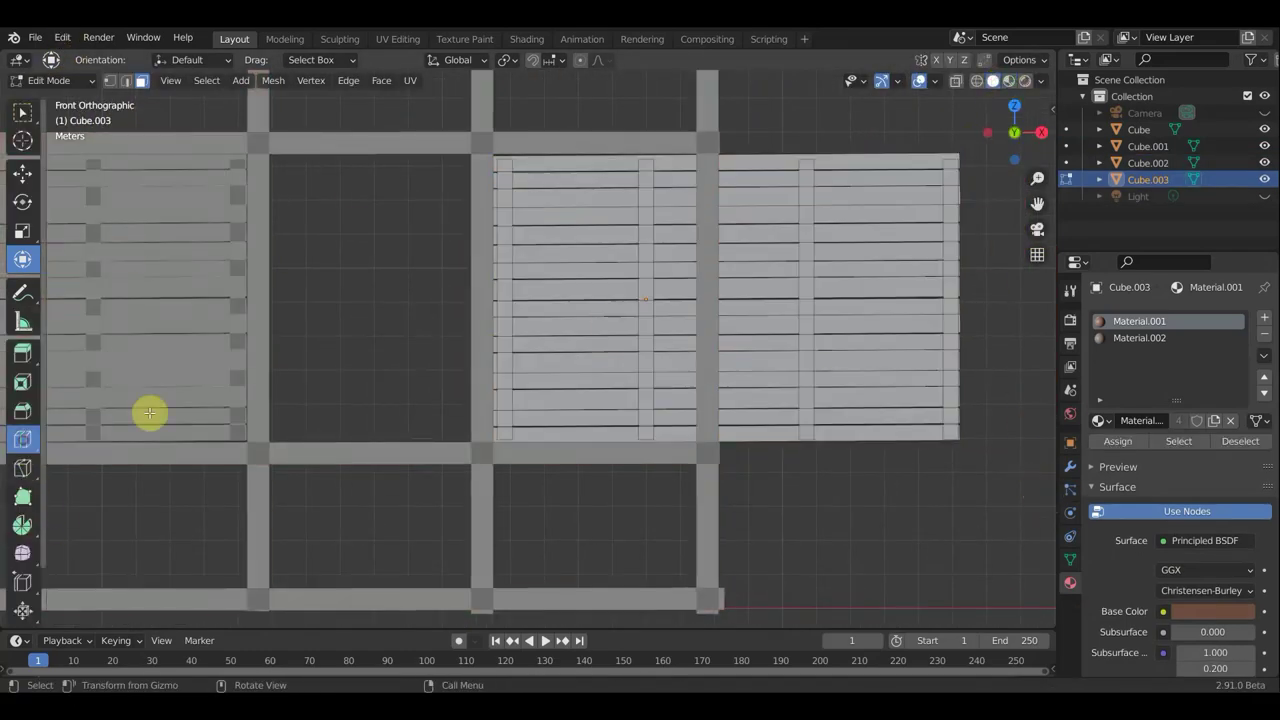
# Add loop cuts across Cube.003's planks and slide them toward the right frame post.
pyautogui.click(661, 162)
pyautogui.click(634, 163)
pyautogui.click(700, 166)
pyautogui.click(634, 163)
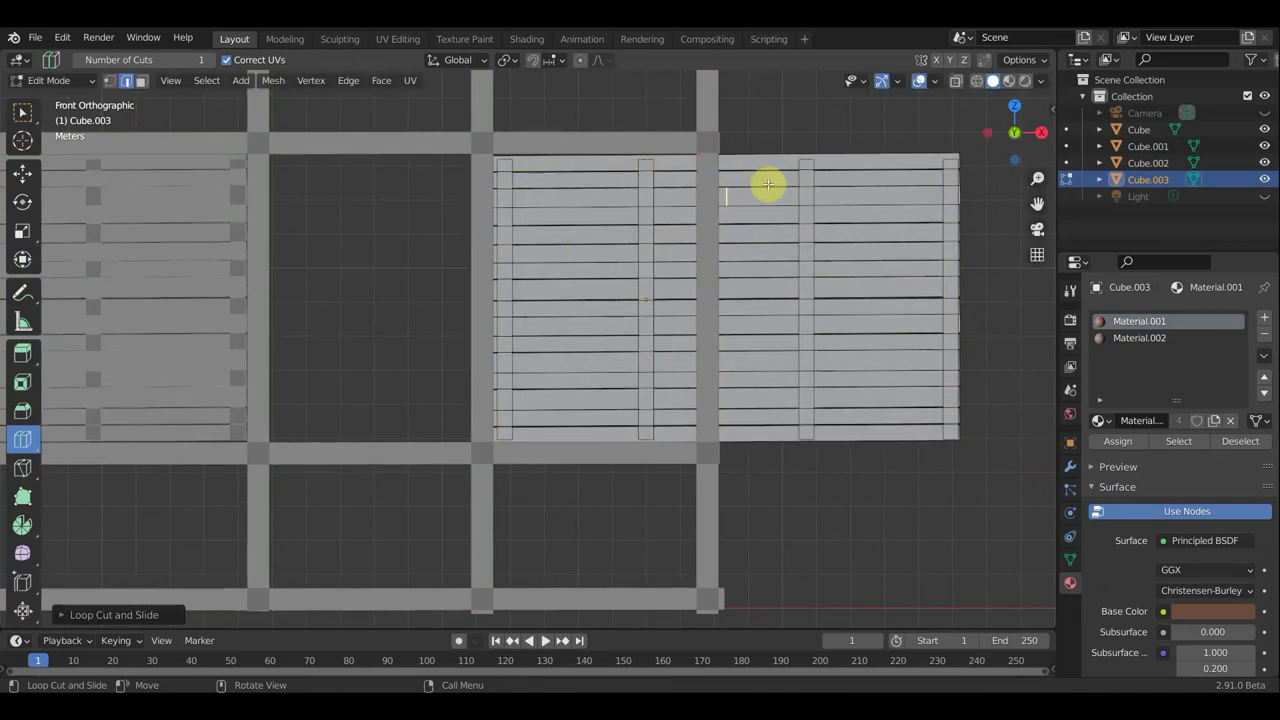
pyautogui.moveTo(690, 420); pyautogui.dragTo(622, 419)
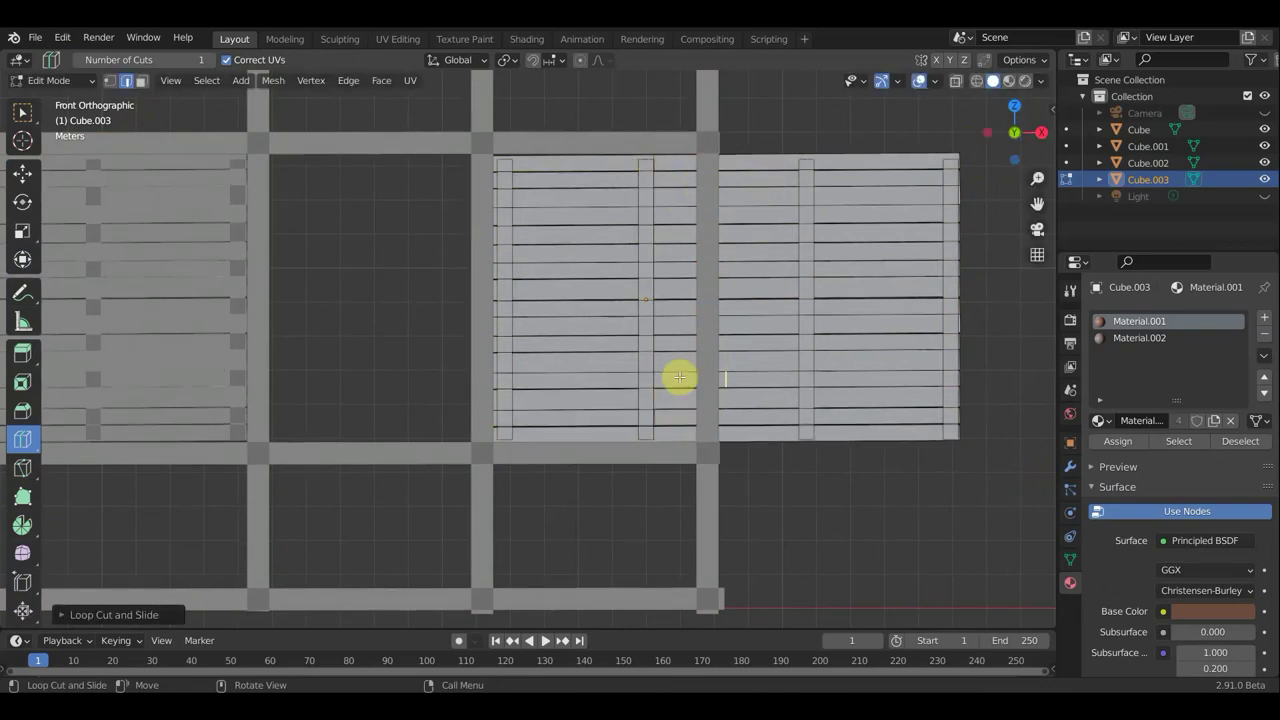
pyautogui.moveTo(679, 377); pyautogui.dragTo(604, 347)
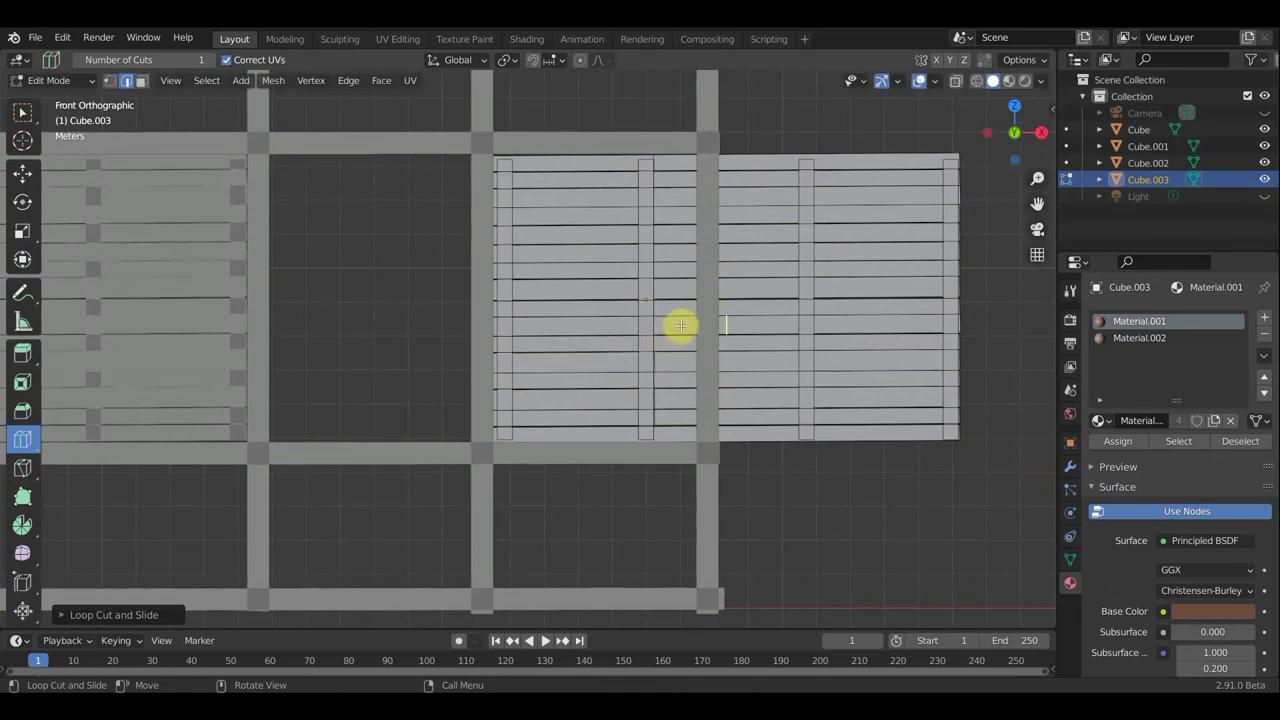
pyautogui.moveTo(680, 325); pyautogui.dragTo(608, 325)
pyautogui.moveTo(668, 294)
pyautogui.mouseDown()
pyautogui.moveTo(627, 268)
pyautogui.moveTo(667, 237)
pyautogui.moveTo(597, 249)
pyautogui.mouseUp()
pyautogui.moveTo(668, 229); pyautogui.dragTo(661, 218)
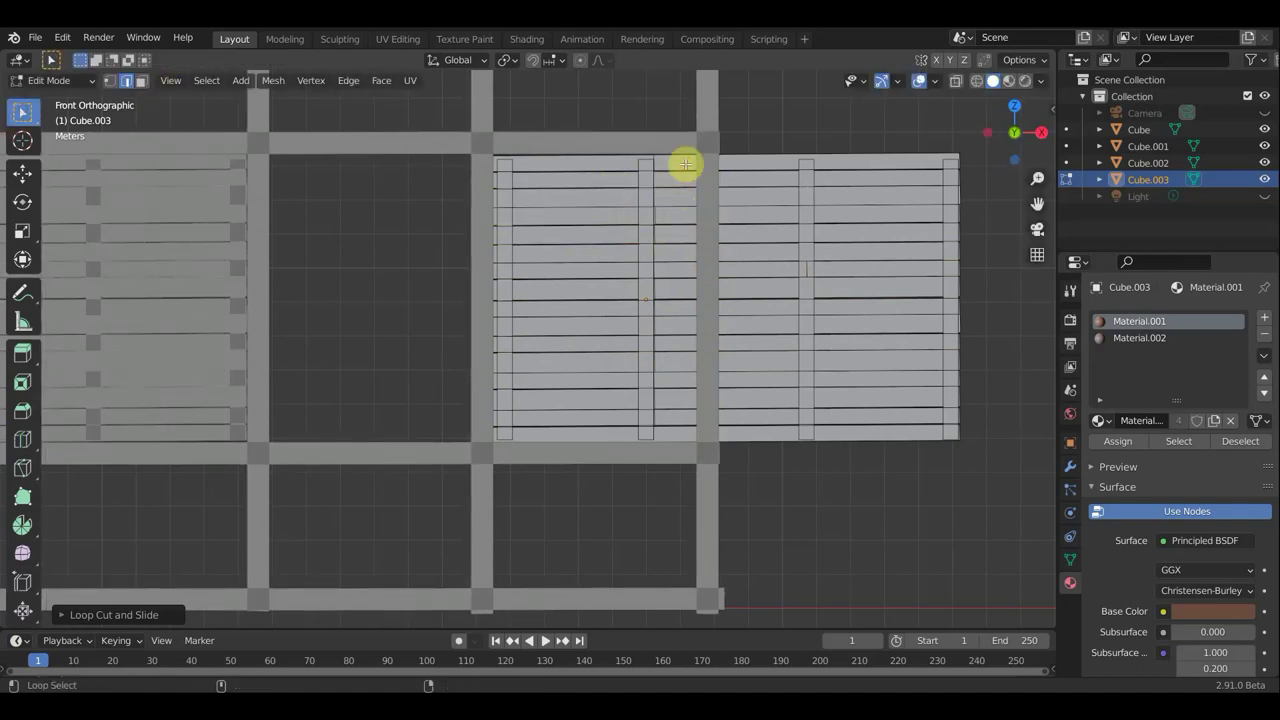
# Select the extra right-hand plank faces and delete them, redoing the deletion once.
pyautogui.press('3')
pyautogui.keyDown('alt'); pyautogui.click(847, 179); pyautogui.keyUp('alt')
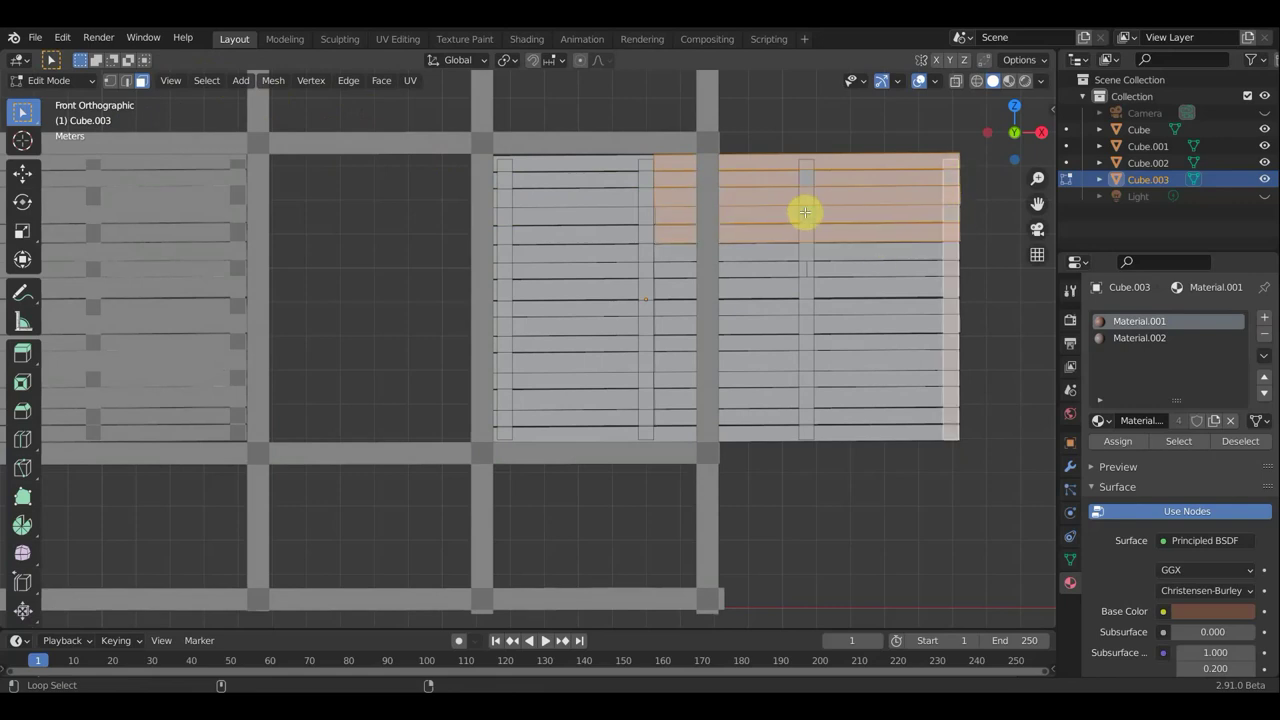
pyautogui.keyDown('alt'); pyautogui.keyDown('shift'); pyautogui.click(785, 369); pyautogui.keyUp('shift'); pyautogui.keyUp('alt')
pyautogui.keyDown('alt'); pyautogui.keyDown('shift'); pyautogui.click(781, 396); pyautogui.keyUp('shift'); pyautogui.keyUp('alt')
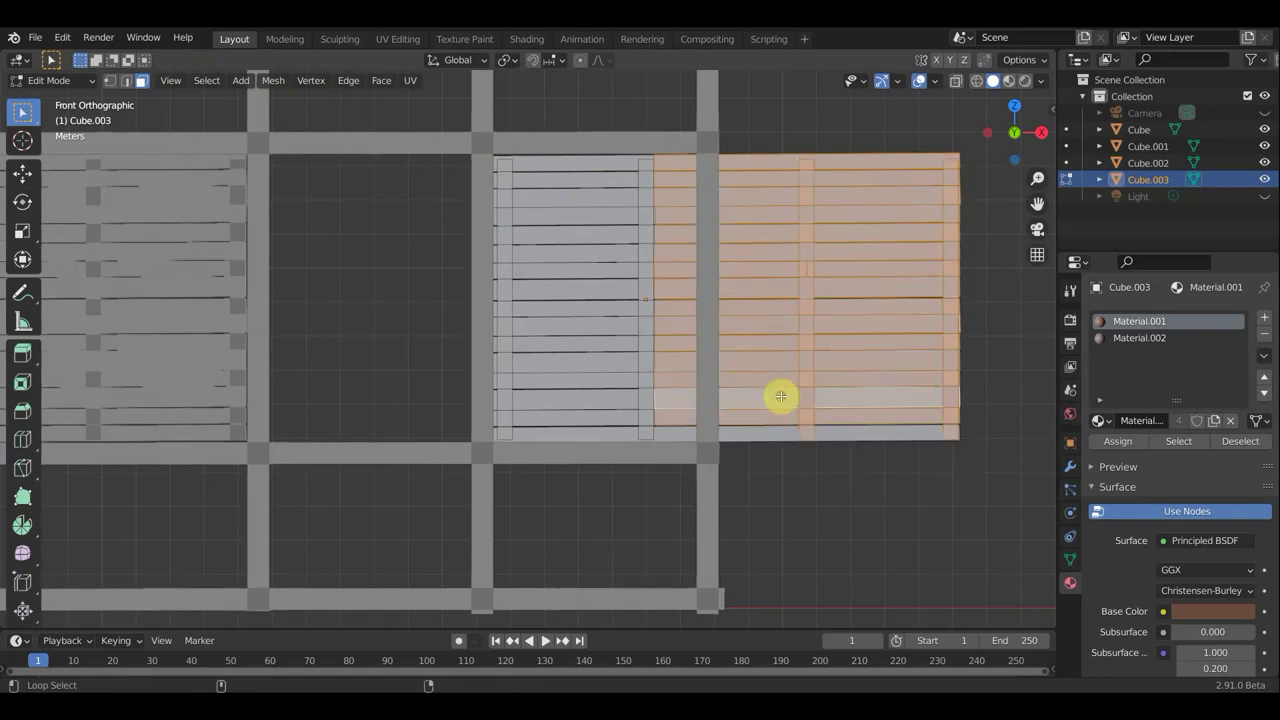
pyautogui.press('x')
pyautogui.click(823, 520)
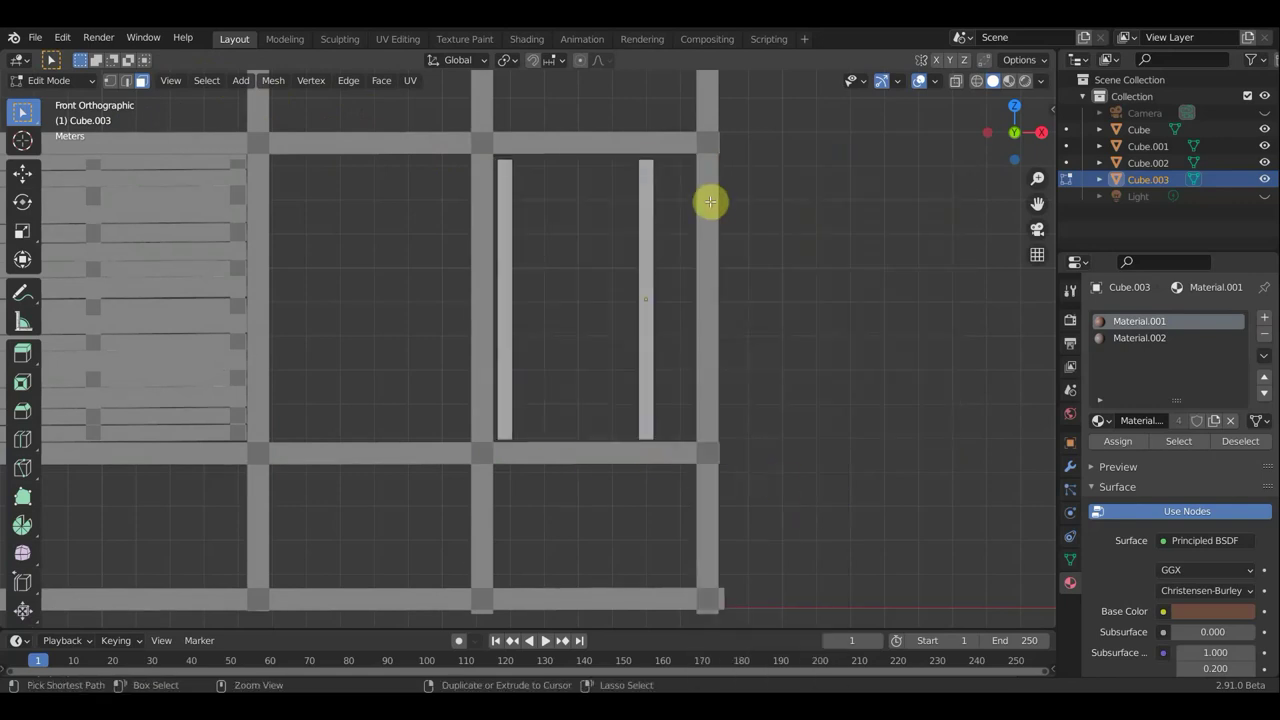
pyautogui.hotkey('ctrl', 'z')
pyautogui.press('x')
pyautogui.click(643, 241)
# Move the remaining planks down into the right cell and stretch them wider to fill it.
pyautogui.click(23, 260)
pyautogui.moveTo(566, 100); pyautogui.dragTo(566, 113)
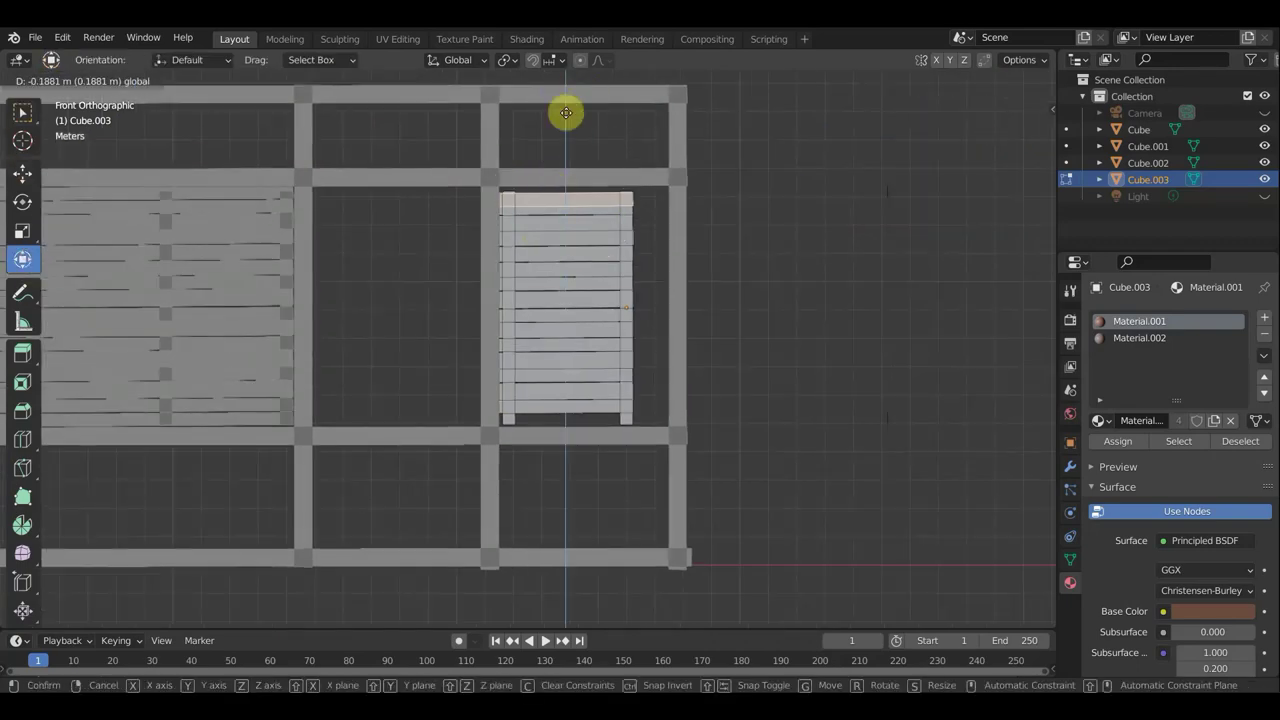
pyautogui.click(571, 105)
pyautogui.click(552, 331)
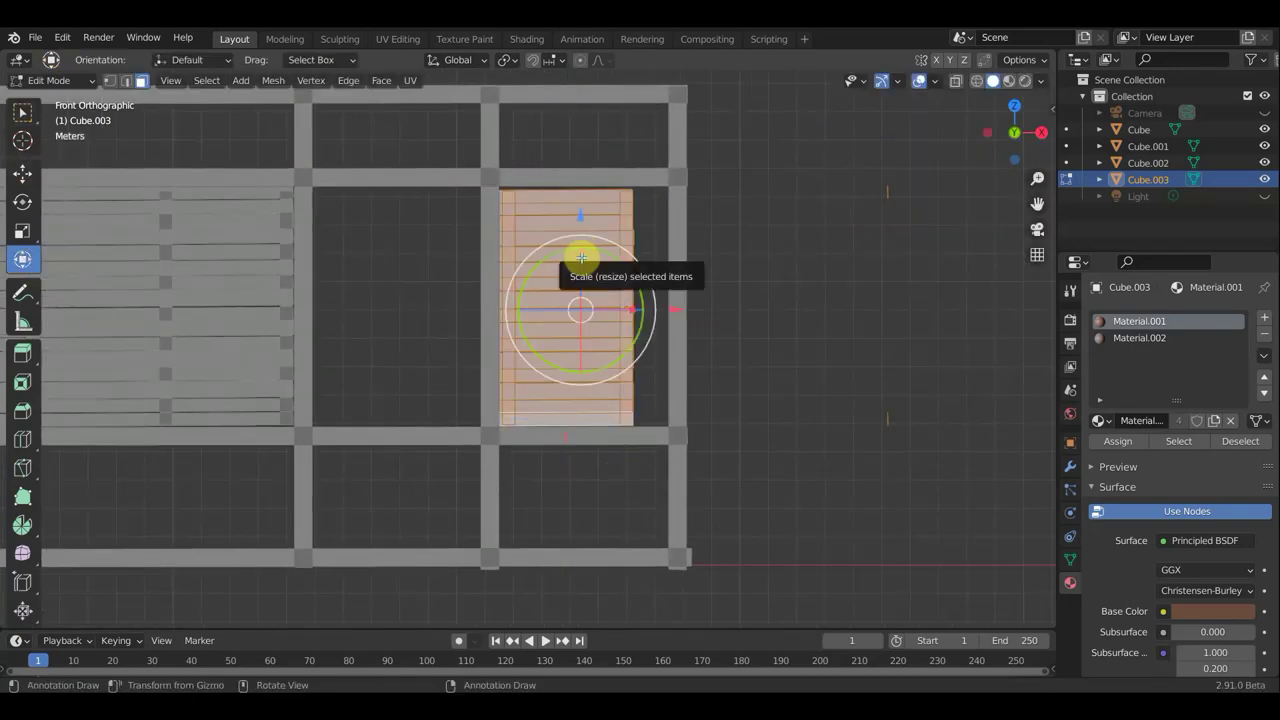
pyautogui.moveTo(657, 309); pyautogui.dragTo(676, 310)
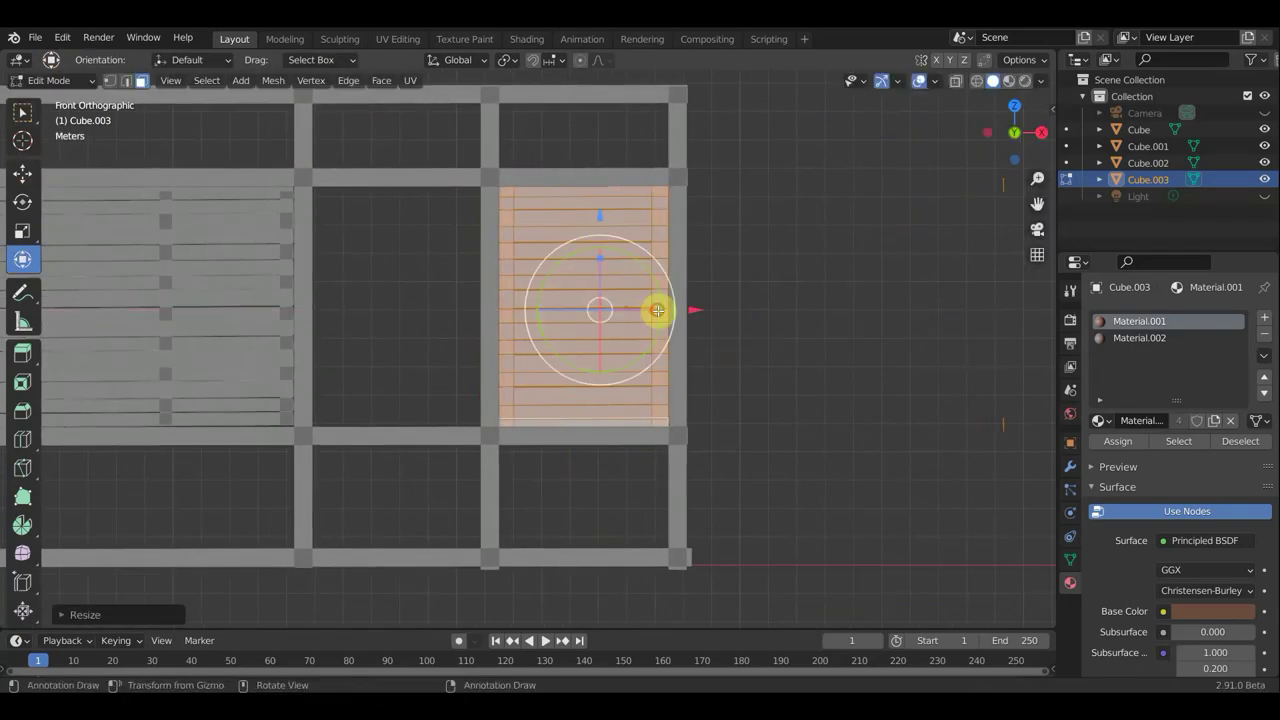
pyautogui.scroll(-3, 937, 302)
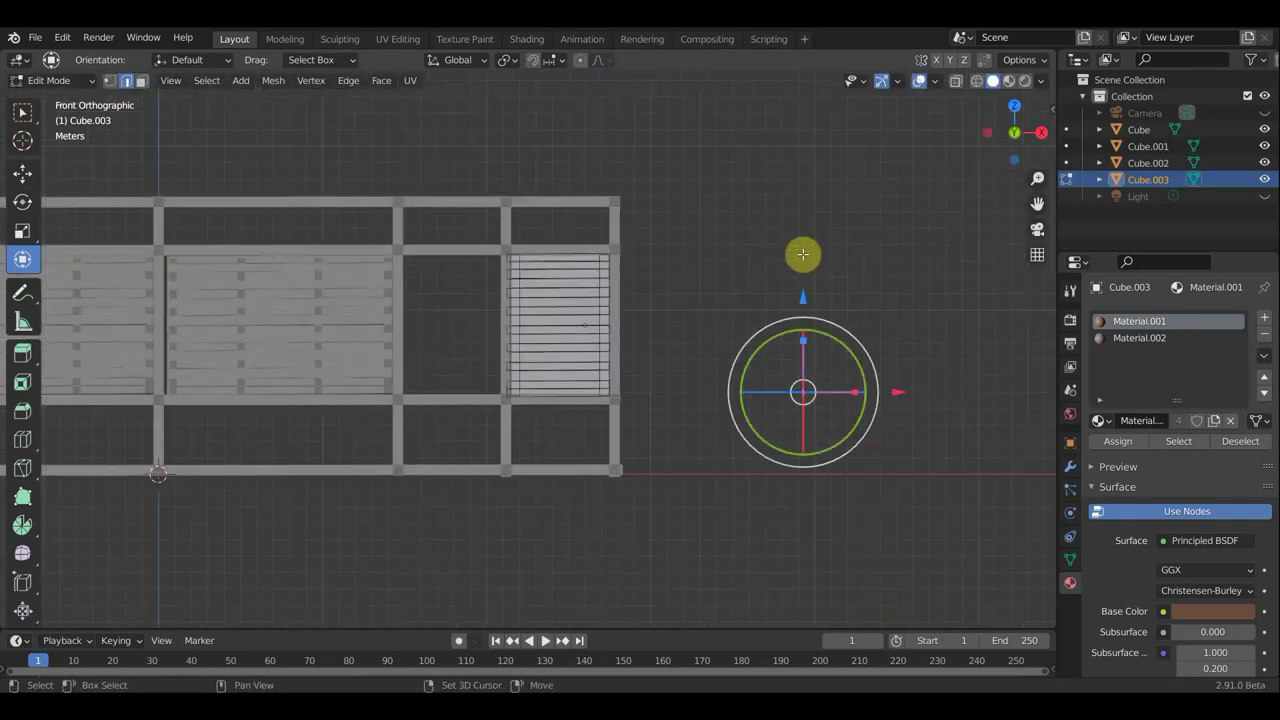
# Delete the leftover stray geometry off to the side of the panel.
pyautogui.press('x')
pyautogui.click(801, 251)
pyautogui.scroll(3, 670, 410)
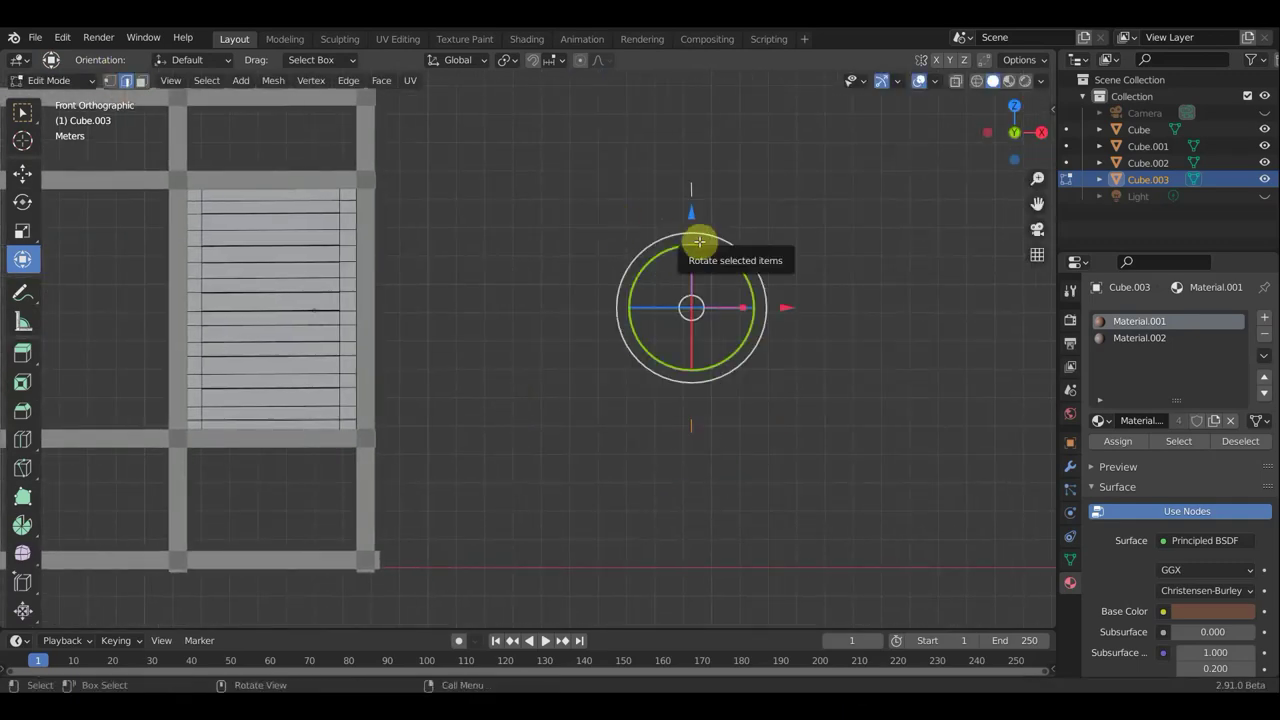
pyautogui.scroll(-3, 634, 391)
pyautogui.scroll(2, 680, 300)
# Return to Object Mode and check the louver panels in Material Preview from an angle and the front.
pyautogui.press('Tab')
pyautogui.click(445, 340)
pyautogui.scroll(2, 445, 340)
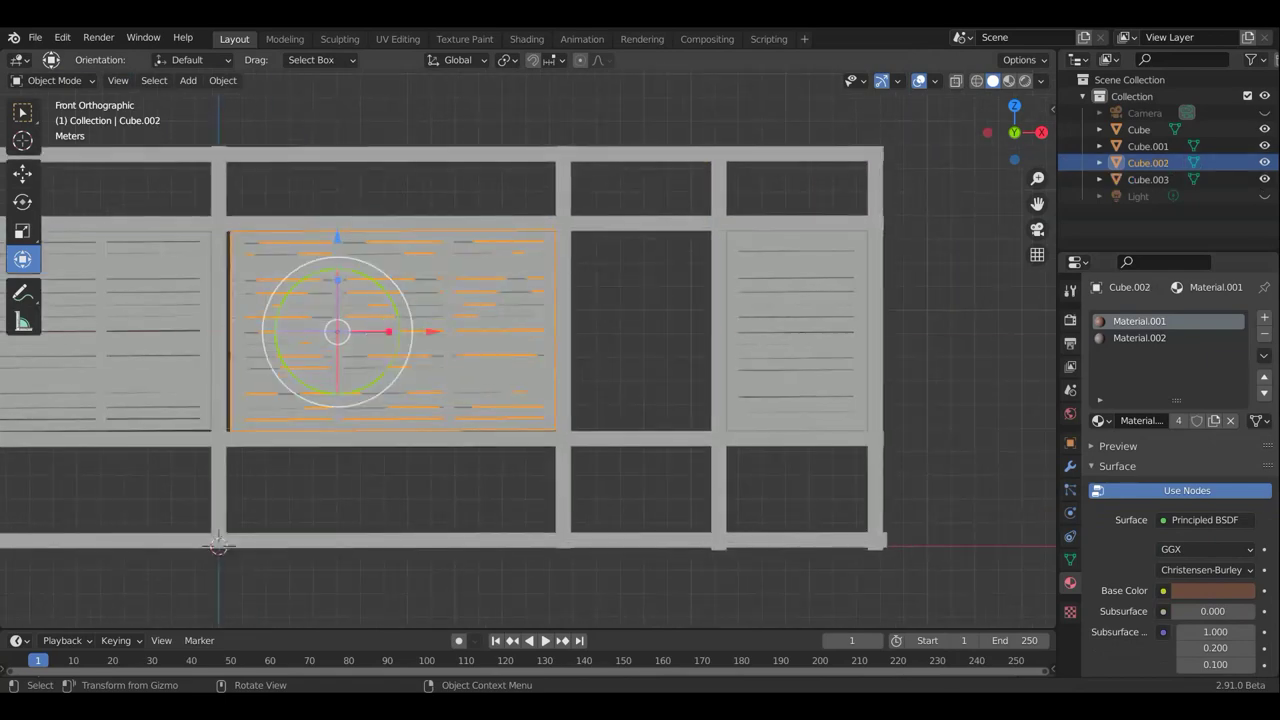
pyautogui.click(1008, 80)
pyautogui.moveTo(1008, 80); pyautogui.dragTo(840, 332, button='middle')
pyautogui.press('KP_1')
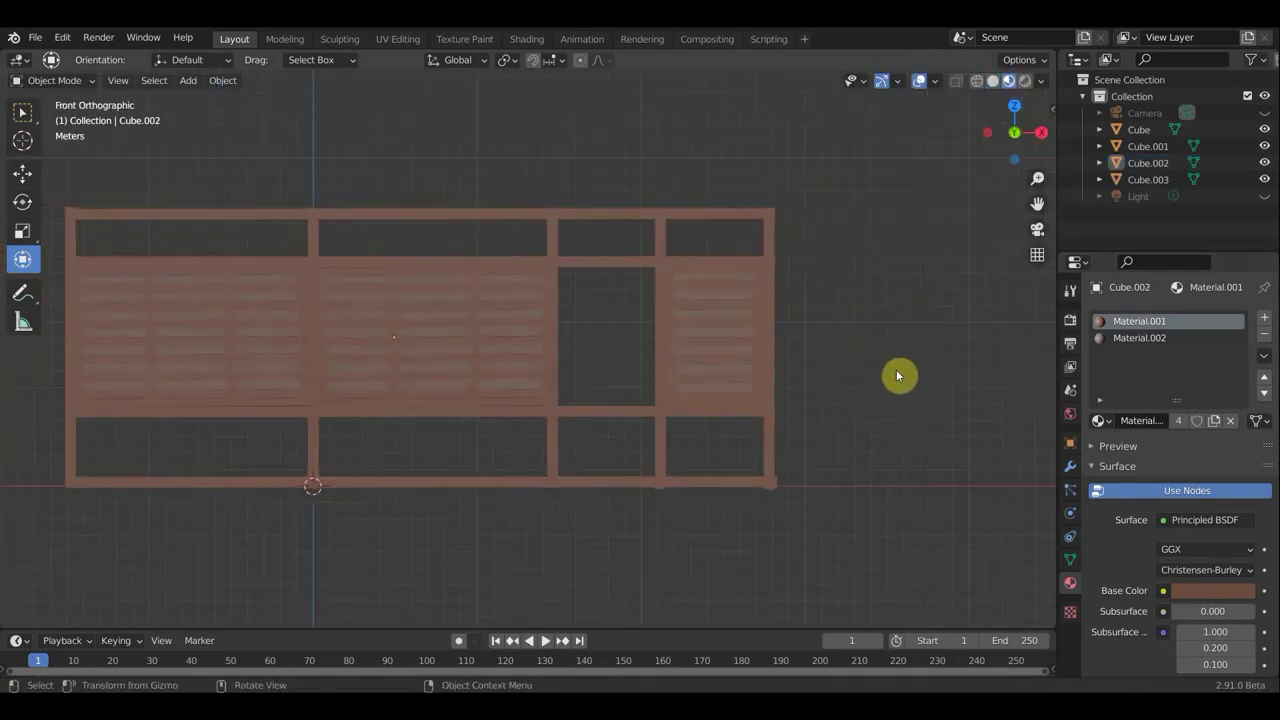
pyautogui.scroll(-2, 897, 374)
# Add a plane, rotate it upright, and move it up to the frame's top row.
pyautogui.click(188, 80)
pyautogui.click(366, 103)
pyautogui.press('KP_3')
pyautogui.press('r')
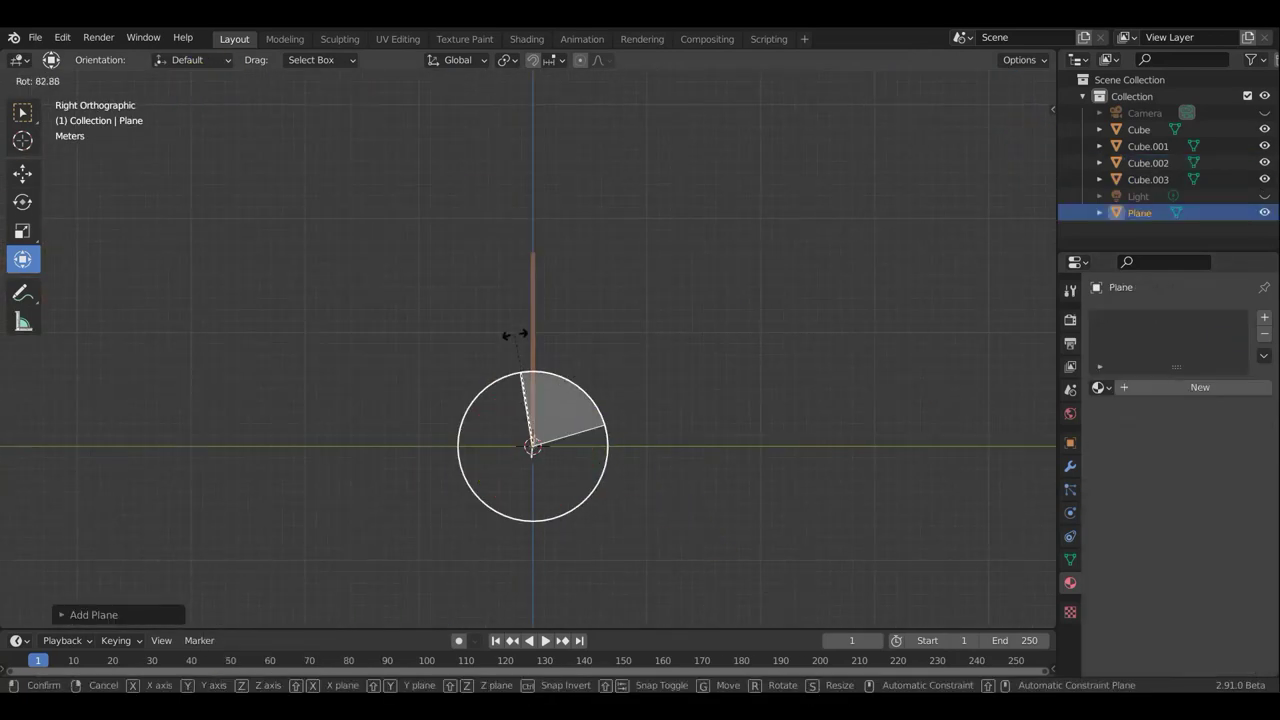
pyautogui.scroll(3, 620, 376)
pyautogui.moveTo(551, 549); pyautogui.dragTo(774, 557, button='middle')
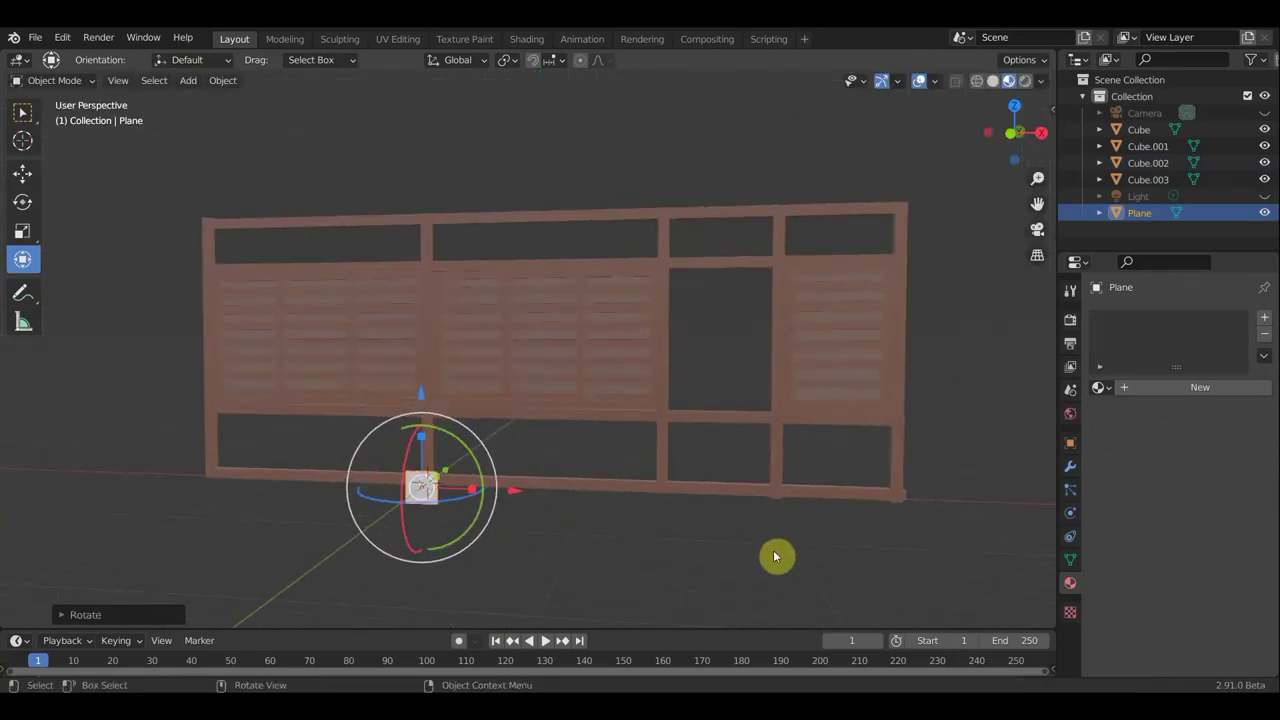
pyautogui.press('KP_1')
pyautogui.press('g')
pyautogui.click(418, 143)
# Scale the plane along X so it spans the whole top row.
pyautogui.press('s')
pyautogui.press('x')
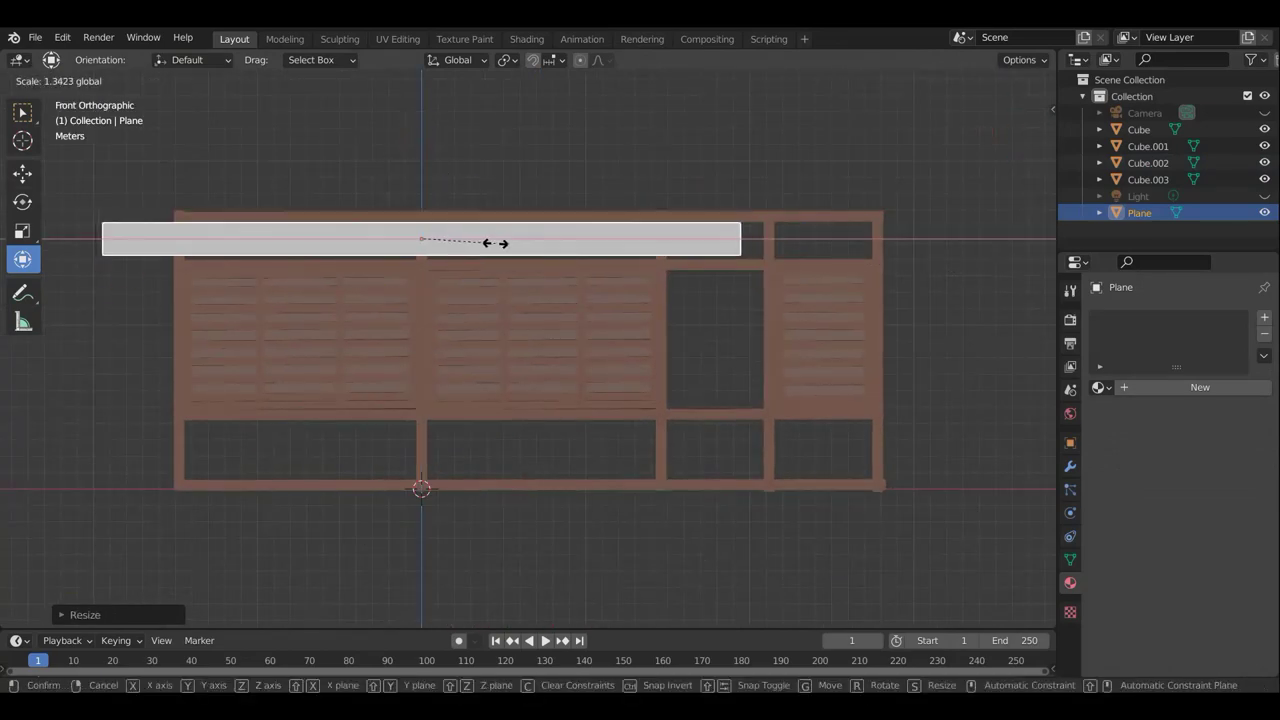
pyautogui.click(494, 243)
pyautogui.press('s')
pyautogui.press('x')
pyautogui.click(585, 241)
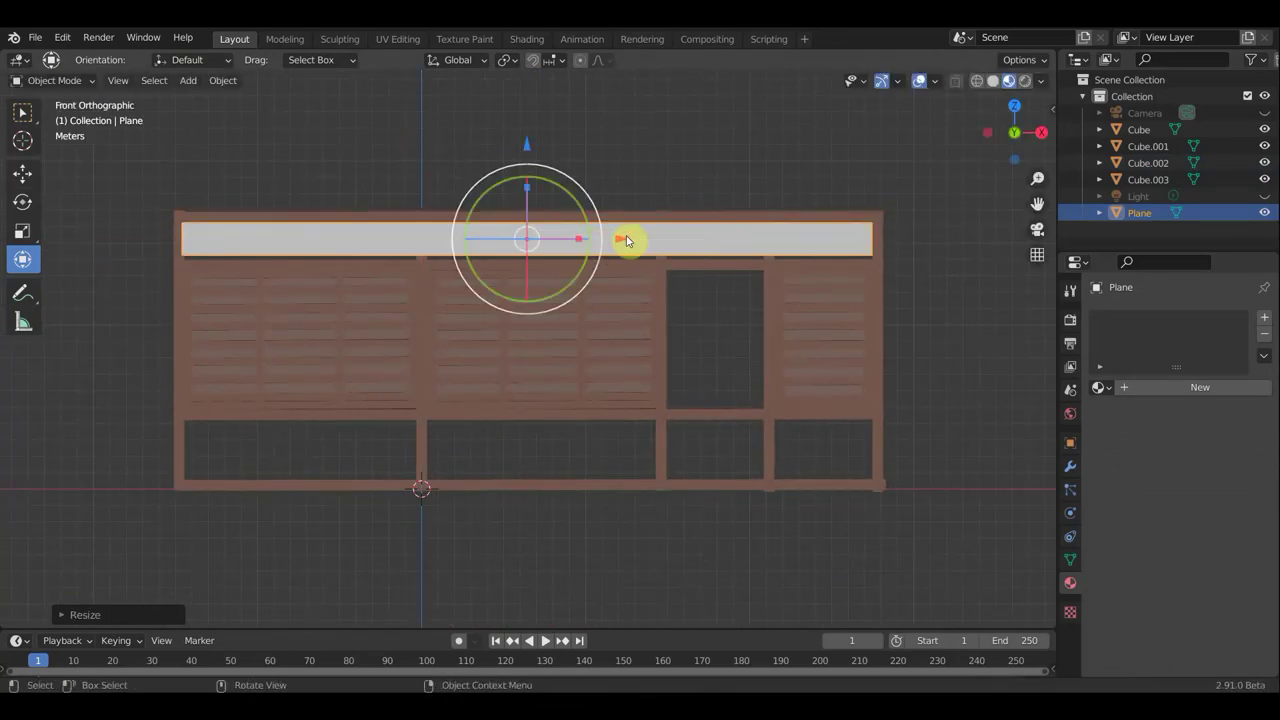
pyautogui.moveTo(531, 194)
pyautogui.mouseDown(button='middle')
pyautogui.moveTo(597, 229)
pyautogui.moveTo(688, 239)
pyautogui.mouseUp(button='middle')
pyautogui.press('KP_1')
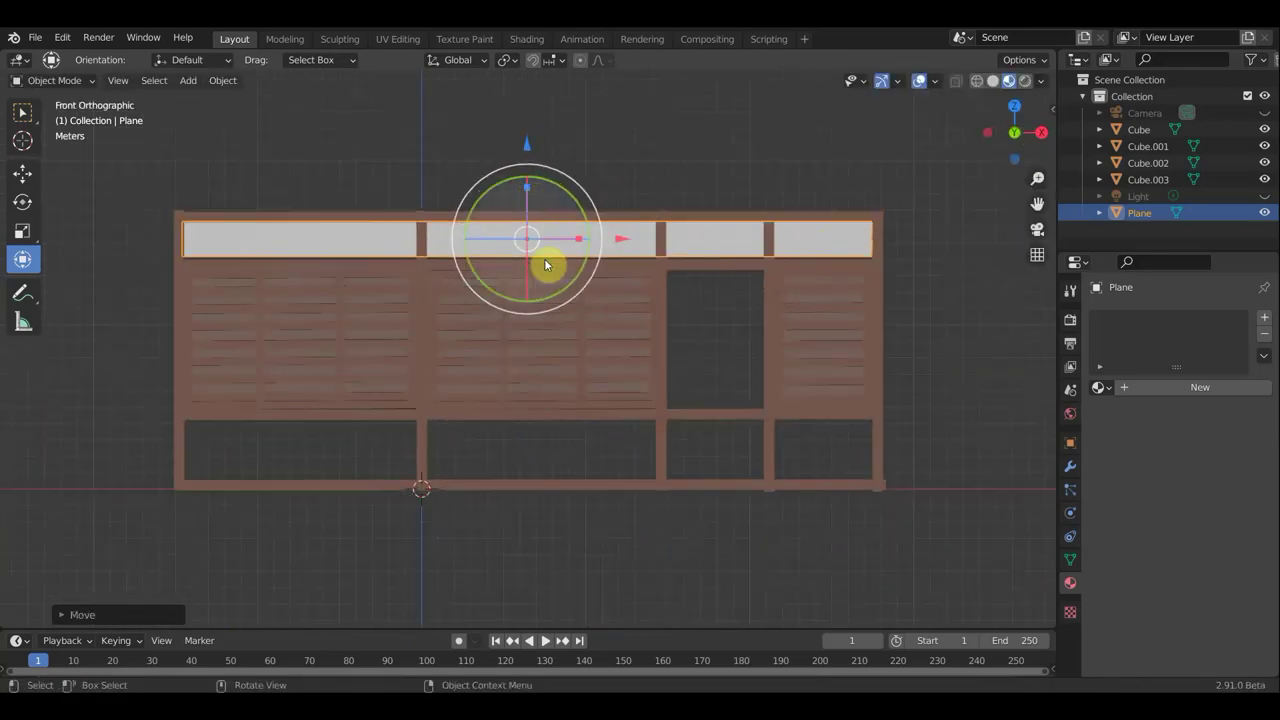
# Move the copied plane down to the bottom row and darken its Base Color to muted olive.
pyautogui.moveTo(534, 194)
pyautogui.mouseDown()
pyautogui.moveTo(543, 403)
pyautogui.moveTo(528, 355)
pyautogui.mouseUp()
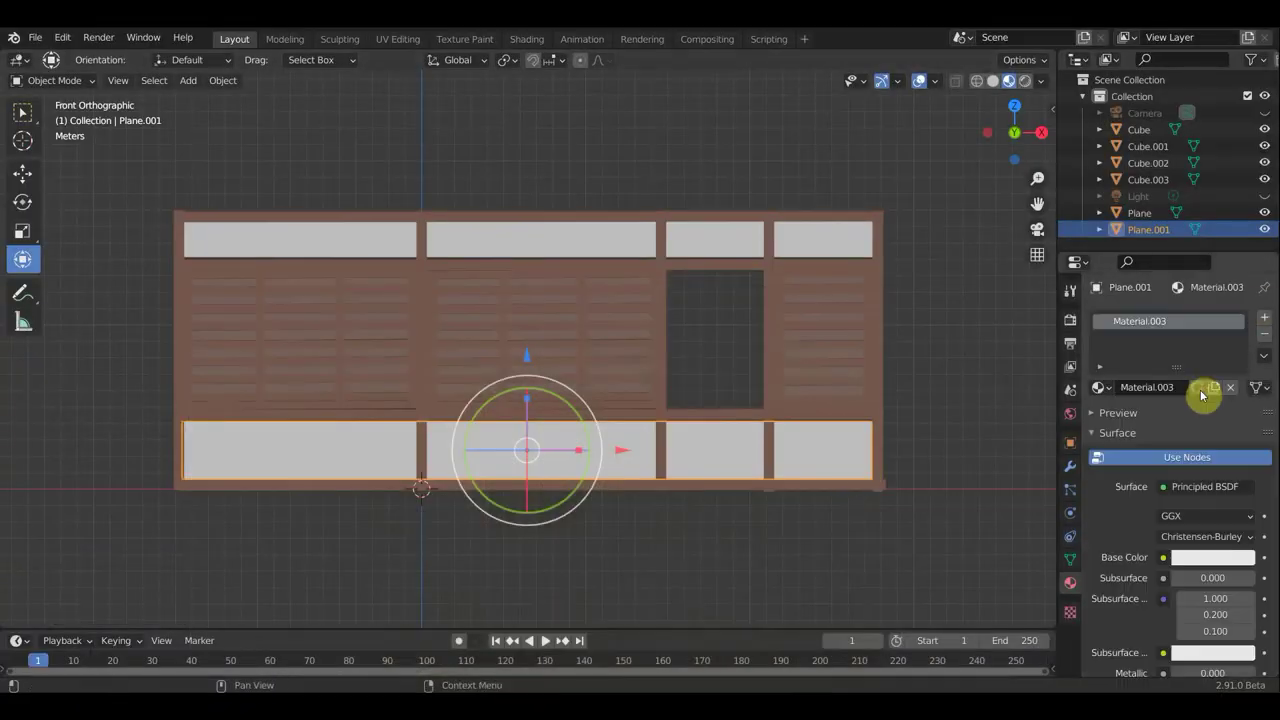
pyautogui.click(1213, 557)
pyautogui.moveTo(1243, 327); pyautogui.dragTo(1242, 378)
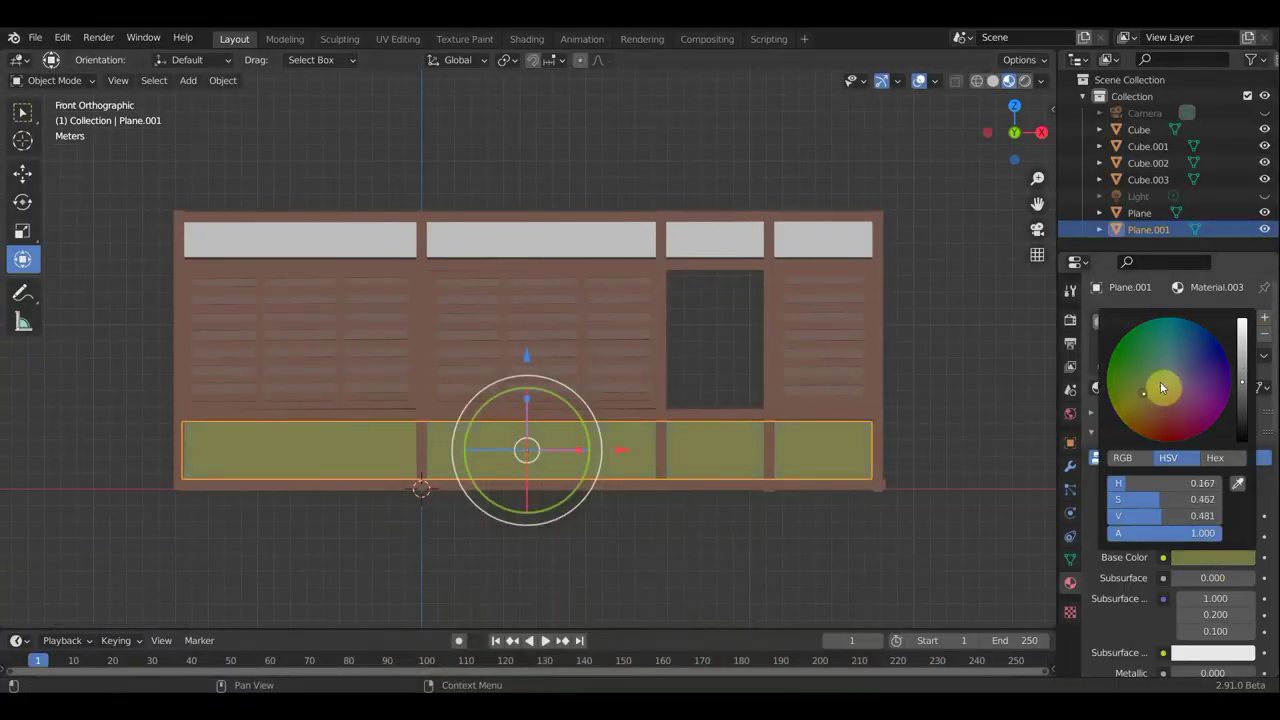
pyautogui.click(614, 249)
# Select the right-hand louver panel Cube.003 and enter Edit Mode on it.
pyautogui.click(849, 343)
pyautogui.press('Tab')
pyautogui.keyDown('shift'); pyautogui.moveTo(869, 346); pyautogui.dragTo(725, 313, button='middle'); pyautogui.keyUp('shift')
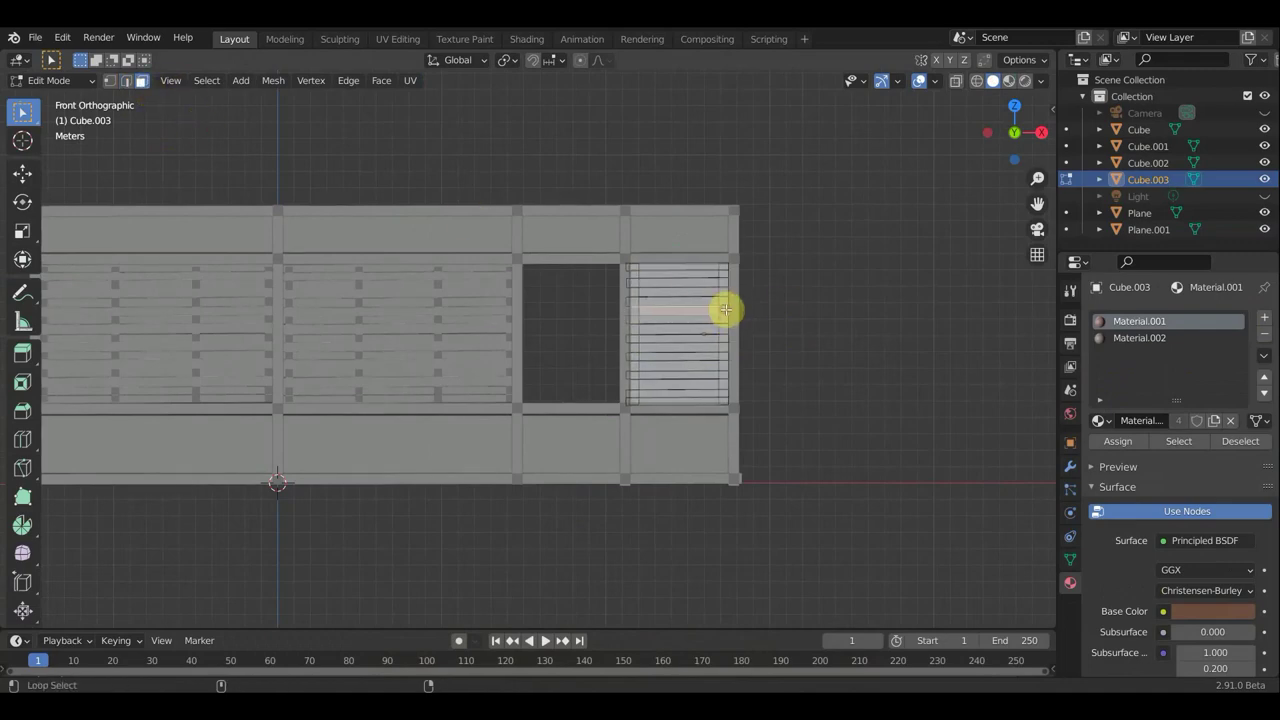
# Duplicate the louver strip and move the copy beside the window opening.
pyautogui.scroll(3, 725, 310)
pyautogui.moveTo(980, 257); pyautogui.dragTo(914, 286, button='middle')
pyautogui.scroll(-3, 914, 286)
pyautogui.hotkey('shift', 'd')
pyautogui.rightClick(73, 253)
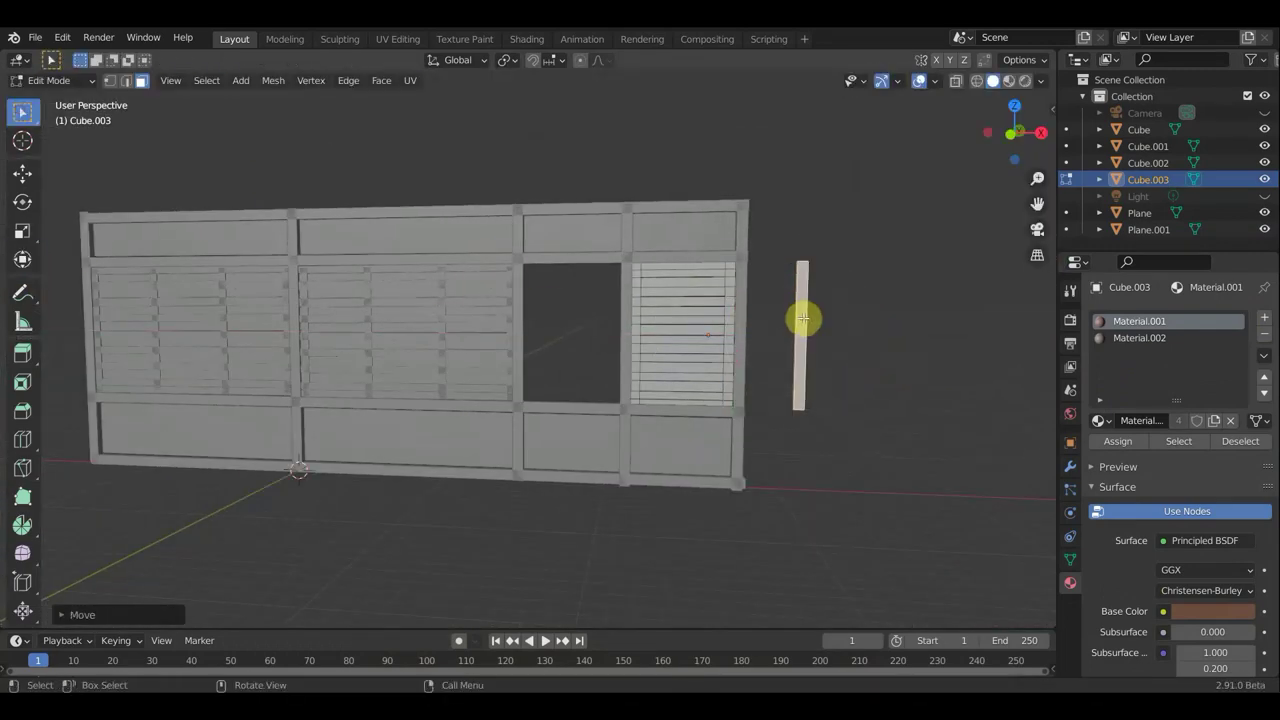
pyautogui.press('Tab')
pyautogui.press('KP_1')
pyautogui.keyDown('shift'); pyautogui.moveTo(860, 206); pyautogui.dragTo(934, 371, button='middle'); pyautogui.keyUp('shift')
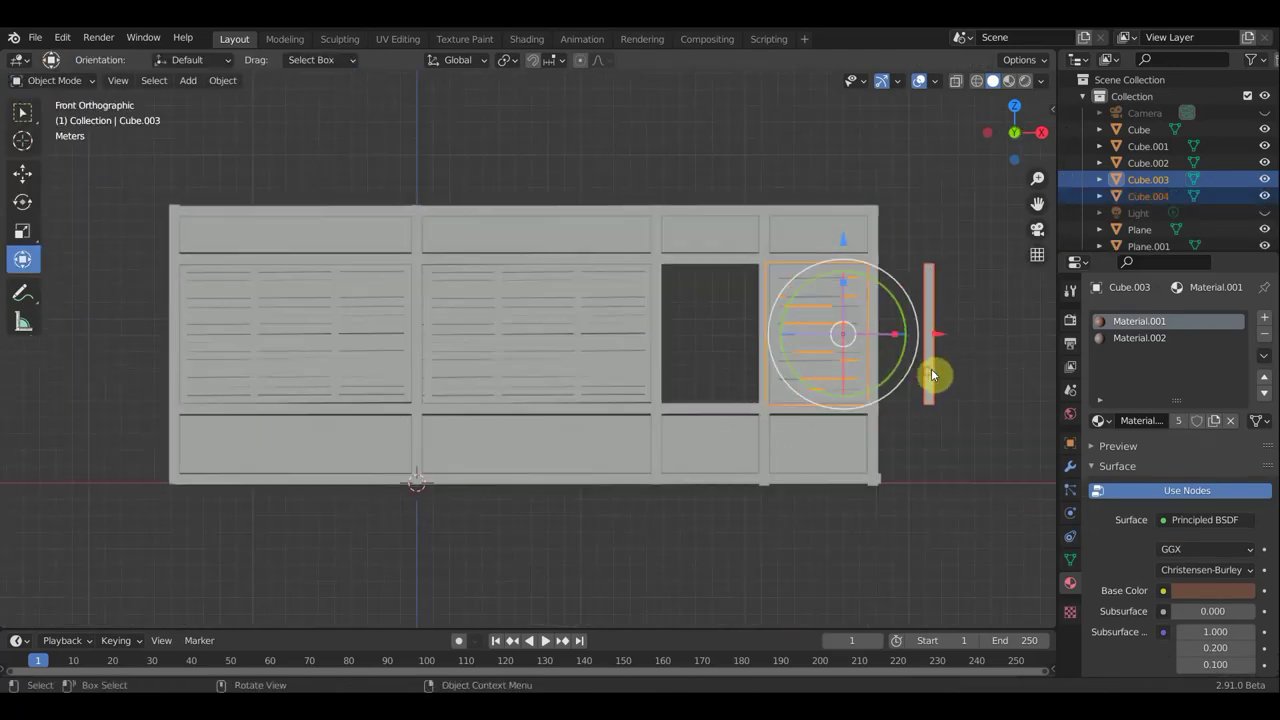
pyautogui.moveTo(931, 368); pyautogui.dragTo(677, 331)
# Rotate the strip about 88 degrees into a bar and raise it inside the window.
pyautogui.press('Tab')
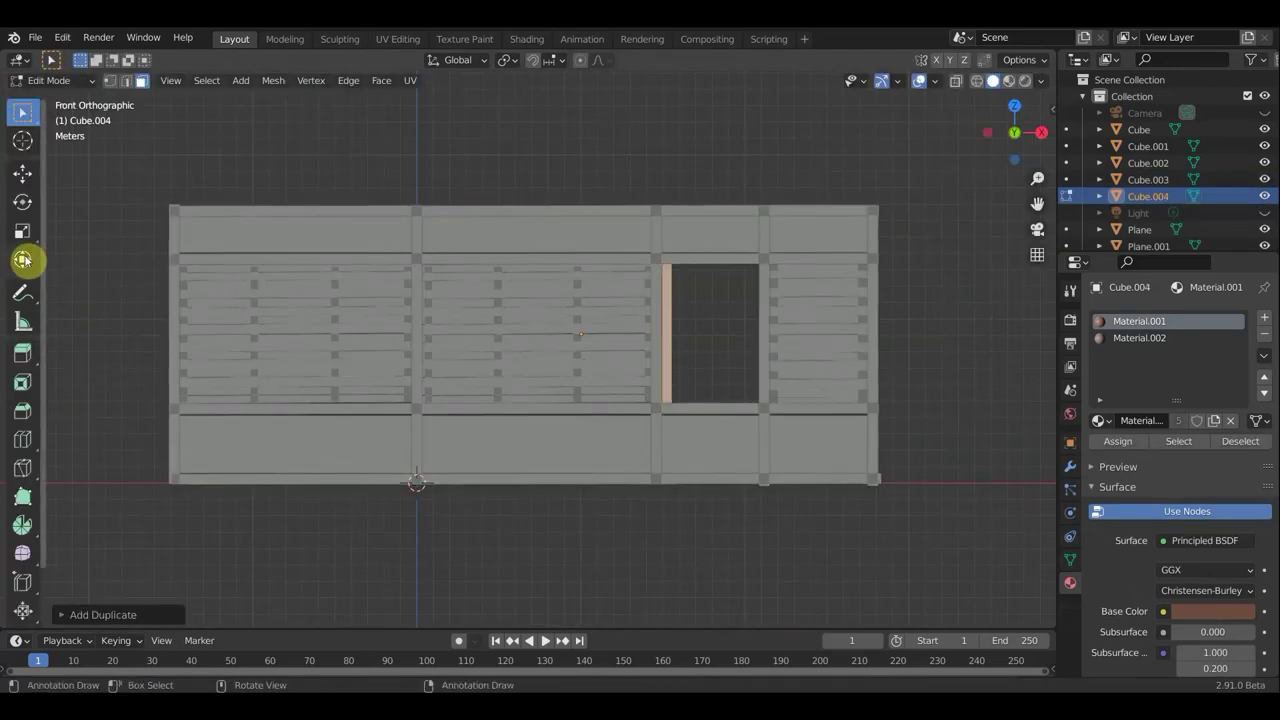
pyautogui.click(22, 259)
pyautogui.scroll(1, 763, 329)
pyautogui.scroll(2, 600, 251)
pyautogui.moveTo(600, 251); pyautogui.dragTo(478, 152)
pyautogui.moveTo(536, 120); pyautogui.dragTo(536, 76)
pyautogui.moveTo(530, 626); pyautogui.dragTo(530, 626)
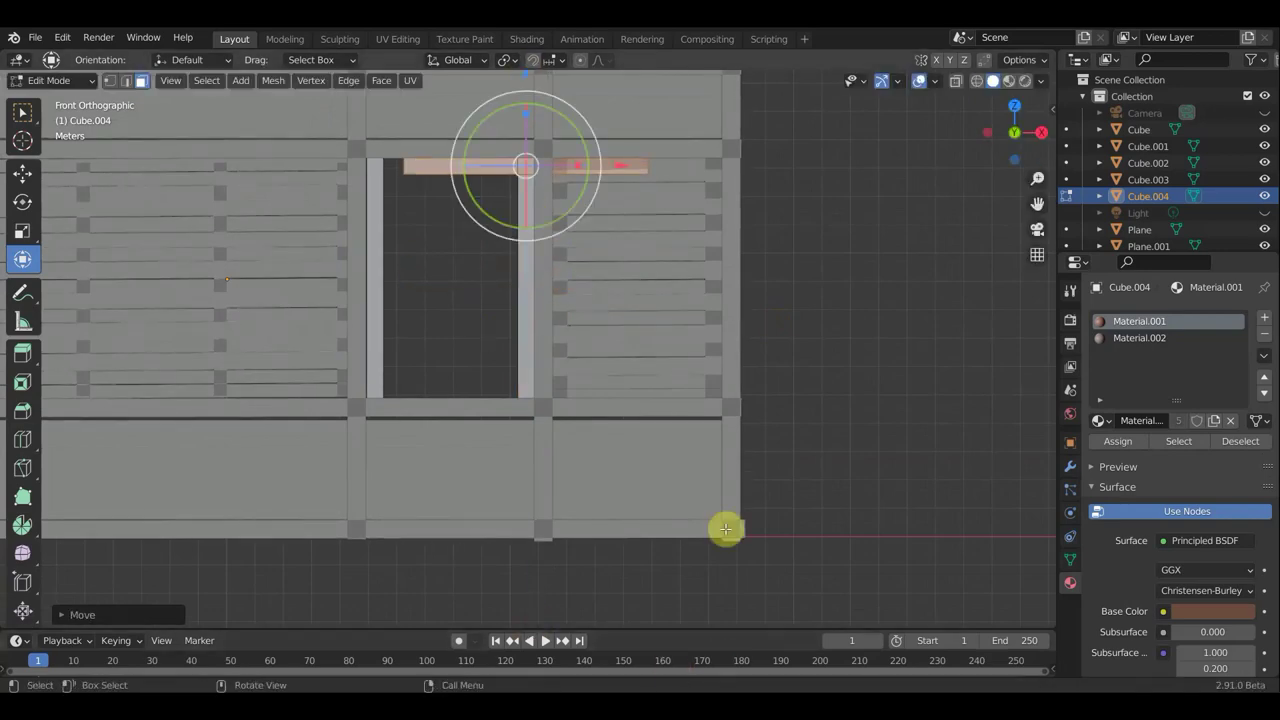
pyautogui.scroll(-1, 543, 166)
# Duplicate the bar into a vertical bar at the window's left and scale its length and thickness.
pyautogui.hotkey('shift', 'd')
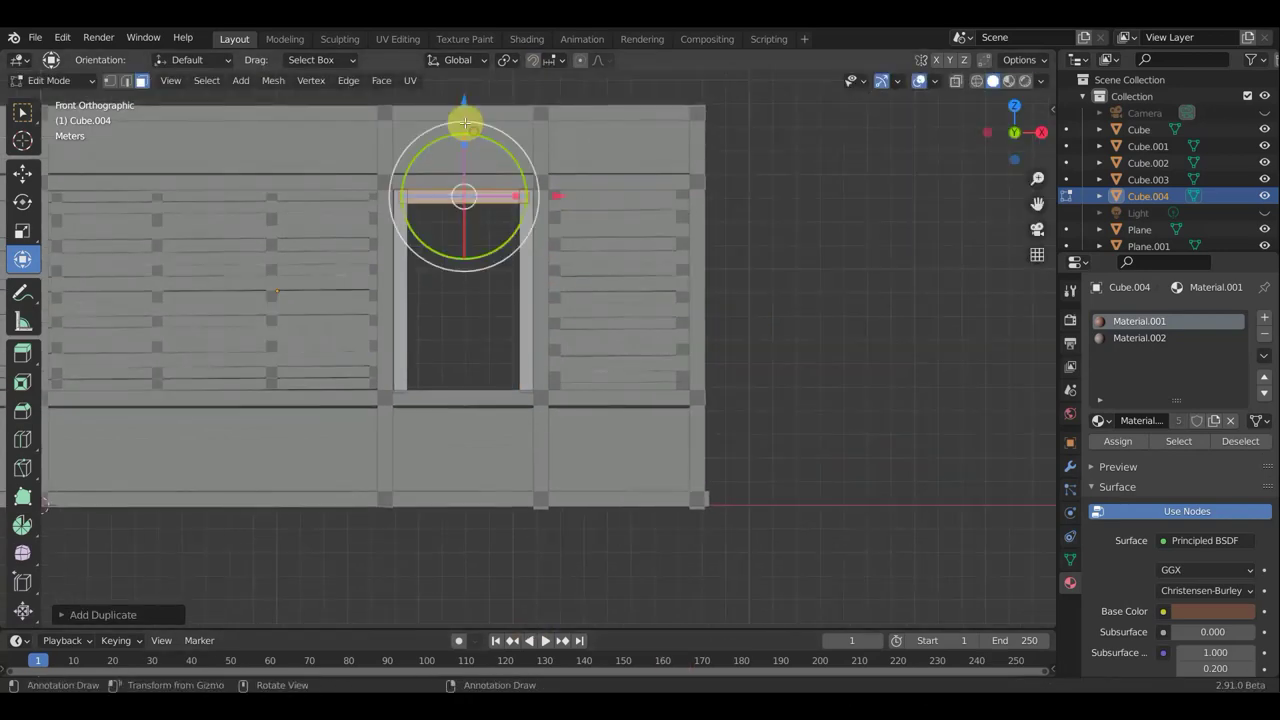
pyautogui.press('z')
pyautogui.click(451, 288)
pyautogui.hotkey('shift', 'd')
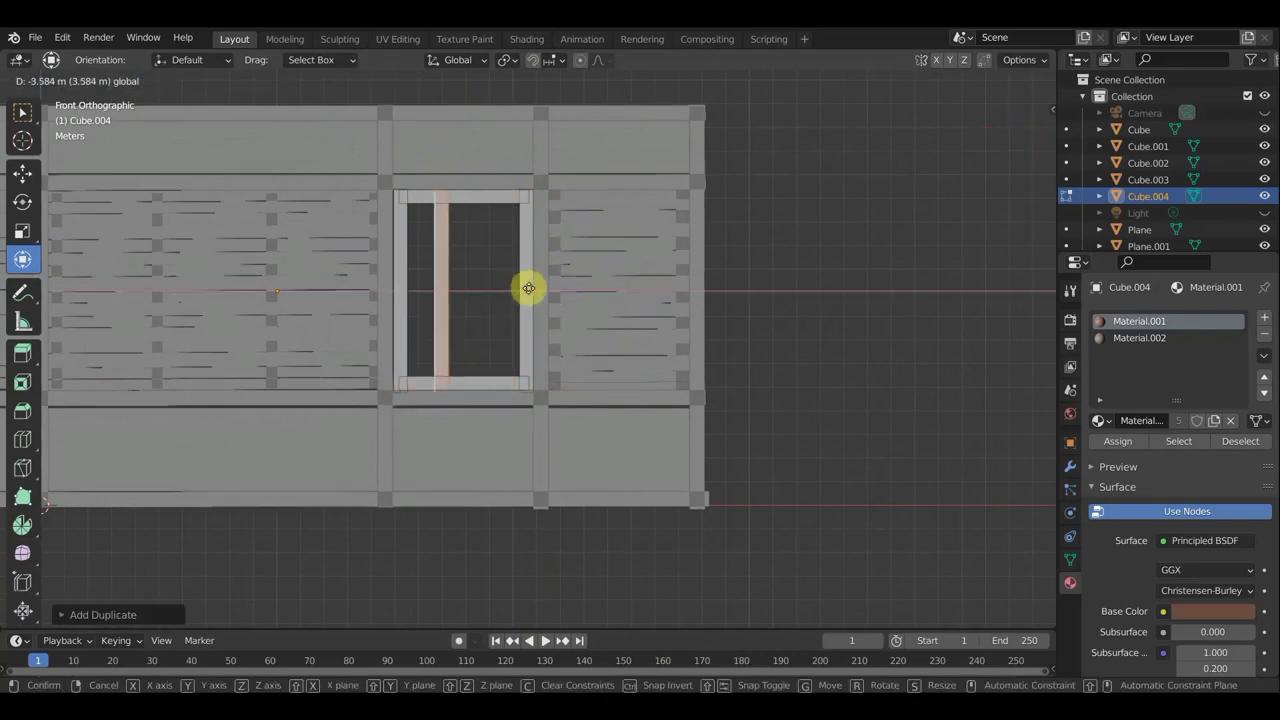
pyautogui.click(471, 294)
pyautogui.press('s')
pyautogui.click(471, 294)
pyautogui.moveTo(471, 294); pyautogui.dragTo(509, 294, button='middle')
pyautogui.press('s')
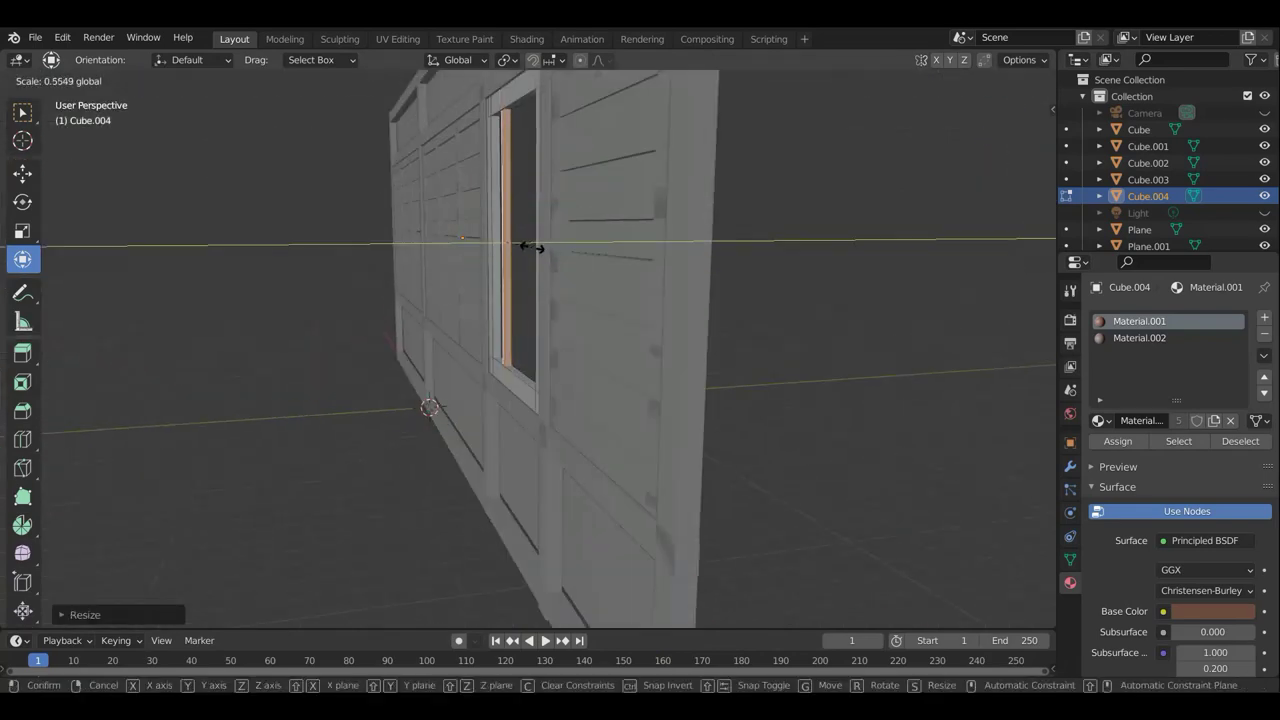
pyautogui.click(531, 247)
pyautogui.moveTo(531, 247); pyautogui.dragTo(491, 280, button='middle')
# Add a second vertical bar and a second horizontal bar to form the nine-pane grid.
pyautogui.hotkey('shift', 'd')
pyautogui.click(565, 288)
pyautogui.click(418, 224)
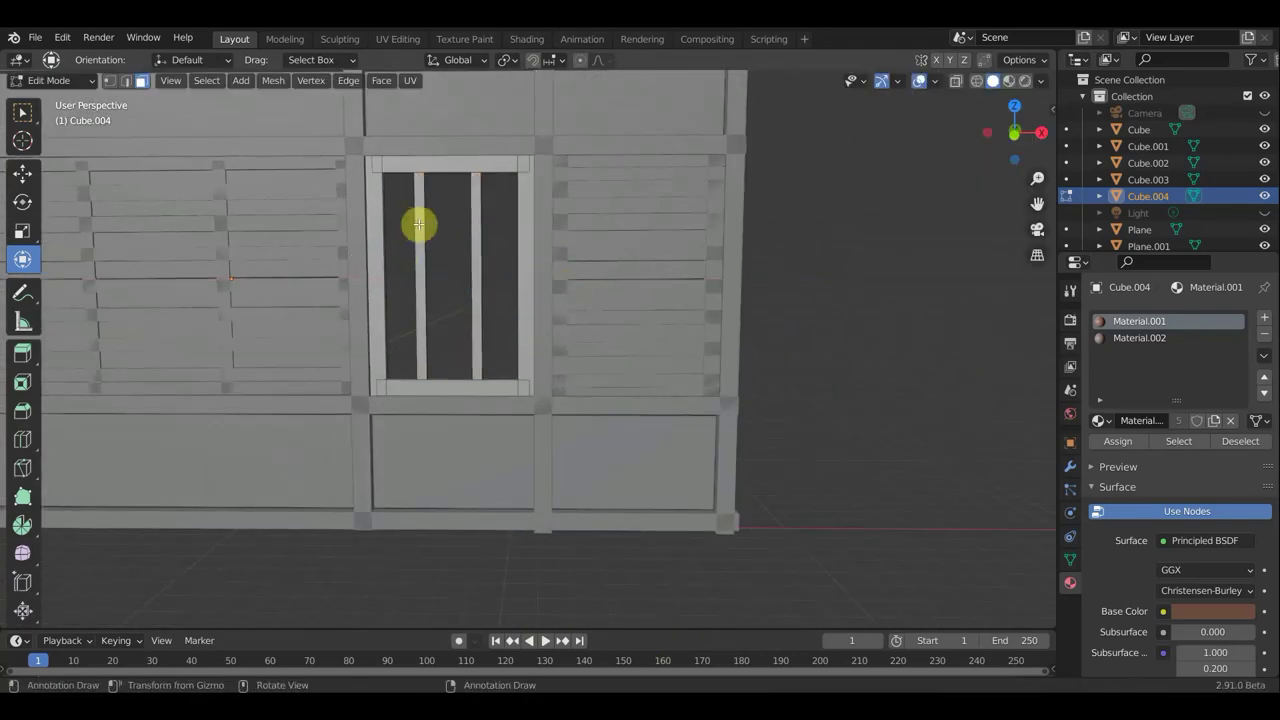
pyautogui.press('KP_1')
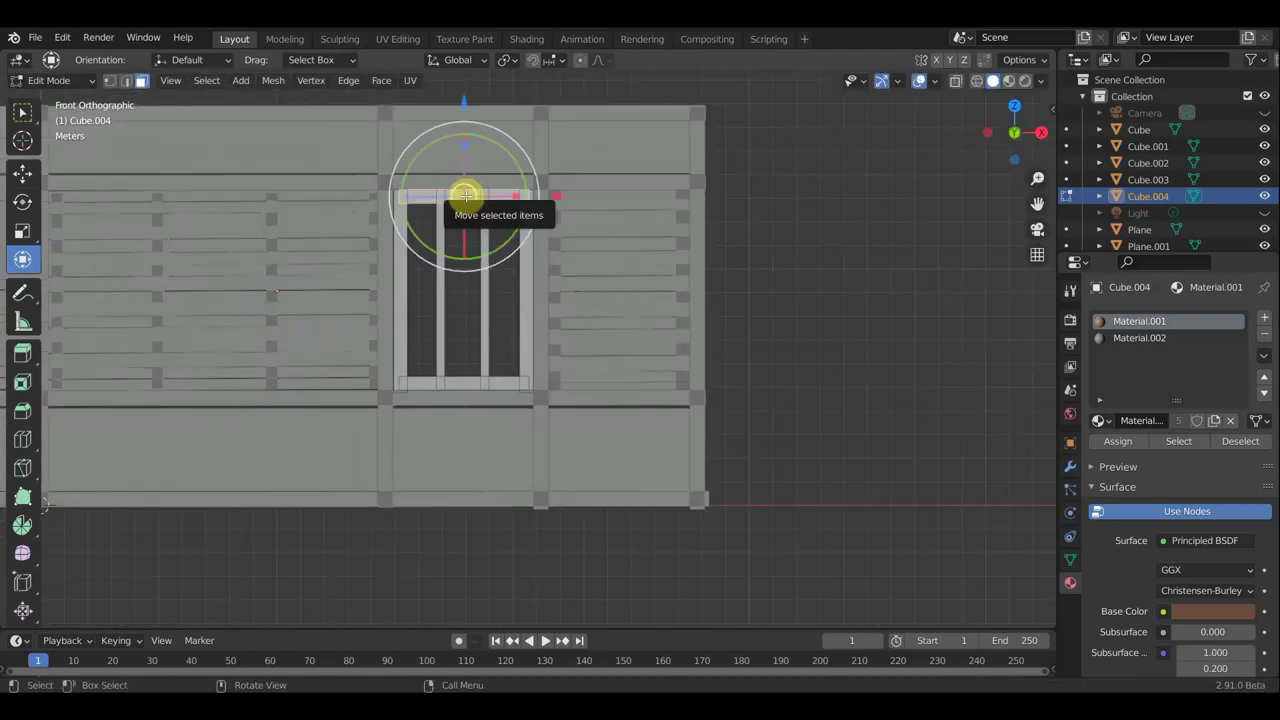
pyautogui.hotkey('shift', 'd')
pyautogui.press('z')
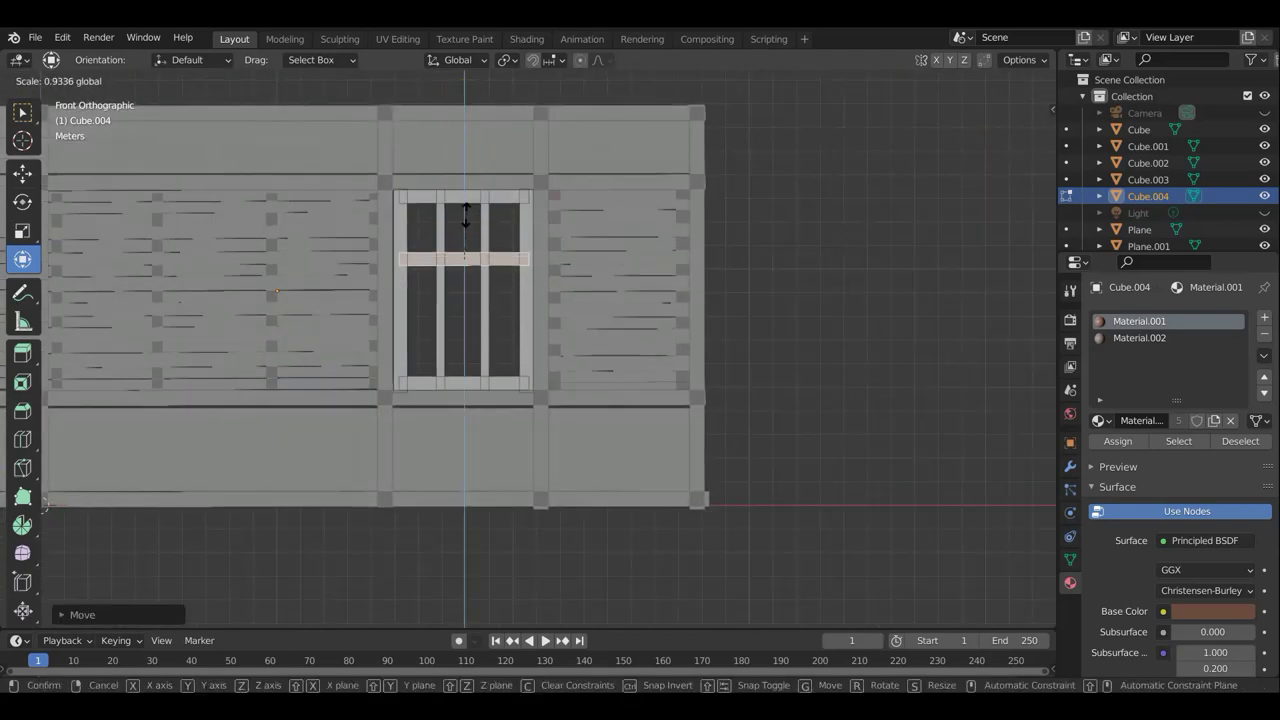
pyautogui.click(465, 218)
pyautogui.moveTo(465, 218); pyautogui.dragTo(728, 123, button='middle')
pyautogui.press('KP_1')
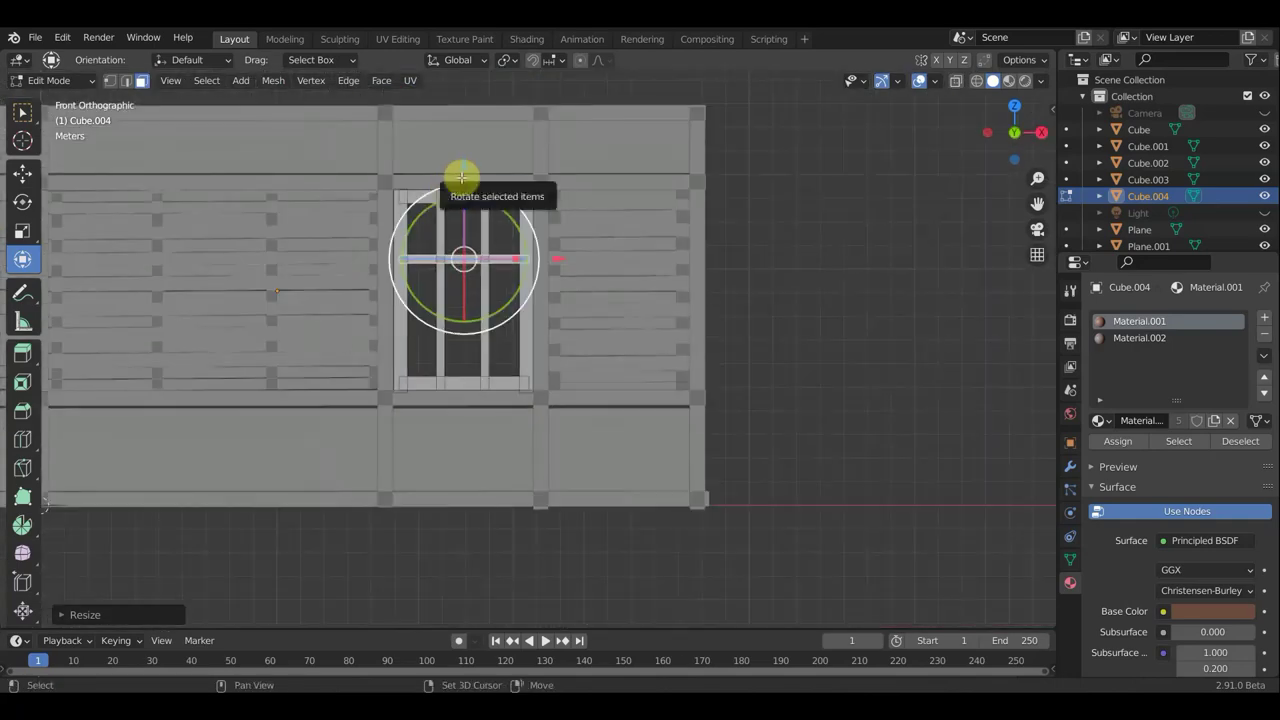
pyautogui.click(467, 231)
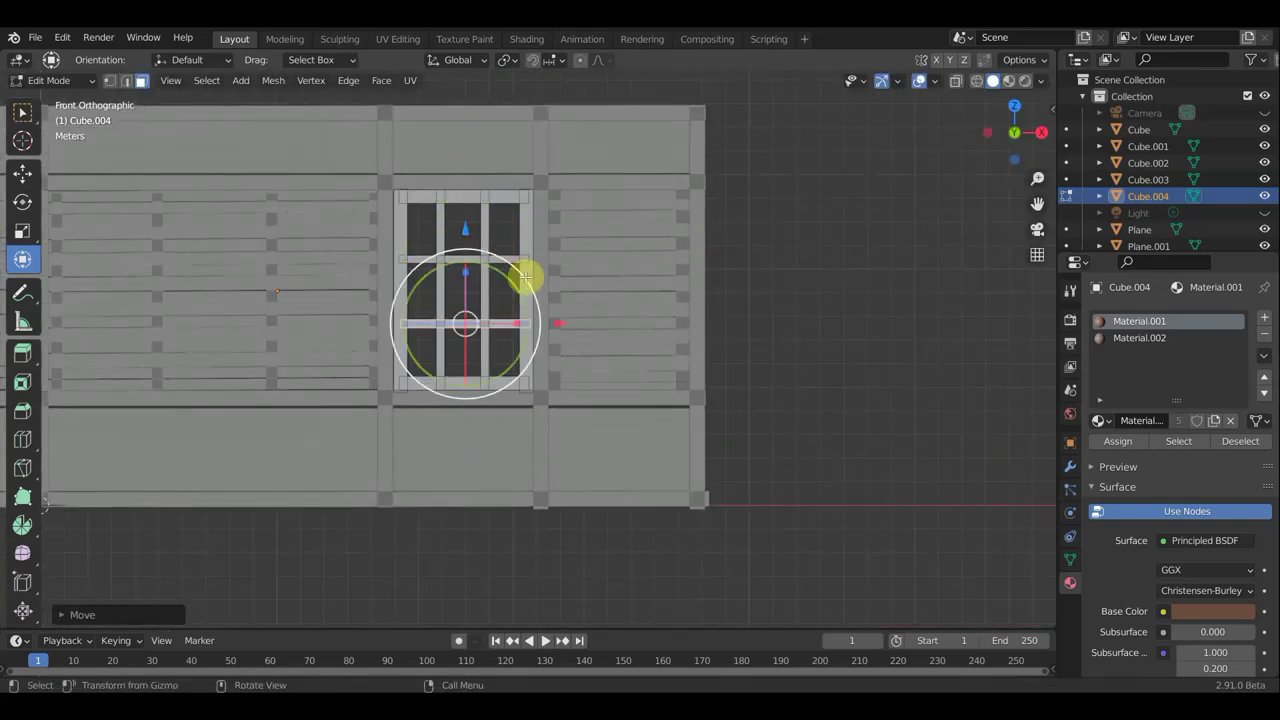
# Select the whole lattice with L and switch the viewport to Material Preview.
pyautogui.press('l')
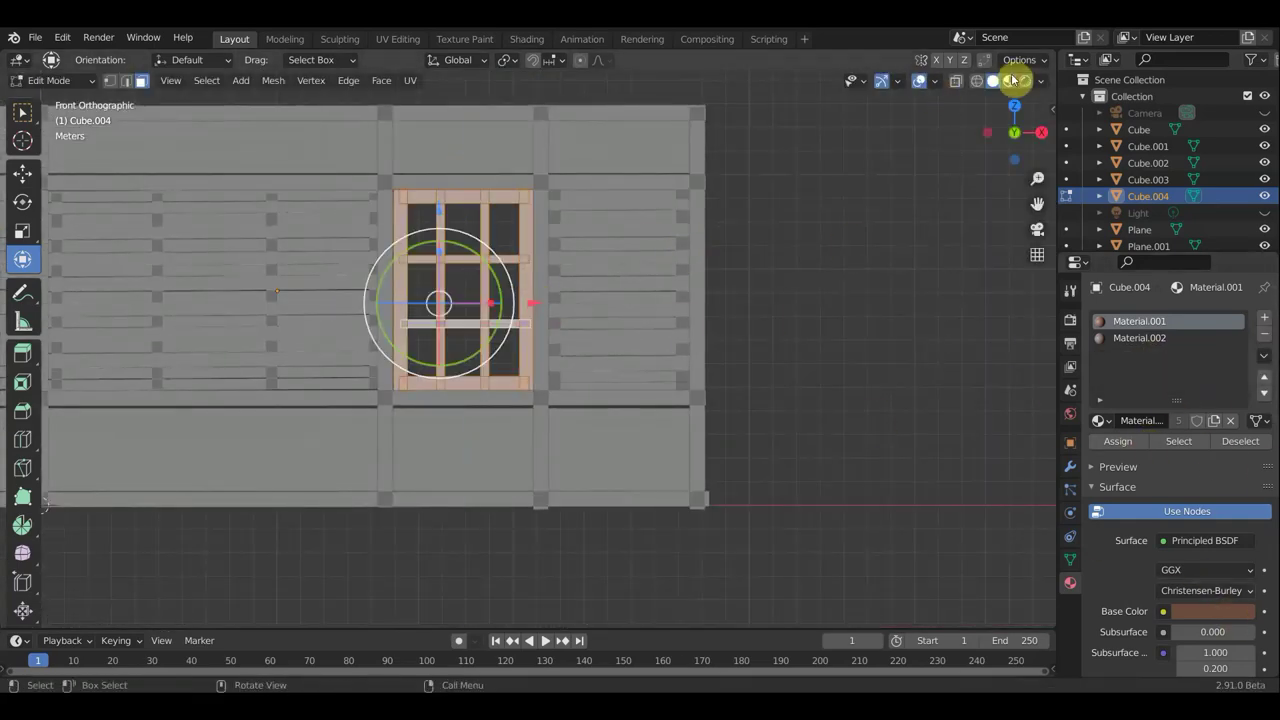
pyautogui.click(1010, 80)
pyautogui.click(863, 333)
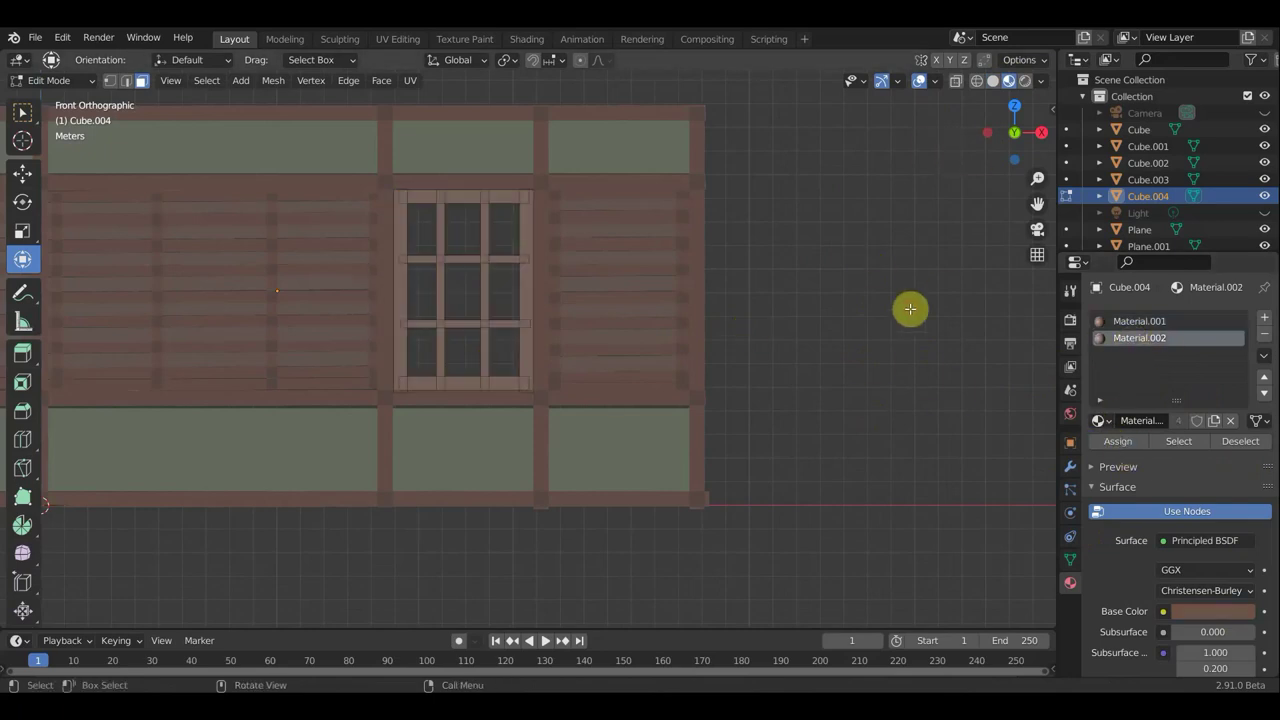
# Lighten the lattice material's Base Color to a pale pinkish tone.
pyautogui.press('l')
pyautogui.click(1213, 611)
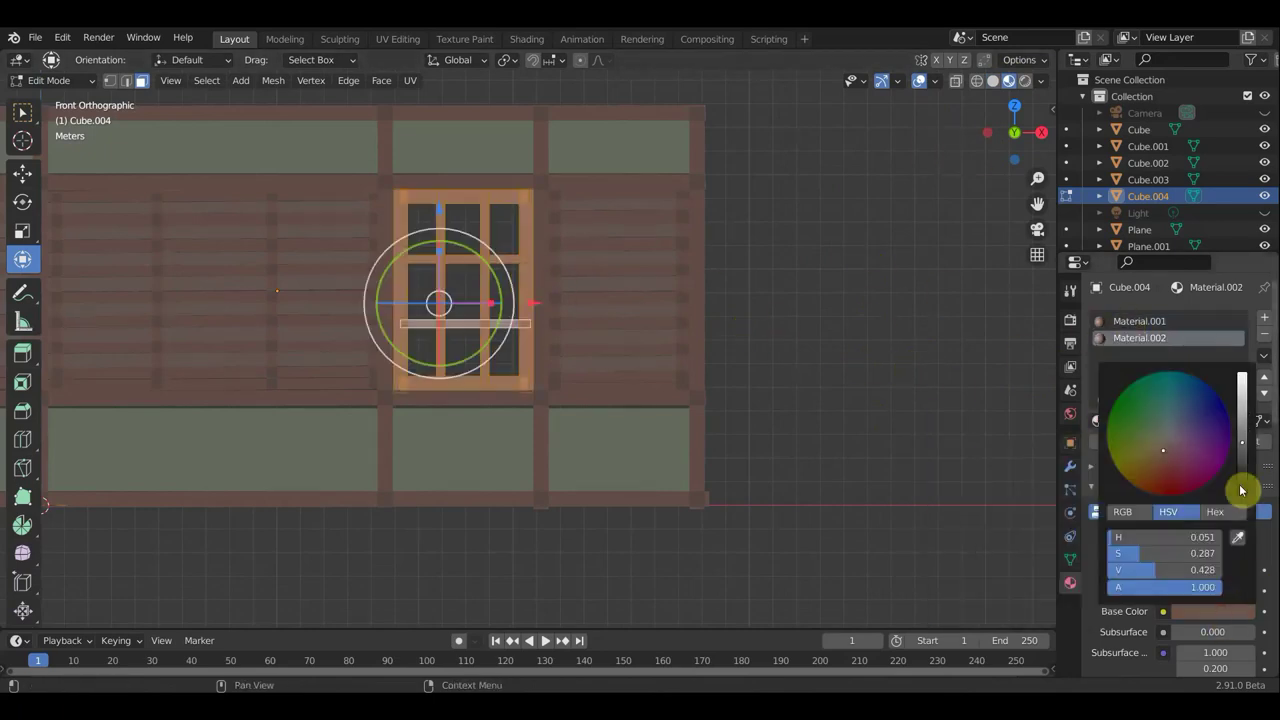
pyautogui.moveTo(1243, 486); pyautogui.dragTo(1242, 428)
pyautogui.click(1139, 321)
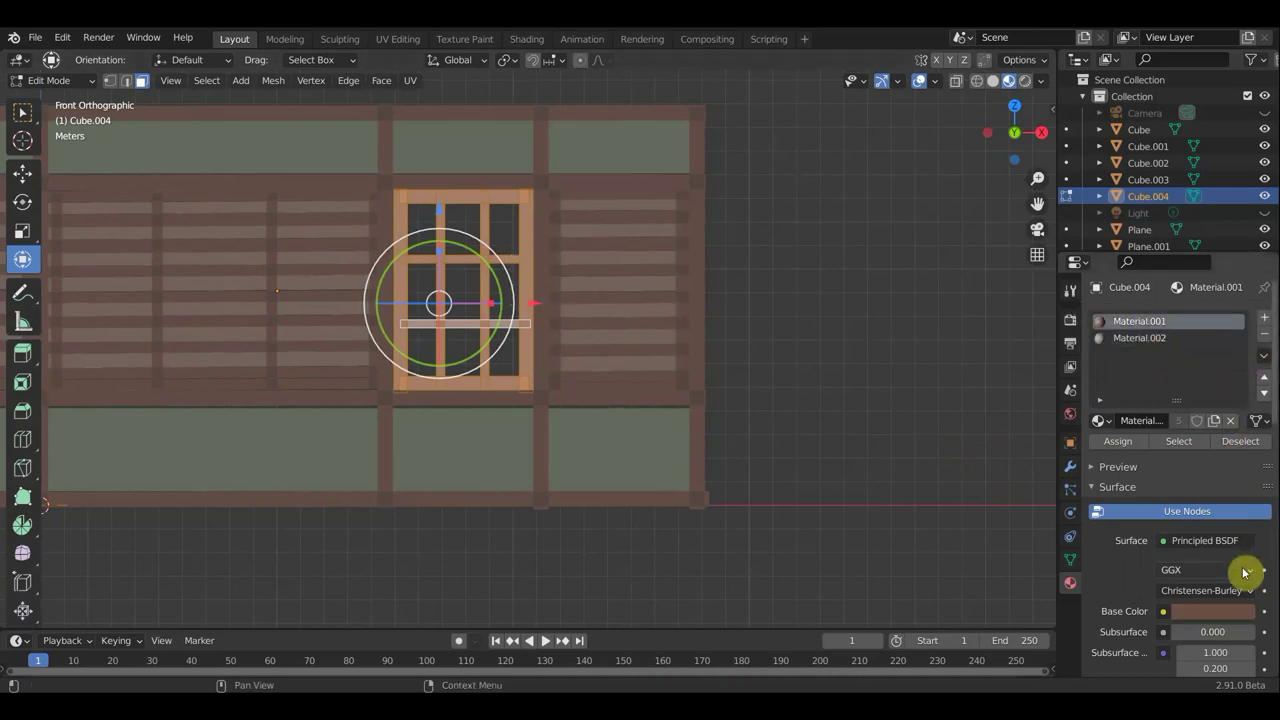
pyautogui.click(1230, 611)
pyautogui.click(1240, 441)
# Leave Edit Mode and select the Plane and Plane.001 objects from the scene list.
pyautogui.moveTo(1100, 445)
pyautogui.mouseDown(button='middle')
pyautogui.moveTo(914, 457)
pyautogui.moveTo(700, 300)
pyautogui.mouseUp(button='middle')
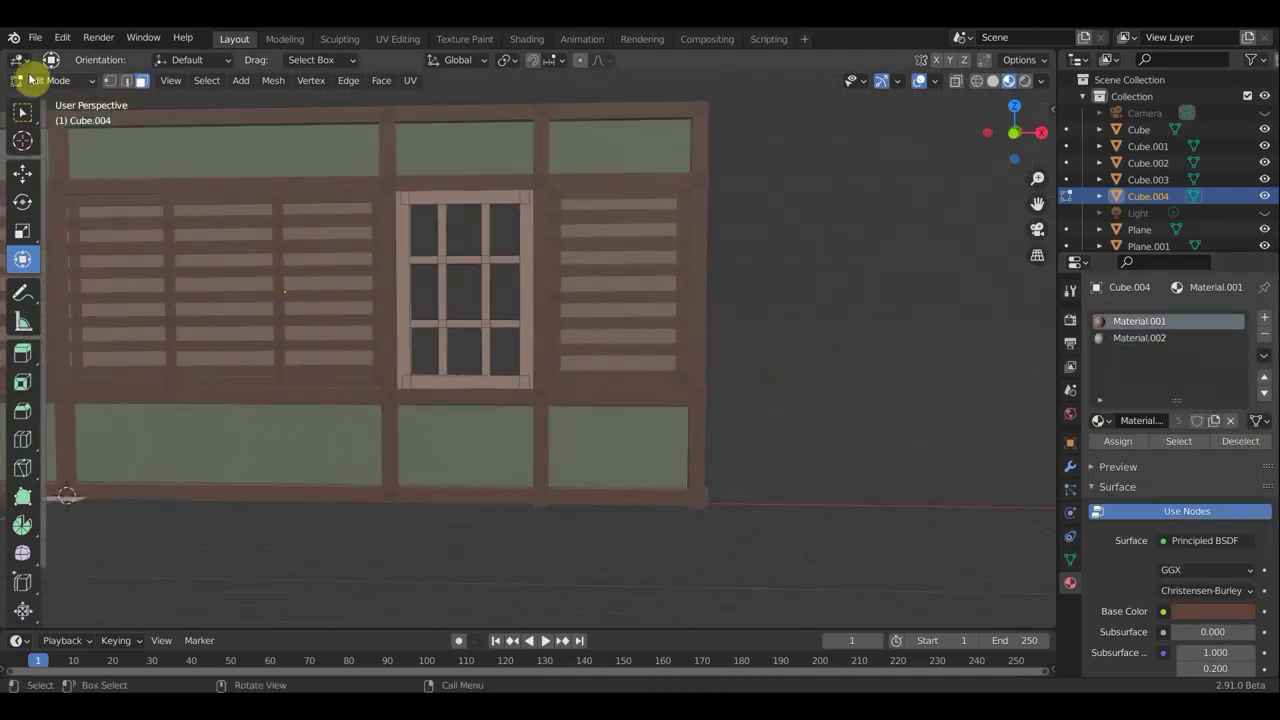
pyautogui.press('Tab')
pyautogui.scroll(-2, 237, 462)
pyautogui.moveTo(156, 438); pyautogui.dragTo(160, 440)
pyautogui.click(1148, 246)
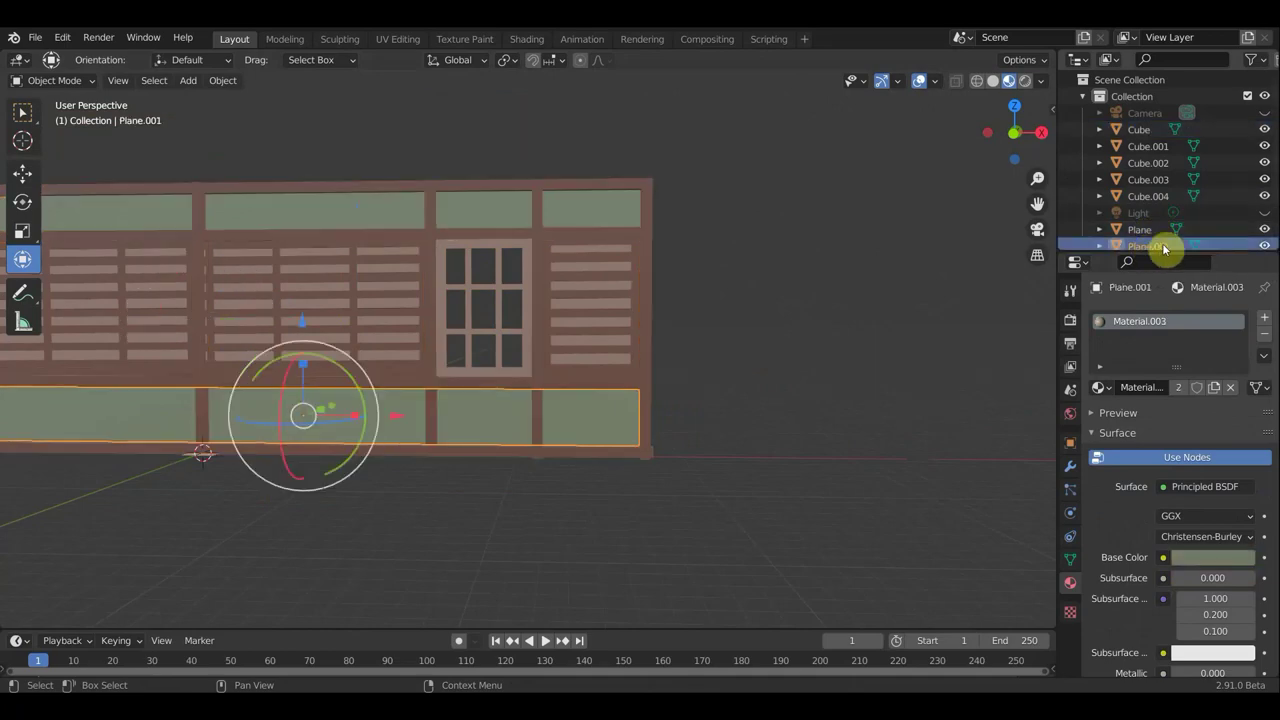
pyautogui.scroll(-1, 1166, 240)
pyautogui.click(1140, 218)
pyautogui.press('KP_Decimal')
pyautogui.scroll(-2, 479, 488)
pyautogui.scroll(-3, 420, 450)
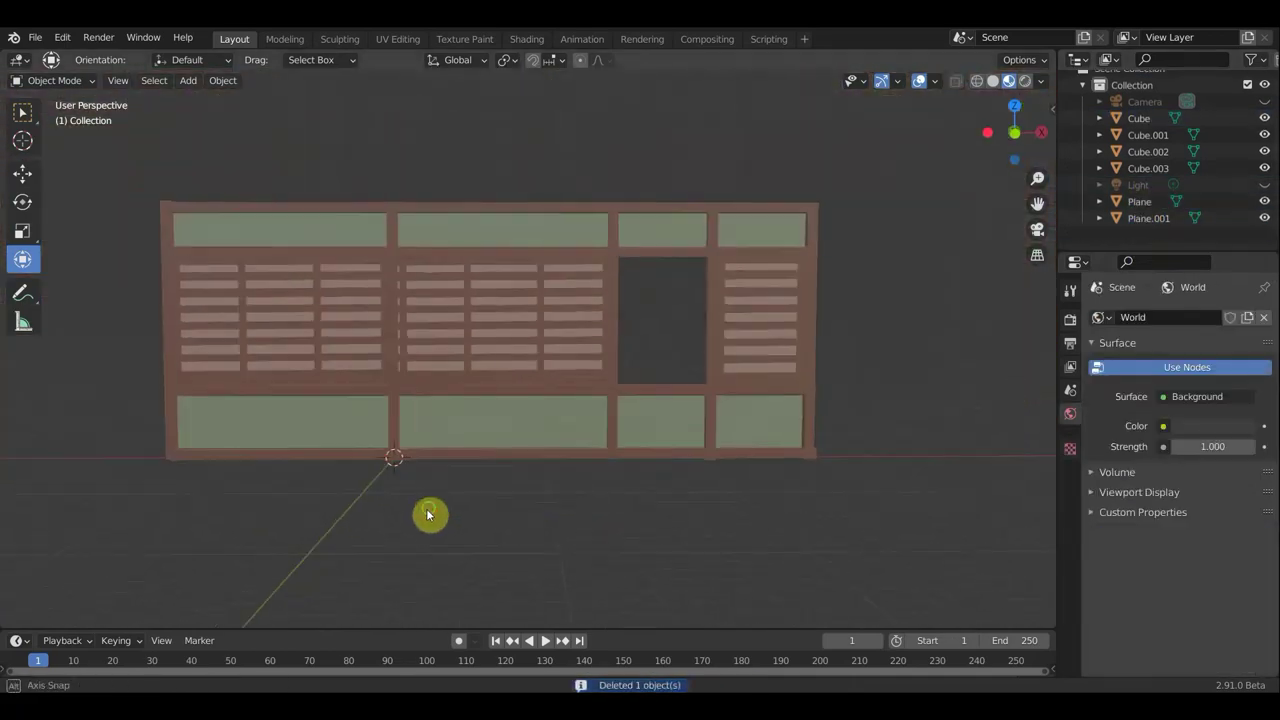
pyautogui.click(410, 475)
pyautogui.press('KP_Decimal')
pyautogui.scroll(-3, 414, 586)
# Reselect the window object, return to Object Mode, and add a new plane with Shift+A.
pyautogui.click(52, 80)
pyautogui.click(50, 106)
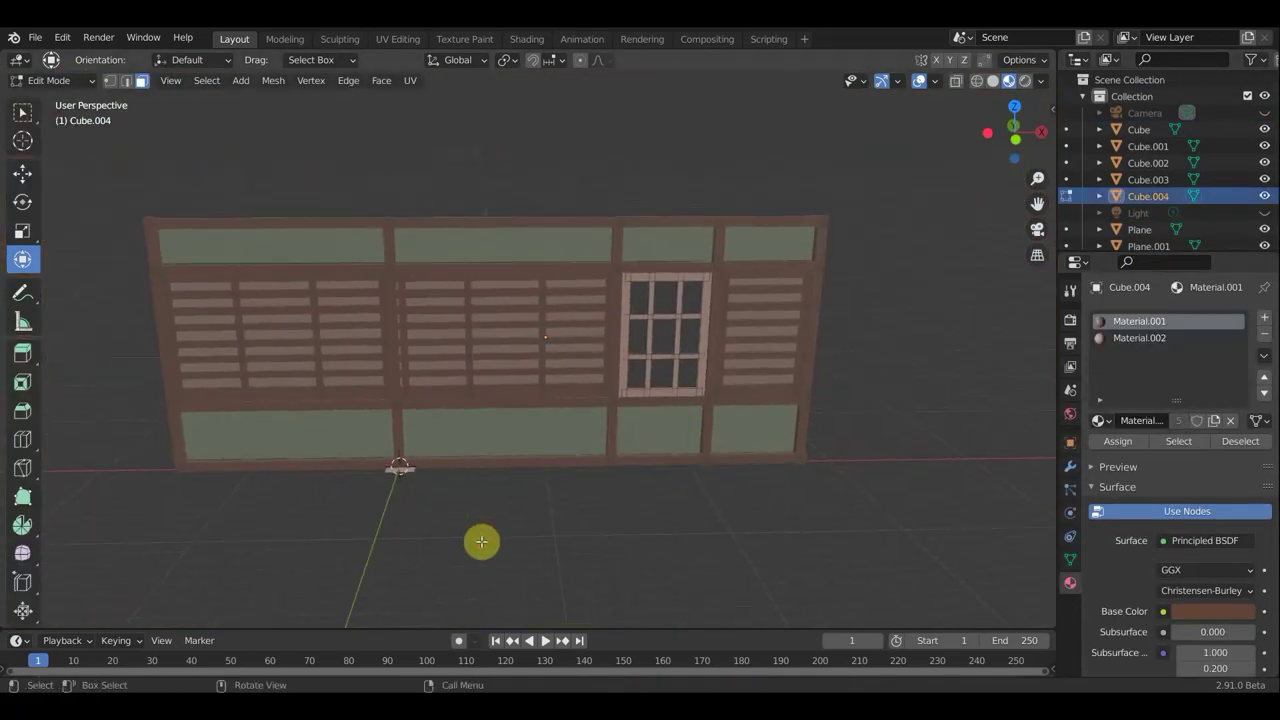
pyautogui.click(52, 80)
pyautogui.click(70, 102)
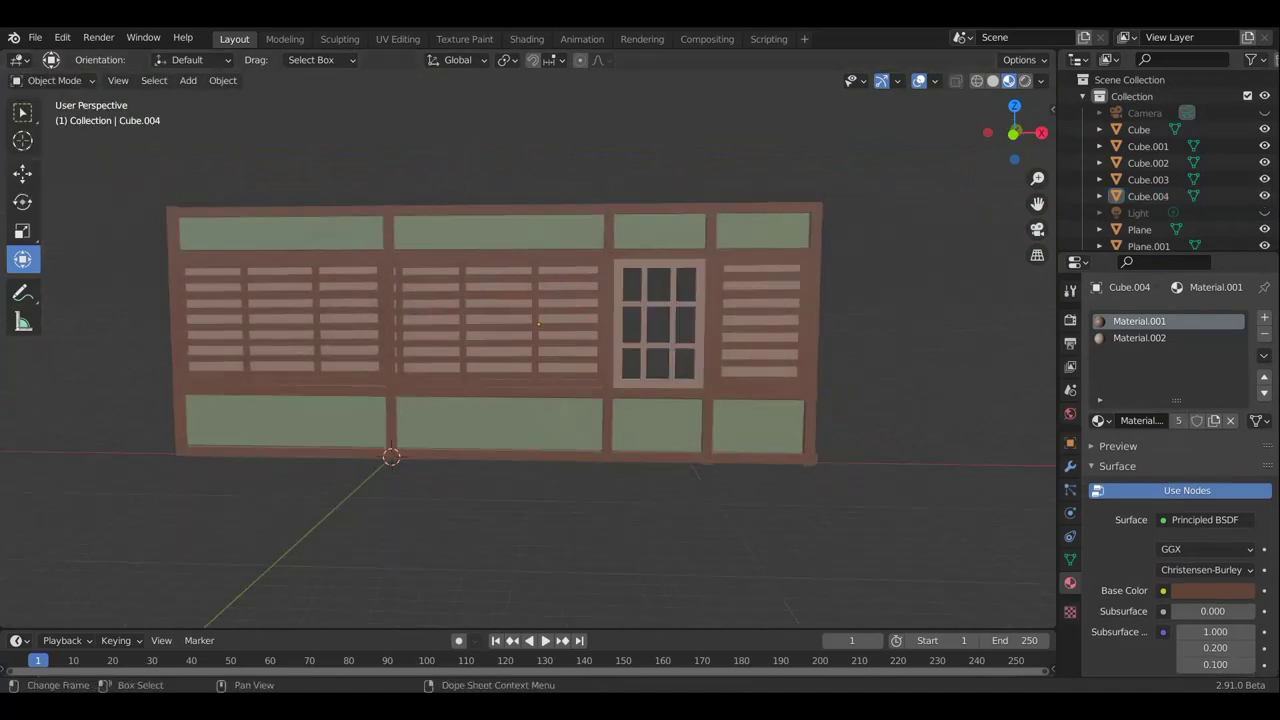
pyautogui.press('Tab')
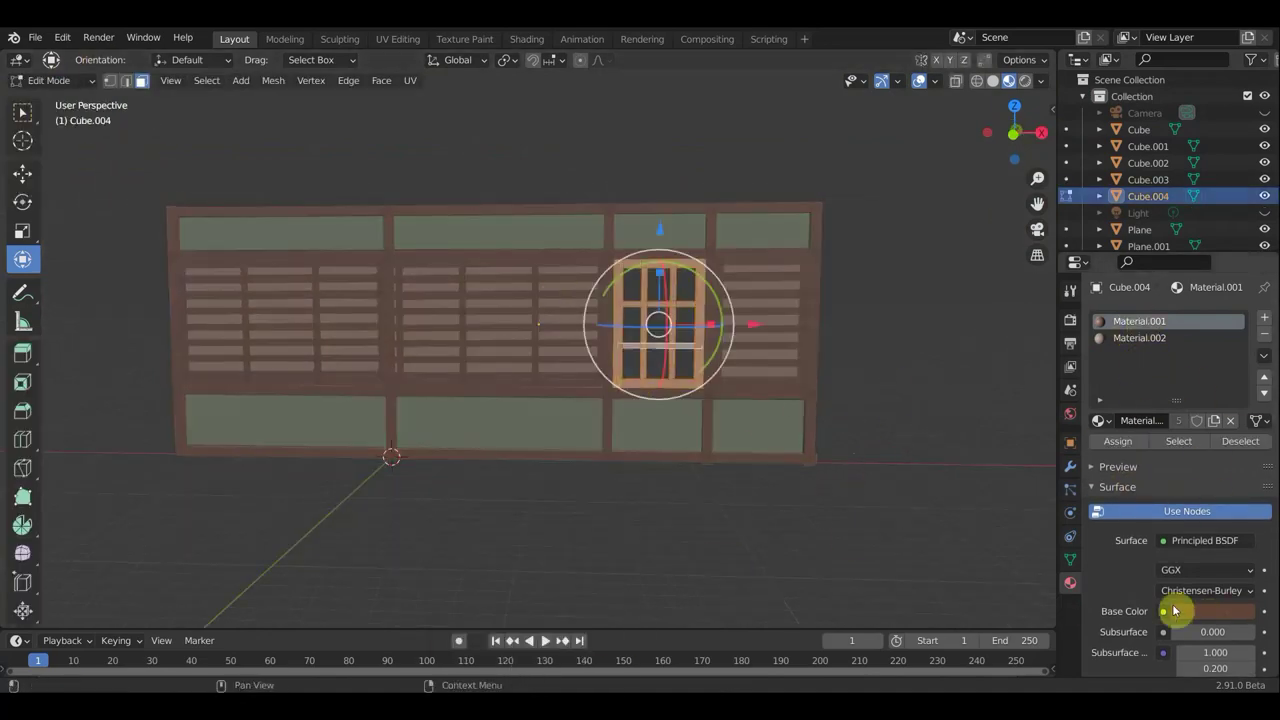
pyautogui.scroll(-2, 420, 286)
pyautogui.press('Tab')
pyautogui.moveTo(420, 286)
pyautogui.mouseDown(button='middle')
pyautogui.moveTo(864, 433)
pyautogui.moveTo(733, 521)
pyautogui.moveTo(775, 530)
pyautogui.mouseUp(button='middle')
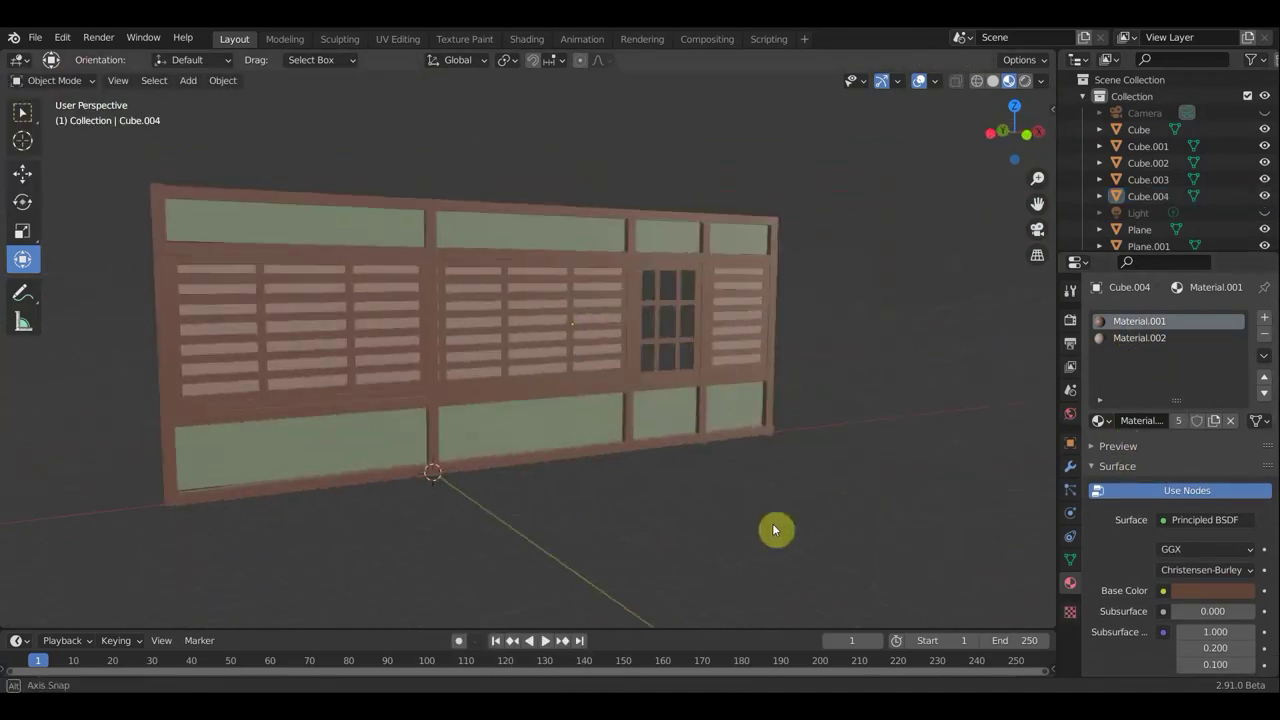
pyautogui.hotkey('shift', 'a')
pyautogui.click(700, 350)
# Stand the plane upright, then move and scale it to fill the window opening behind the lattice.
pyautogui.press('r')
pyautogui.press('KP_3')
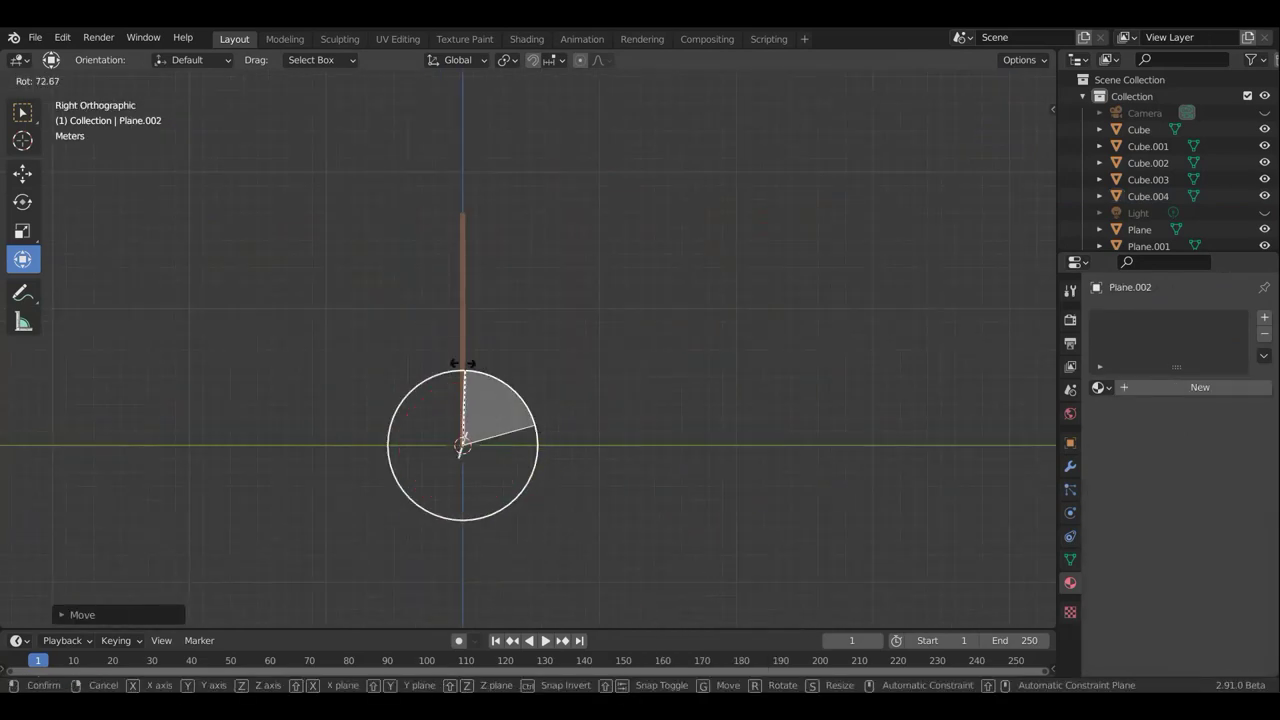
pyautogui.click(645, 542)
pyautogui.press('KP_1')
pyautogui.press('g')
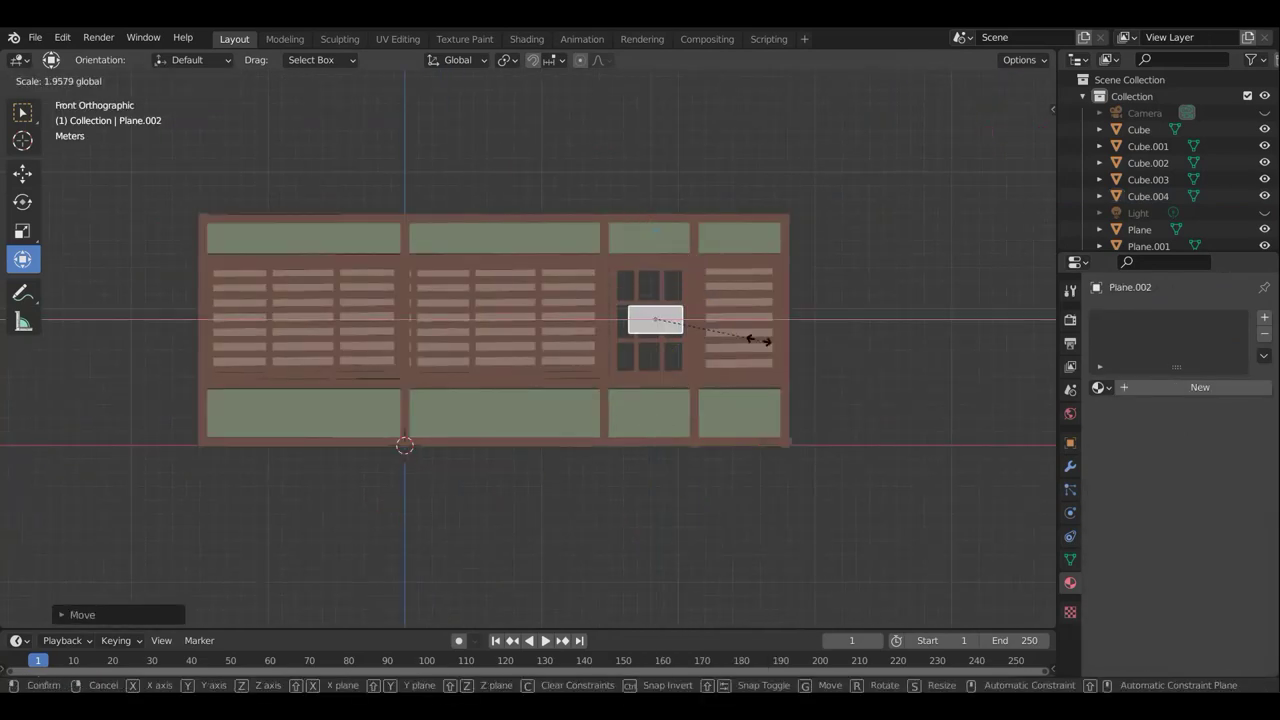
pyautogui.click(745, 330)
pyautogui.press('g')
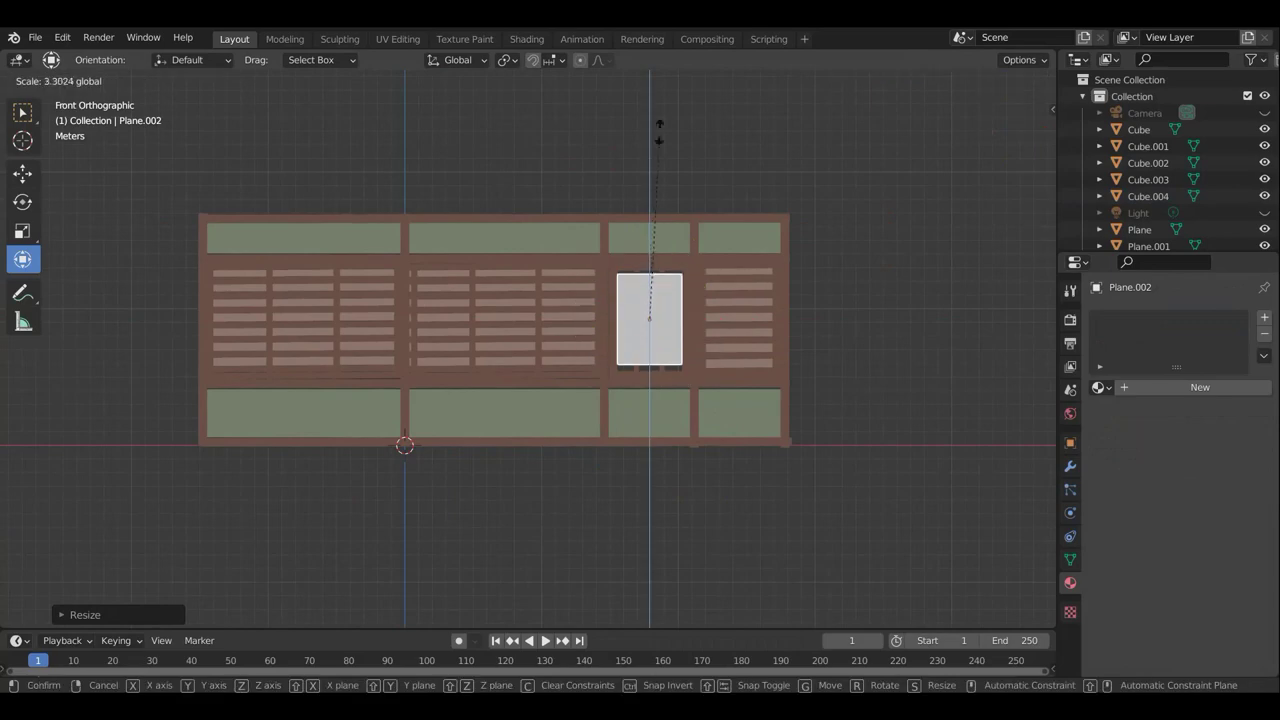
pyautogui.click(659, 131)
pyautogui.moveTo(908, 360)
pyautogui.mouseDown(button='middle')
pyautogui.moveTo(686, 425)
pyautogui.moveTo(531, 331)
pyautogui.moveTo(749, 363)
pyautogui.mouseUp(button='middle')
pyautogui.press('KP_1')
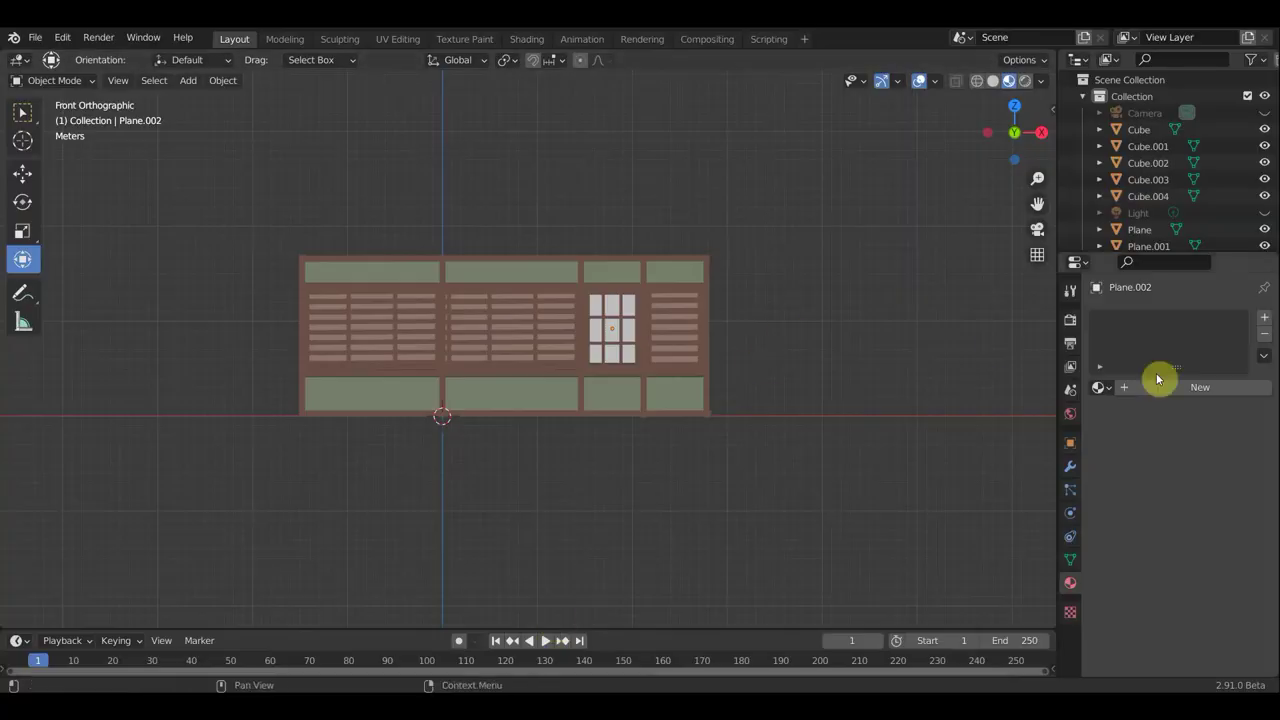
# Give the pane its own new material, Material.004, and refine its fit in the window.
pyautogui.click(1158, 378)
pyautogui.scroll(2, 843, 529)
pyautogui.moveTo(652, 264); pyautogui.dragTo(649, 228)
pyautogui.scroll(-4, 896, 440)
# Select the lower panel strip and check its base colour in Edit Mode.
pyautogui.click(508, 399)
pyautogui.scroll(2, 508, 399)
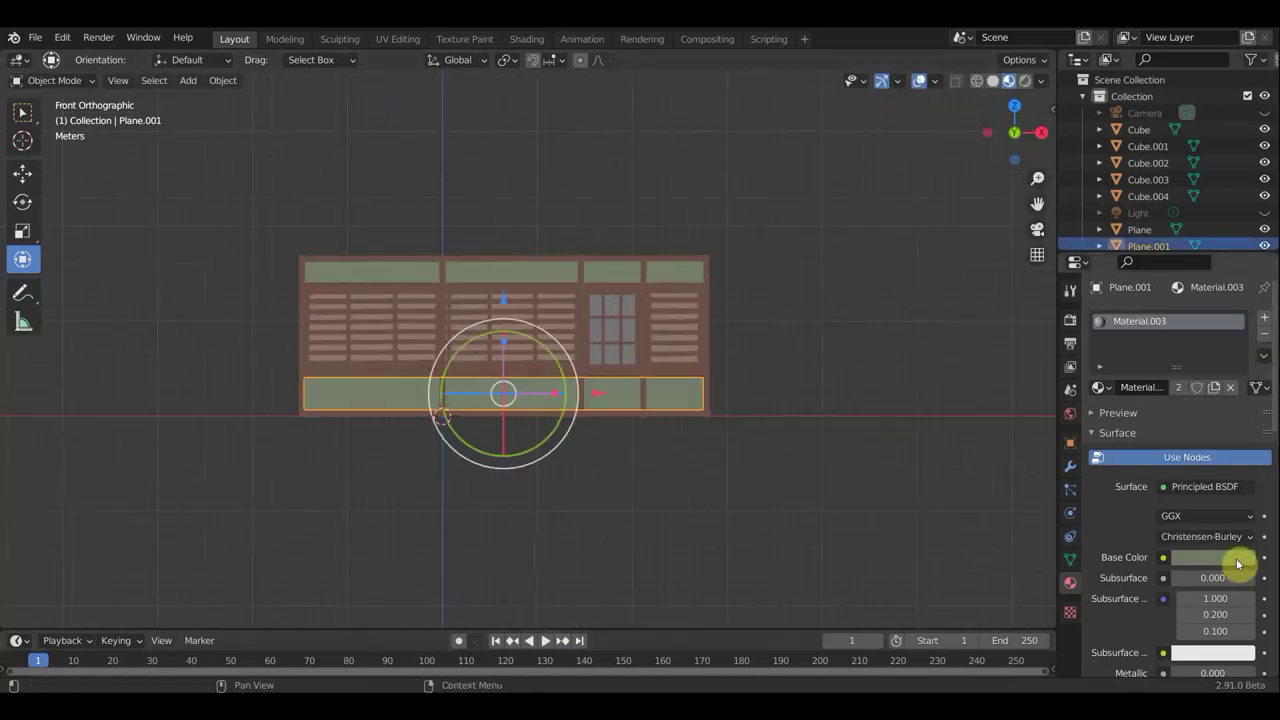
pyautogui.click(1237, 557)
pyautogui.press('Tab')
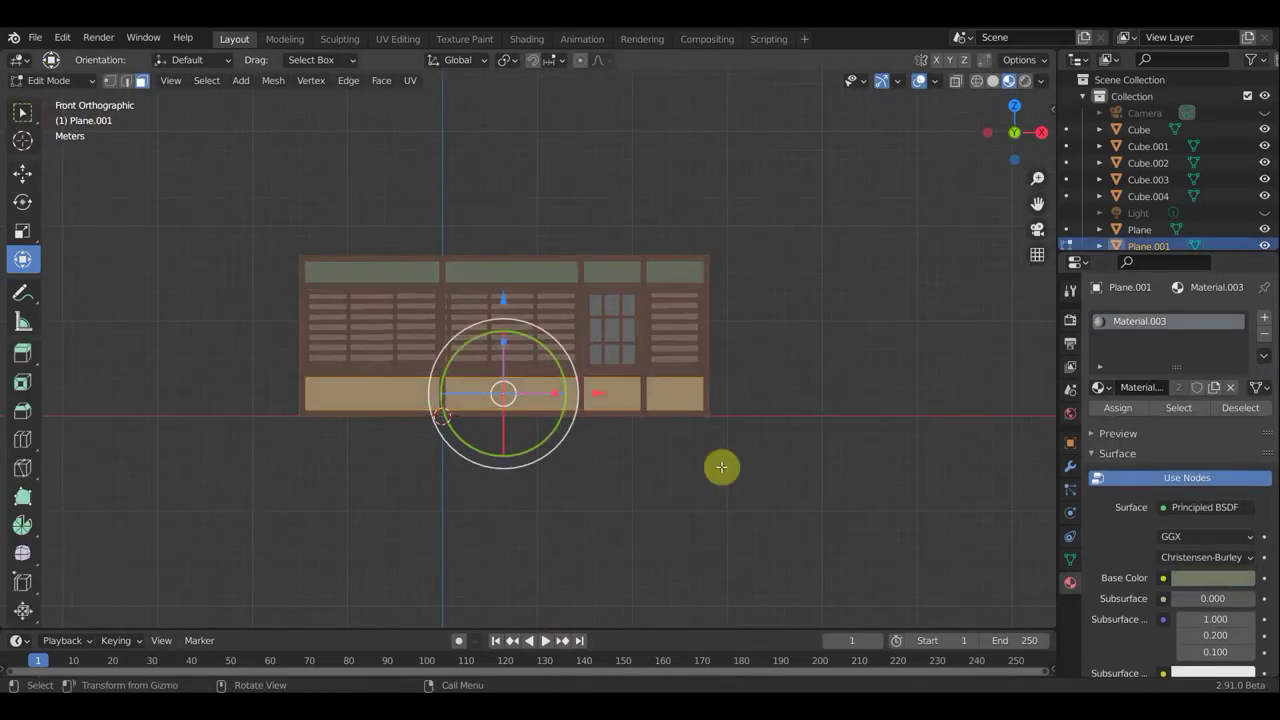
pyautogui.click(1213, 578)
pyautogui.click(1173, 402)
pyautogui.press('Tab')
# Add a second slot with a new light-grey Material.005 and assign it to the lower panels.
pyautogui.click(1264, 317)
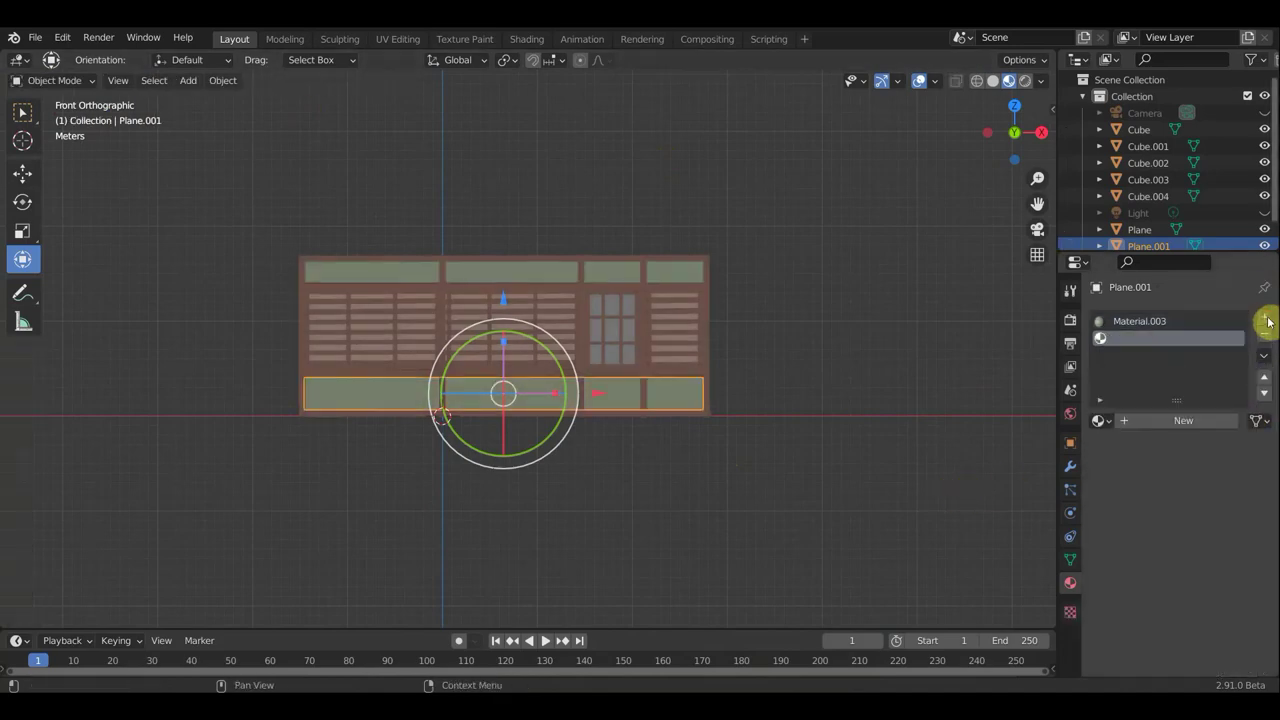
pyautogui.click(1177, 418)
pyautogui.click(1213, 590)
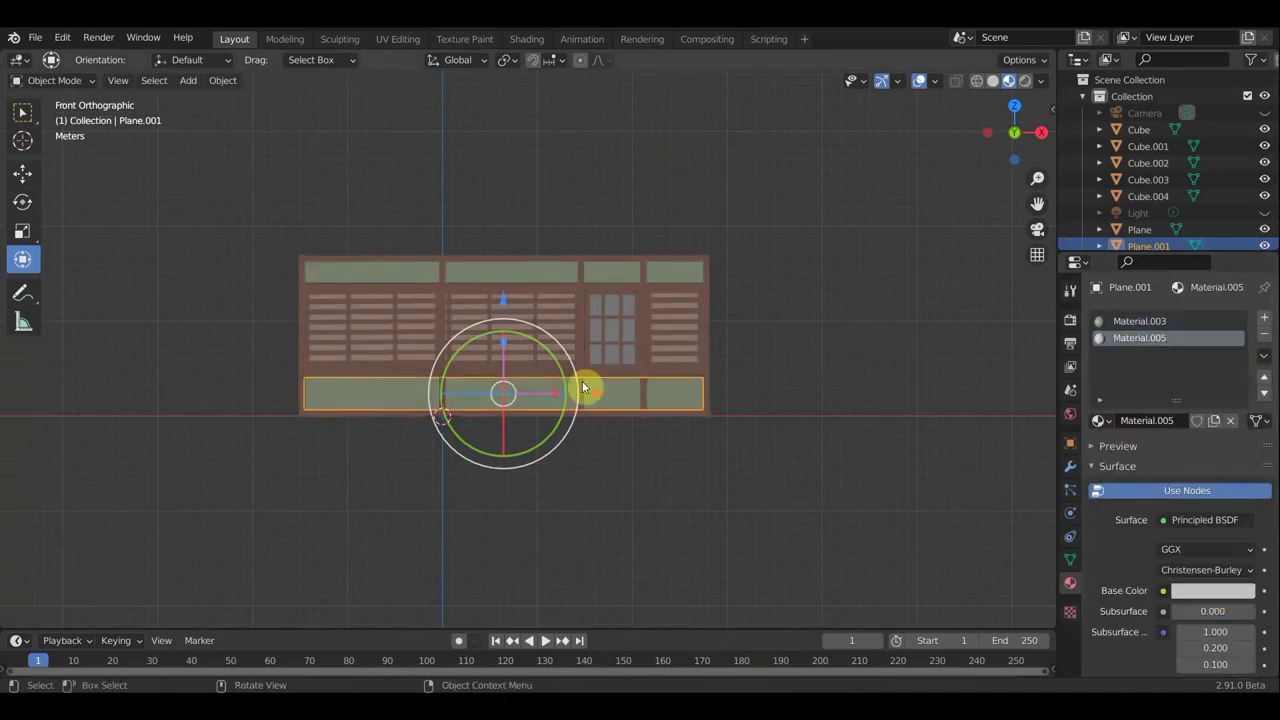
pyautogui.press('Tab')
pyautogui.click(1113, 443)
pyautogui.click(52, 80)
pyautogui.click(50, 100)
pyautogui.scroll(3, 832, 278)
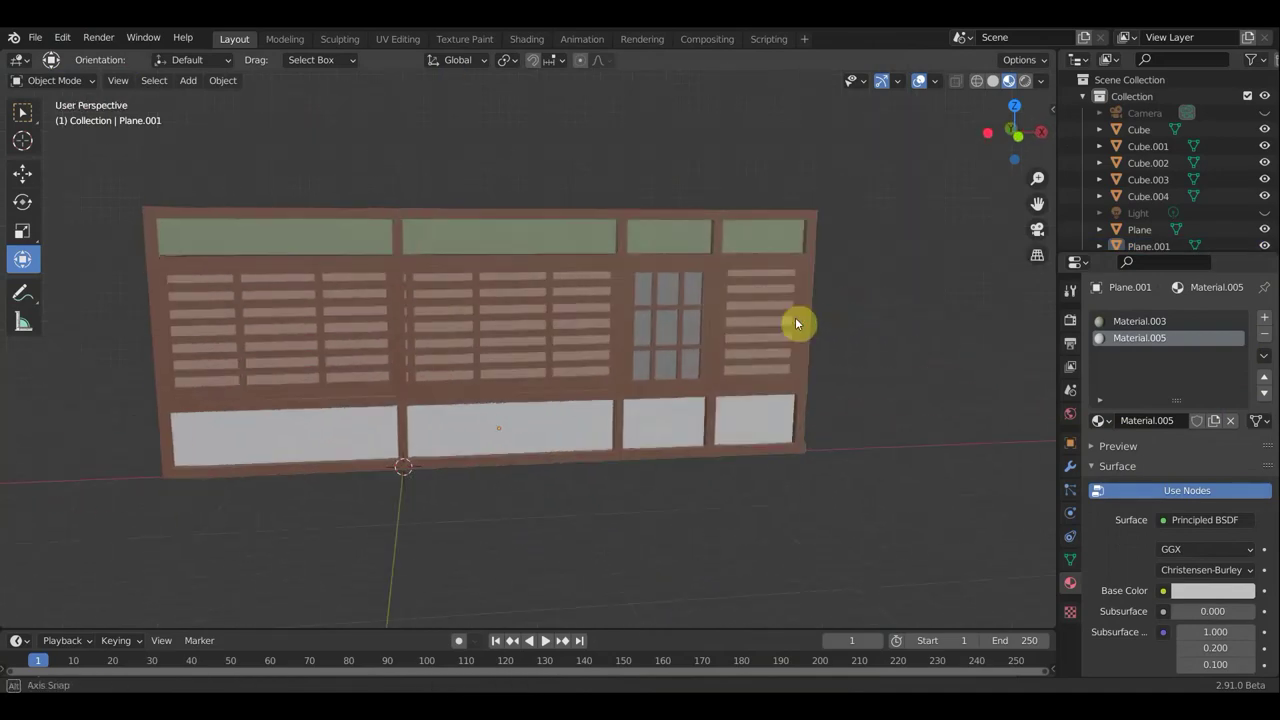
pyautogui.scroll(-2, 797, 323)
# Move and shrink the grey panel so it covers the left slatted section.
pyautogui.click(629, 325)
pyautogui.press('g')
pyautogui.click(425, 330)
pyautogui.moveTo(425, 330)
pyautogui.mouseDown(button='middle')
pyautogui.moveTo(986, 343)
pyautogui.moveTo(449, 251)
pyautogui.mouseUp(button='middle')
pyautogui.press('KP_1')
pyautogui.scroll(2, 450, 347)
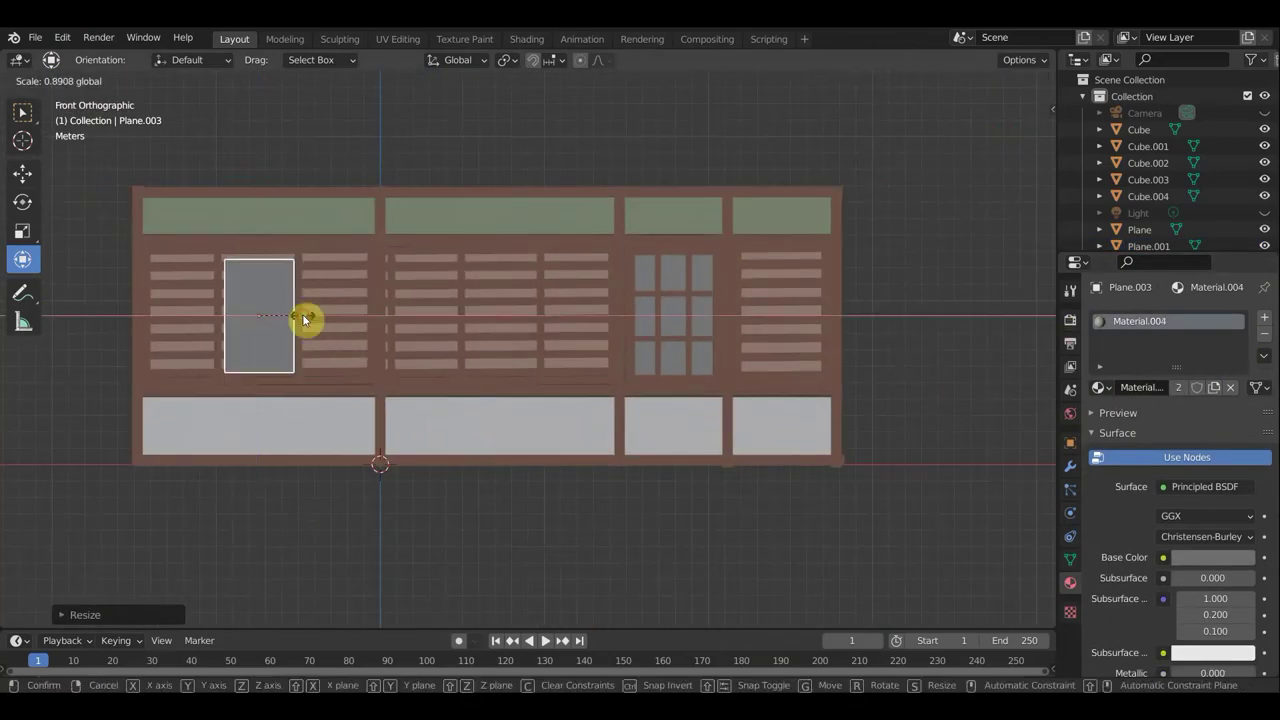
pyautogui.click(305, 320)
# Duplicate the grey panel onto the middle slatted section and fine-tune its position.
pyautogui.hotkey('shift', 'd')
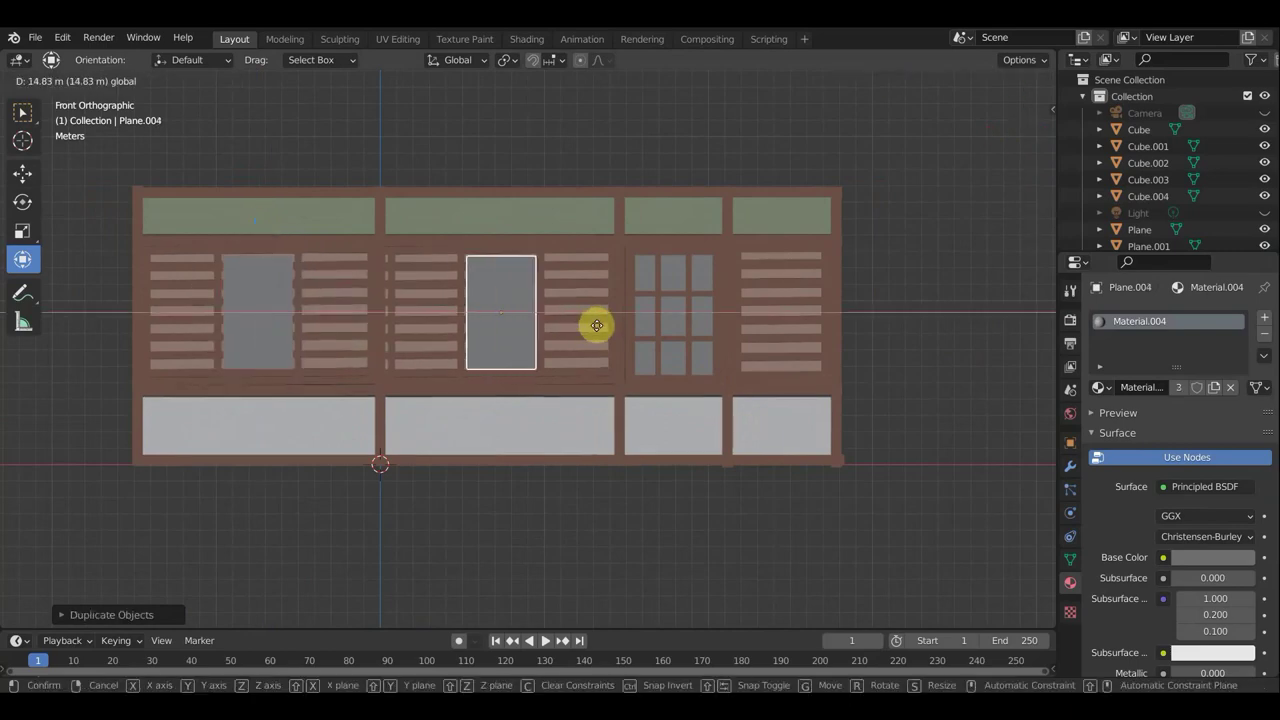
pyautogui.click(597, 325)
pyautogui.scroll(1, 194, 305)
pyautogui.click(194, 305)
pyautogui.scroll(1, 529, 294)
pyautogui.click(529, 294)
pyautogui.press('g')
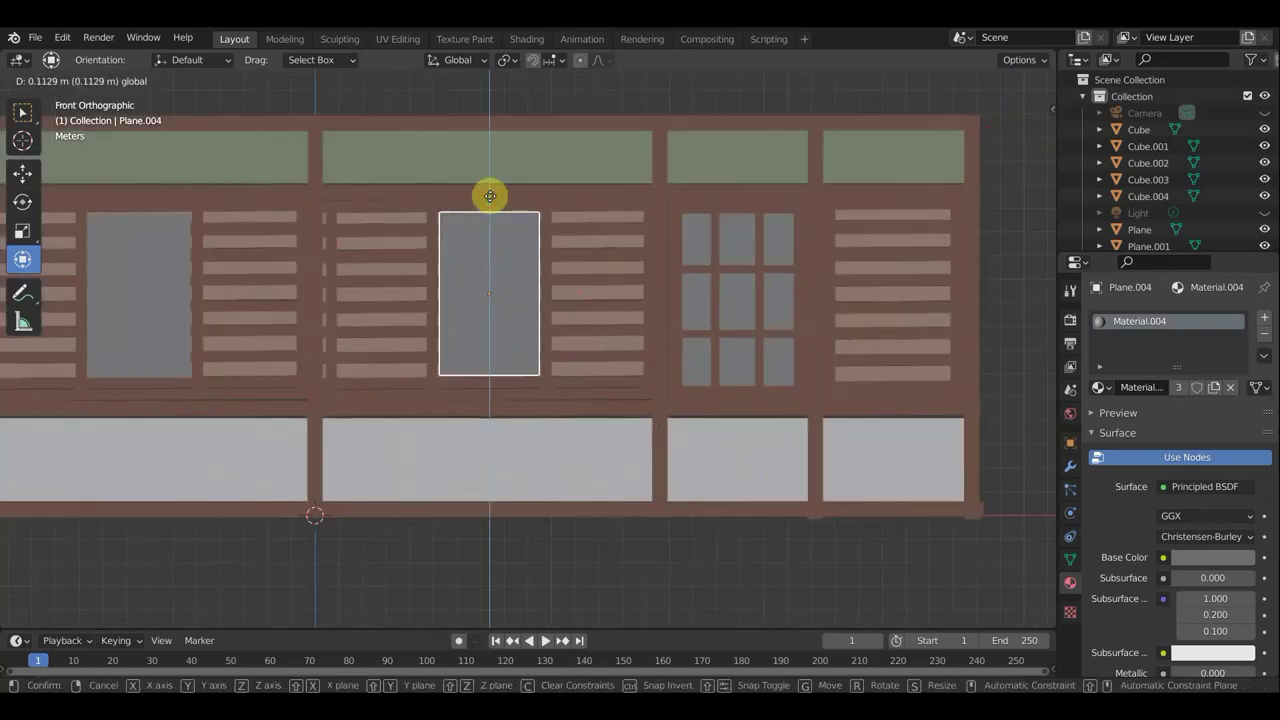
pyautogui.click(491, 199)
pyautogui.moveTo(491, 199); pyautogui.dragTo(666, 560, button='middle')
pyautogui.hotkey('shift', 'a')
# Add a floor plane, enlarge it, stretch it along X, and slide it under the wall.
pyautogui.click(423, 363)
pyautogui.press('s')
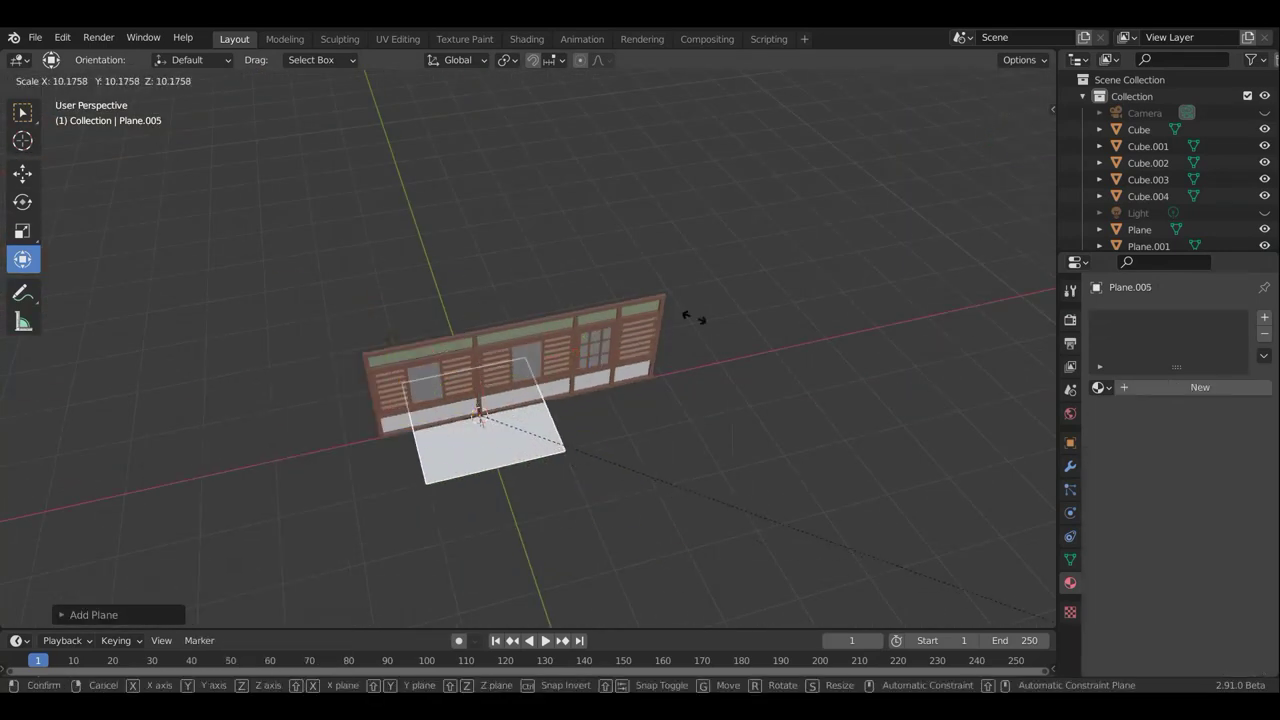
pyautogui.click(604, 548)
pyautogui.press('KP_7')
pyautogui.press('s')
pyautogui.press('x')
pyautogui.click(606, 457)
pyautogui.moveTo(606, 457); pyautogui.dragTo(666, 377, button='middle')
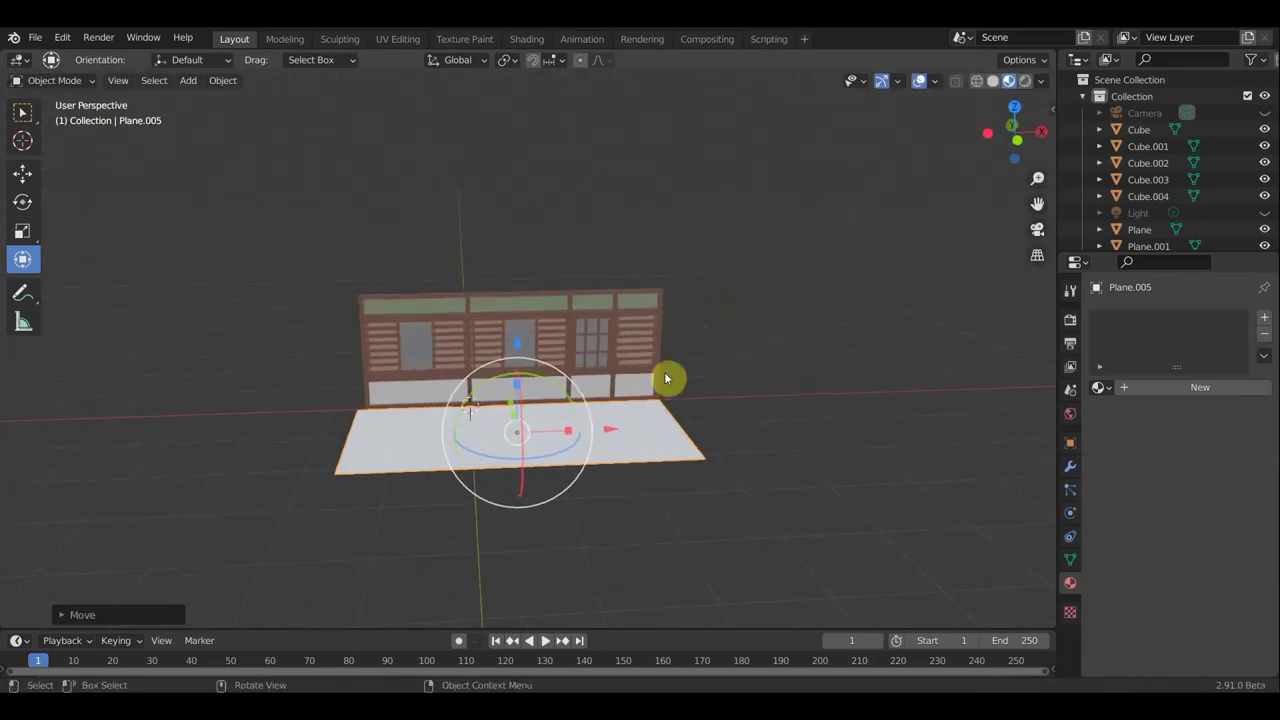
pyautogui.press('g')
pyautogui.click(695, 440)
pyautogui.moveTo(695, 440)
pyautogui.mouseDown(button='middle')
pyautogui.moveTo(620, 431)
pyautogui.moveTo(523, 449)
pyautogui.mouseUp(button='middle')
pyautogui.scroll(-1, 605, 367)
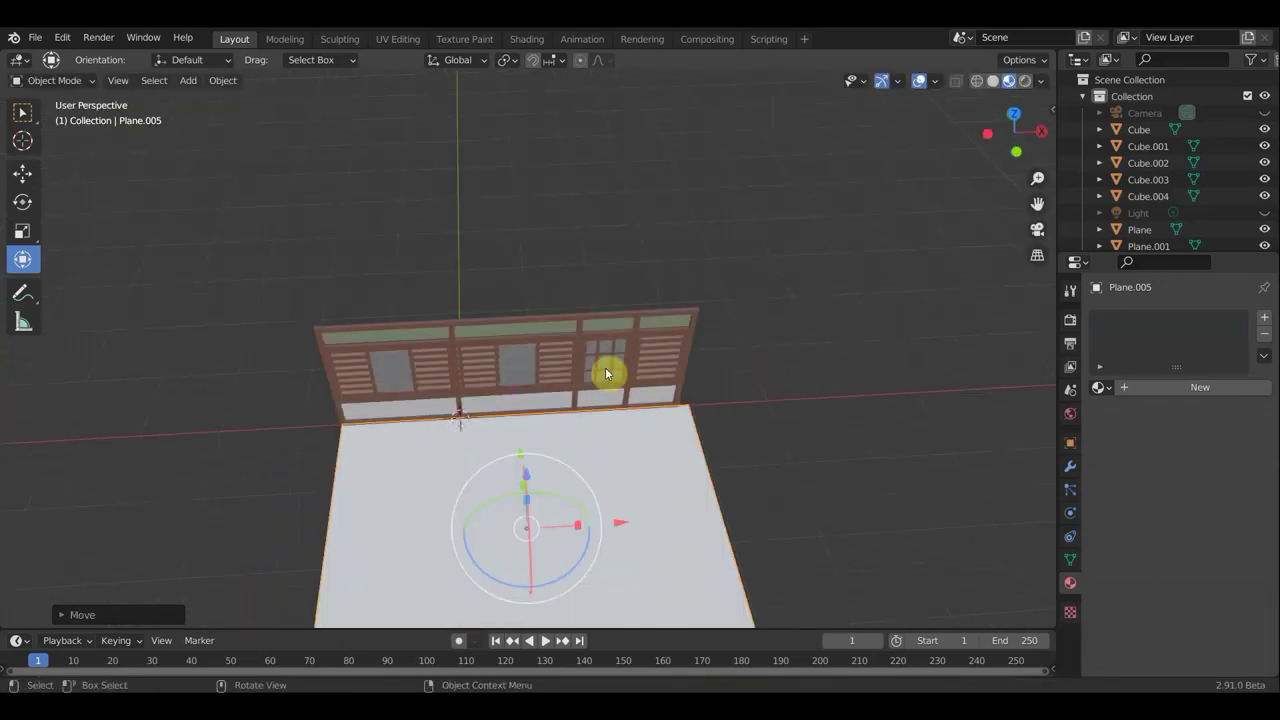
pyautogui.scroll(2, 573, 375)
# Duplicate the four wall pieces and turn the copy 90 degrees beside the original wall.
pyautogui.click(263, 329)
pyautogui.keyDown('shift'); pyautogui.click(654, 374); pyautogui.keyUp('shift')
pyautogui.keyDown('shift'); pyautogui.click(349, 386); pyautogui.keyUp('shift')
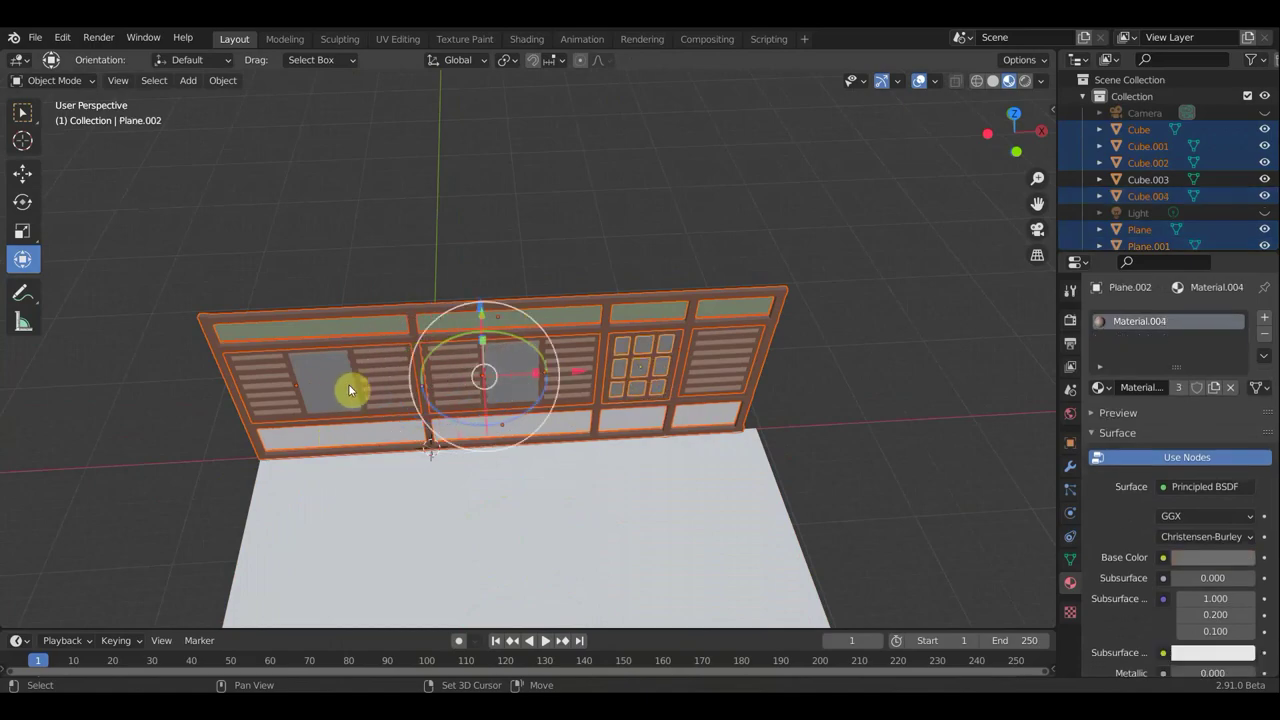
pyautogui.keyDown('shift'); pyautogui.click(719, 345); pyautogui.keyUp('shift')
pyautogui.hotkey('shift', 'd')
pyautogui.press('KP_7')
pyautogui.rightClick(593, 350)
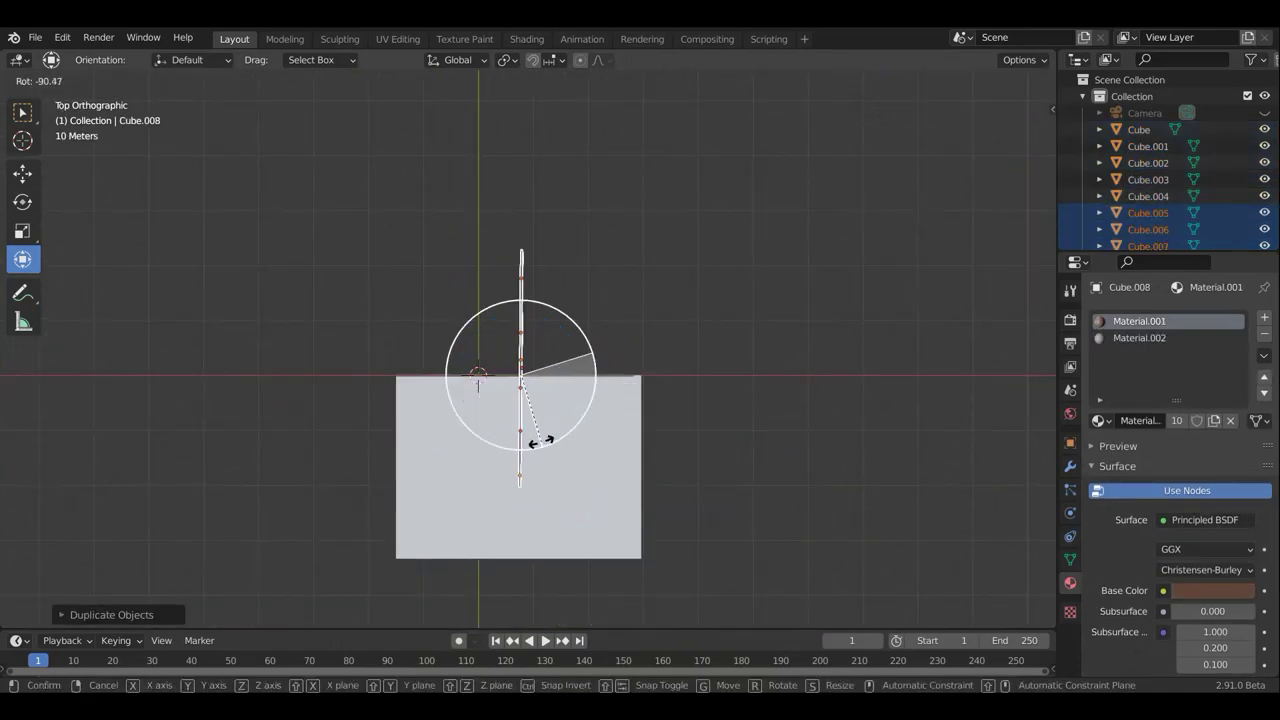
pyautogui.click(541, 441)
pyautogui.press('g')
pyautogui.click(663, 301)
pyautogui.click(644, 405)
pyautogui.moveTo(644, 405)
pyautogui.mouseDown(button='middle')
pyautogui.moveTo(903, 380)
pyautogui.moveTo(857, 434)
pyautogui.moveTo(569, 271)
pyautogui.mouseUp(button='middle')
# Enlarge the side wall and adjust its position and rotation at the room corner.
pyautogui.press('s')
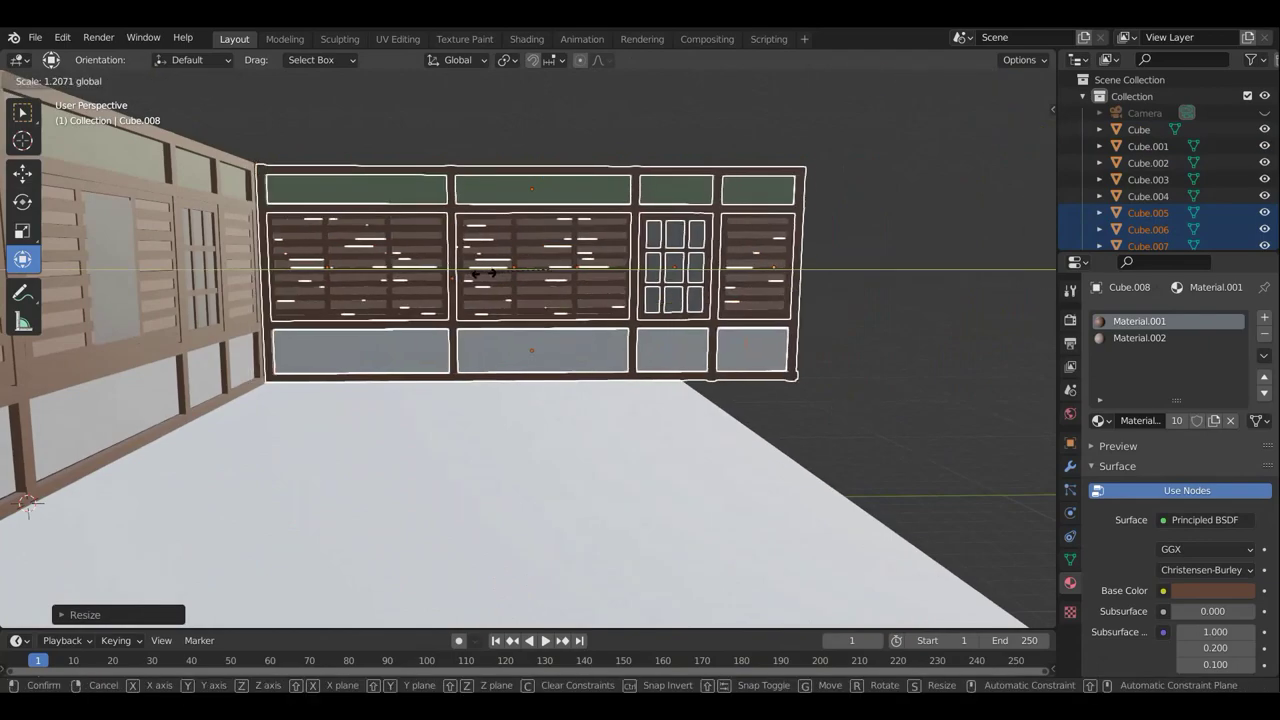
pyautogui.click(563, 171)
pyautogui.press('g')
pyautogui.click(478, 278)
pyautogui.press('r')
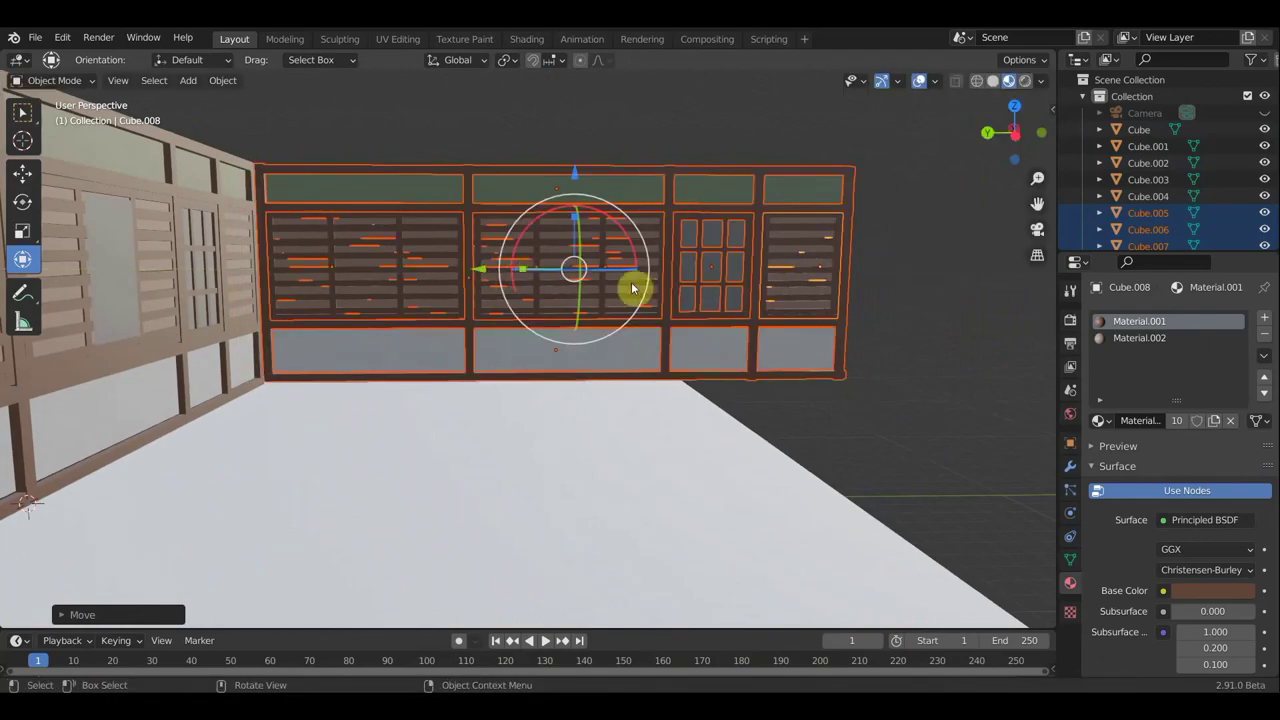
pyautogui.click(634, 286)
pyautogui.press('r')
pyautogui.press('KP_7')
pyautogui.press('r')
pyautogui.rightClick(764, 383)
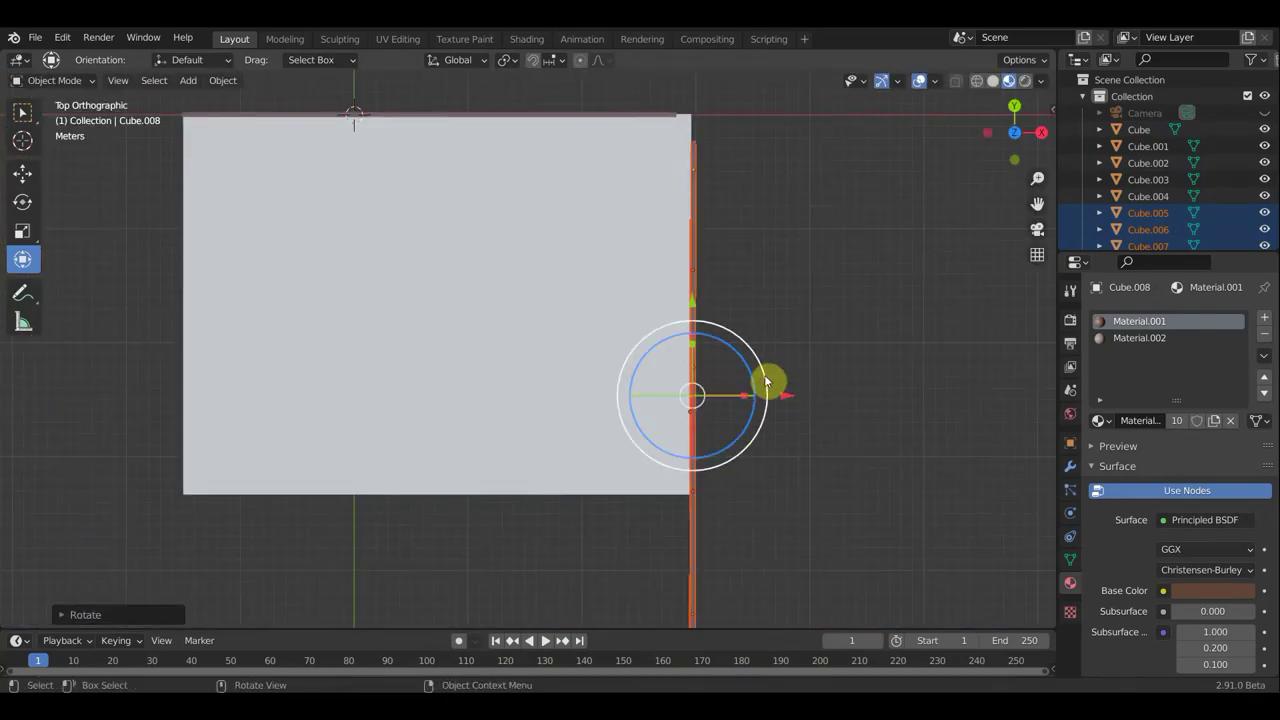
pyautogui.moveTo(786, 366); pyautogui.dragTo(829, 371, button='middle')
# Enlarge the floor plane and delete a back-wall panel.
pyautogui.click(420, 440)
pyautogui.press('s')
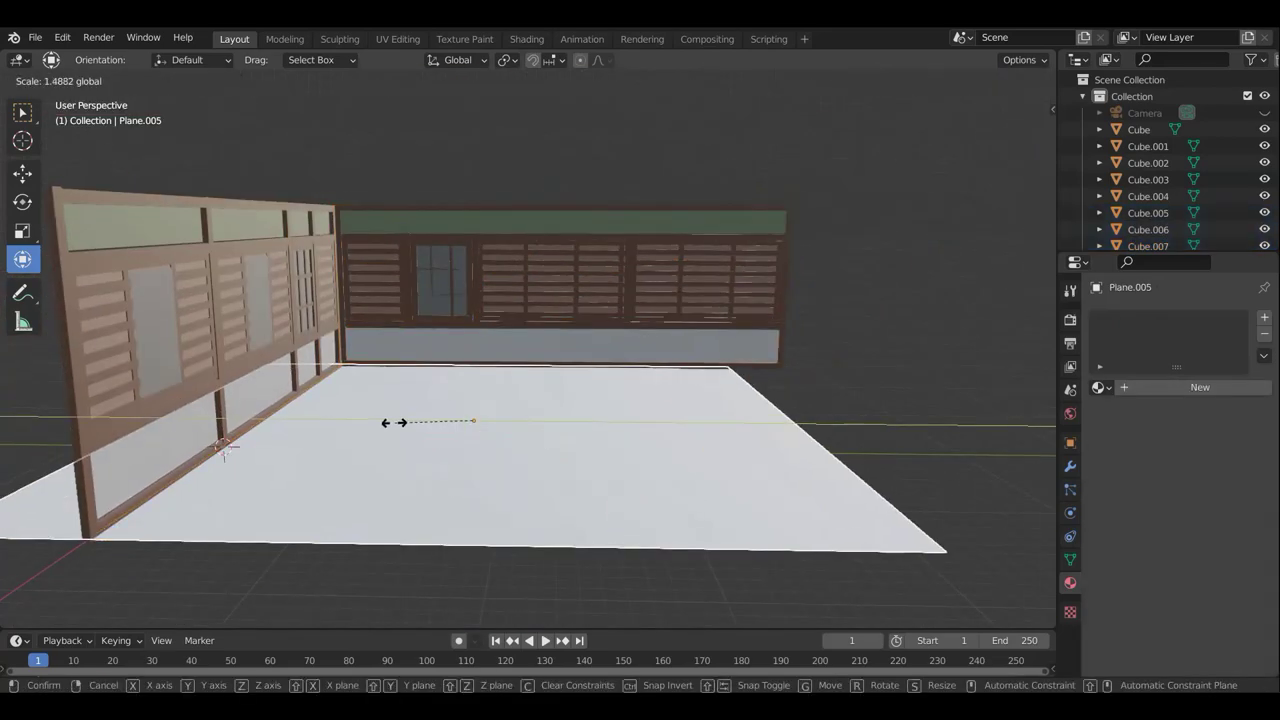
pyautogui.scroll(5, 452, 437)
pyautogui.click(586, 243)
pyautogui.press('Delete')
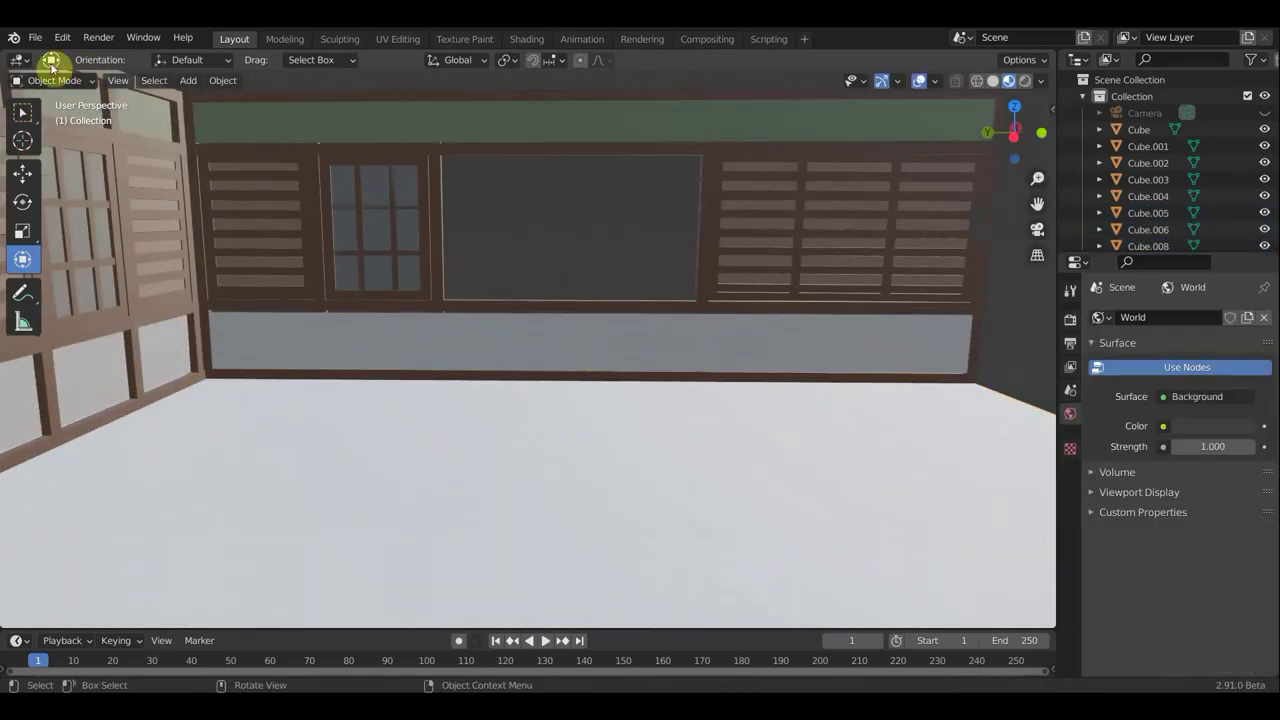
# Delete another back-wall piece and the small window grid.
pyautogui.click(489, 306)
pyautogui.press('Delete')
pyautogui.click(384, 232)
pyautogui.press('Delete')
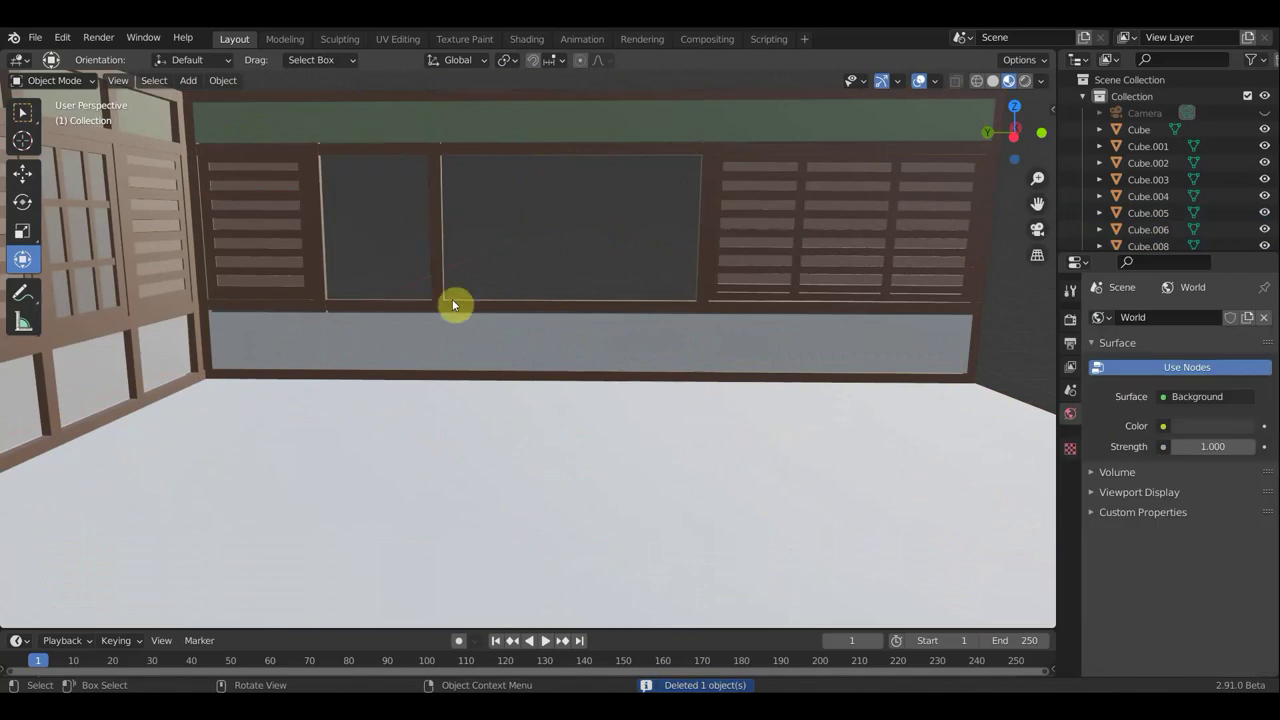
pyautogui.moveTo(452, 305)
pyautogui.mouseDown(button='middle')
pyautogui.moveTo(374, 286)
pyautogui.moveTo(366, 180)
pyautogui.mouseUp(button='middle')
# Add two loop cuts across the back wall frame in Edit Mode from the side view.
pyautogui.click(452, 207)
pyautogui.press('Tab')
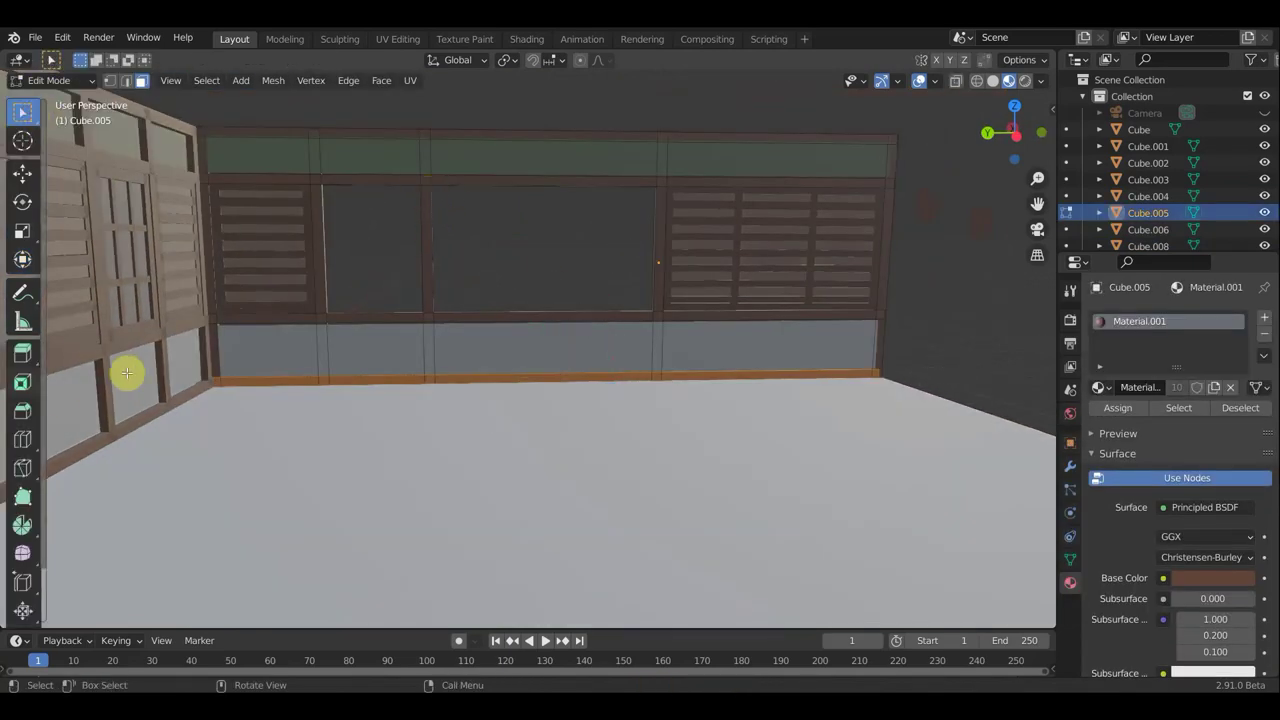
pyautogui.press('KP_3')
pyautogui.moveTo(223, 354); pyautogui.dragTo(323, 369, button='middle')
pyautogui.press('KP_3')
pyautogui.scroll(3, 280, 353)
pyautogui.hotkey('ctrl', 'r')
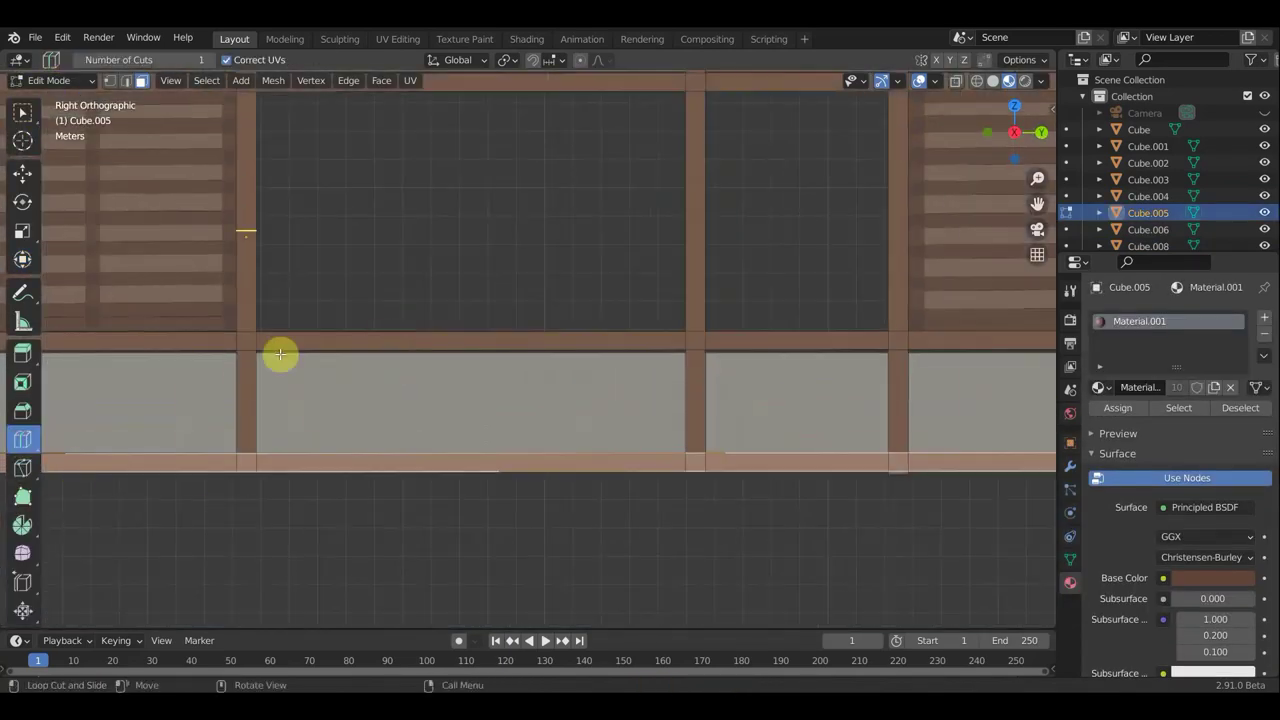
pyautogui.moveTo(280, 353); pyautogui.dragTo(140, 333)
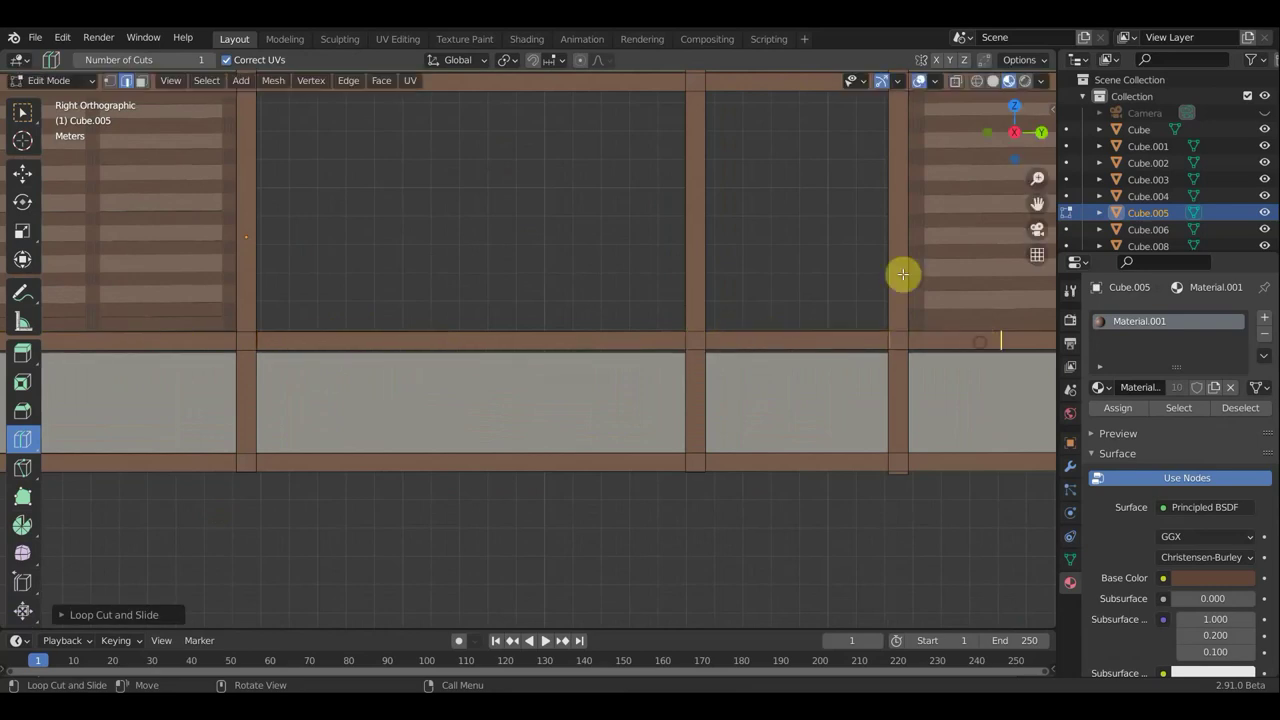
pyautogui.scroll(-1, 902, 274)
pyautogui.moveTo(405, 150); pyautogui.dragTo(405, 139)
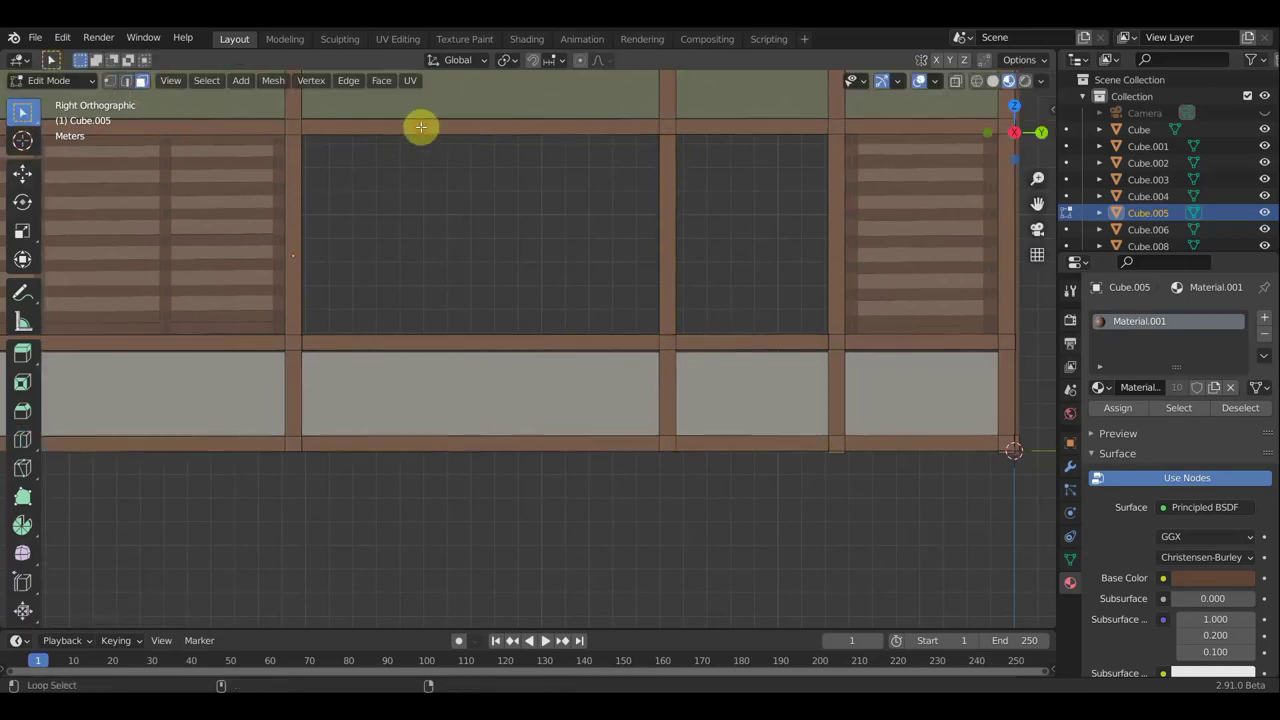
# Dissolve the horizontal edge loop and remove the horizontal and vertical frame strips.
pyautogui.press('x')
pyautogui.click(437, 443)
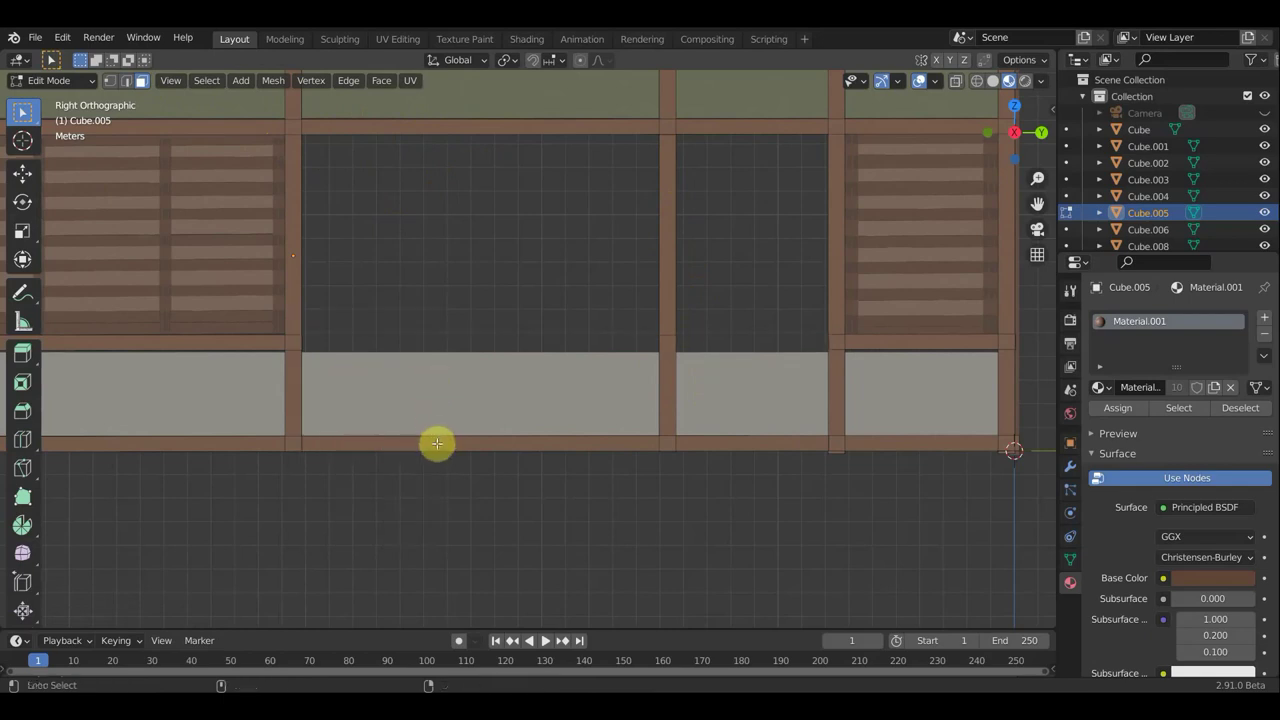
pyautogui.press('x')
pyautogui.click(456, 442)
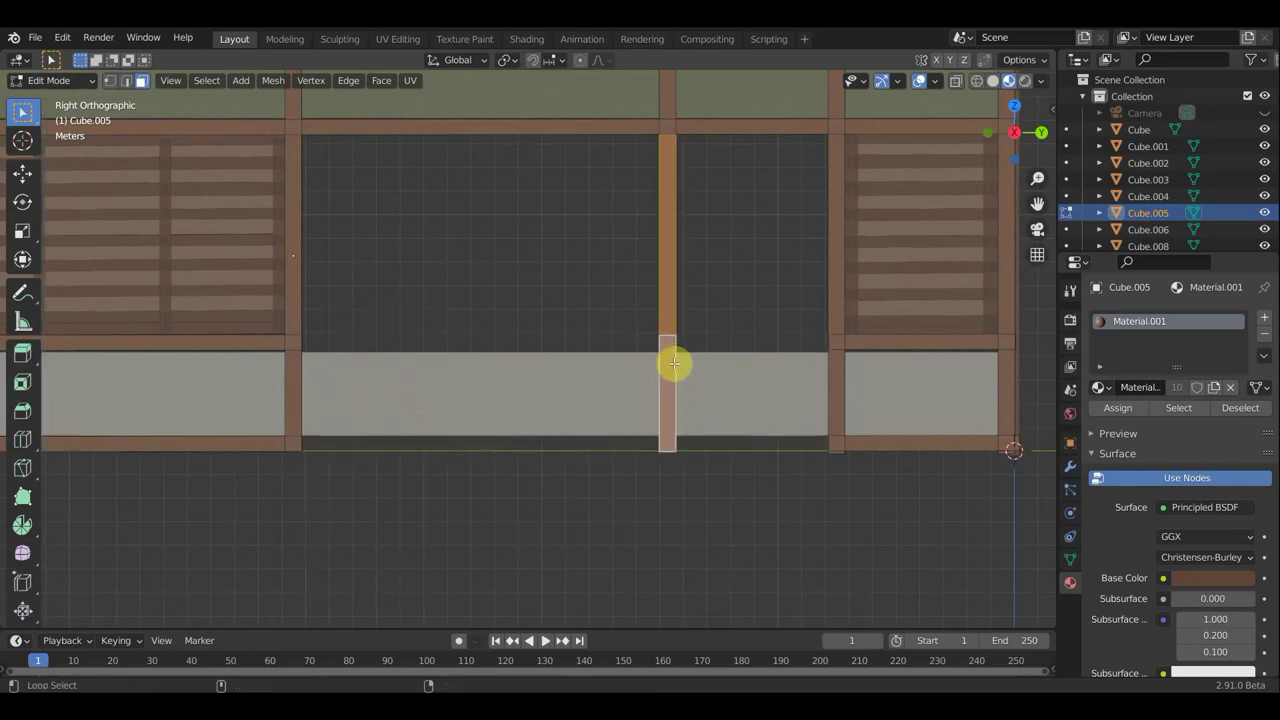
pyautogui.press('x')
pyautogui.click(634, 360)
pyautogui.scroll(-2, 641, 128)
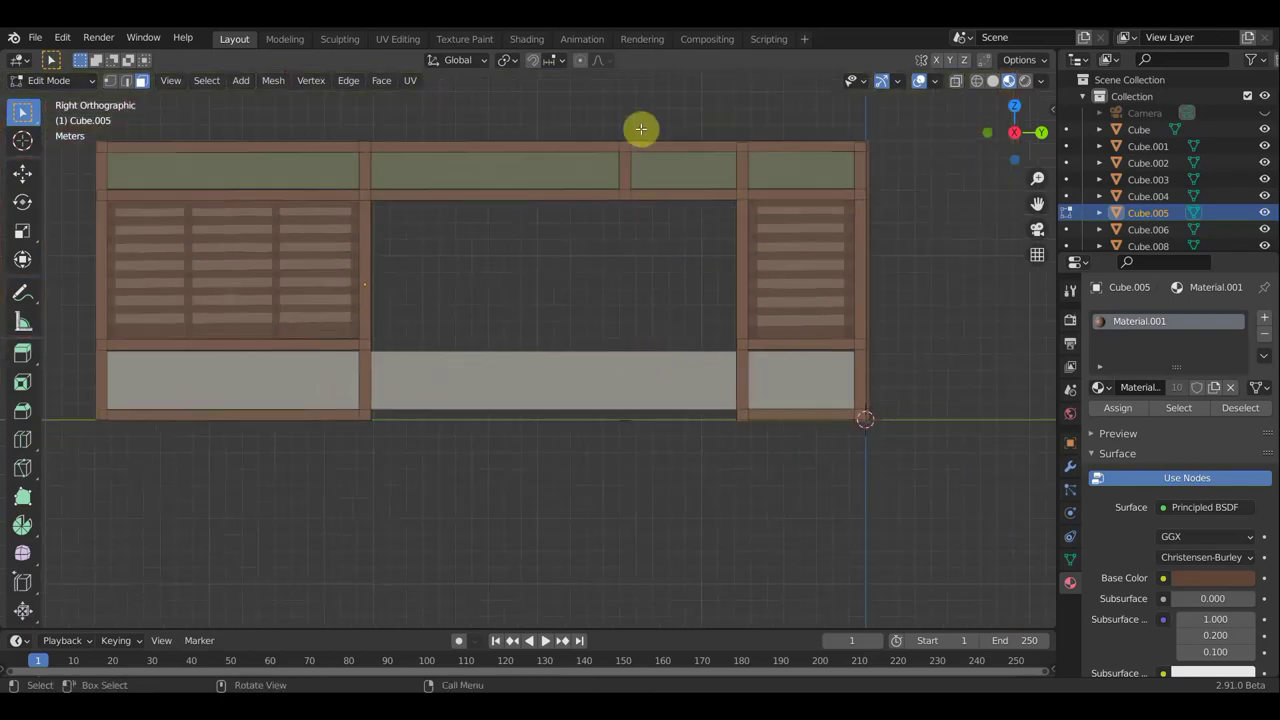
# Slide the vertical posts apart and delete the middle face to open a wide doorway.
pyautogui.click(22, 173)
pyautogui.moveTo(686, 171); pyautogui.dragTo(543, 177)
pyautogui.hotkey('shift', 'd')
pyautogui.click(696, 176)
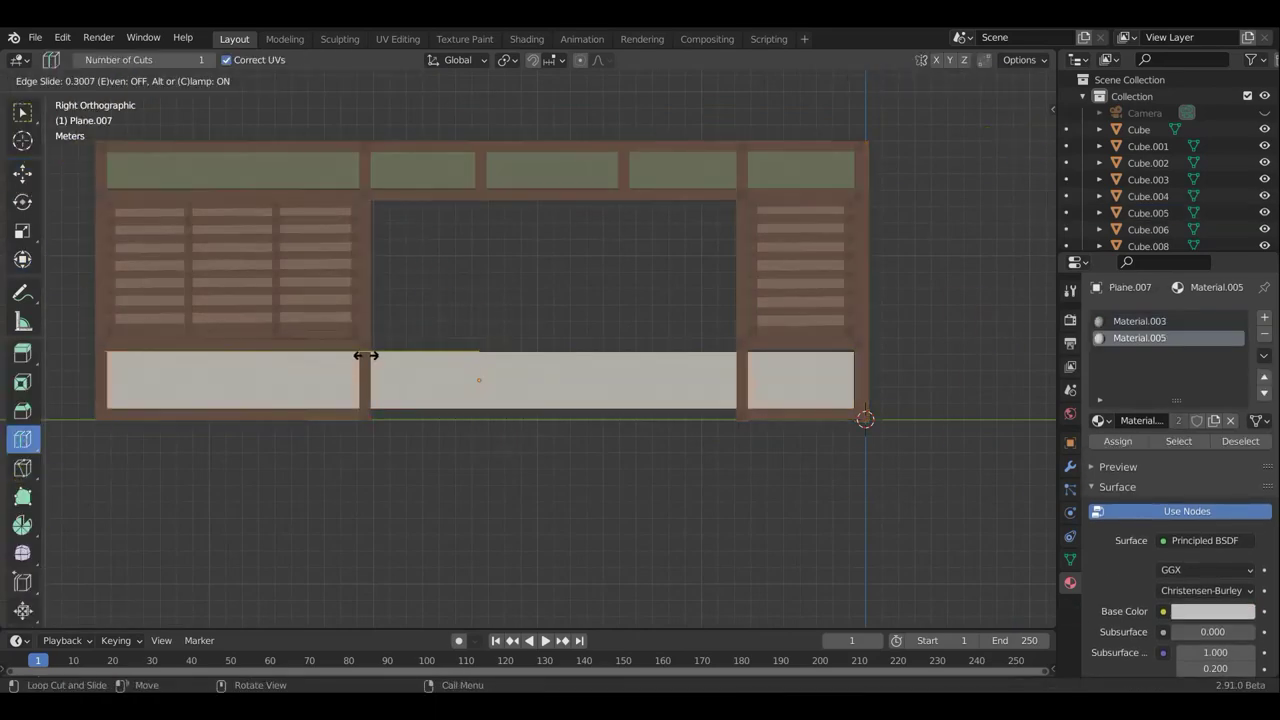
pyautogui.press('x')
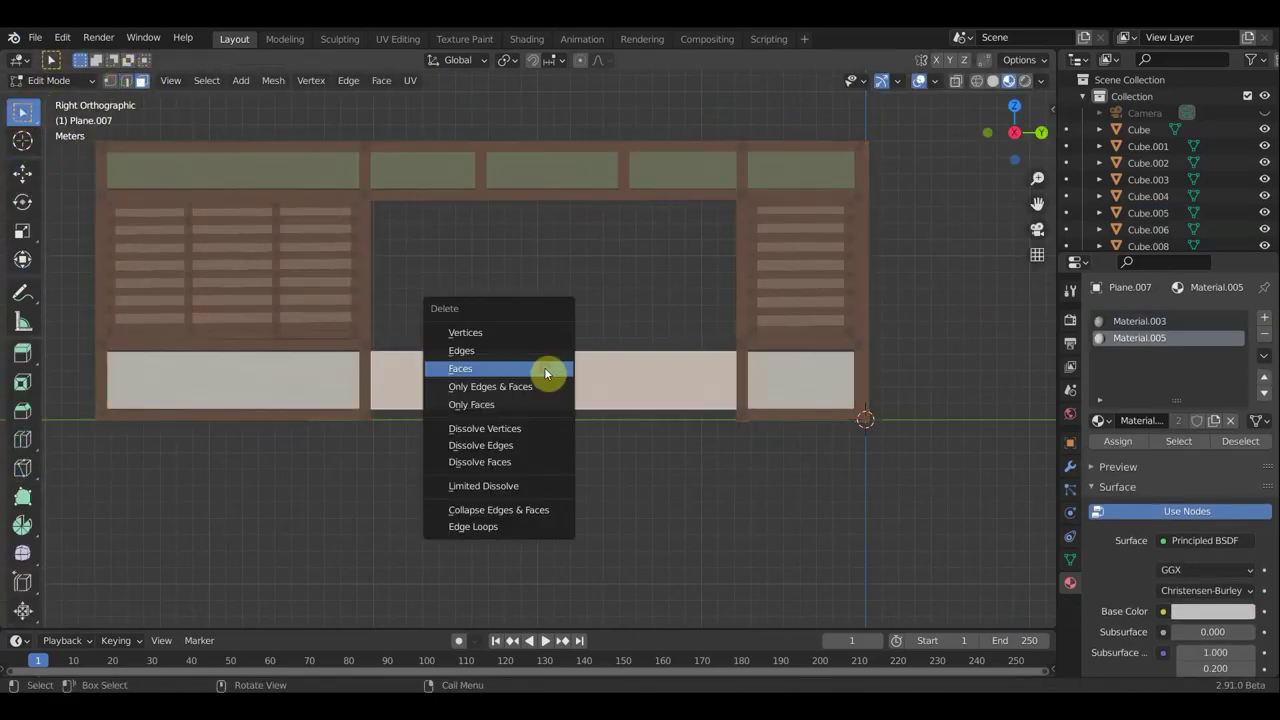
pyautogui.click(543, 366)
pyautogui.moveTo(543, 366)
pyautogui.mouseDown(button='middle')
pyautogui.moveTo(857, 386)
pyautogui.moveTo(791, 348)
pyautogui.moveTo(423, 306)
pyautogui.moveTo(471, 257)
pyautogui.mouseUp(button='middle')
# Return to Object Mode and duplicate a side-wall lattice window to use as a door.
pyautogui.press('Tab')
pyautogui.click(463, 240)
pyautogui.hotkey('shift', 'd')
pyautogui.click(750, 267)
# Rotate the duplicated lattice window and stretch it along X into a wider door.
pyautogui.press('KP_7')
pyautogui.press('r')
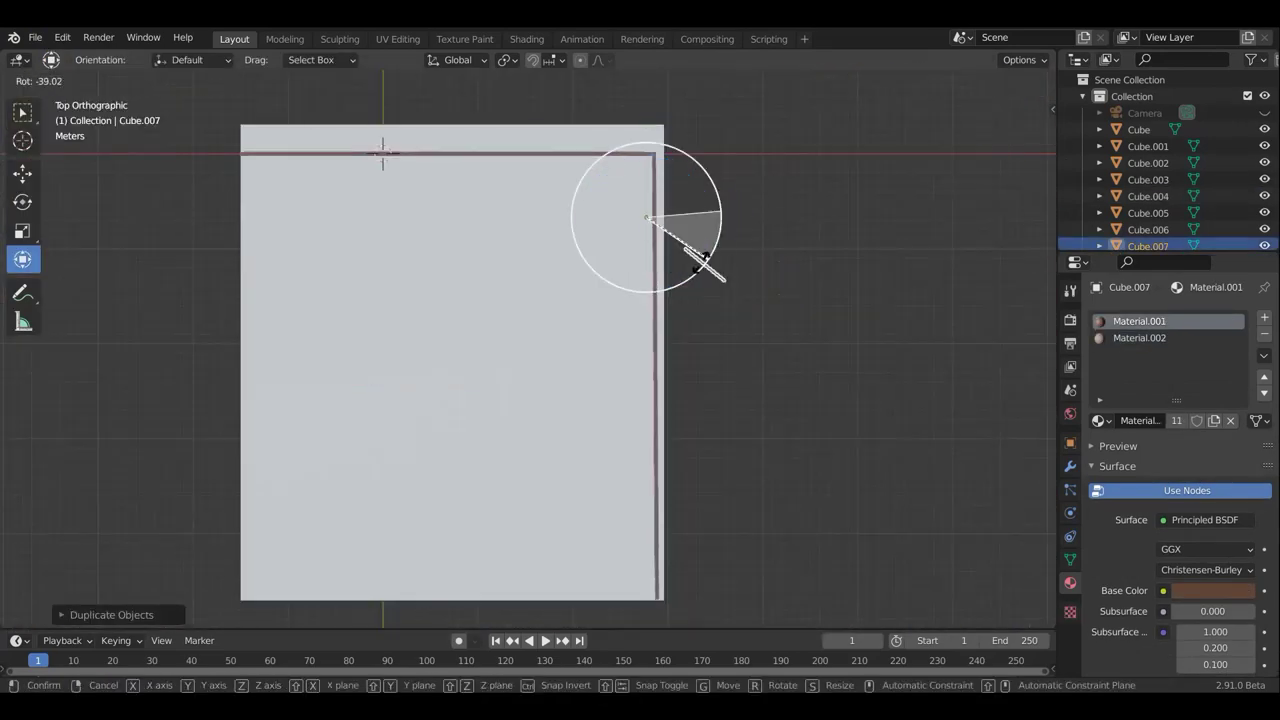
pyautogui.click(751, 221)
pyautogui.moveTo(751, 221); pyautogui.dragTo(871, 560, button='middle')
pyautogui.scroll(4, 871, 560)
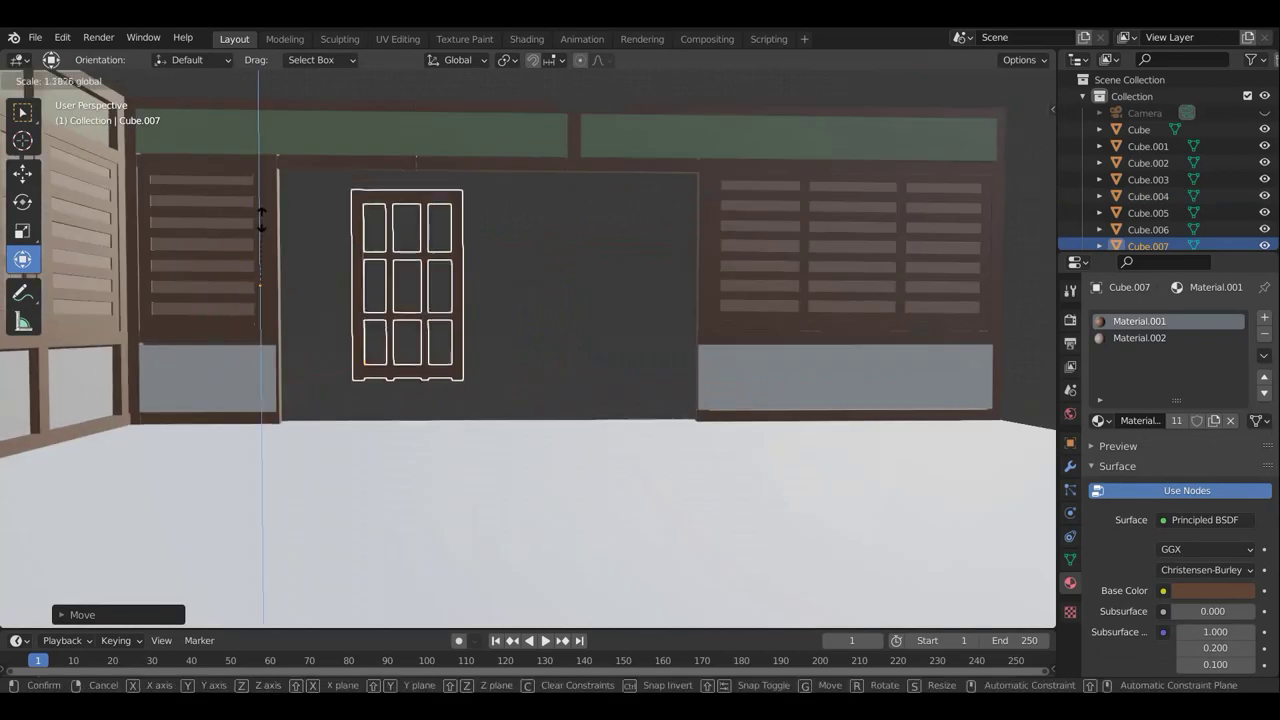
pyautogui.press('s')
pyautogui.press('x')
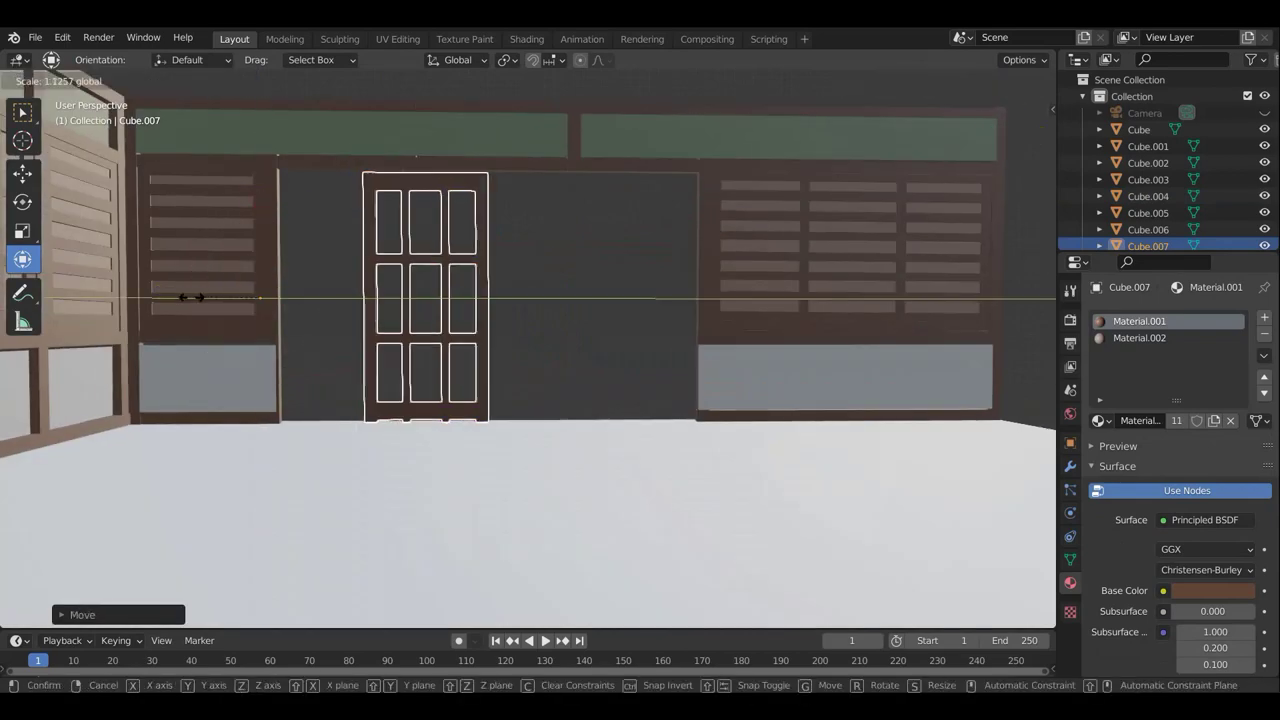
pyautogui.click(177, 294)
# Slide both lattice doors side by side into the back wall's empty doorway.
pyautogui.scroll(-1, 55, 298)
pyautogui.moveTo(55, 298)
pyautogui.mouseDown()
pyautogui.moveTo(330, 318)
pyautogui.moveTo(246, 303)
pyautogui.mouseUp()
pyautogui.click(390, 300)
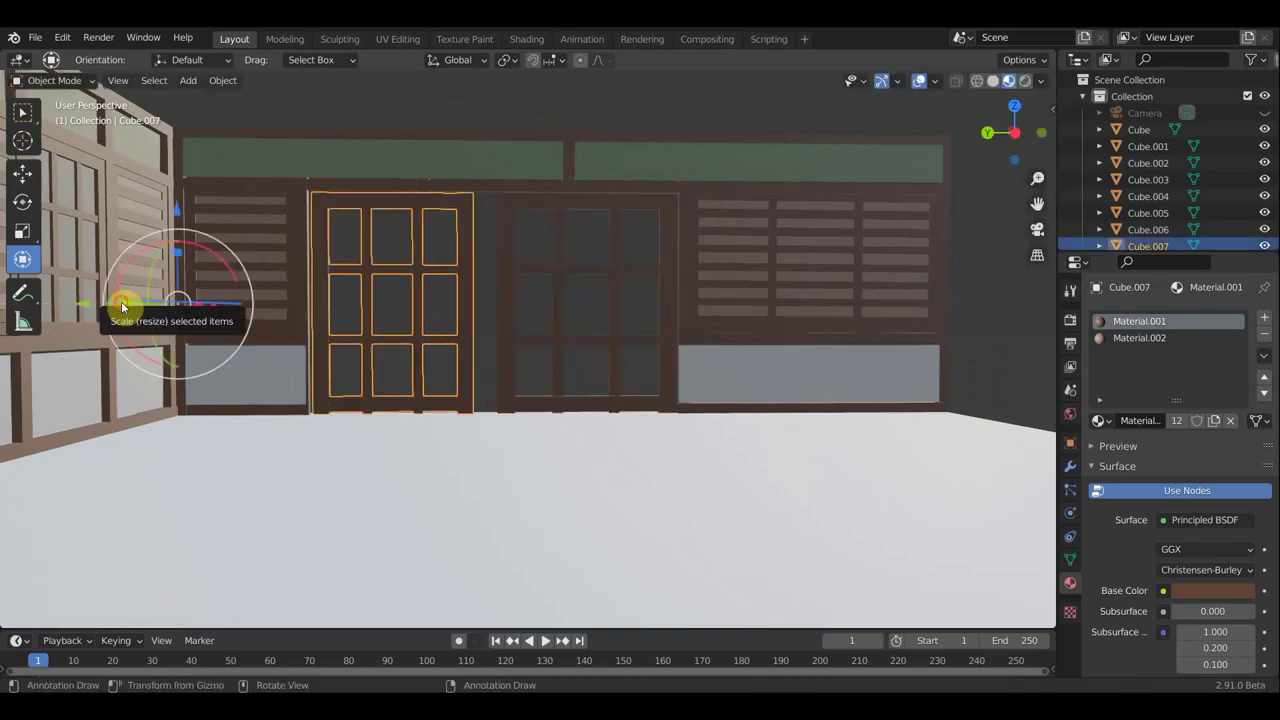
pyautogui.moveTo(120, 297); pyautogui.dragTo(150, 300)
pyautogui.keyDown('shift'); pyautogui.click(536, 313); pyautogui.keyUp('shift')
pyautogui.moveTo(536, 313); pyautogui.dragTo(955, 222, button='middle')
pyautogui.click(779, 265)
# Orbit and zoom around the room to inspect the doors in the doorway.
pyautogui.scroll(5, 877, 219)
pyautogui.moveTo(877, 219); pyautogui.dragTo(657, 266, button='middle')
pyautogui.scroll(-4, 657, 266)
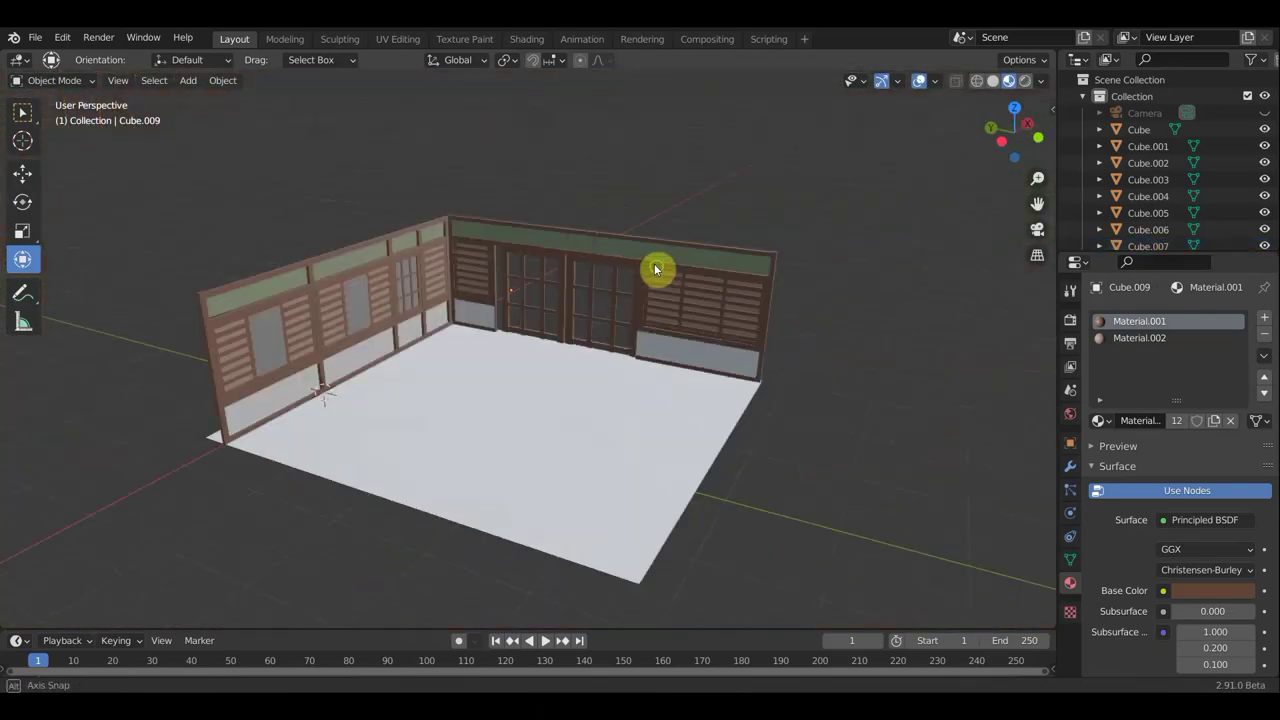
pyautogui.scroll(3, 652, 316)
pyautogui.scroll(-4, 652, 316)
pyautogui.moveTo(700, 314)
pyautogui.mouseDown(button='middle')
pyautogui.moveTo(680, 306)
pyautogui.moveTo(712, 314)
pyautogui.moveTo(780, 375)
pyautogui.moveTo(606, 288)
pyautogui.mouseUp(button='middle')
pyautogui.scroll(3, 680, 306)
pyautogui.scroll(-3, 643, 309)
pyautogui.scroll(-3, 780, 375)
pyautogui.scroll(4, 606, 288)
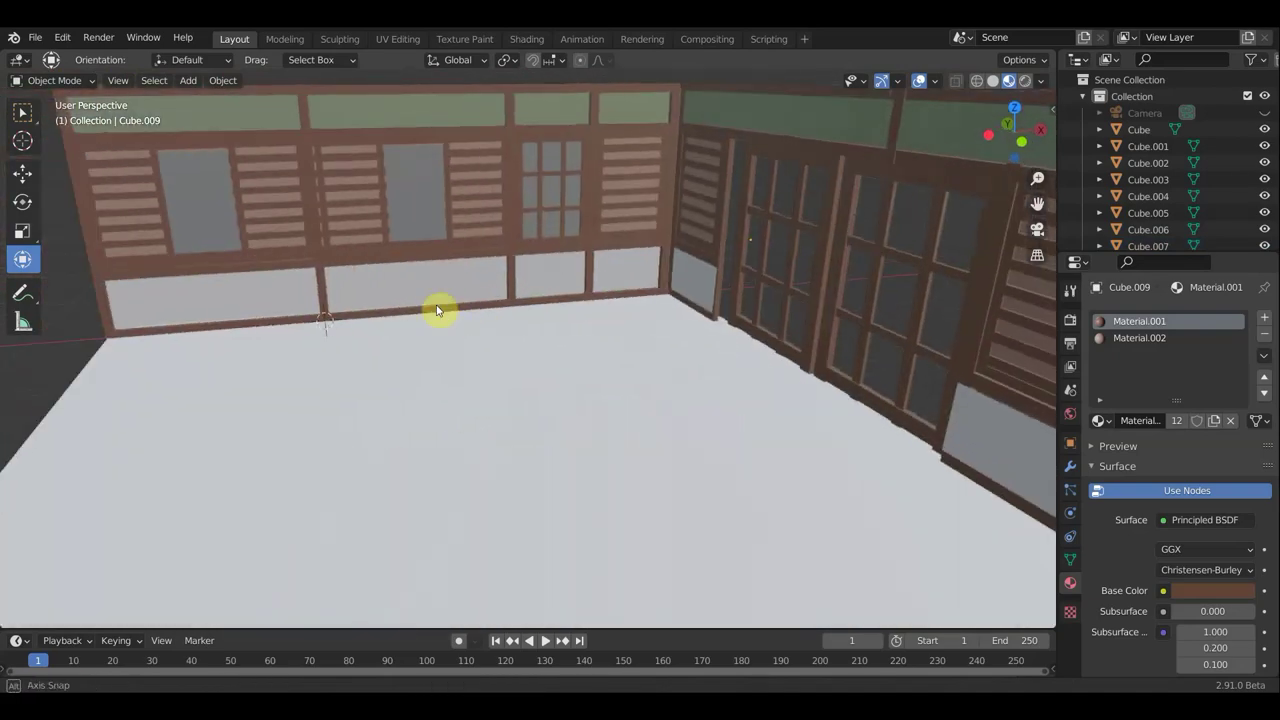
# Select four panels of the original wall.
pyautogui.click(437, 309)
pyautogui.scroll(-2, 294, 270)
pyautogui.keyDown('shift'); pyautogui.click(295, 270); pyautogui.keyUp('shift')
pyautogui.keyDown('shift'); pyautogui.click(580, 262); pyautogui.keyUp('shift')
pyautogui.keyDown('shift'); pyautogui.click(477, 243); pyautogui.keyUp('shift')
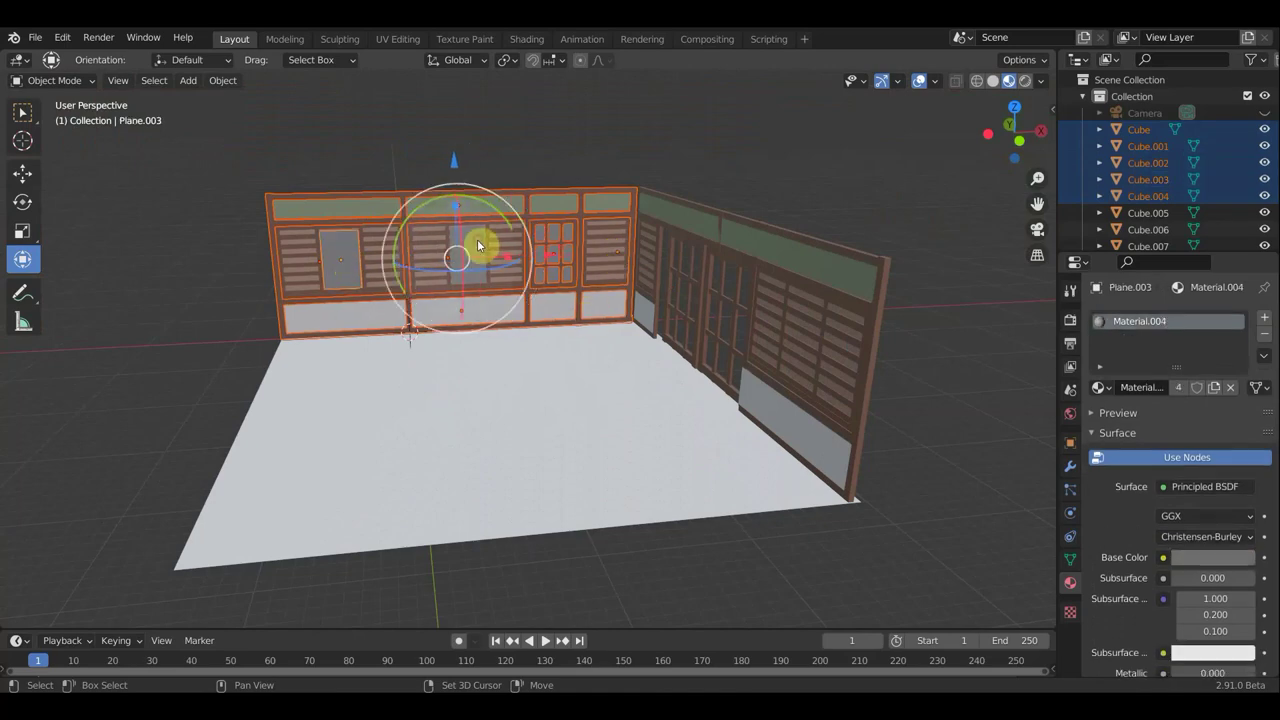
# Select and reposition the floor plane beneath the room walls.
pyautogui.press('KP_7')
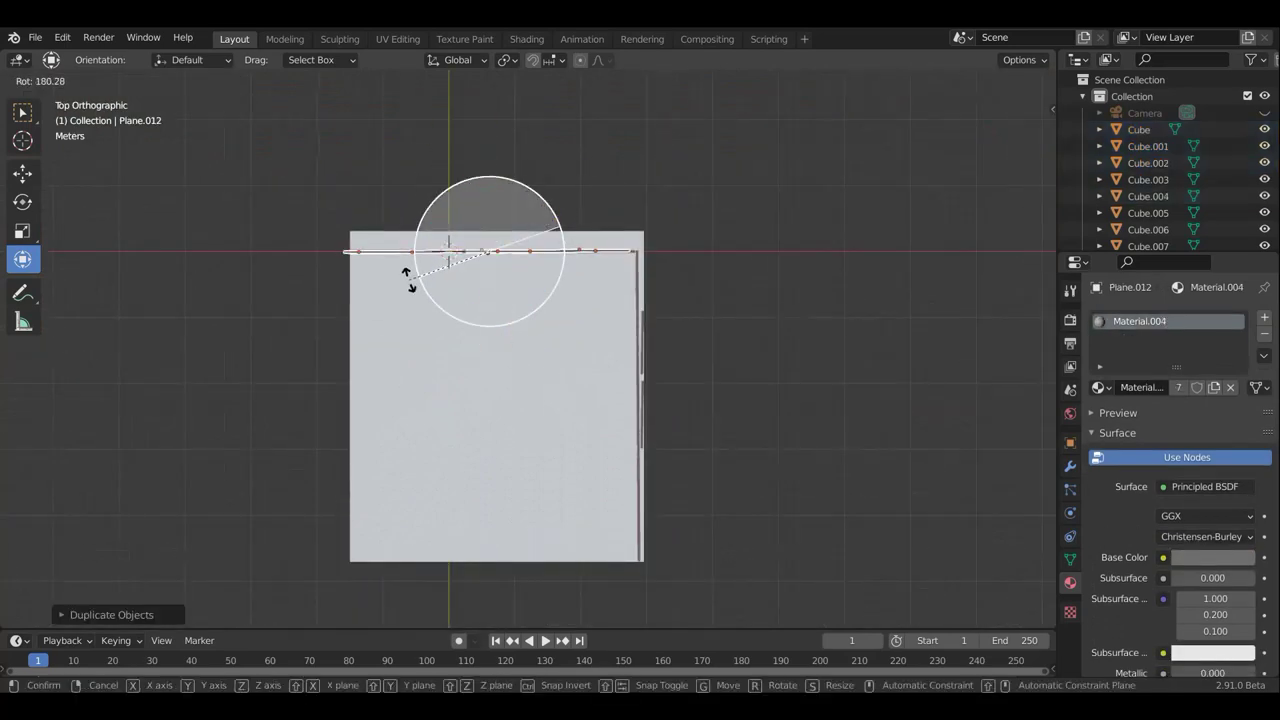
pyautogui.moveTo(598, 588); pyautogui.dragTo(667, 489, button='middle')
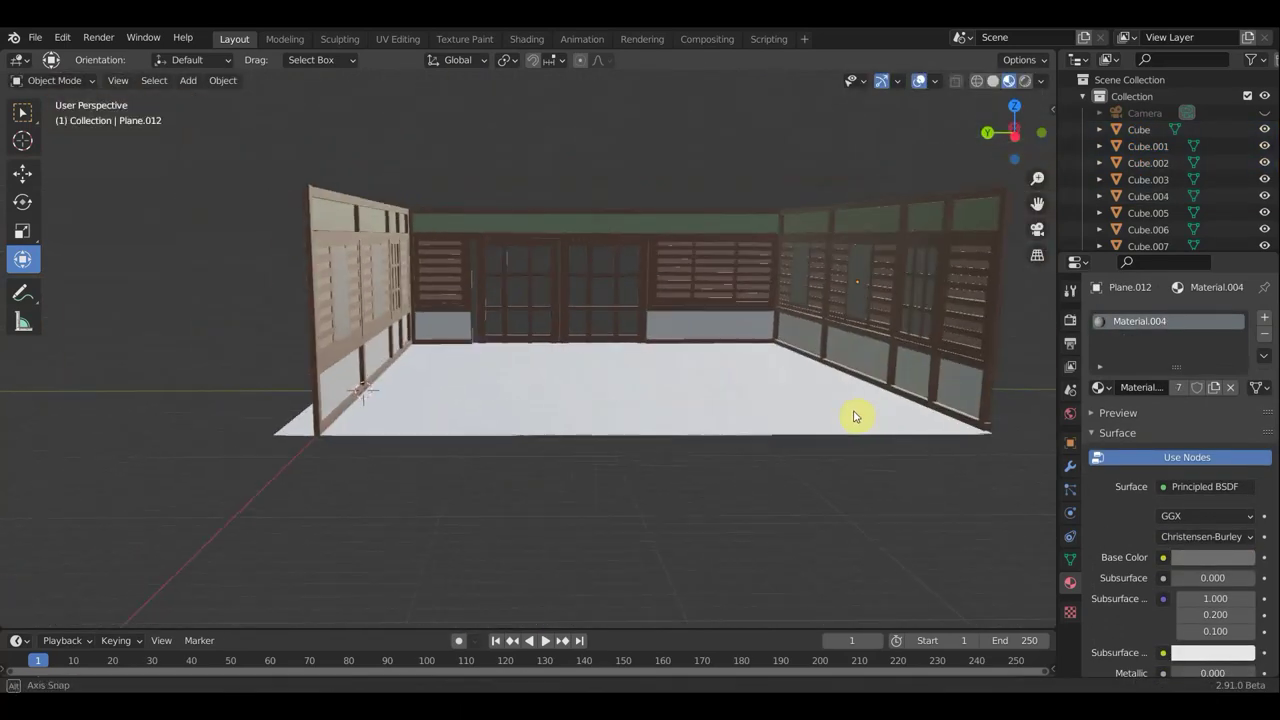
pyautogui.click(451, 371)
pyautogui.click(415, 371)
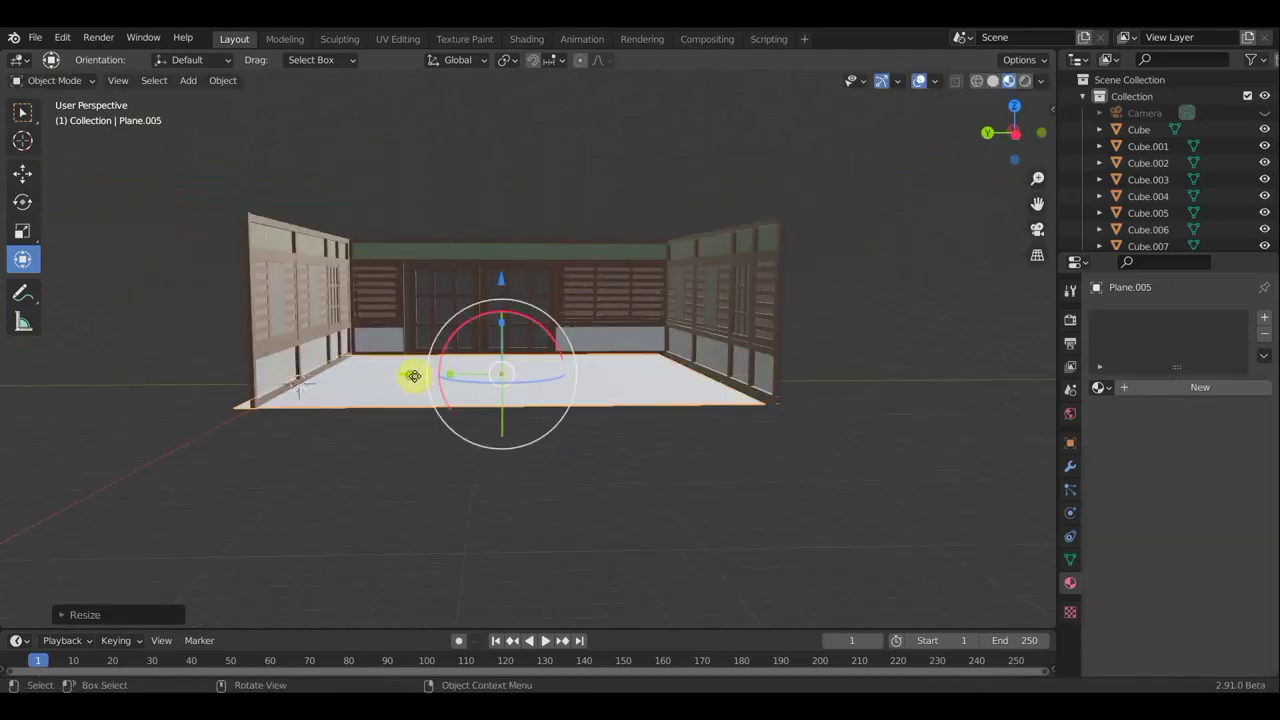
pyautogui.scroll(3, 817, 430)
pyautogui.scroll(3, 851, 374)
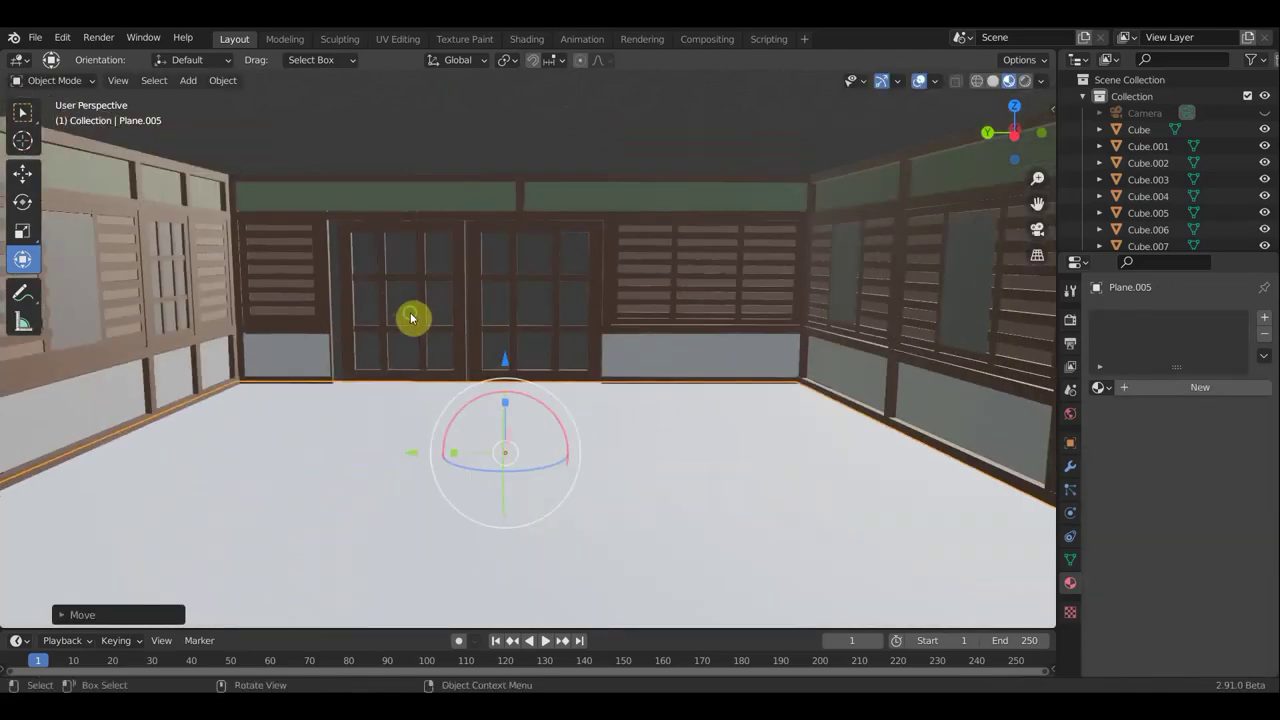
pyautogui.scroll(2, 414, 317)
# Duplicate the left lattice door so a matching copy sits beside it.
pyautogui.click(314, 294)
pyautogui.press('s')
pyautogui.press('Escape')
pyautogui.scroll(-2, 131, 325)
pyautogui.press('s')
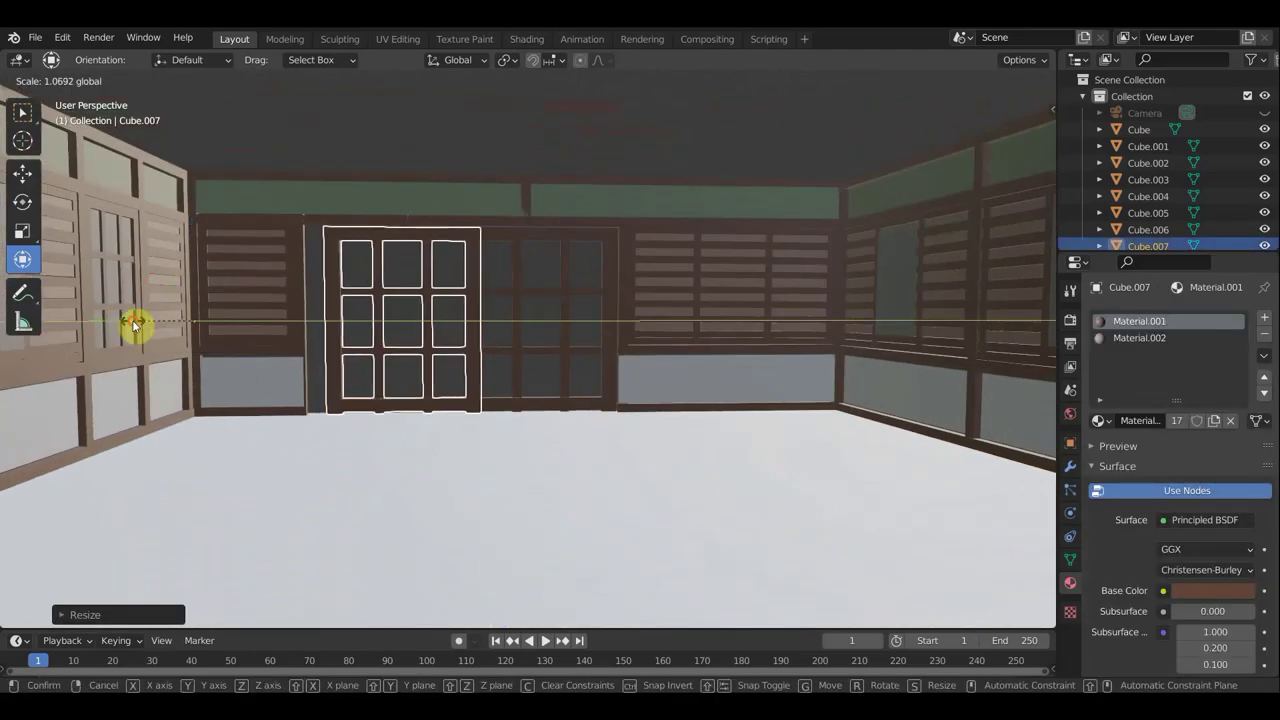
pyautogui.press('Escape')
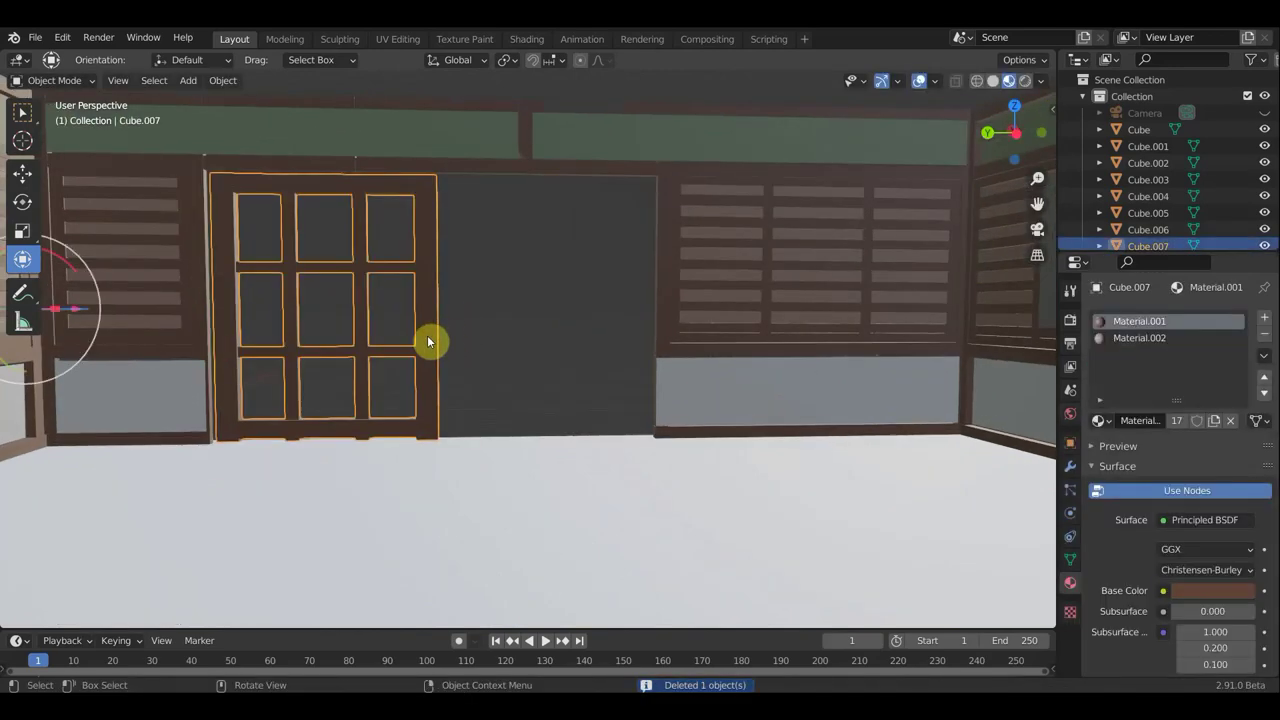
pyautogui.hotkey('shift', 'd')
pyautogui.press('Escape')
# Add a new plane mesh to the scene.
pyautogui.moveTo(247, 368); pyautogui.dragTo(553, 236, button='middle')
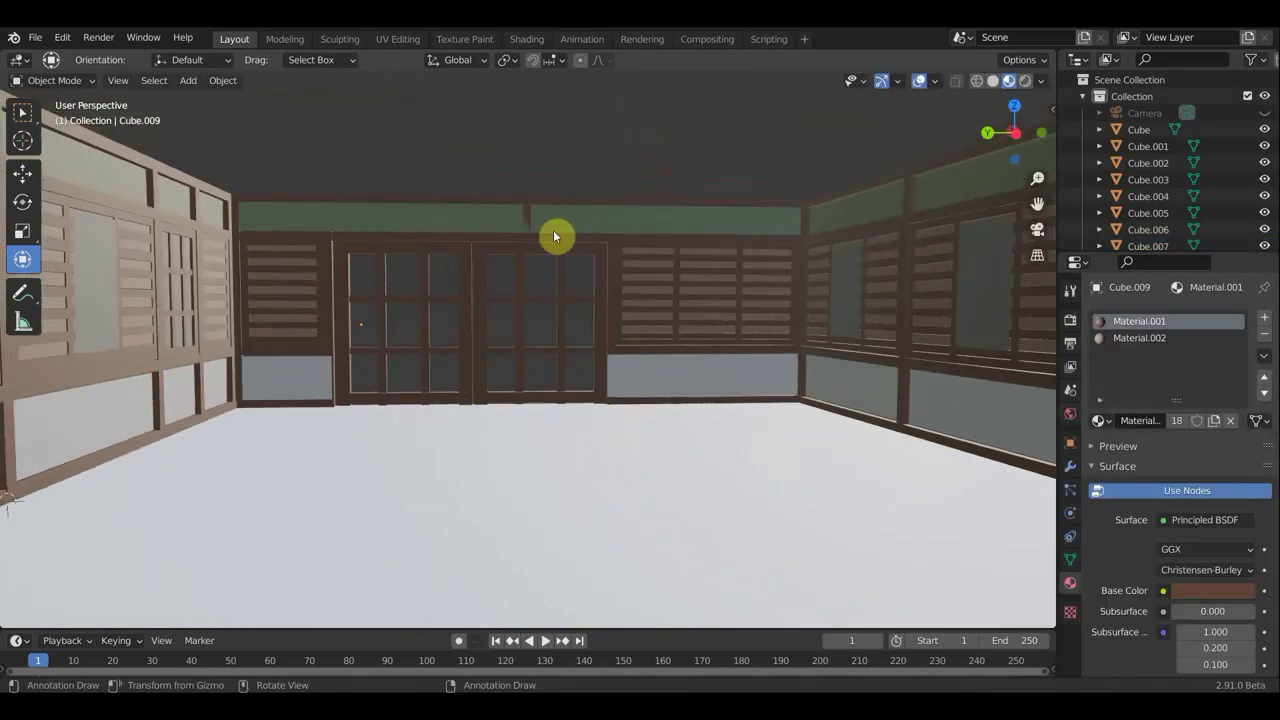
pyautogui.scroll(-5, 407, 447)
pyautogui.hotkey('shift', 'a')
# Rotate the new plane upright and move it toward the lattice doors.
pyautogui.press('KP_1')
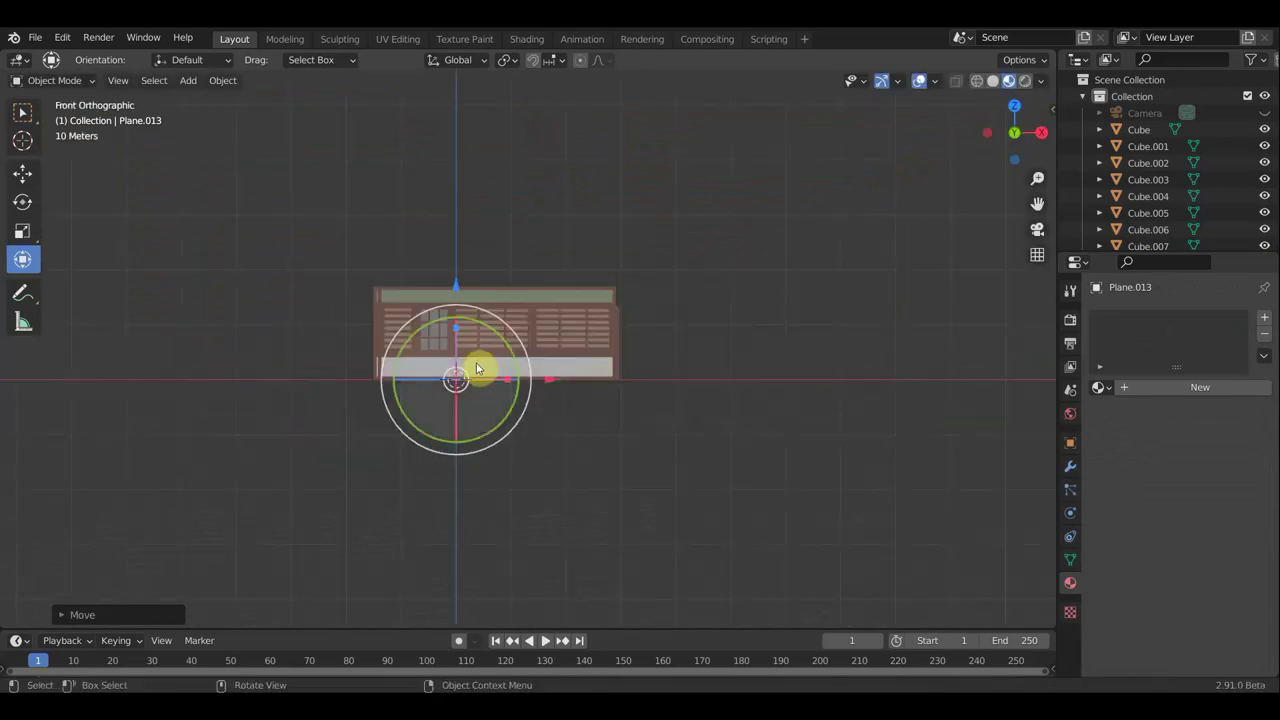
pyautogui.moveTo(476, 383); pyautogui.dragTo(396, 290)
pyautogui.click(796, 421)
pyautogui.press('KP_3')
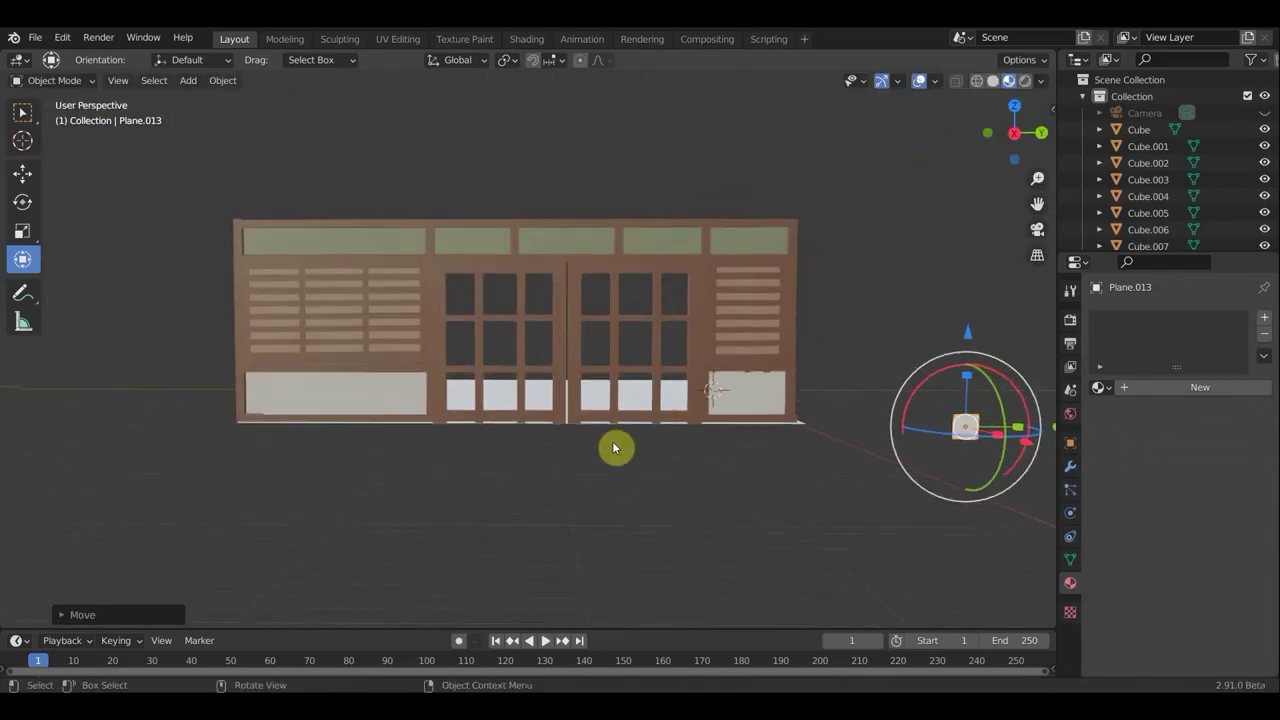
pyautogui.press('g')
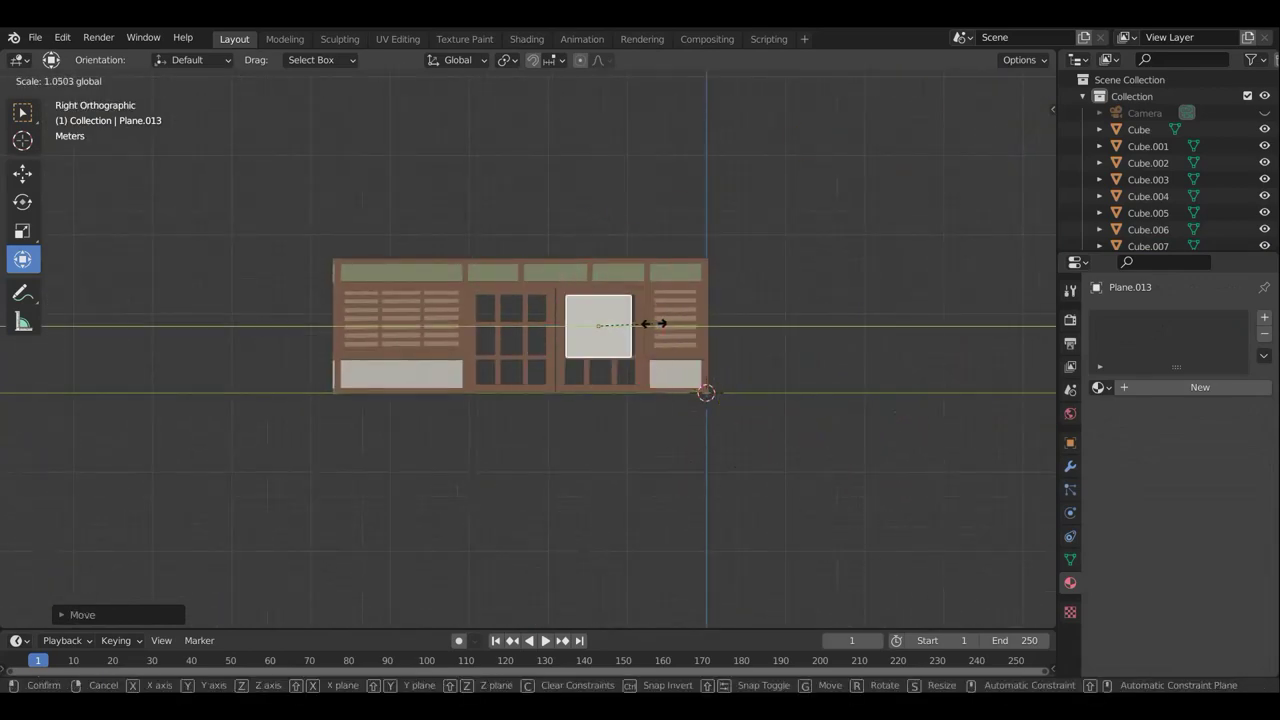
pyautogui.moveTo(770, 327); pyautogui.dragTo(556, 357, button='middle')
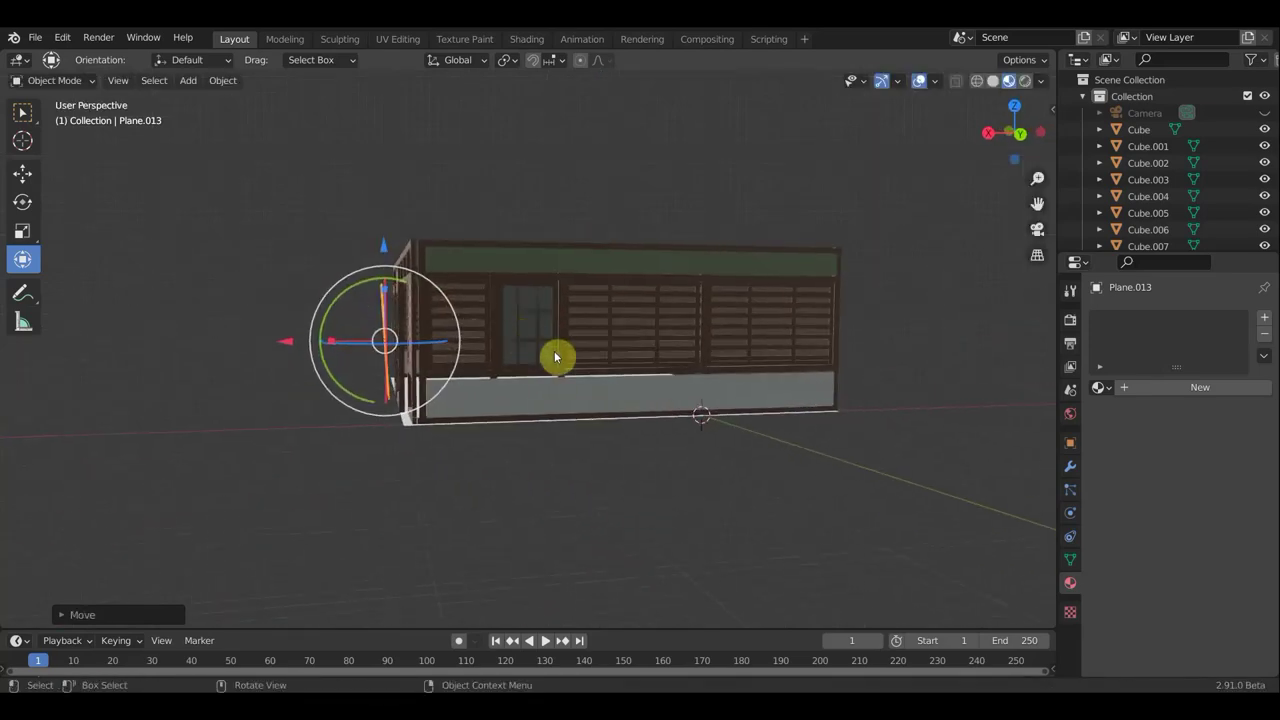
pyautogui.click(305, 345)
pyautogui.moveTo(305, 345); pyautogui.dragTo(581, 356, button='middle')
pyautogui.scroll(3, 581, 356)
# Slide the panel along X so it sits behind one lattice door.
pyautogui.press('g')
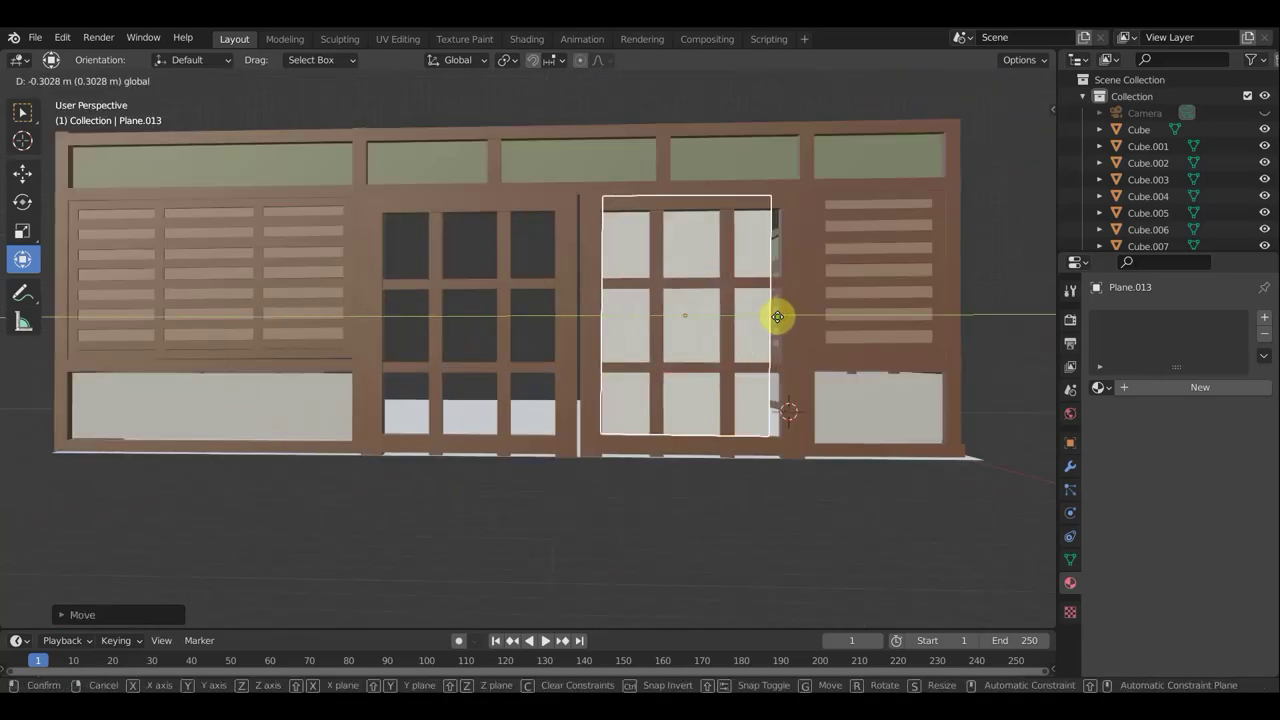
pyautogui.moveTo(694, 237); pyautogui.dragTo(765, 334)
pyautogui.moveTo(765, 334)
pyautogui.mouseDown(button='middle')
pyautogui.moveTo(677, 262)
pyautogui.moveTo(912, 257)
pyautogui.moveTo(530, 271)
pyautogui.moveTo(617, 106)
pyautogui.moveTo(543, 197)
pyautogui.mouseUp(button='middle')
pyautogui.press('g')
pyautogui.press('x')
pyautogui.click(912, 257)
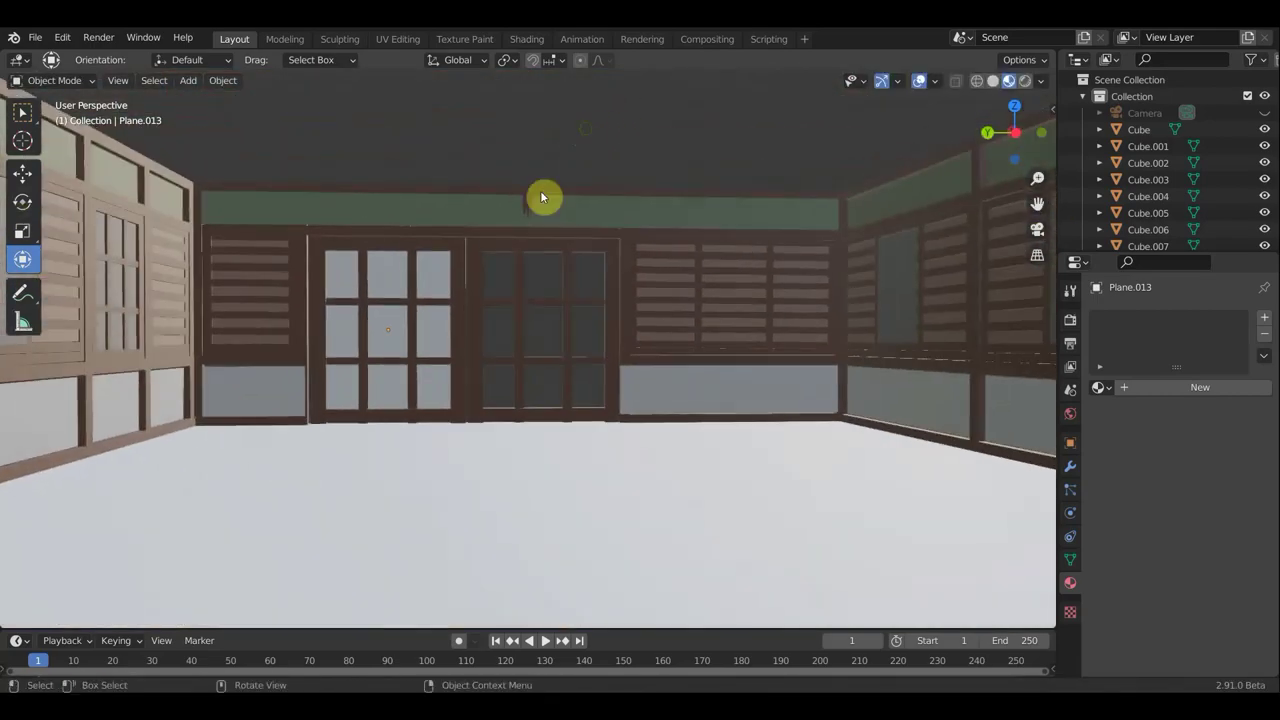
pyautogui.press('KP_1')
pyautogui.press('KP_3')
# Duplicate the panel along Y behind the other door and give it new Material.006.
pyautogui.hotkey('shift', 'd')
pyautogui.press('y')
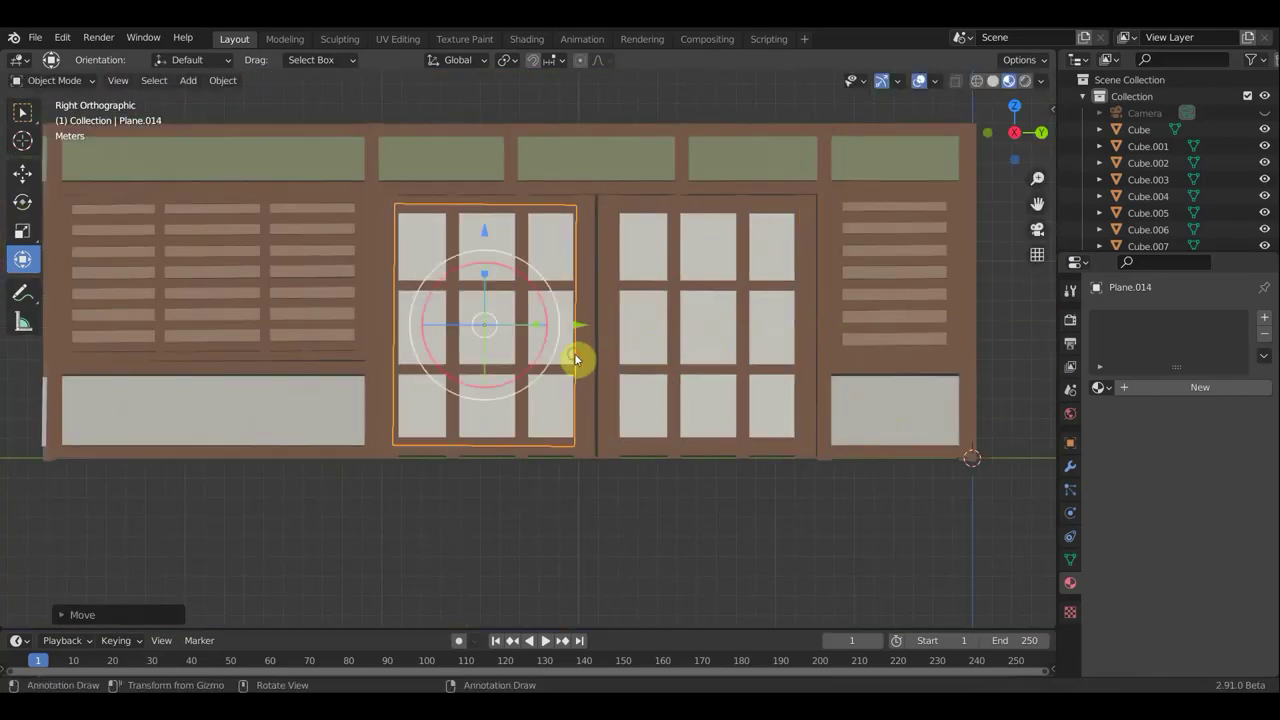
pyautogui.moveTo(576, 358)
pyautogui.mouseDown(button='middle')
pyautogui.moveTo(337, 346)
pyautogui.moveTo(500, 303)
pyautogui.moveTo(480, 340)
pyautogui.mouseUp(button='middle')
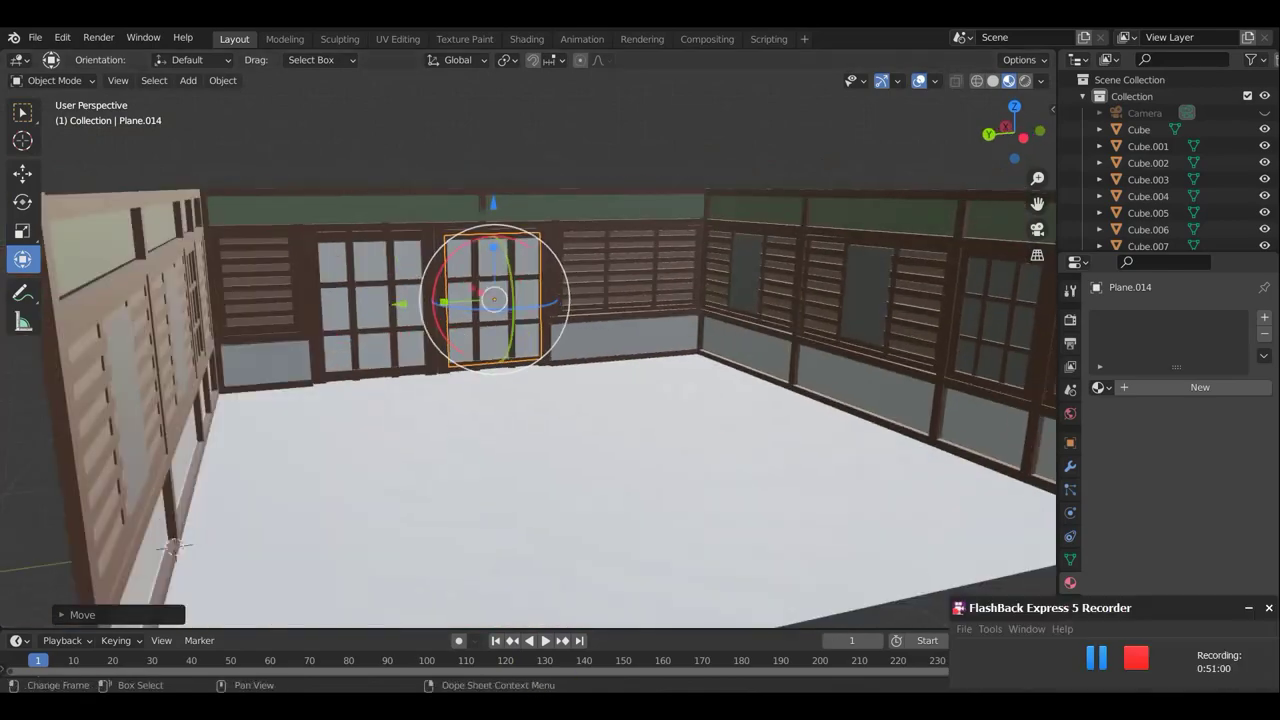
pyautogui.moveTo(174, 546); pyautogui.dragTo(800, 400, button='middle')
pyautogui.click(1200, 387)
pyautogui.click(1163, 557)
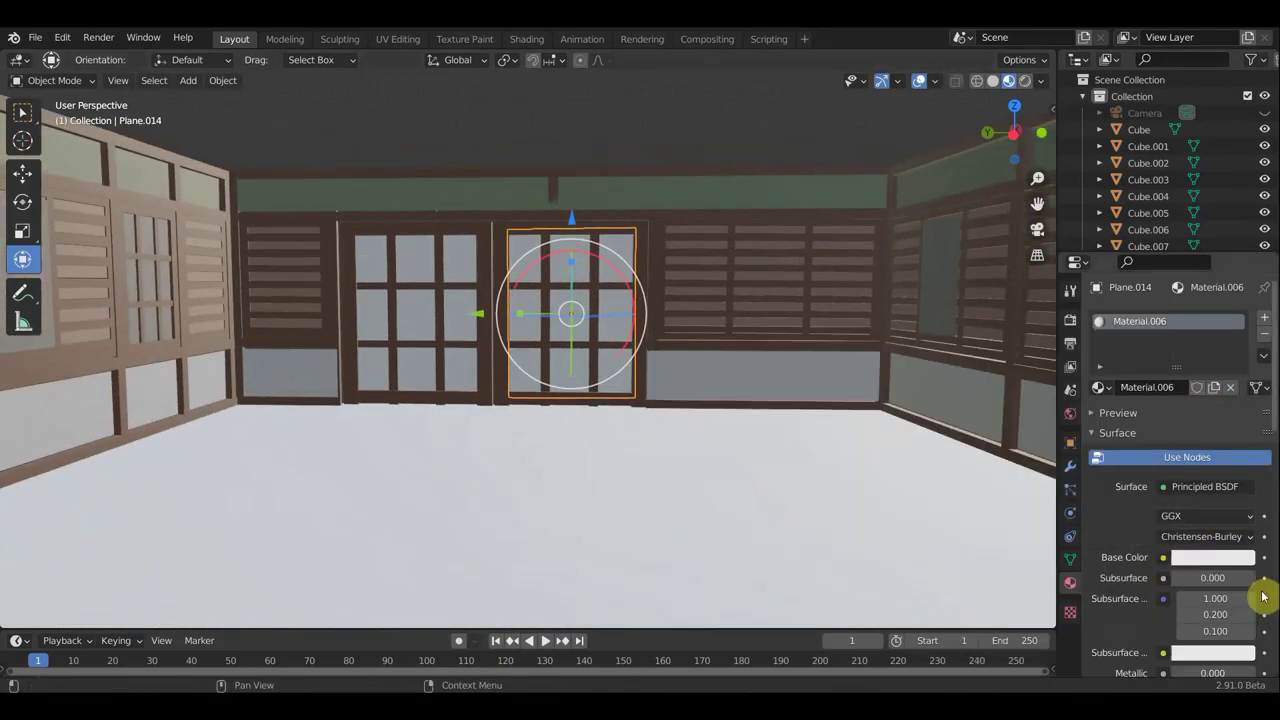
# Use the samurai picture ending 184150 as an Image Texture for the panel's Base Color.
pyautogui.click(1163, 557)
pyautogui.click(823, 408)
pyautogui.click(1239, 578)
pyautogui.click(253, 290)
pyautogui.click(844, 402)
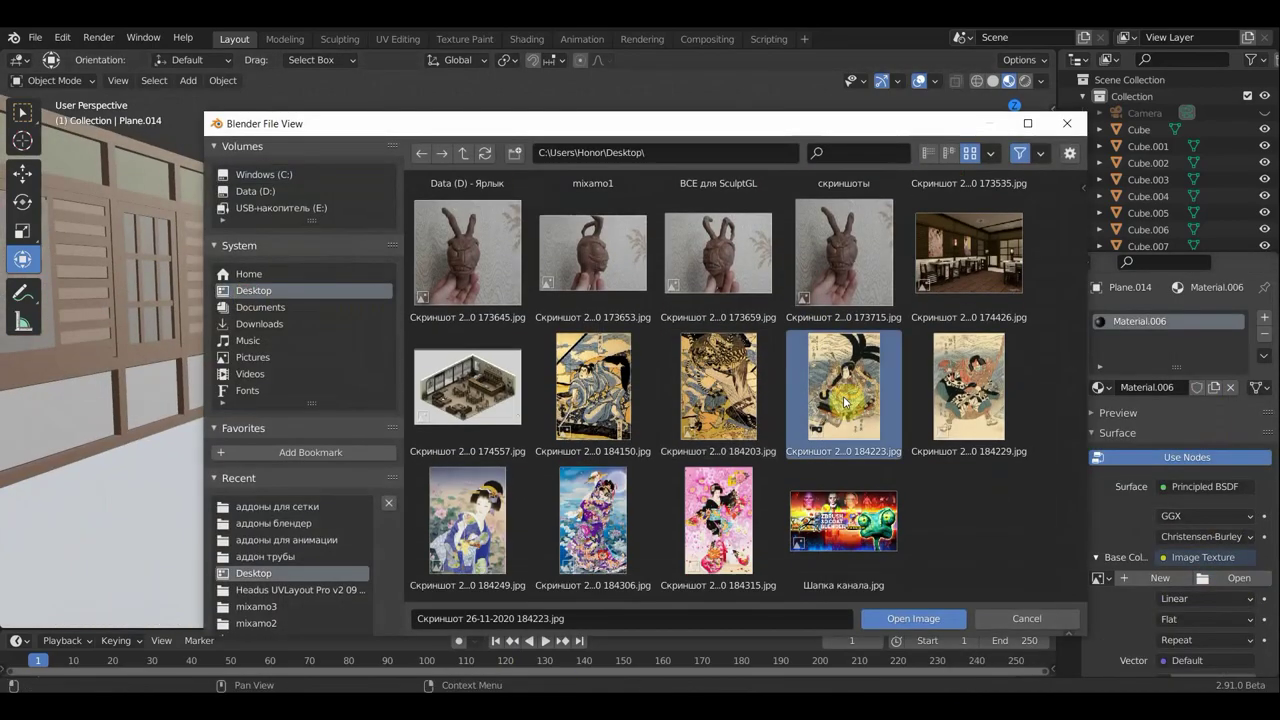
pyautogui.doubleClick(648, 451)
pyautogui.scroll(2, 580, 357)
# Scale the first door panel's UVs in UV Editing to fit the samurai picture.
pyautogui.click(400, 39)
pyautogui.scroll(-4, 435, 536)
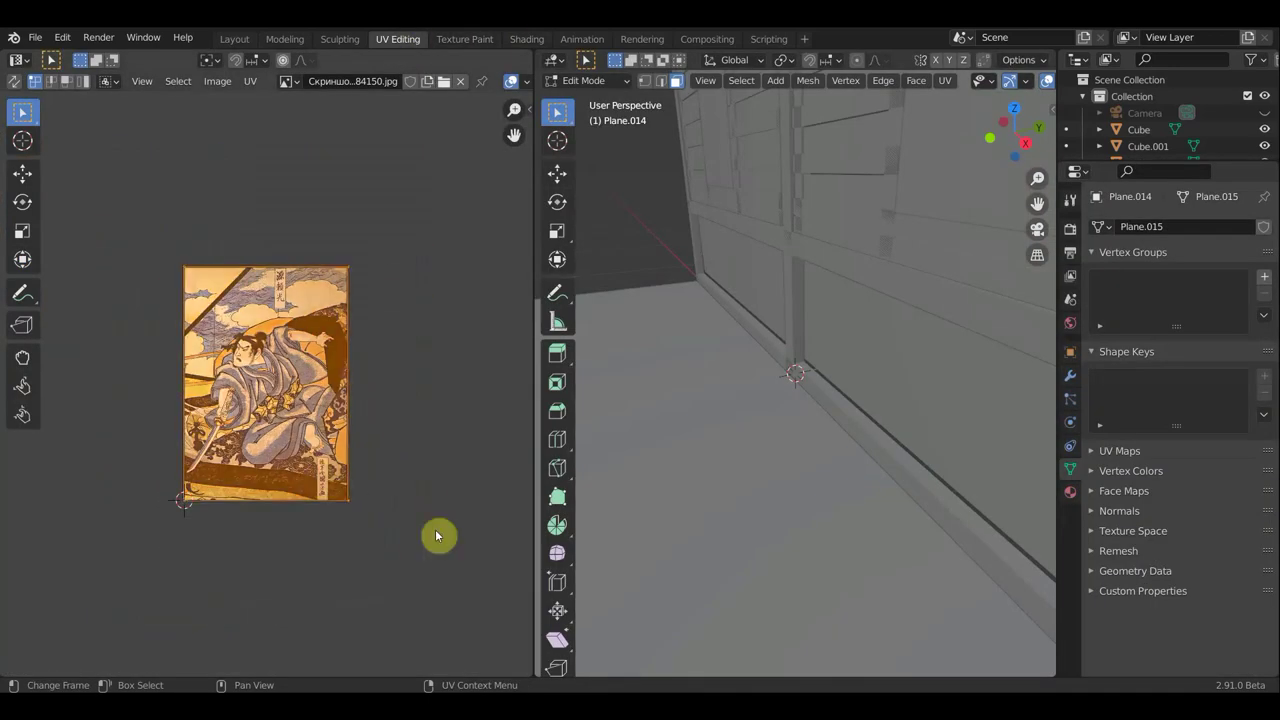
pyautogui.press('s')
pyautogui.click(57, 617)
pyautogui.hotkey('ctrl', 'pageup')
pyautogui.click(1249, 180)
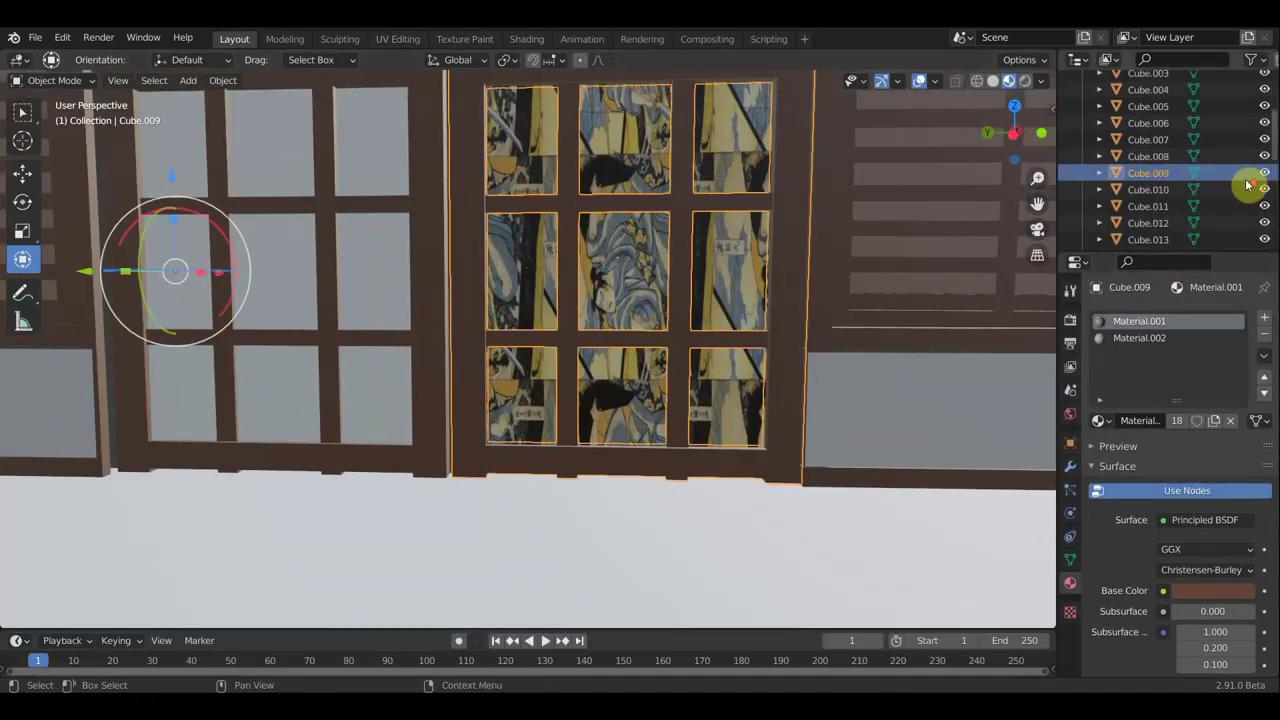
pyautogui.scroll(-1, 1249, 180)
pyautogui.click(398, 39)
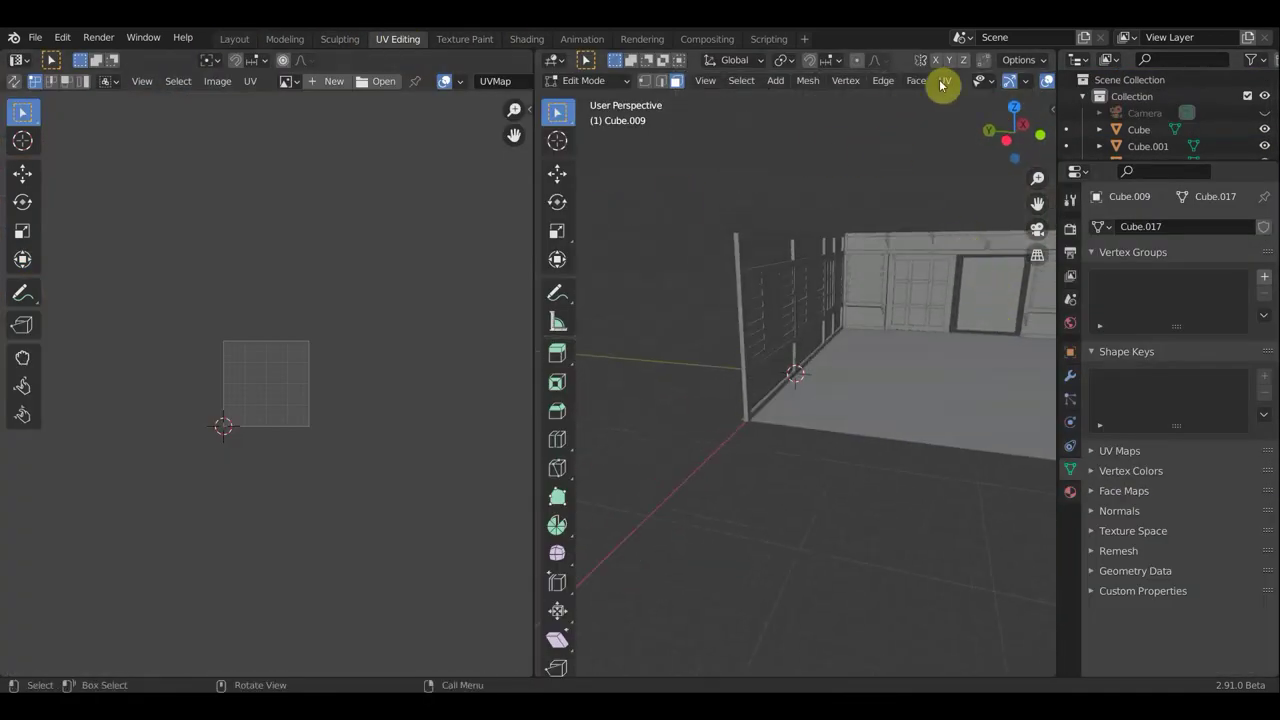
pyautogui.hotkey('ctrl', 'pagedown')
pyautogui.hotkey('ctrl', 'pageup')
pyautogui.press('s')
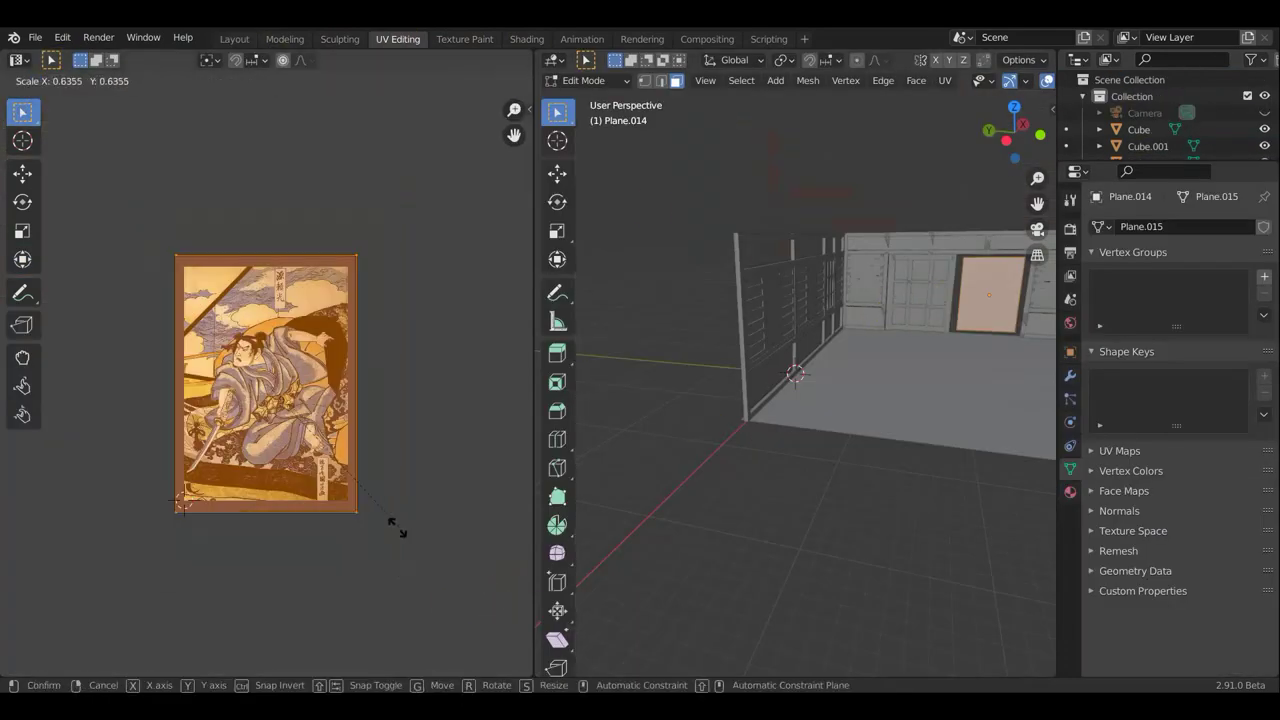
# Smart UV Project the panel, check the result in Layout, and rotate the picture panel.
pyautogui.press('u')
pyautogui.click(940, 178)
pyautogui.click(1018, 258)
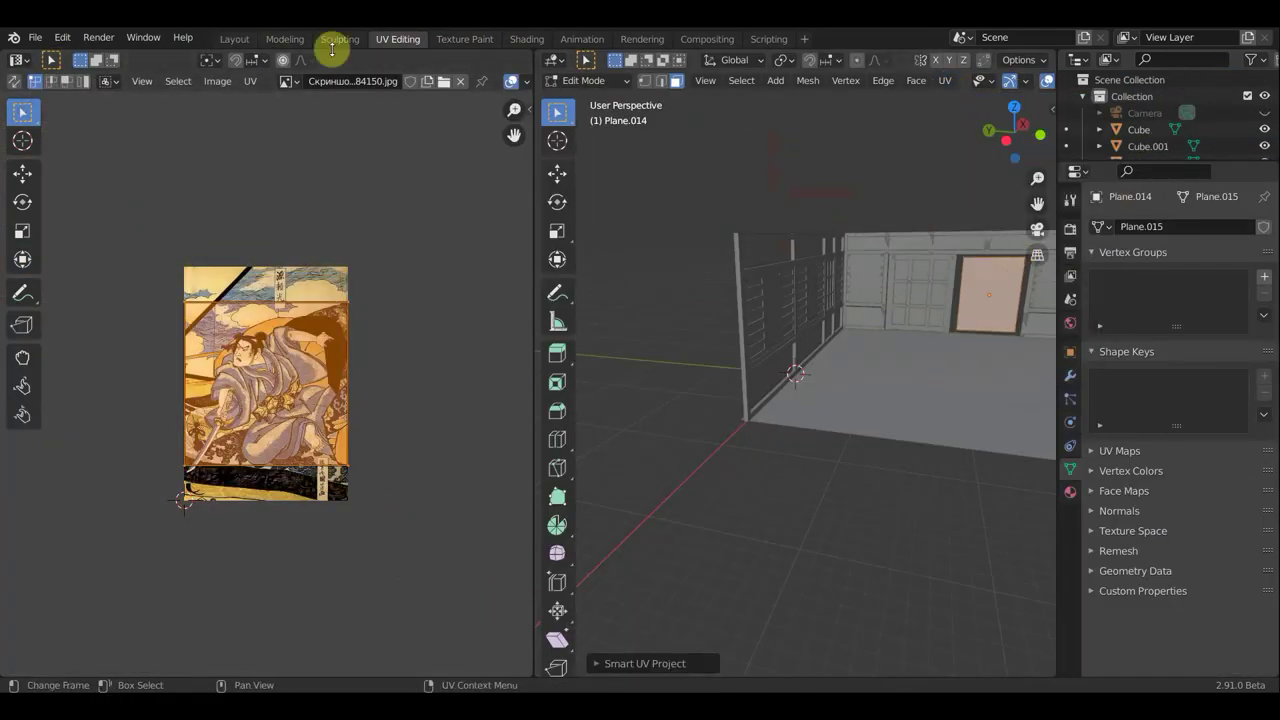
pyautogui.click(234, 39)
pyautogui.click(398, 39)
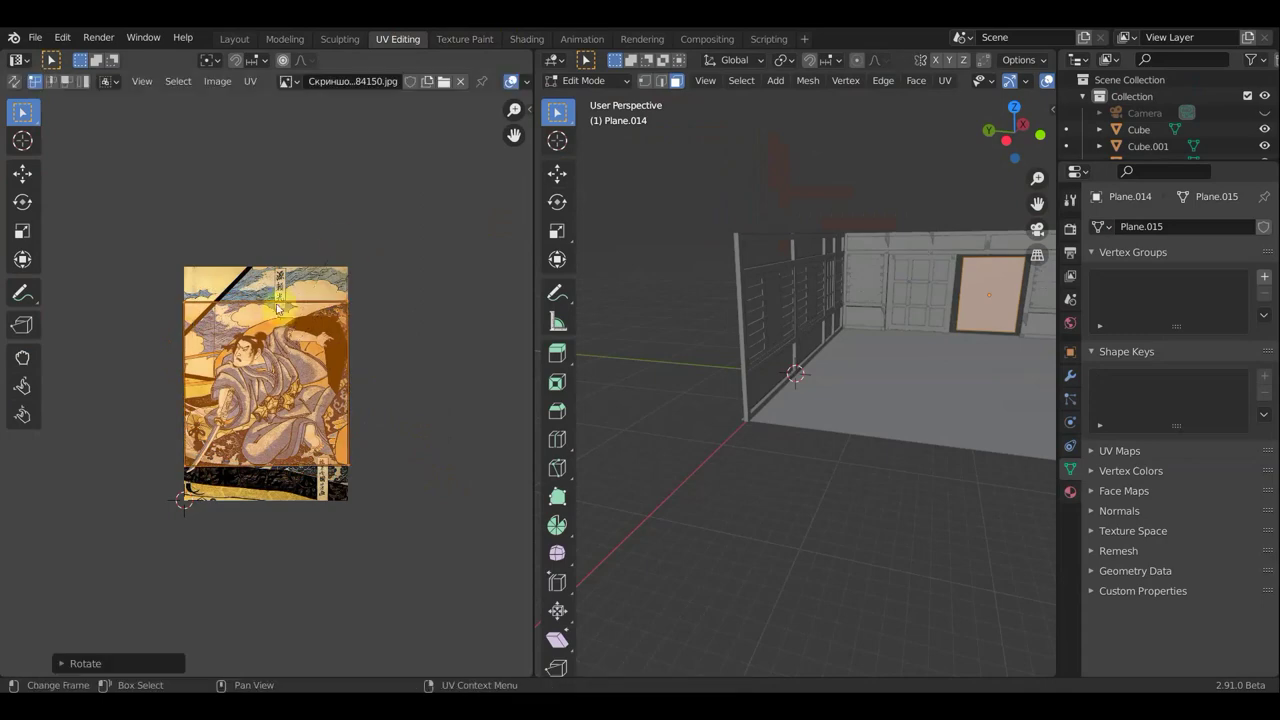
pyautogui.click(234, 39)
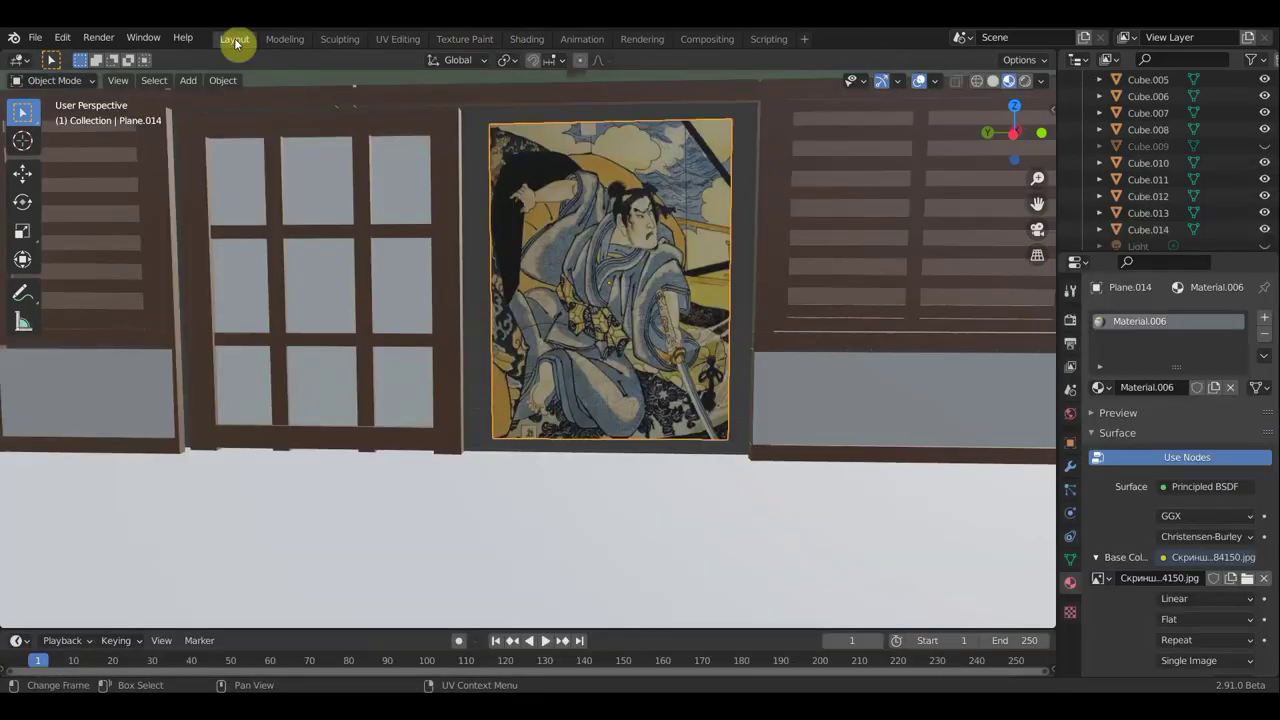
pyautogui.click(398, 39)
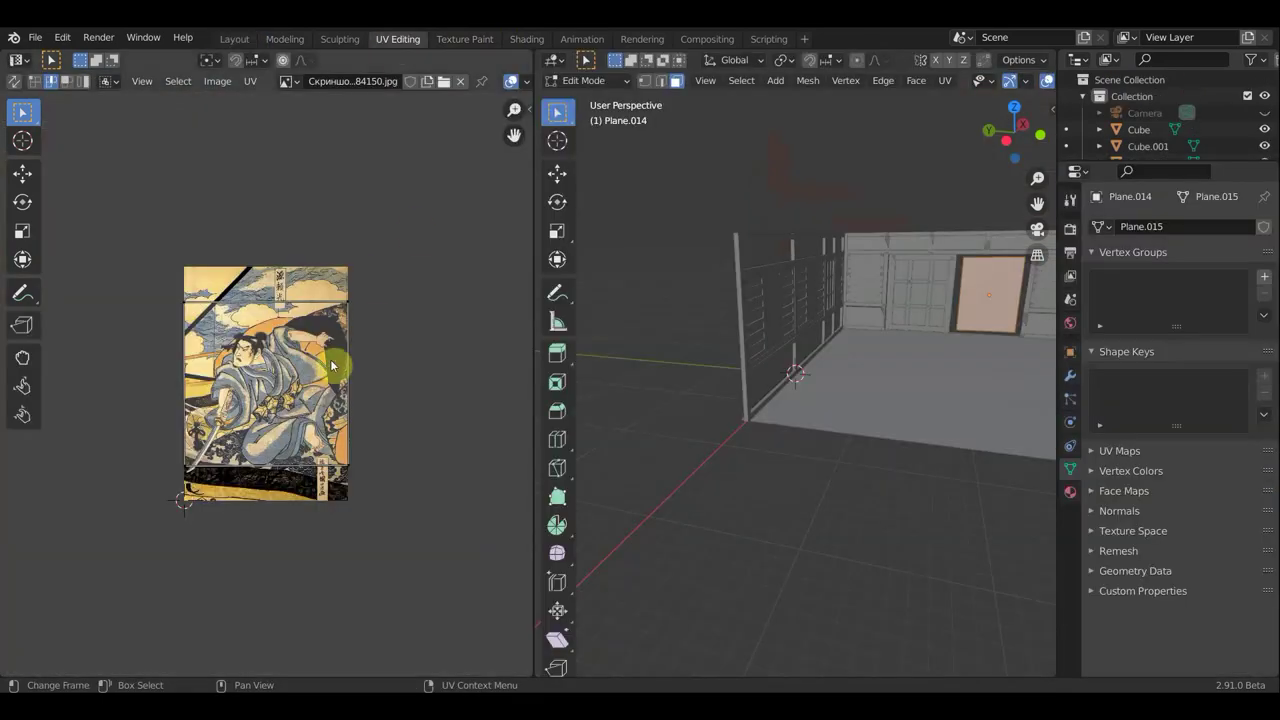
pyautogui.click(234, 39)
pyautogui.press('KP_7')
pyautogui.press('r')
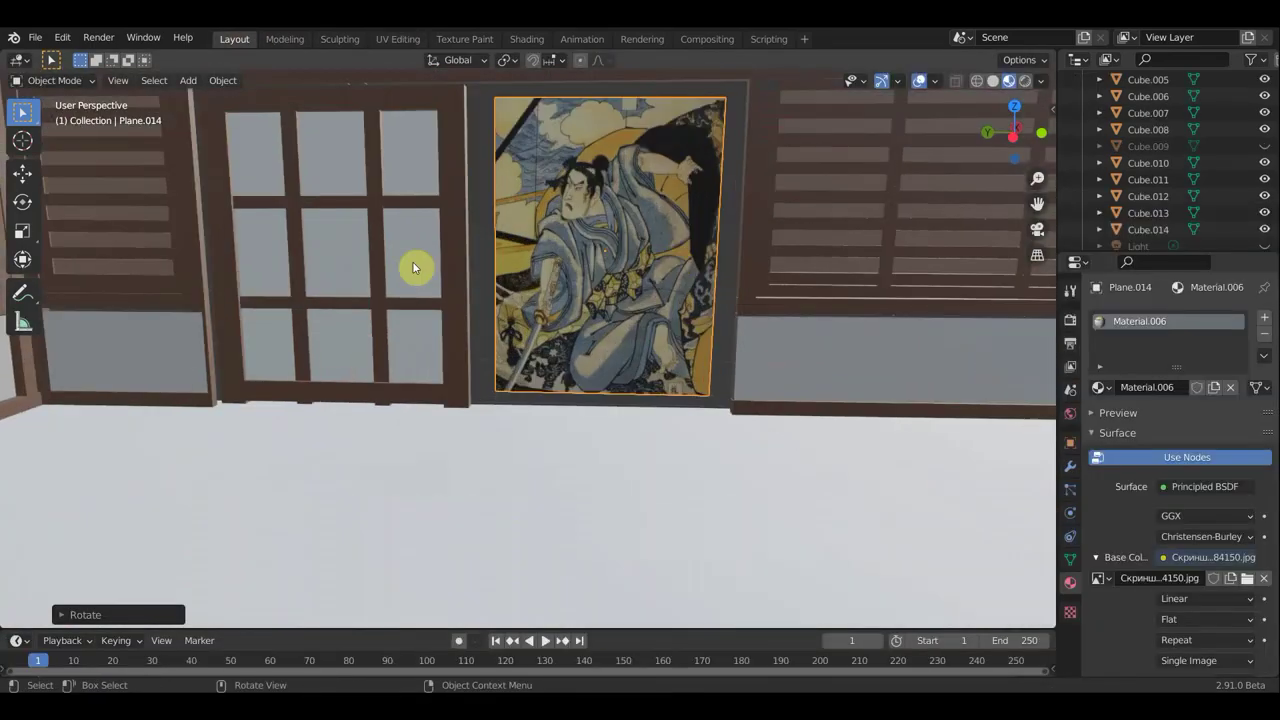
# Give the other door panel a new material textured with the picture ending 184203.
pyautogui.click(414, 266)
pyautogui.click(1200, 391)
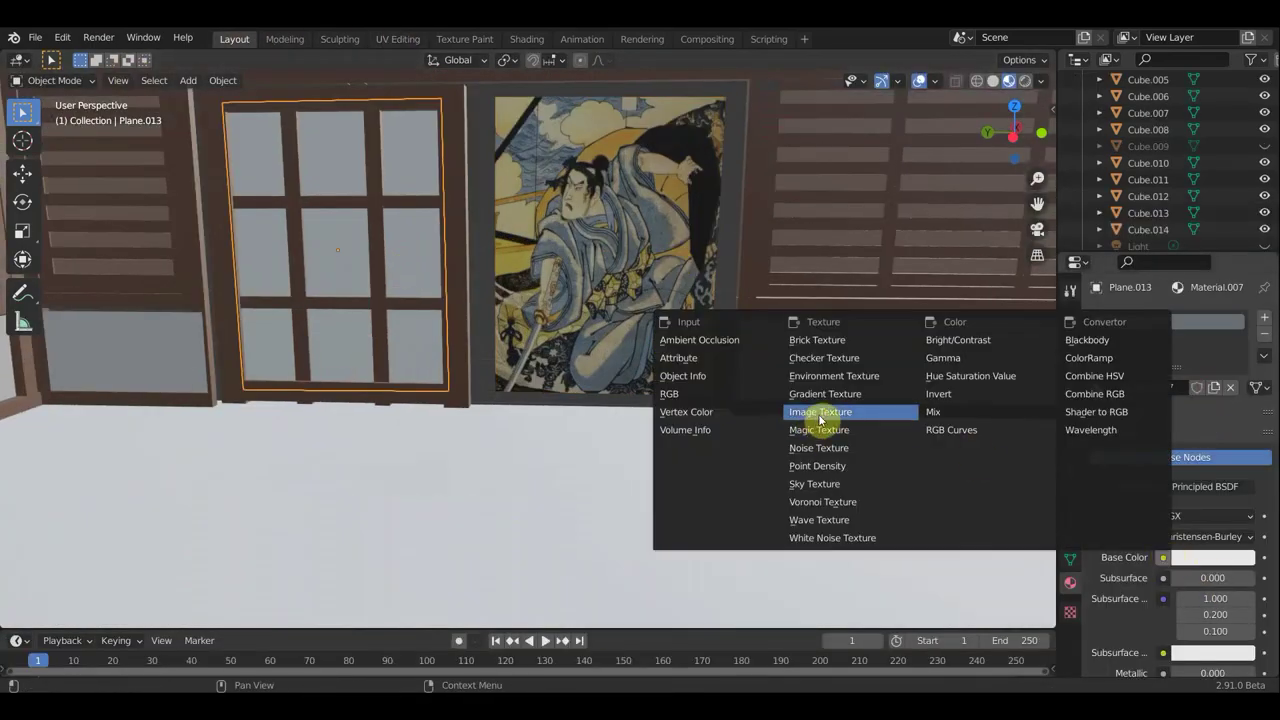
pyautogui.click(829, 414)
pyautogui.click(1240, 578)
pyautogui.doubleClick(714, 500)
# Straighten the second picture's UVs in UV Editing and view both pictures in Layout.
pyautogui.click(398, 39)
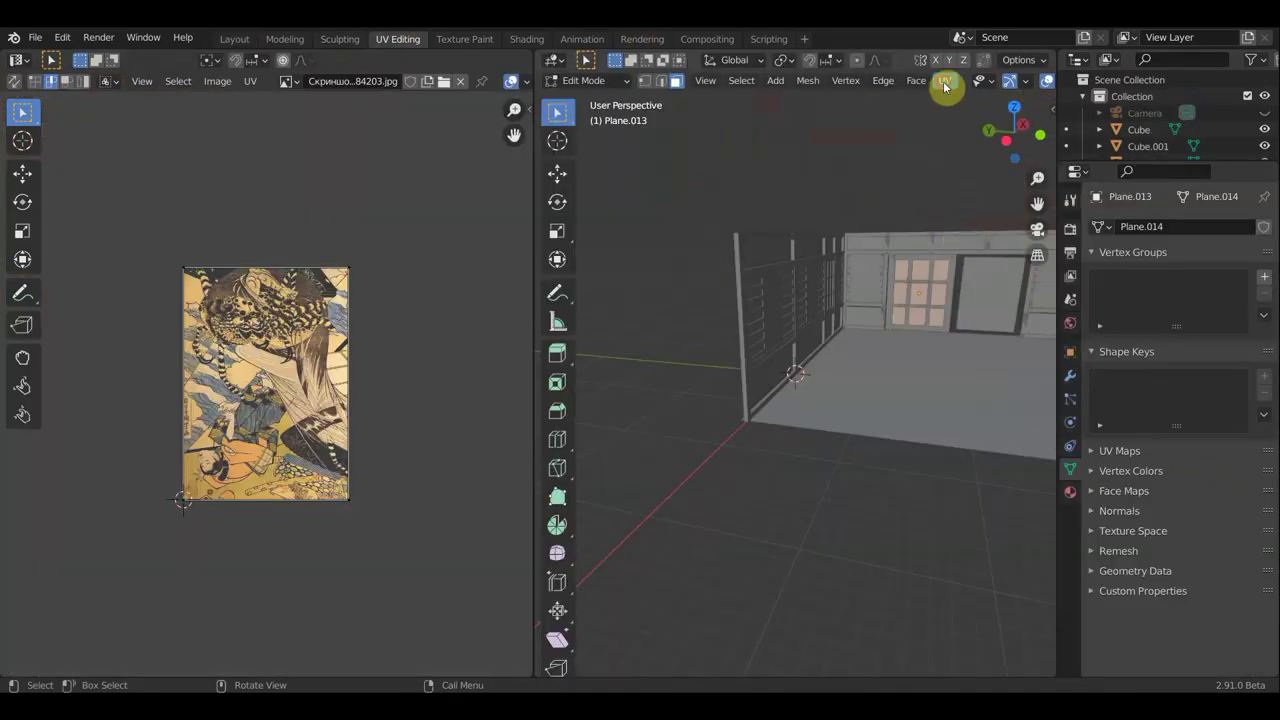
pyautogui.click(238, 43)
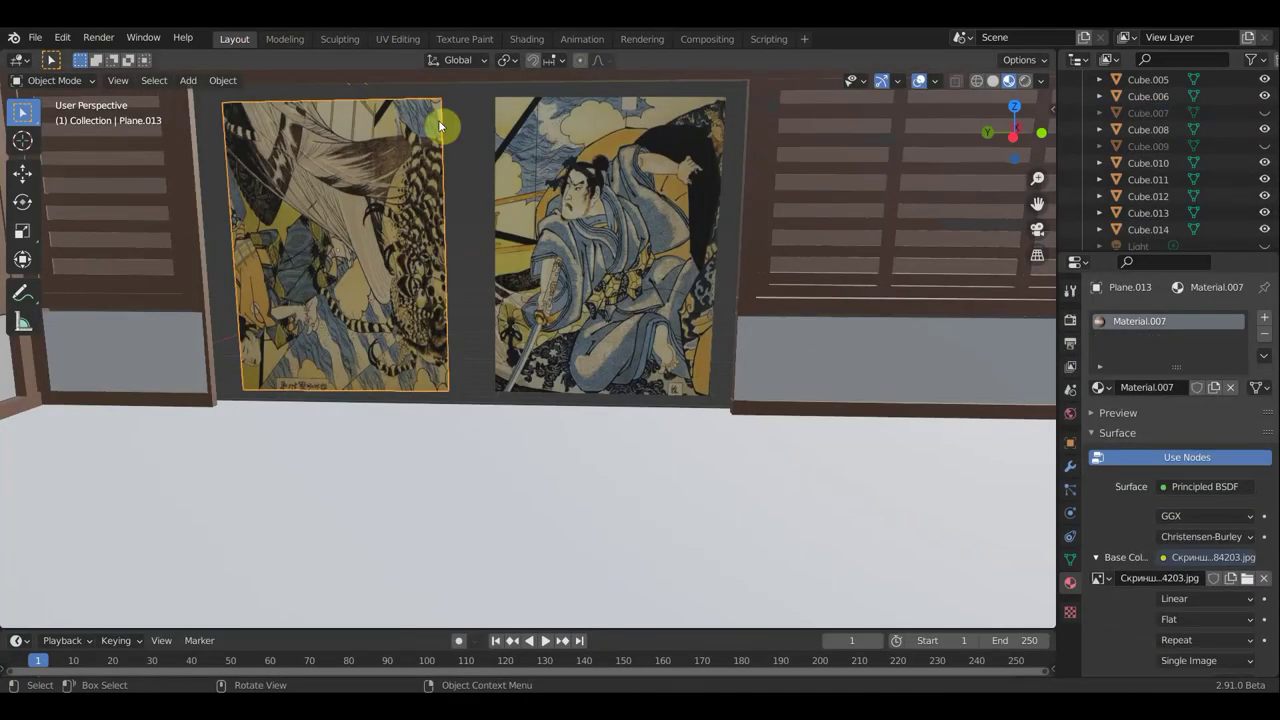
pyautogui.click(398, 39)
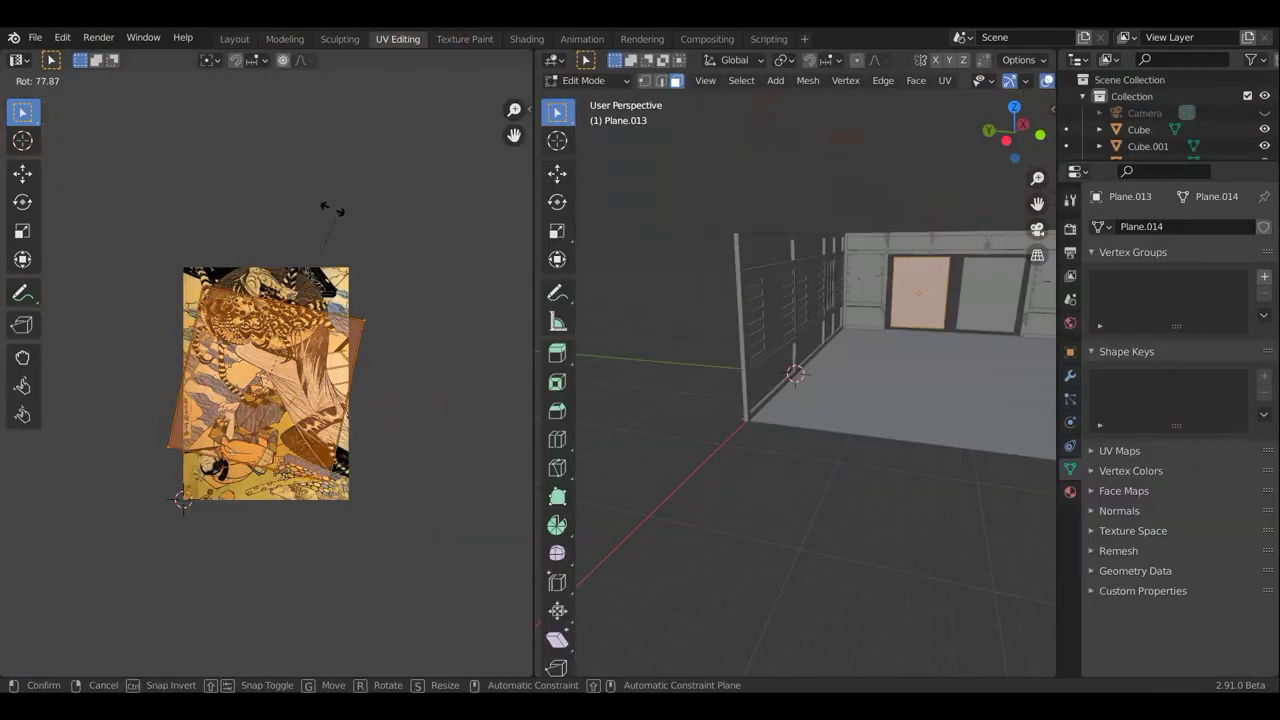
pyautogui.click(236, 42)
pyautogui.click(398, 39)
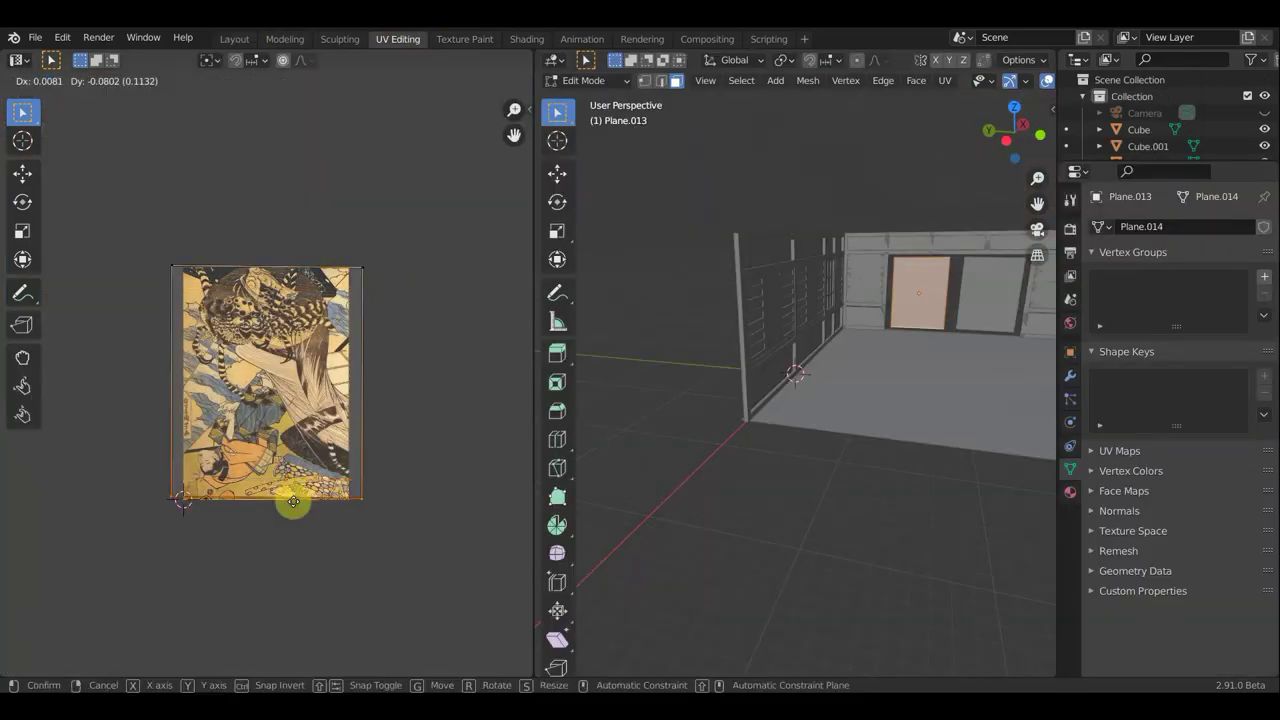
pyautogui.click(234, 39)
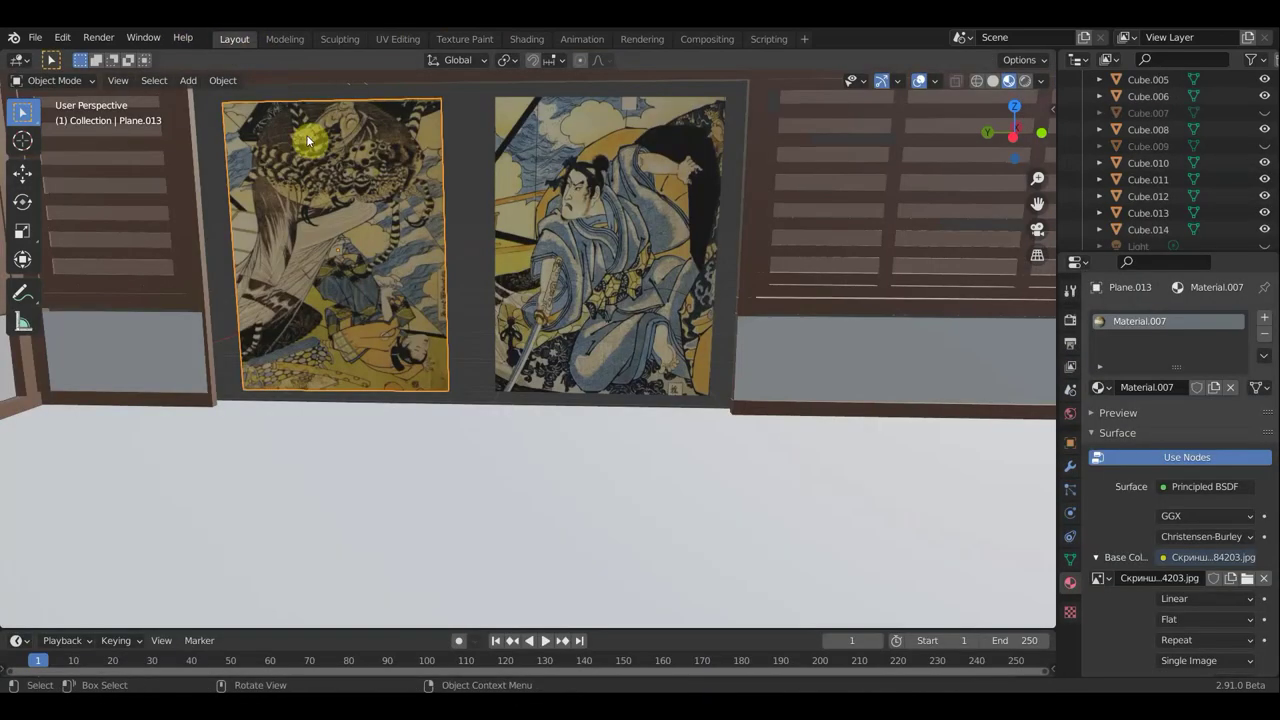
pyautogui.scroll(-2, 454, 348)
pyautogui.scroll(-2, 454, 348)
# Give a wall panel a new material using the image ending 184306 as Base Color.
pyautogui.scroll(-3, 690, 323)
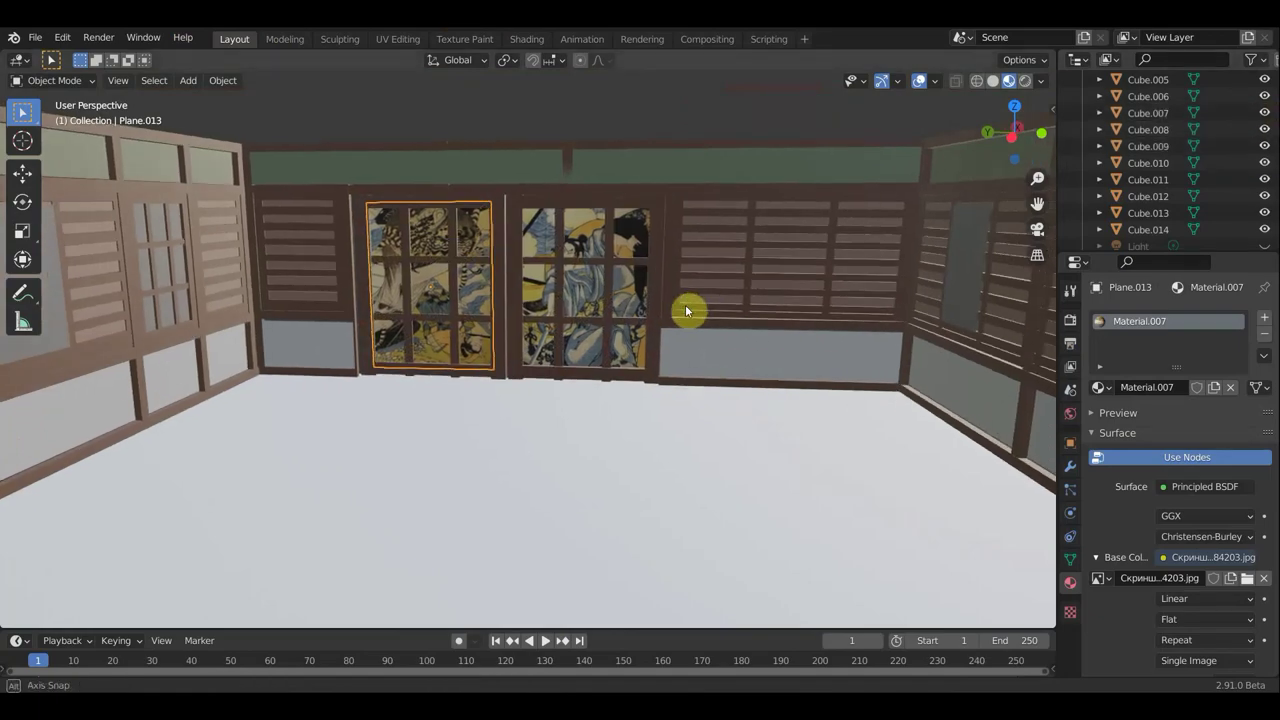
pyautogui.scroll(-2, 731, 306)
pyautogui.click(731, 306)
pyautogui.moveTo(731, 306); pyautogui.dragTo(1194, 569, button='middle')
pyautogui.click(1214, 387)
pyautogui.click(1163, 557)
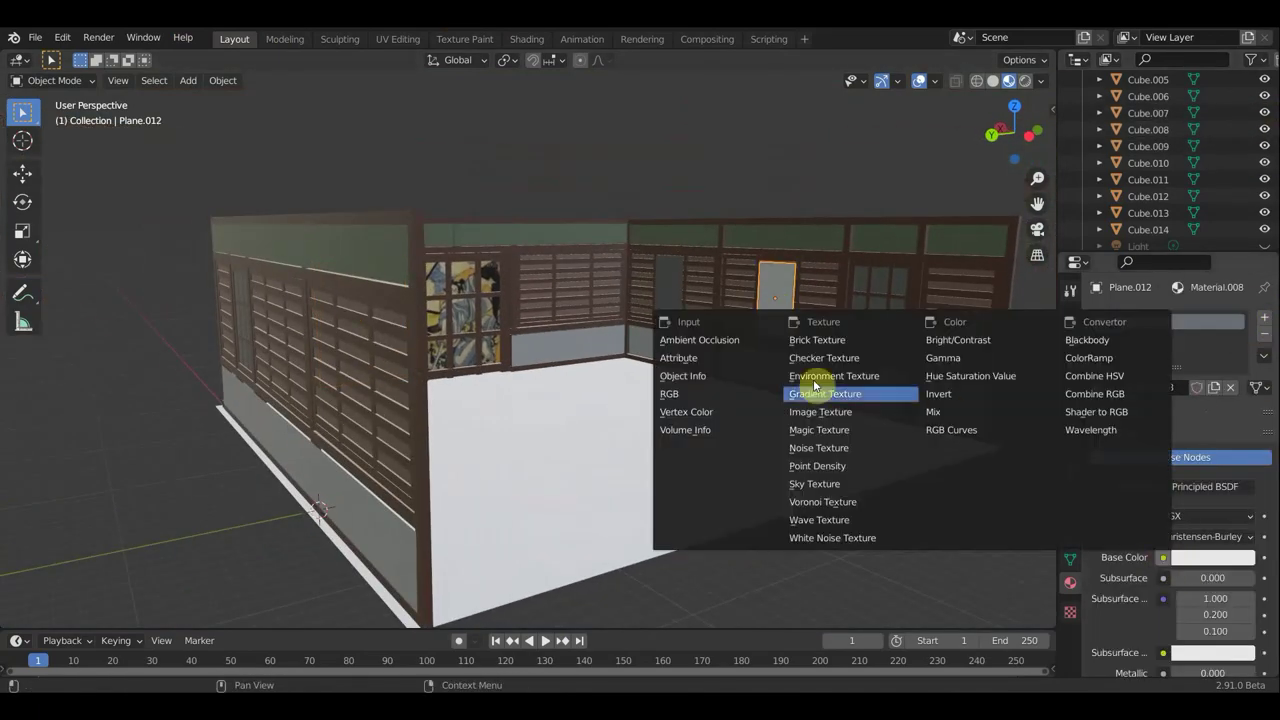
pyautogui.click(813, 386)
pyautogui.click(1239, 578)
pyautogui.click(593, 525)
pyautogui.press('Return')
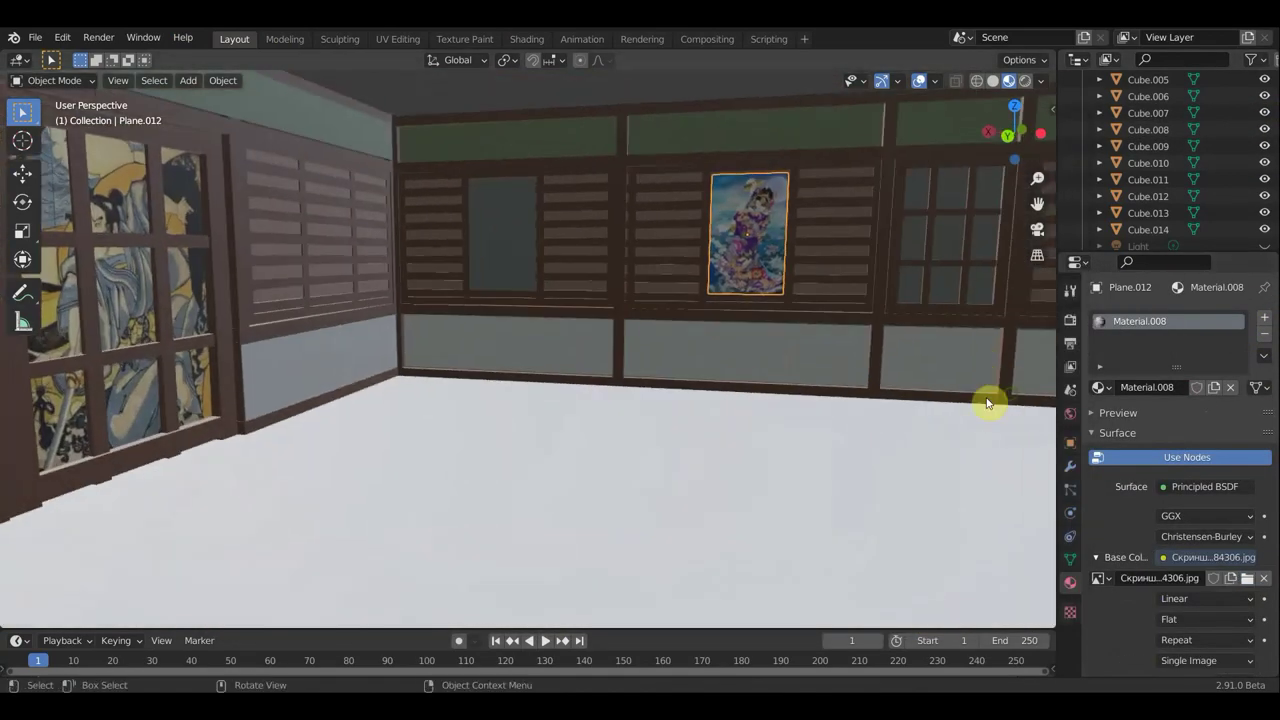
pyautogui.scroll(3, 451, 240)
# Add image-textured materials to the left wall panel and small panel, loading the samurai picture.
pyautogui.click(430, 240)
pyautogui.click(1179, 388)
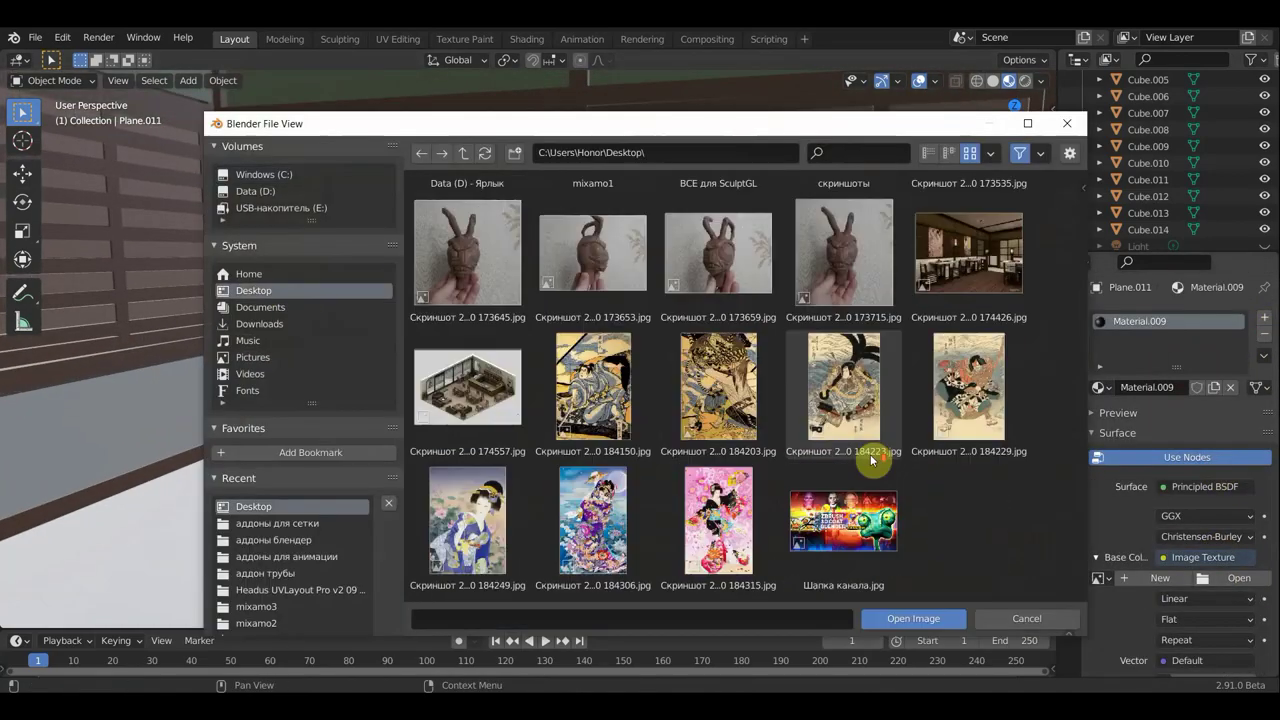
pyautogui.doubleClick(871, 451)
pyautogui.moveTo(797, 474)
pyautogui.mouseDown(button='middle')
pyautogui.moveTo(457, 460)
pyautogui.moveTo(546, 270)
pyautogui.mouseUp(button='middle')
pyautogui.click(546, 270)
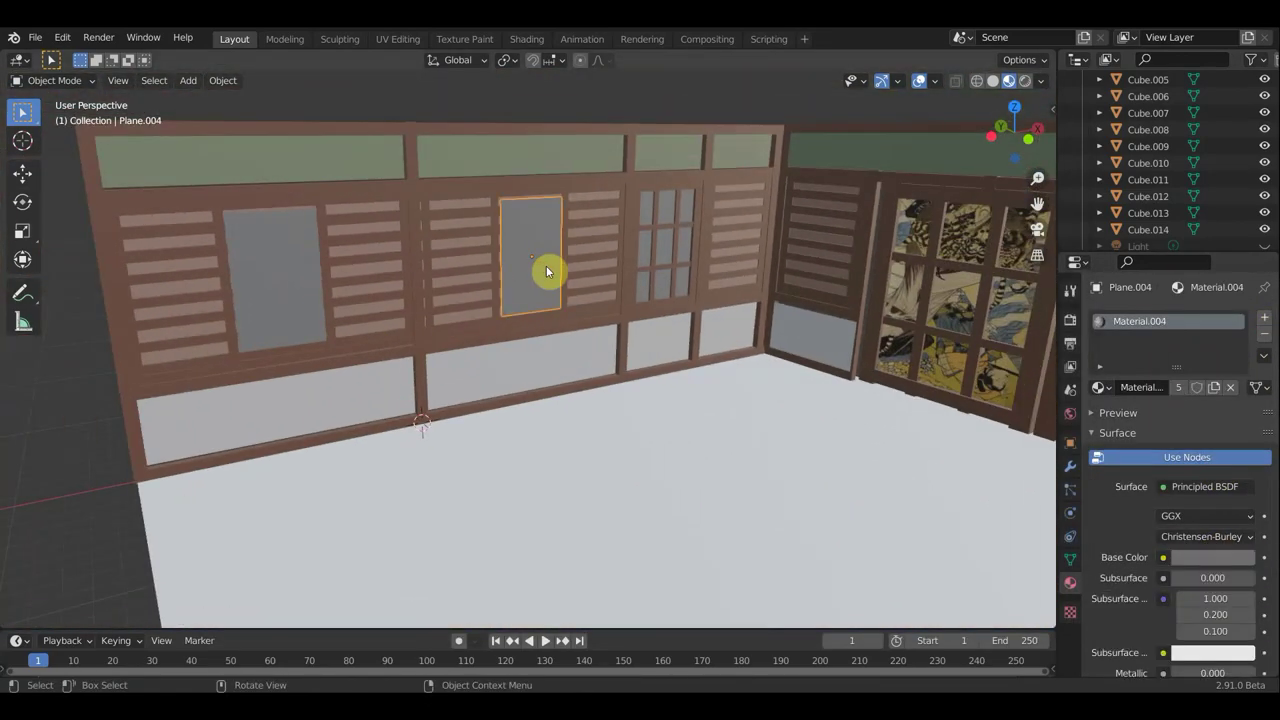
pyautogui.click(1163, 557)
pyautogui.click(813, 386)
pyautogui.click(1249, 563)
pyautogui.doubleClick(889, 514)
# Texture blank panel Plane.003 with the ukiyo-e image ending 84229.jpg in a new material.
pyautogui.click(277, 280)
pyautogui.click(1214, 387)
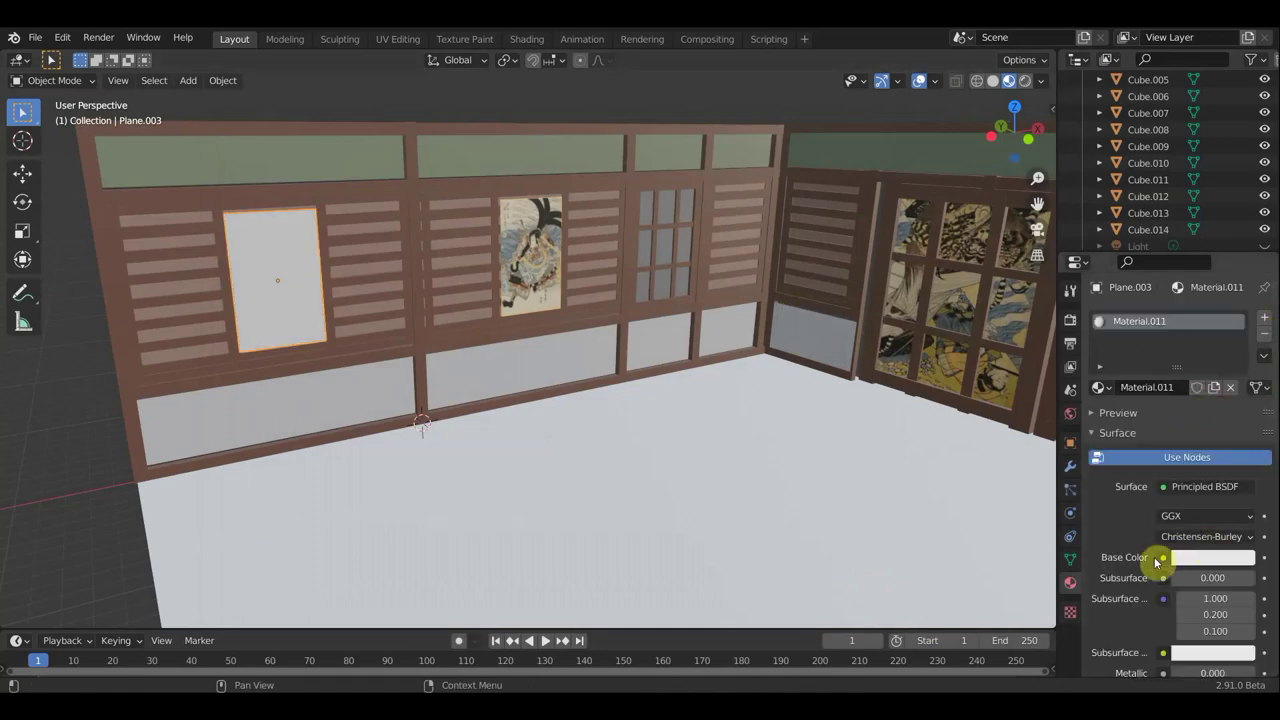
pyautogui.click(1163, 557)
pyautogui.click(1234, 586)
pyautogui.doubleClick(889, 514)
pyautogui.moveTo(729, 397); pyautogui.dragTo(560, 400, button='middle')
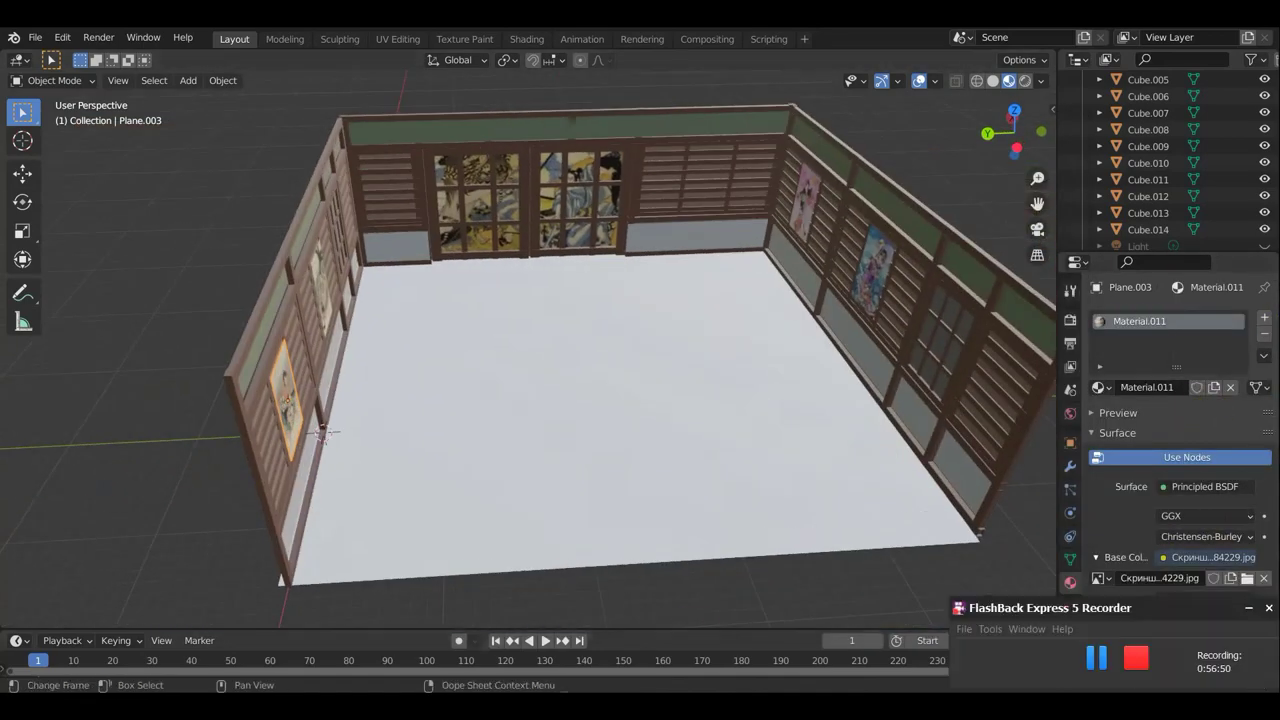
# Give the floor plane a new material with a marble tile image from the Desktop as Base Color.
pyautogui.moveTo(997, 188); pyautogui.dragTo(760, 200, button='middle')
pyautogui.click(1000, 300)
pyautogui.click(1194, 391)
pyautogui.click(1163, 504)
pyautogui.click(823, 366)
pyautogui.click(1239, 524)
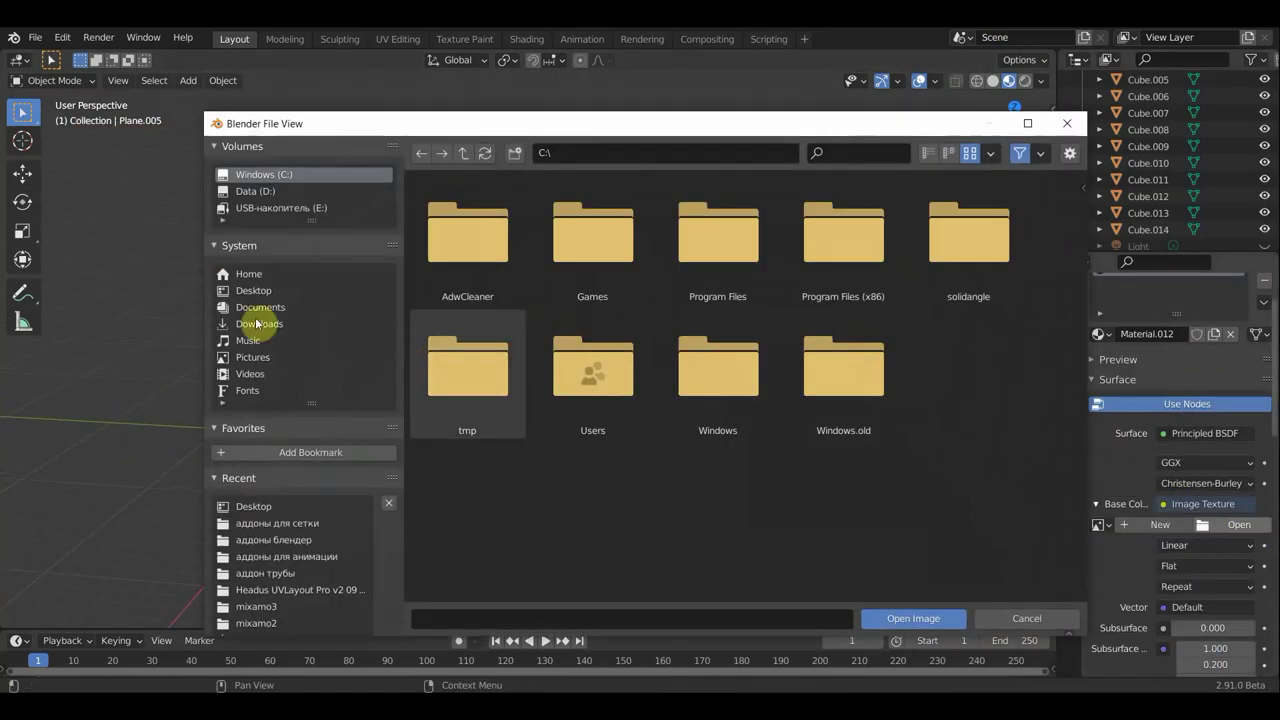
pyautogui.click(253, 290)
pyautogui.scroll(2, 945, 464)
pyautogui.click(980, 243)
pyautogui.click(913, 618)
# Scale the floor's UVs in the UV Editing workspace, then check the tiles in the room view.
pyautogui.click(397, 39)
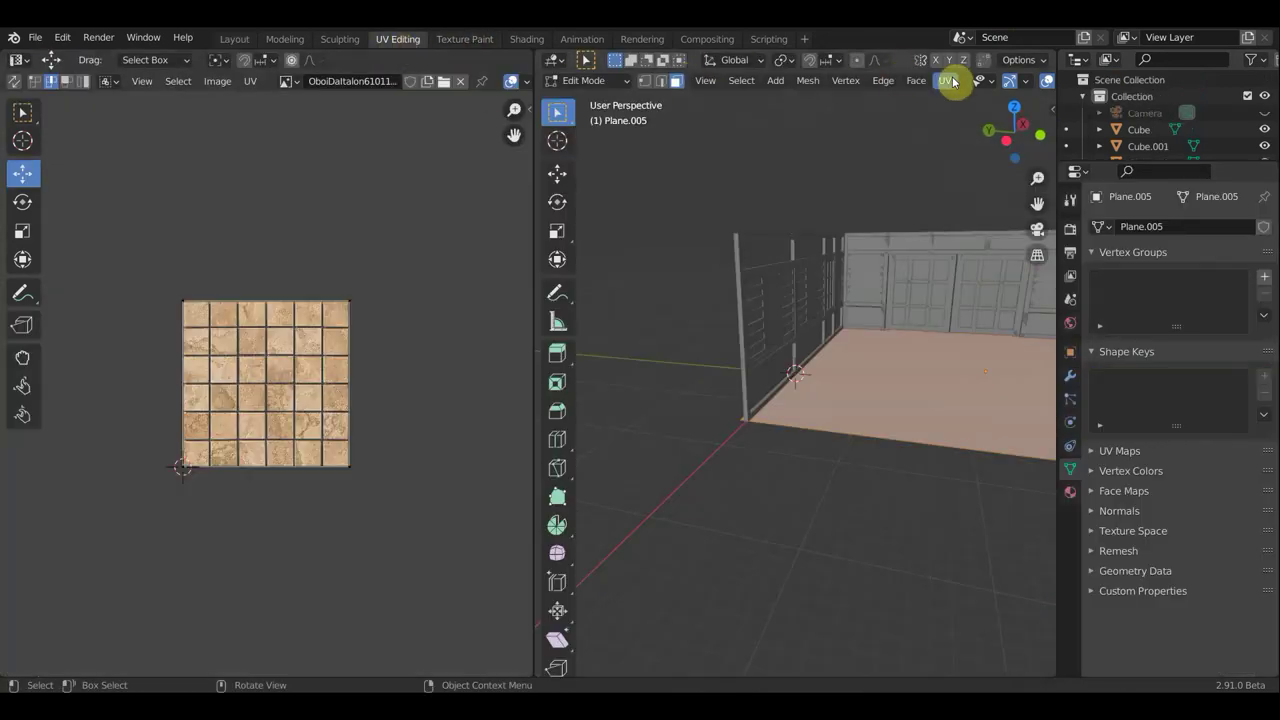
pyautogui.click(953, 82)
pyautogui.press('s')
pyautogui.click(500, 529)
pyautogui.click(234, 39)
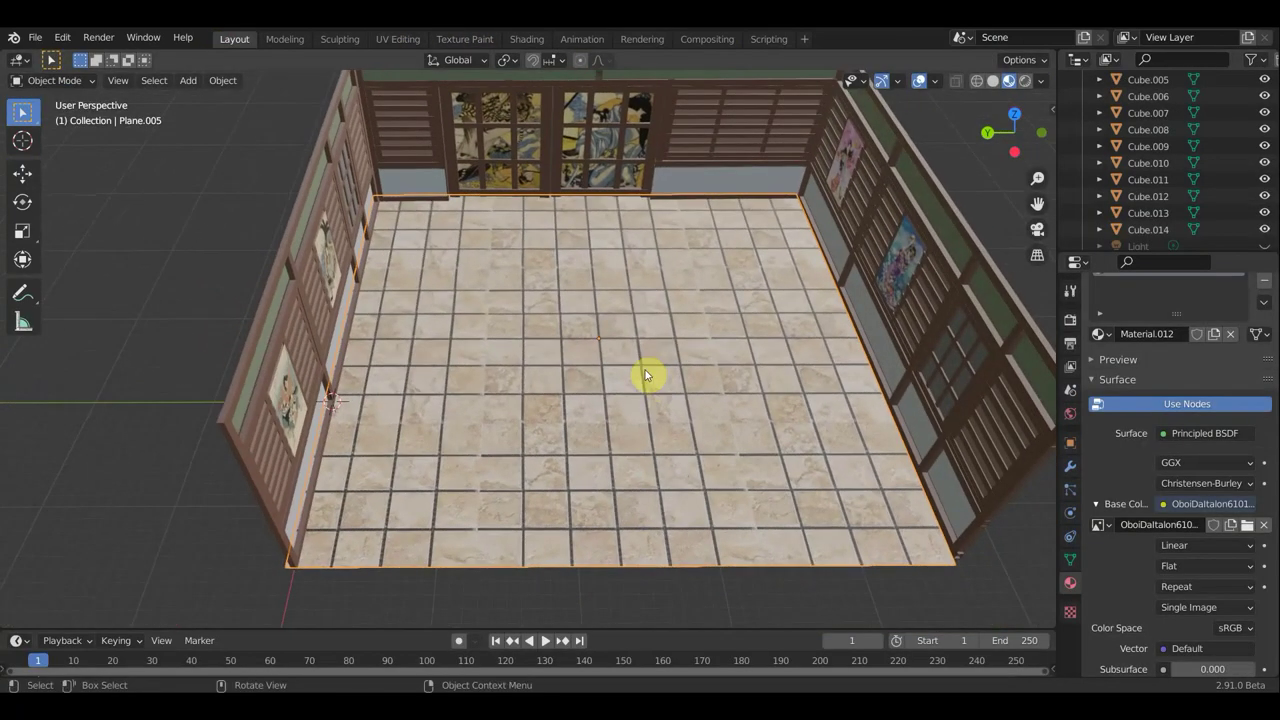
# Rescale the floor UVs again so the marble tiles appear larger, rechecking in the room view.
pyautogui.click(397, 39)
pyautogui.press('s')
pyautogui.click(300, 377)
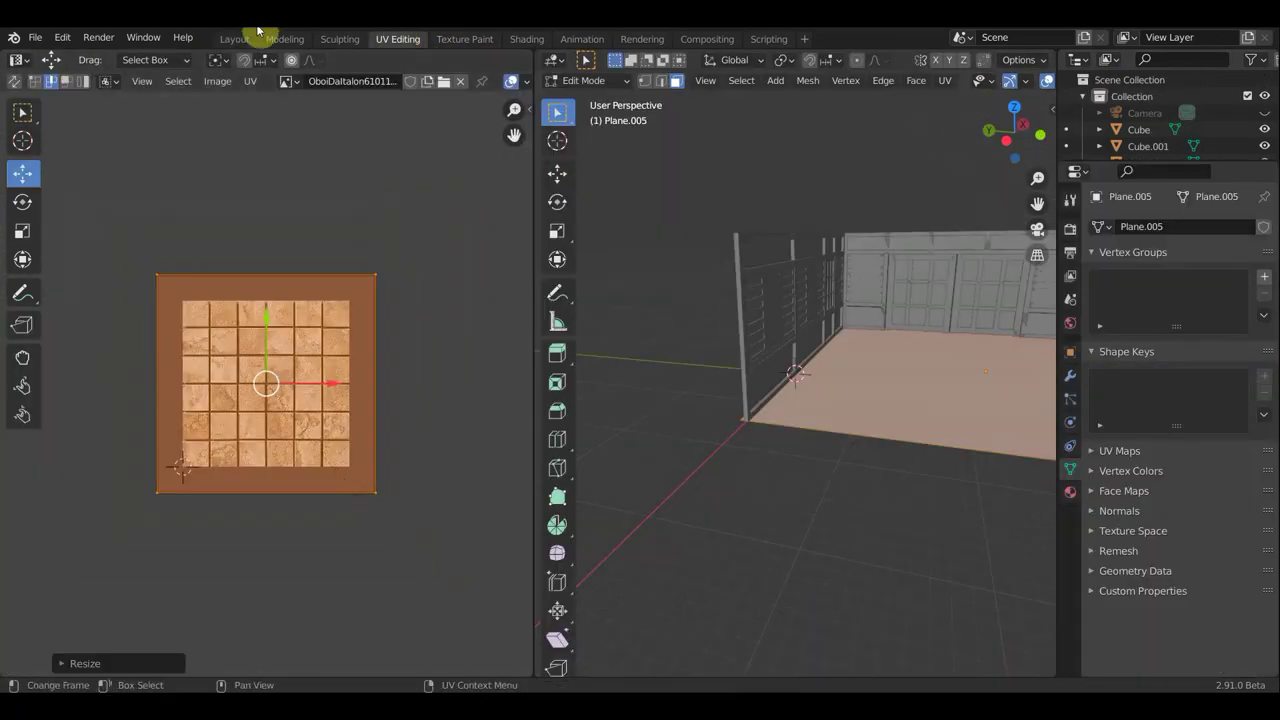
pyautogui.click(234, 39)
pyautogui.click(397, 39)
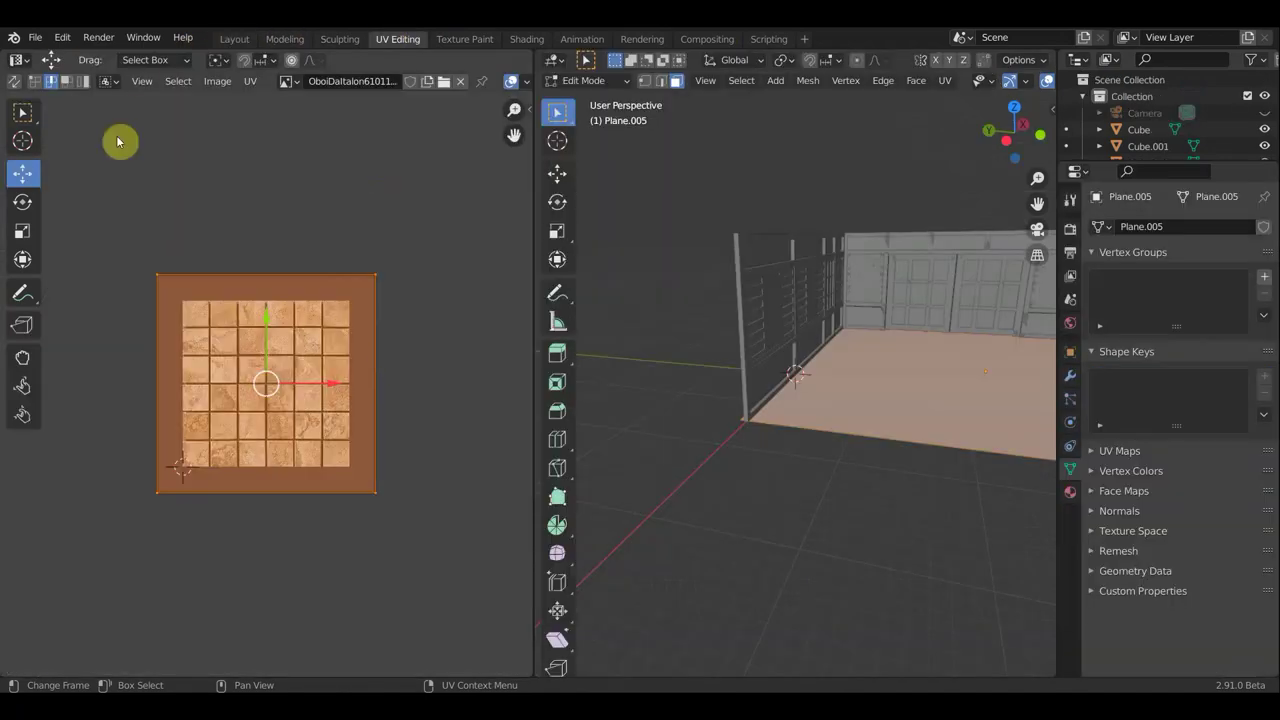
pyautogui.click(249, 387)
pyautogui.click(241, 43)
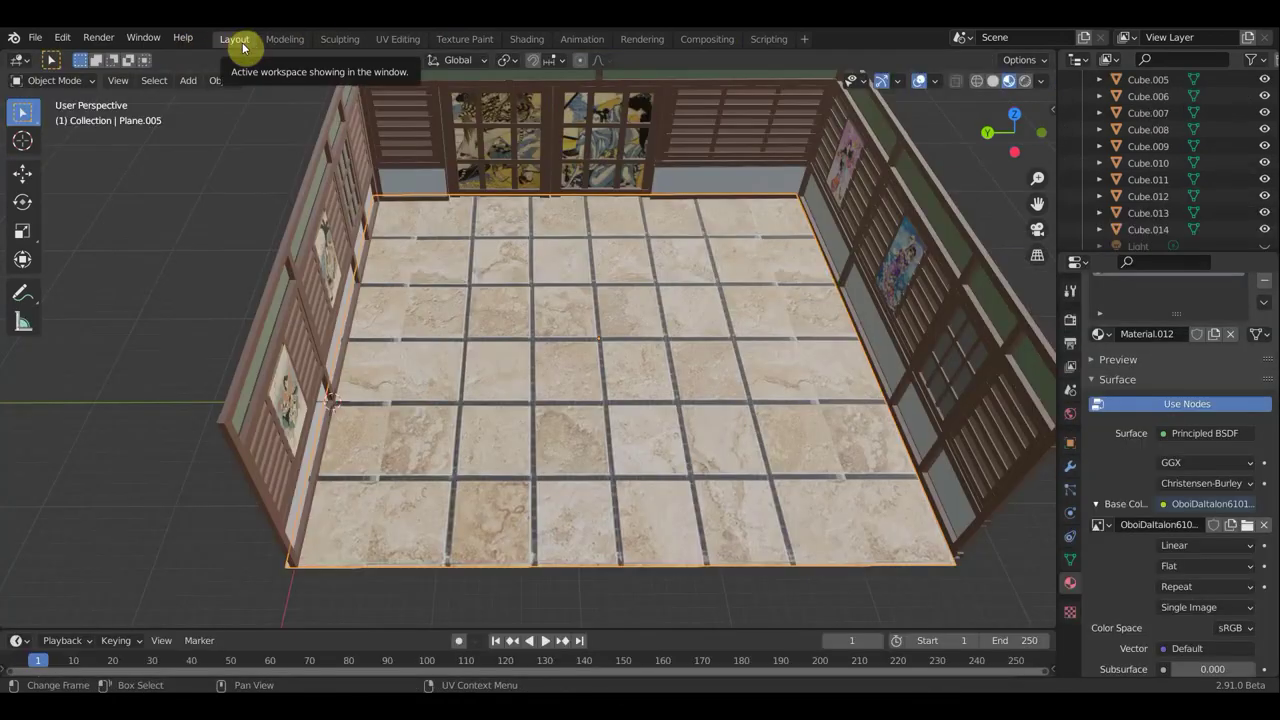
pyautogui.click(397, 39)
pyautogui.click(252, 41)
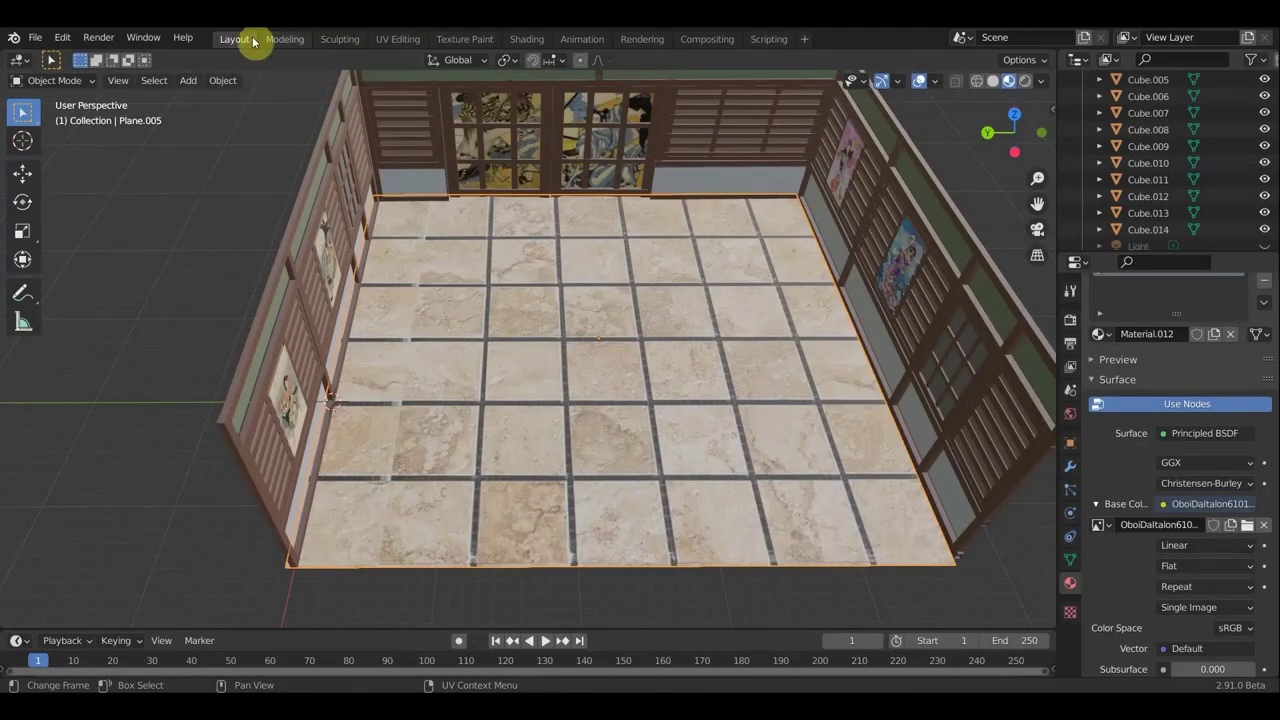
# Put the floor in Edit Mode from a front view and unlink its marble Base Color image.
pyautogui.hotkey('ctrl', 'pagedown')
pyautogui.hotkey('ctrl', 'pagedown')
pyautogui.hotkey('ctrl', 'pagedown')
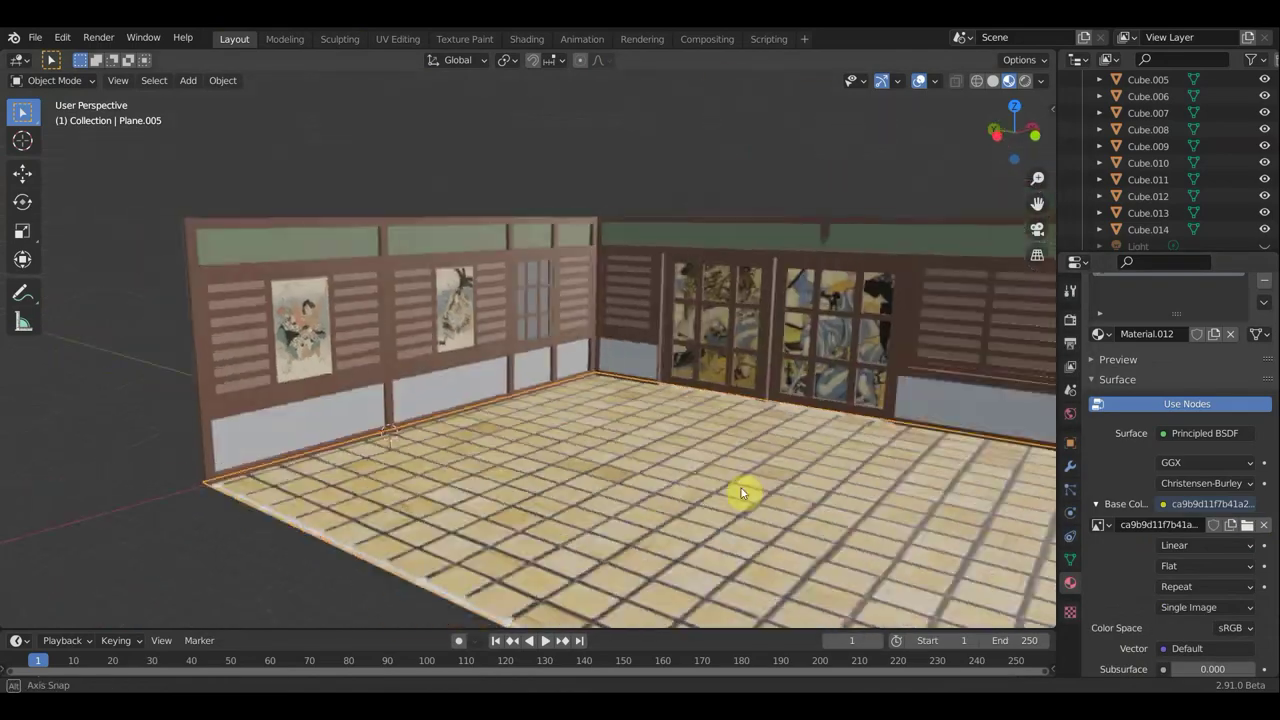
pyautogui.moveTo(741, 492)
pyautogui.mouseDown(button='middle')
pyautogui.moveTo(751, 509)
pyautogui.moveTo(846, 494)
pyautogui.moveTo(766, 509)
pyautogui.moveTo(730, 472)
pyautogui.mouseUp(button='middle')
pyautogui.press('KP_1')
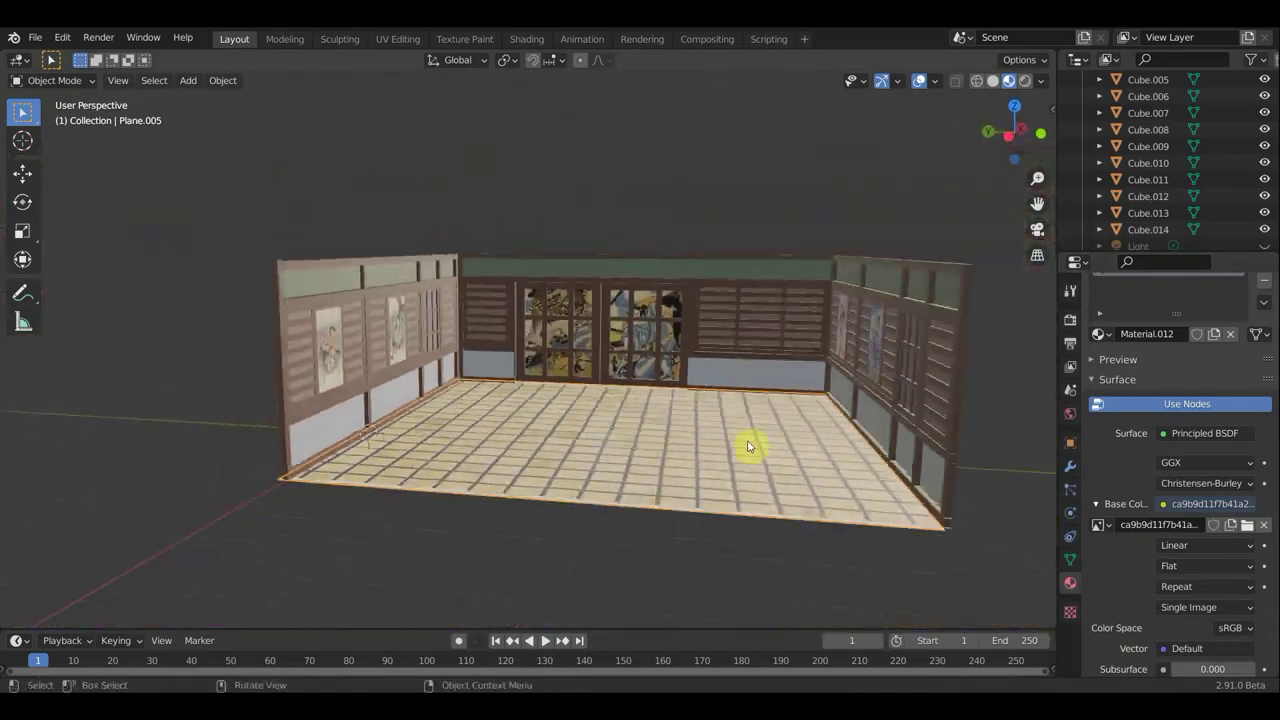
pyautogui.click(22, 173)
pyautogui.hotkey('shift', 'd')
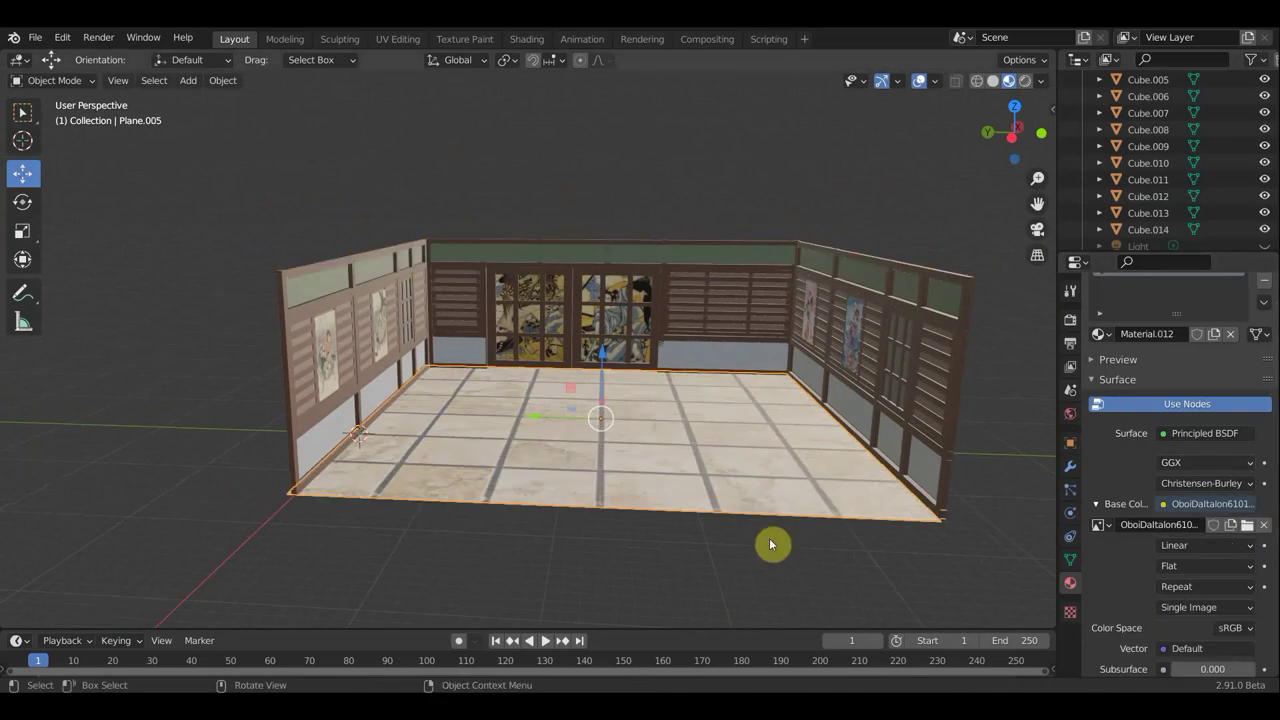
pyautogui.press('Tab')
pyautogui.click(1263, 545)
pyautogui.click(1239, 545)
# Load the 85254.jpg tile image on the floor, then duplicate the floor faces and raise the copy.
pyautogui.scroll(-1, 540, 383)
pyautogui.doubleClick(600, 505)
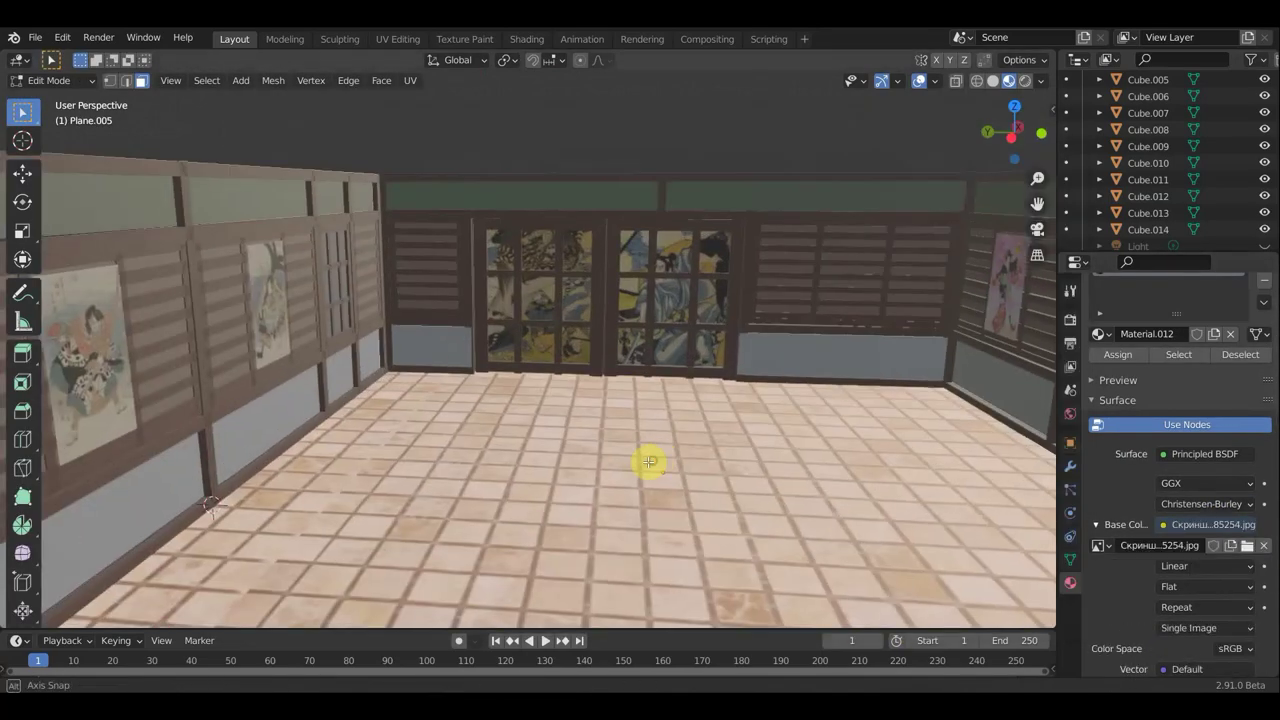
pyautogui.moveTo(651, 457)
pyautogui.mouseDown(button='middle')
pyautogui.moveTo(609, 523)
pyautogui.moveTo(669, 509)
pyautogui.mouseUp(button='middle')
pyautogui.hotkey('shift', 'd')
pyautogui.press('Escape')
pyautogui.press('KP_1')
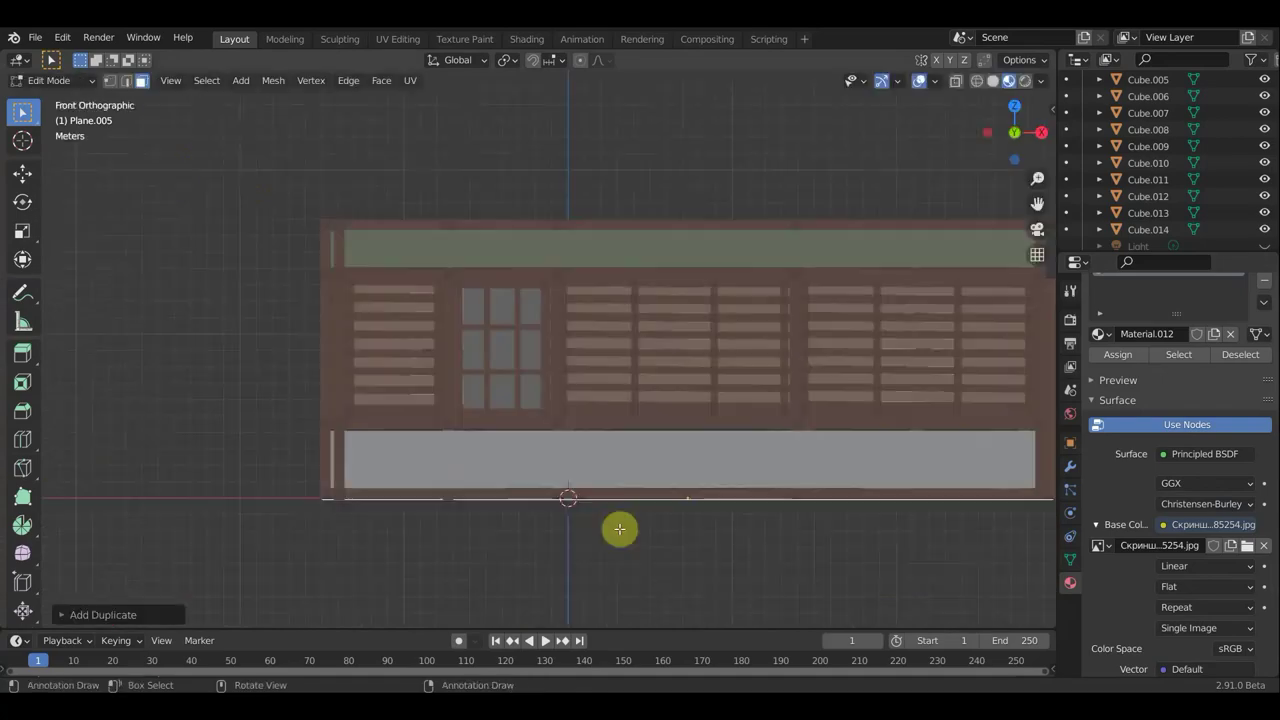
pyautogui.hotkey('shift', 'space')
pyautogui.press('t')
pyautogui.scroll(-2, 638, 362)
pyautogui.click(659, 166)
pyautogui.moveTo(659, 166)
pyautogui.mouseDown(button='middle')
pyautogui.moveTo(783, 286)
pyautogui.moveTo(803, 277)
pyautogui.mouseUp(button='middle')
pyautogui.scroll(-3, 783, 286)
pyautogui.scroll(2, 1234, 306)
# Add a material slot for the ceiling faces and reload the tile image from the Desktop.
pyautogui.click(1264, 318)
pyautogui.click(1264, 598)
pyautogui.press('h')
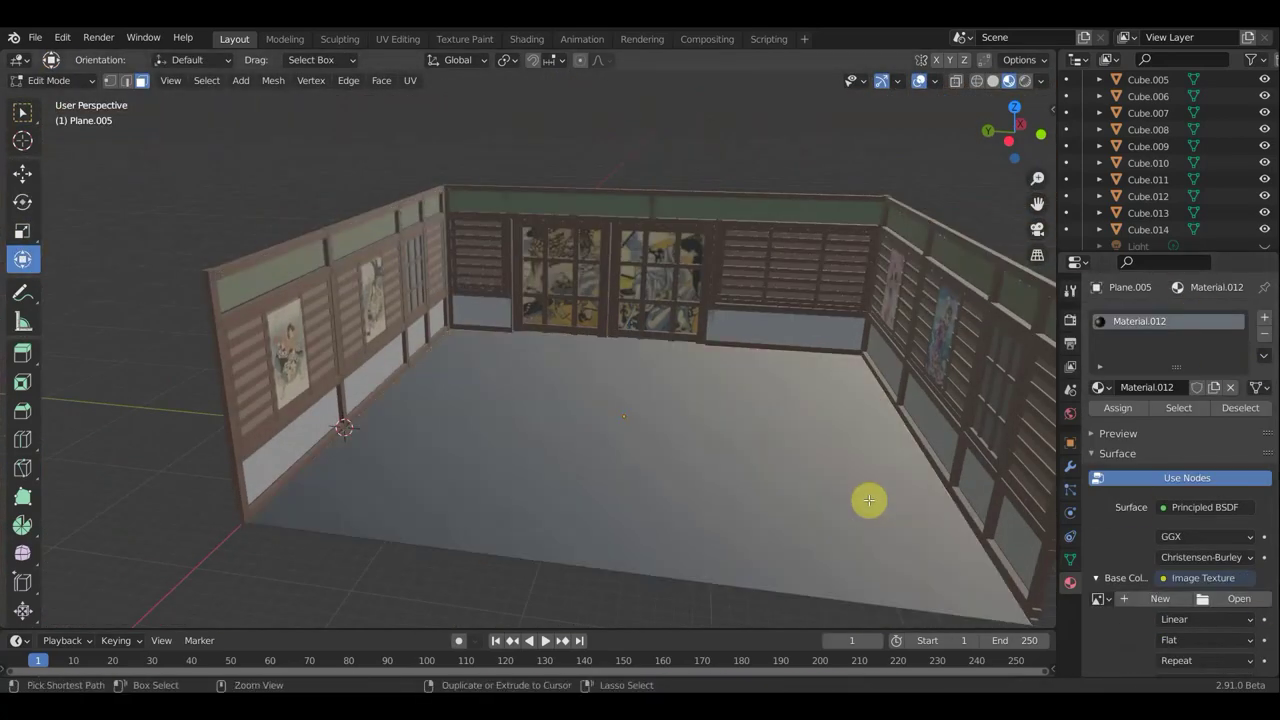
pyautogui.click(1239, 598)
pyautogui.click(254, 290)
pyautogui.click(901, 618)
# Move the ceiling copy up along Z and resize it from the top view.
pyautogui.press('KP_1')
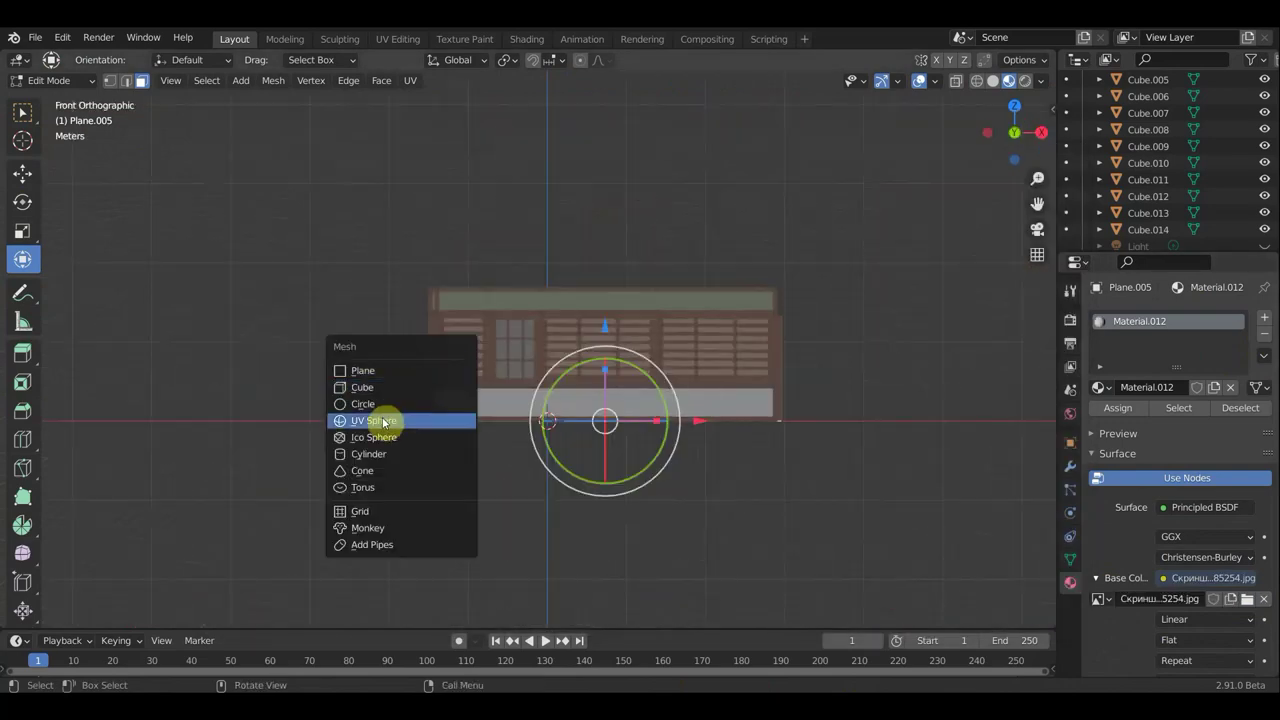
pyautogui.press('g')
pyautogui.press('z')
pyautogui.click(549, 151)
pyautogui.moveTo(549, 151); pyautogui.dragTo(331, 129, button='middle')
pyautogui.press('KP_7')
pyautogui.moveTo(649, 471); pyautogui.dragTo(581, 206, button='middle')
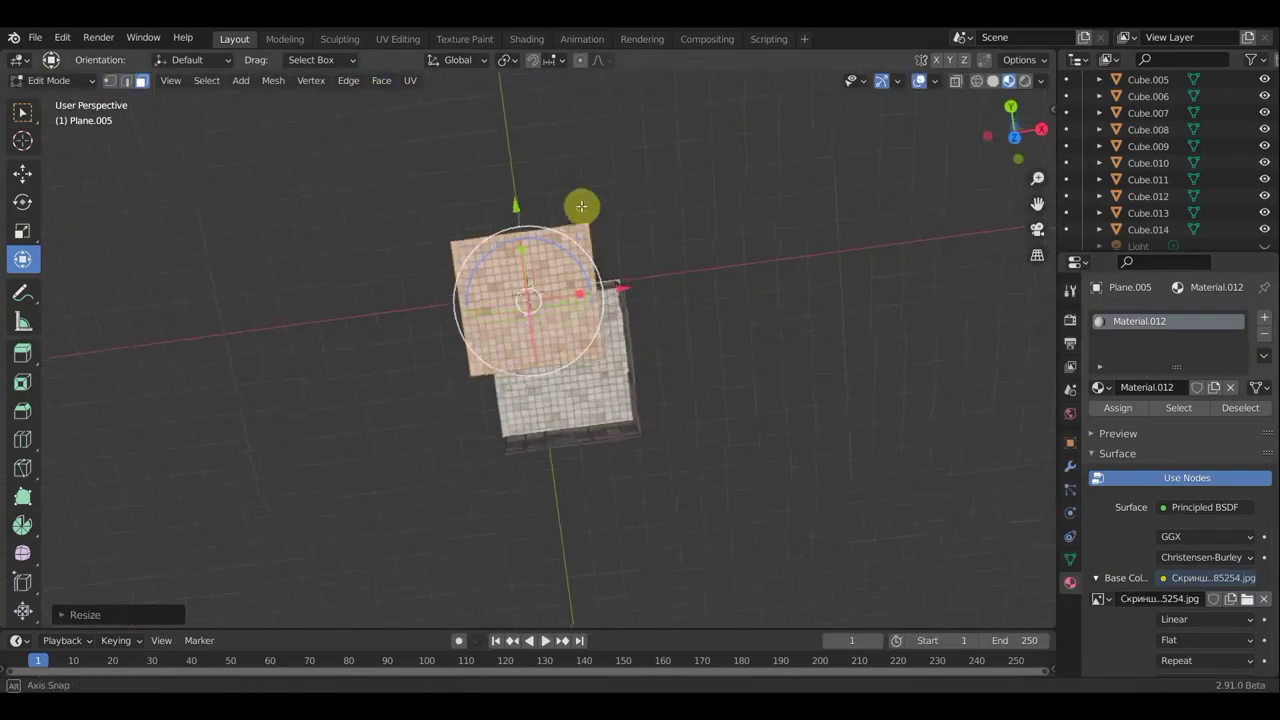
pyautogui.press('KP_7')
# Delete the stray extra faces and check the ceiling sits over the walls from the front.
pyautogui.click(55, 80)
pyautogui.click(50, 100)
pyautogui.press('Tab')
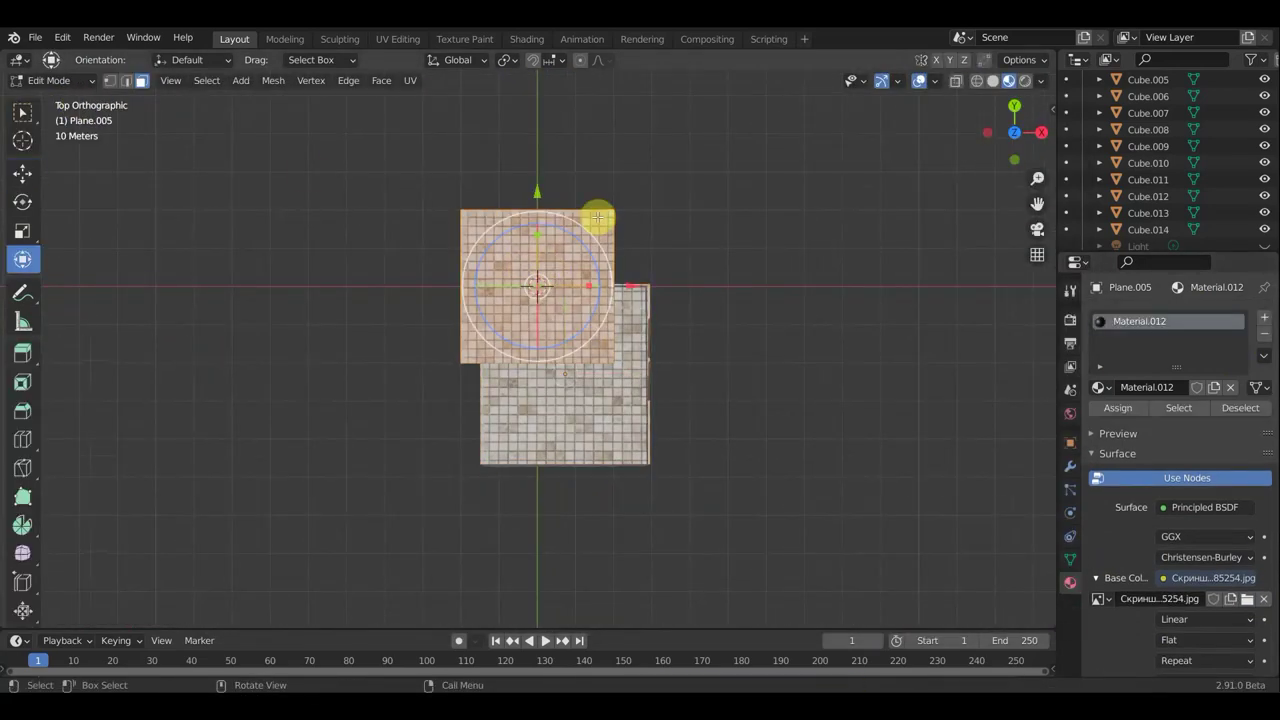
pyautogui.press('x')
pyautogui.click(551, 271)
pyautogui.press('KP_1')
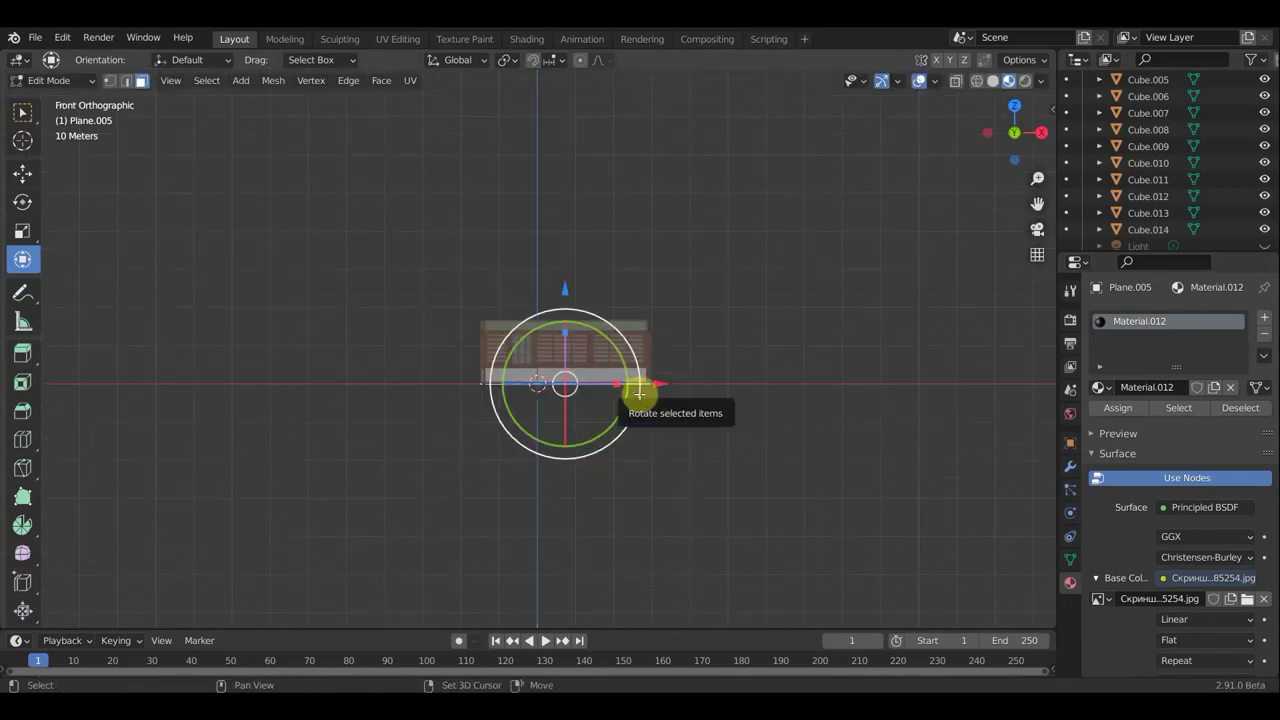
pyautogui.click(570, 226)
pyautogui.press('KP_7')
pyautogui.press('KP_1')
pyautogui.moveTo(894, 269); pyautogui.dragTo(760, 330, button='middle')
# Give the ceiling a new Material.013 with 232753_Product.jpg as its Base Color image.
pyautogui.click(1264, 317)
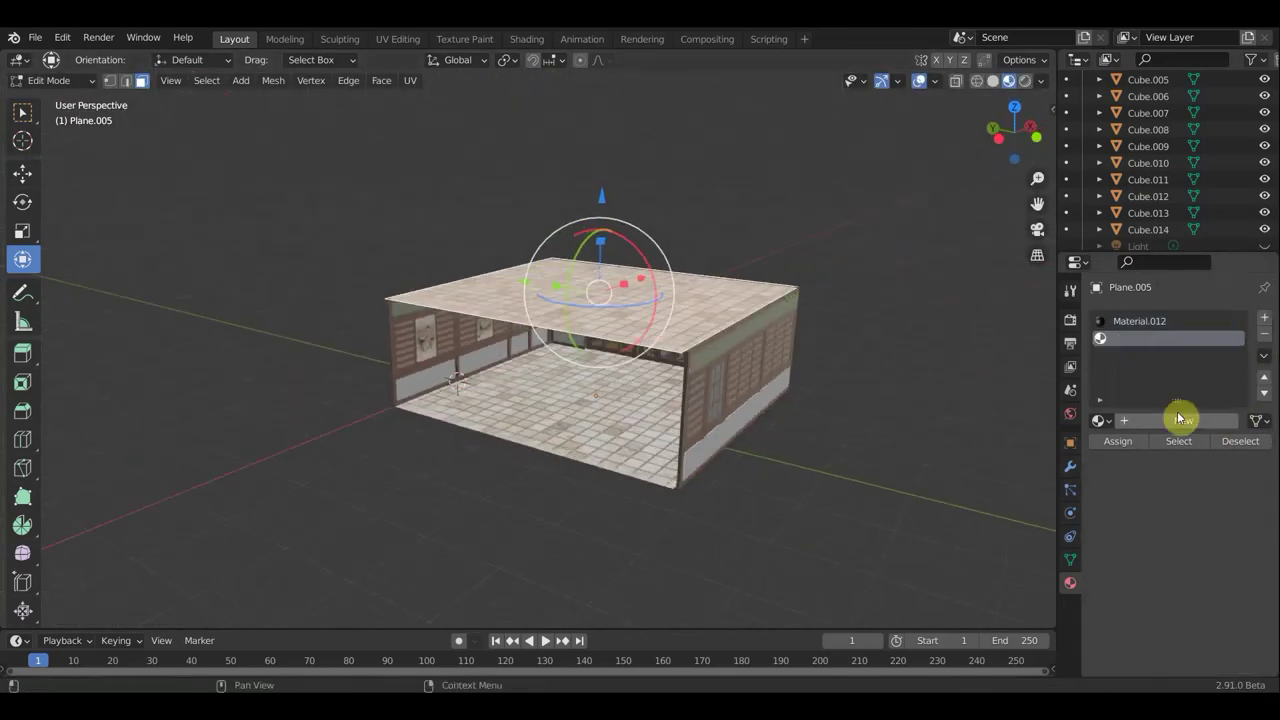
pyautogui.click(1165, 611)
pyautogui.click(820, 466)
pyautogui.click(271, 289)
pyautogui.click(971, 249)
pyautogui.click(909, 617)
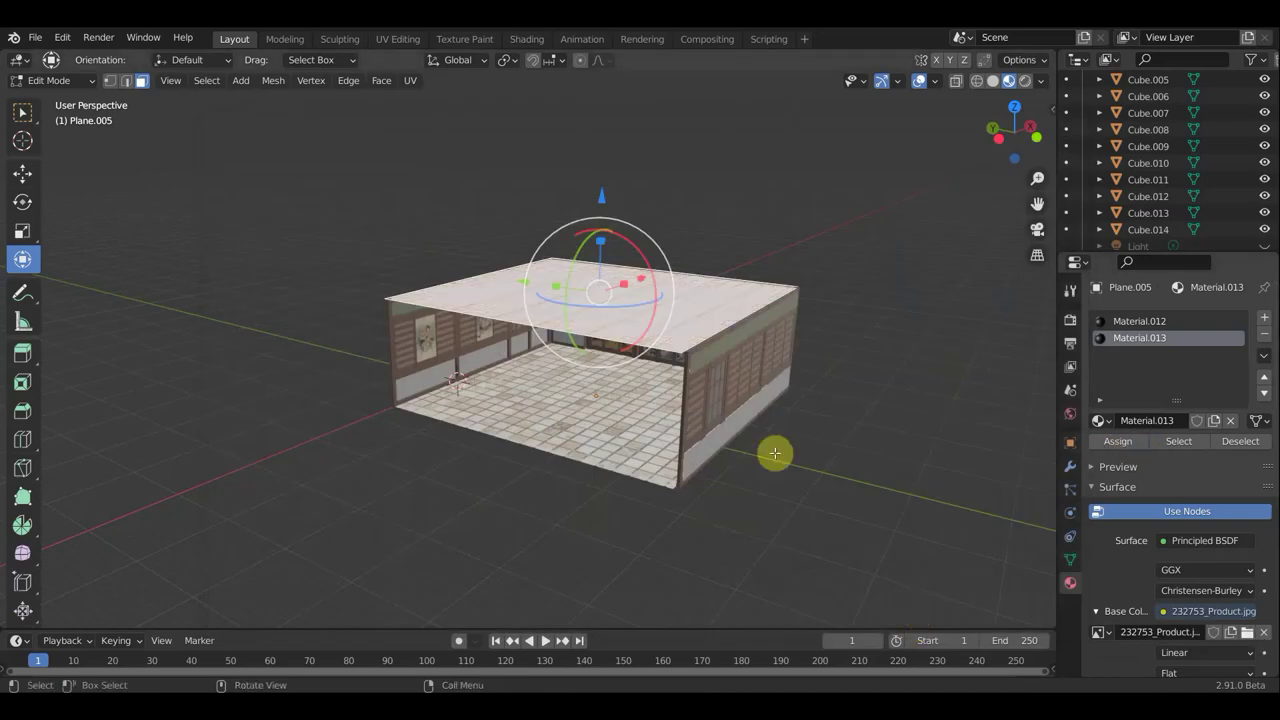
# Leave Edit Mode, select all objects and move the whole room.
pyautogui.scroll(5, 771, 449)
pyautogui.scroll(-4, 820, 415)
pyautogui.scroll(-3, 820, 430)
pyautogui.scroll(-3, 814, 443)
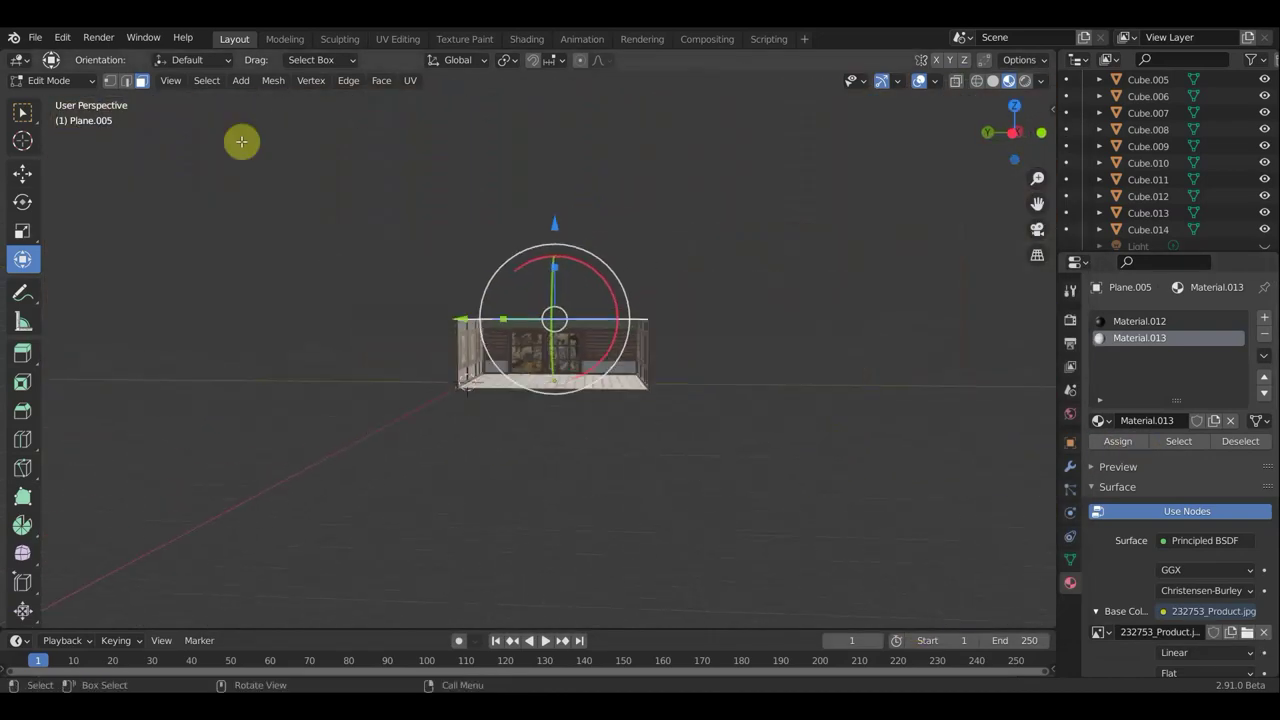
pyautogui.press('Tab')
pyautogui.press('a')
pyautogui.press('g')
pyautogui.click(634, 166)
pyautogui.moveTo(634, 166); pyautogui.dragTo(634, 170, button='middle')
# Isolate the shoji door wall Cube.005 and enter Edit Mode on it.
pyautogui.press('KP_3')
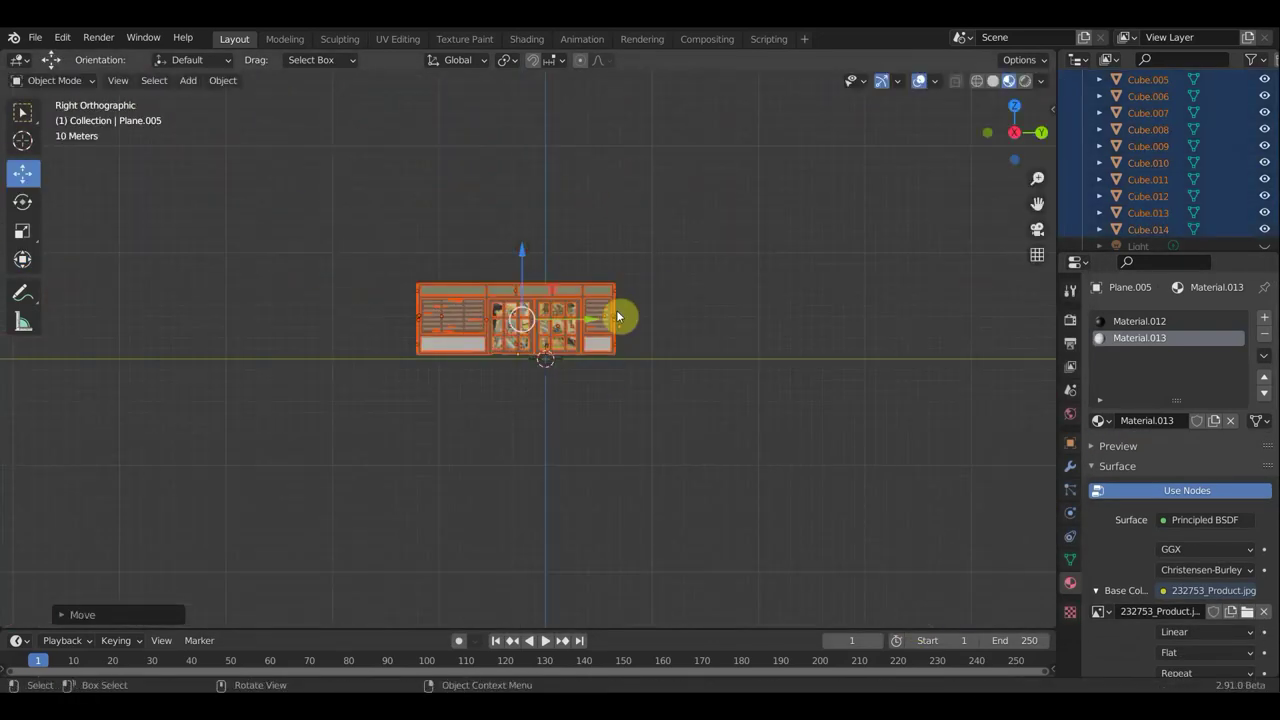
pyautogui.moveTo(632, 326)
pyautogui.mouseDown(button='middle')
pyautogui.moveTo(929, 403)
pyautogui.moveTo(817, 383)
pyautogui.mouseUp(button='middle')
pyautogui.scroll(3, 817, 383)
pyautogui.click(580, 177)
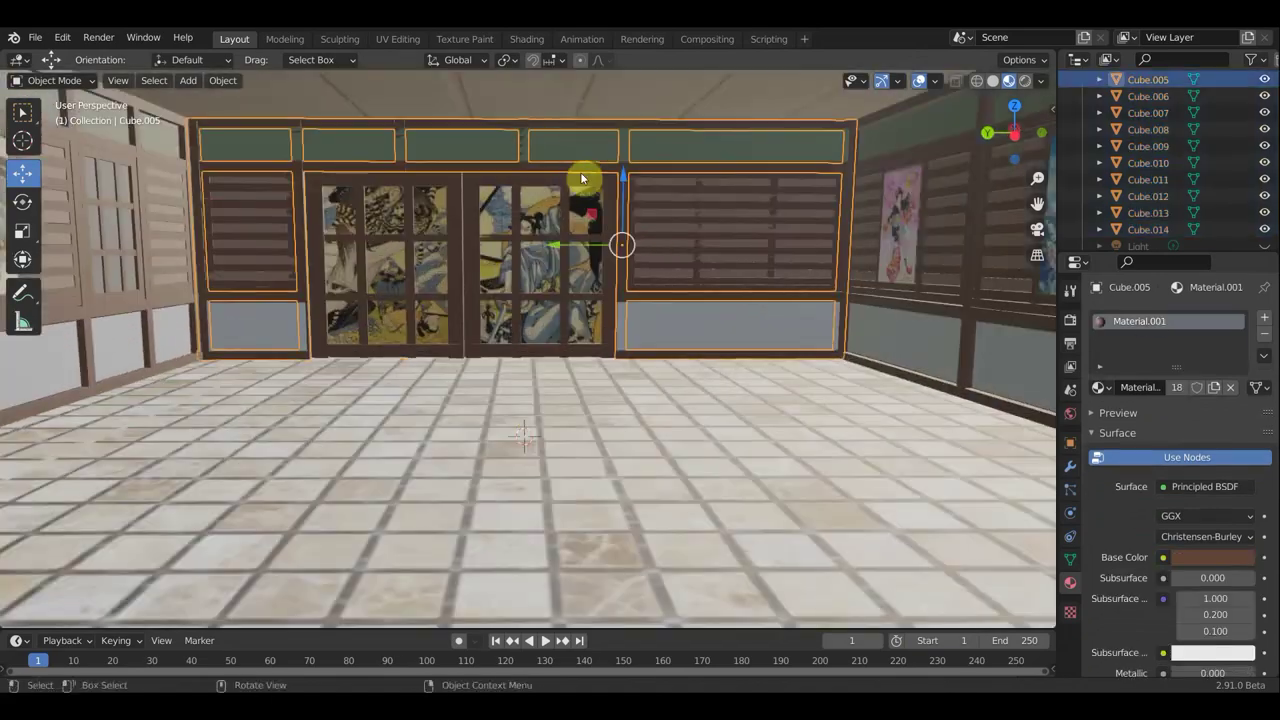
pyautogui.hotkey('shift', 'h')
pyautogui.click(487, 206)
pyautogui.press('Tab')
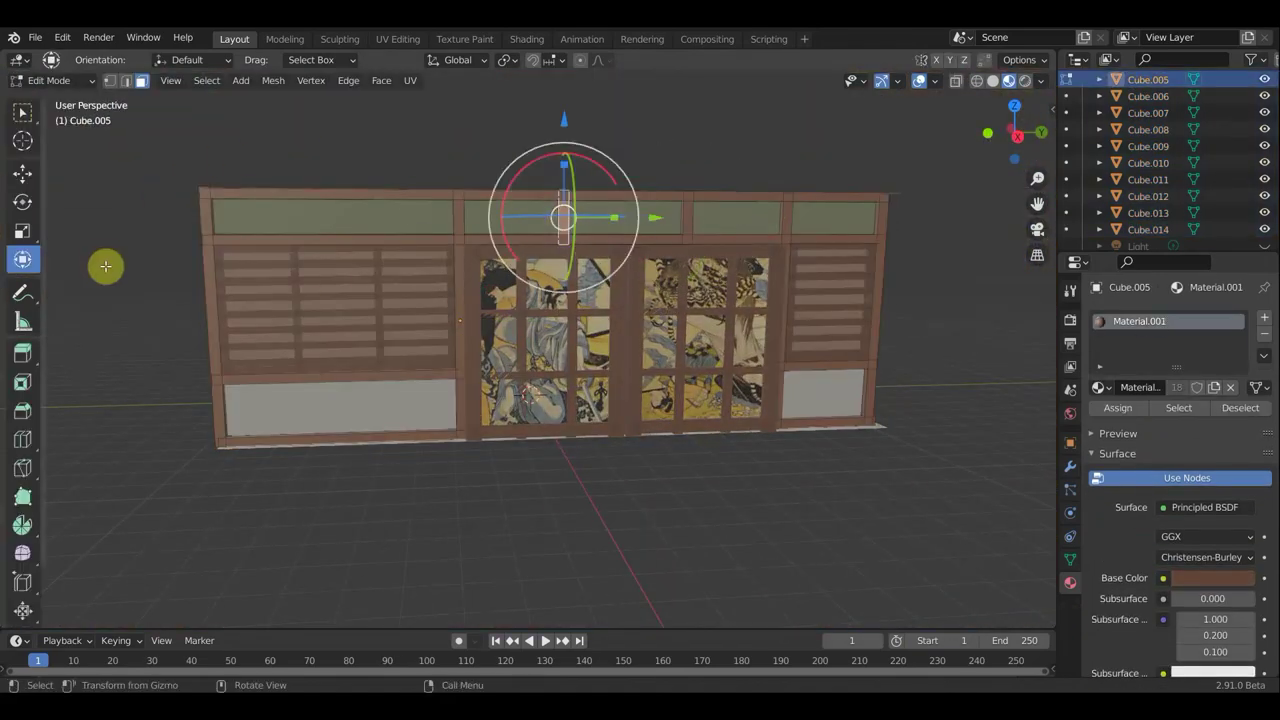
# Navigate around the door wall from the front and top views, cancelling an accidental move.
pyautogui.moveTo(678, 222)
pyautogui.mouseDown(button='middle')
pyautogui.moveTo(843, 234)
pyautogui.moveTo(137, 129)
pyautogui.mouseUp(button='middle')
pyautogui.press('w')
pyautogui.press('KP_7')
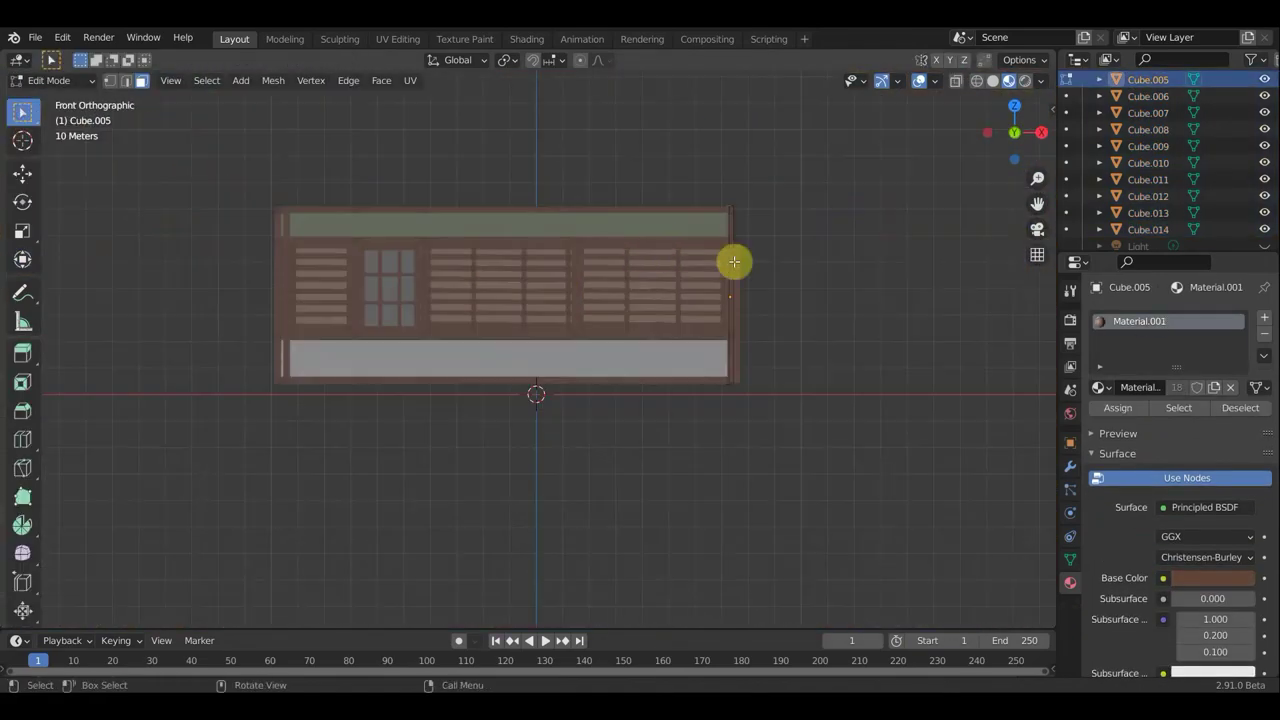
pyautogui.scroll(5, 734, 263)
pyautogui.rightClick(833, 267)
pyautogui.moveTo(833, 267); pyautogui.dragTo(800, 360, button='middle')
pyautogui.scroll(3, 380, 374)
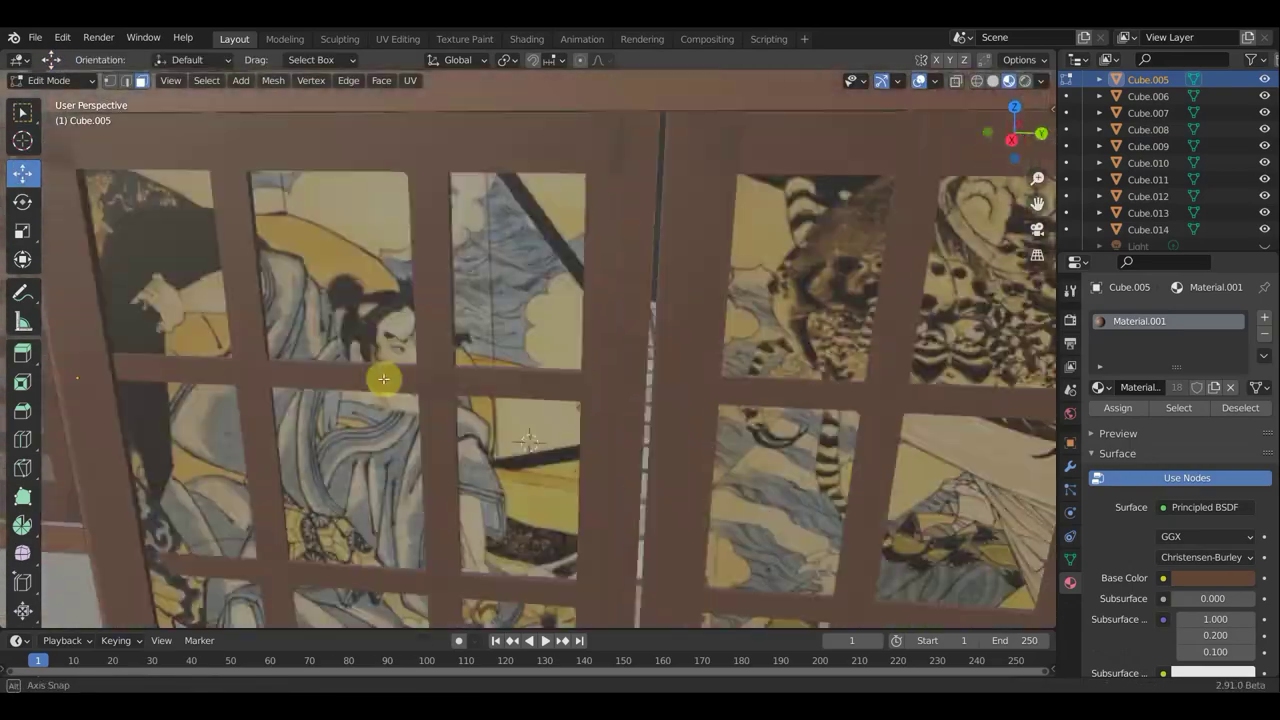
pyautogui.scroll(-4, 624, 307)
# Move the vertical frame post along the wall to the room's corner.
pyautogui.moveTo(771, 225)
pyautogui.mouseDown(button='middle')
pyautogui.moveTo(838, 276)
pyautogui.moveTo(752, 471)
pyautogui.mouseUp(button='middle')
pyautogui.scroll(5, 397, 240)
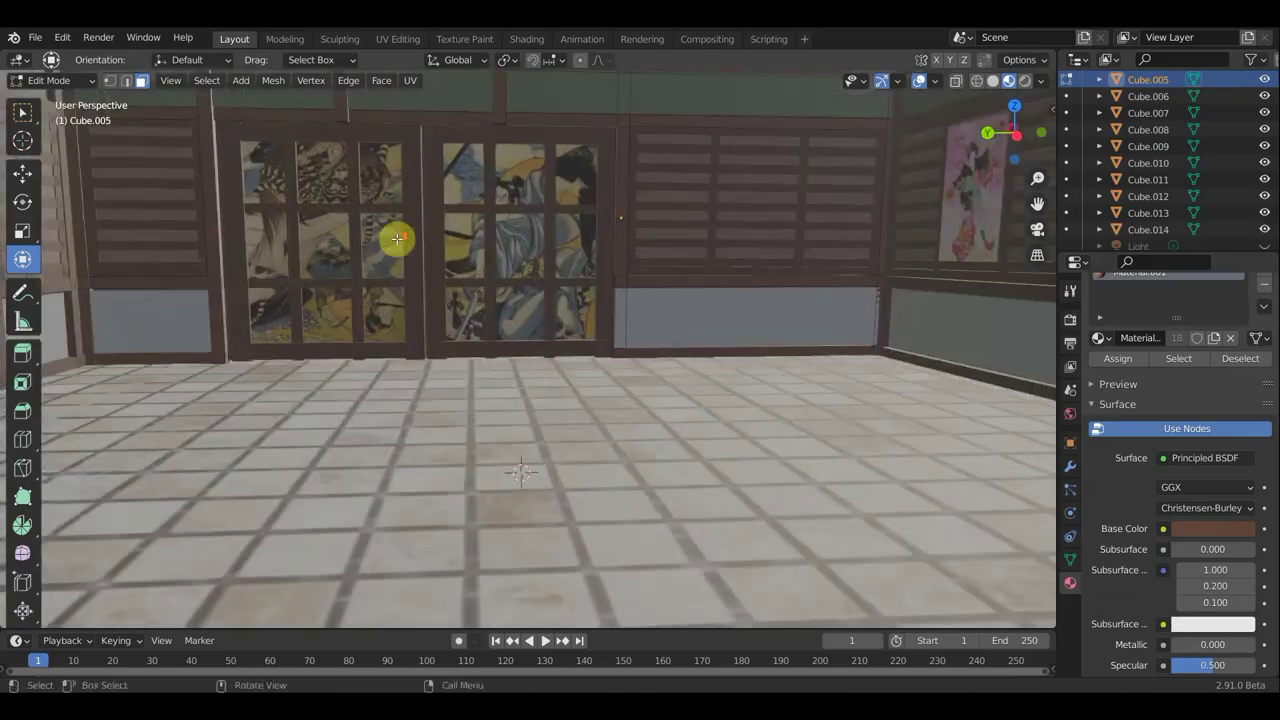
pyautogui.moveTo(397, 240)
pyautogui.mouseDown(button='middle')
pyautogui.moveTo(917, 280)
pyautogui.moveTo(416, 485)
pyautogui.moveTo(864, 376)
pyautogui.mouseUp(button='middle')
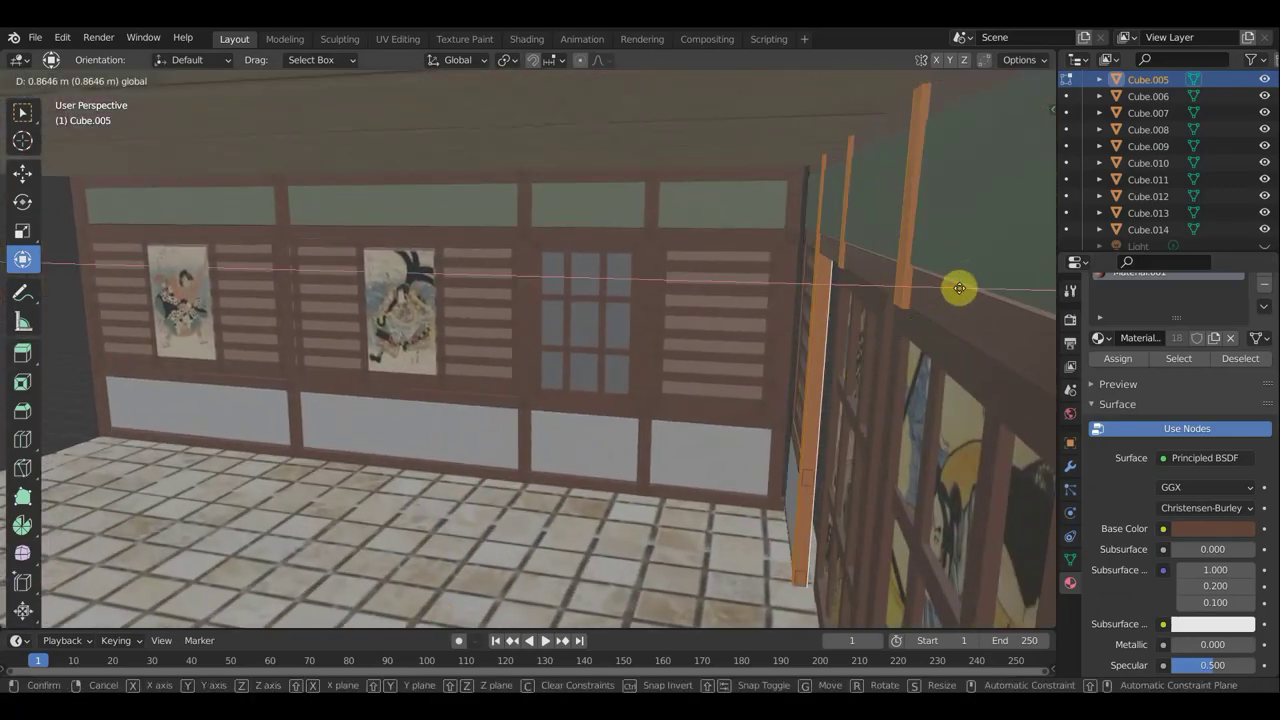
pyautogui.click(958, 297)
pyautogui.moveTo(958, 297)
pyautogui.mouseDown(button='middle')
pyautogui.moveTo(884, 230)
pyautogui.moveTo(3, 345)
pyautogui.mouseUp(button='middle')
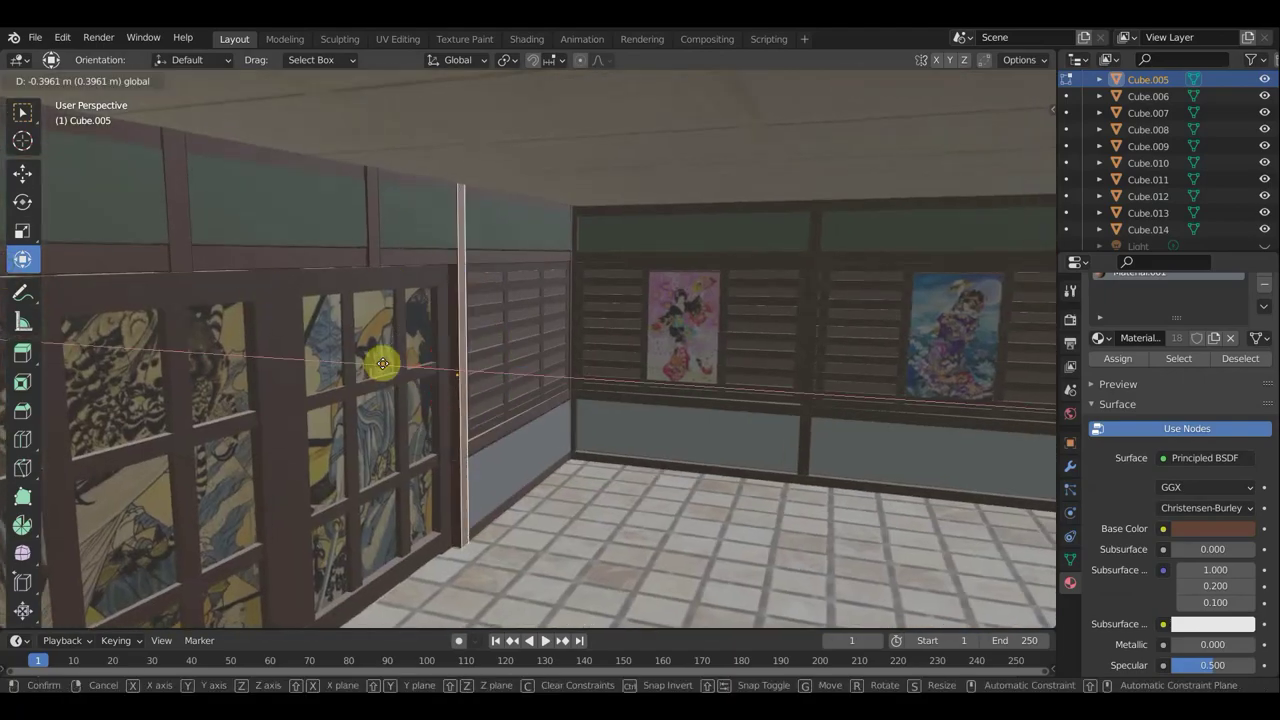
pyautogui.click(382, 363)
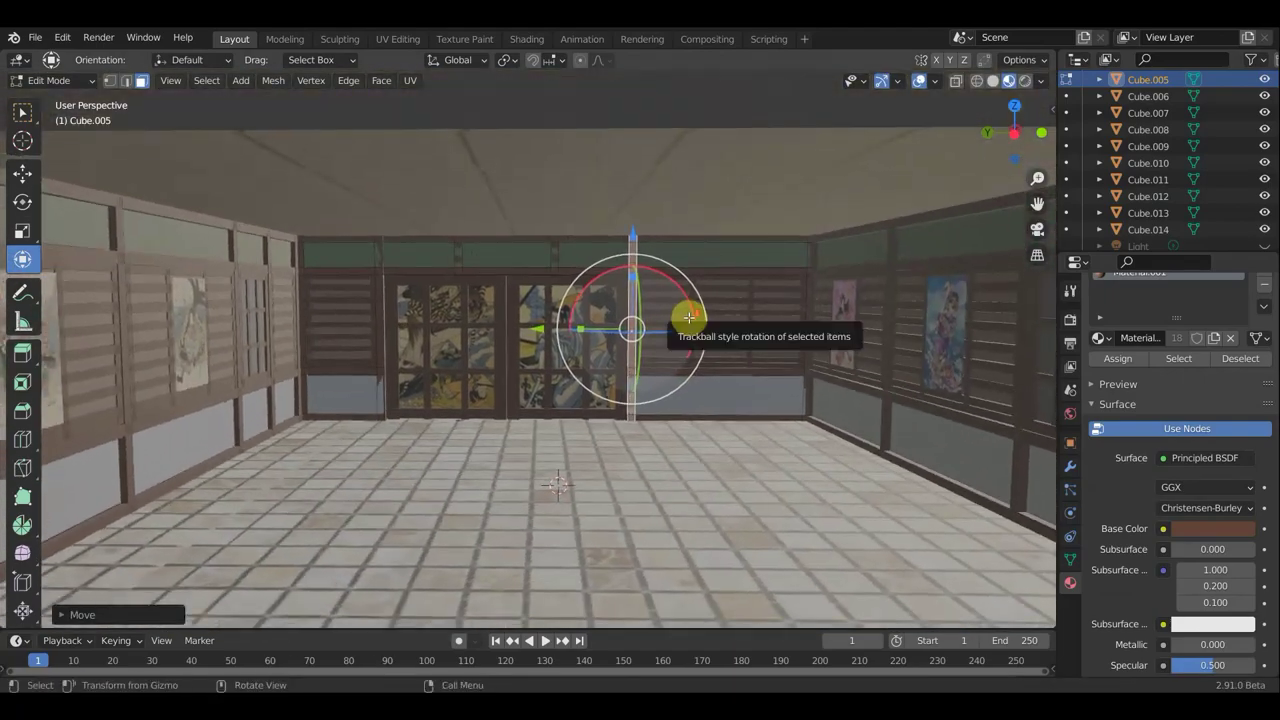